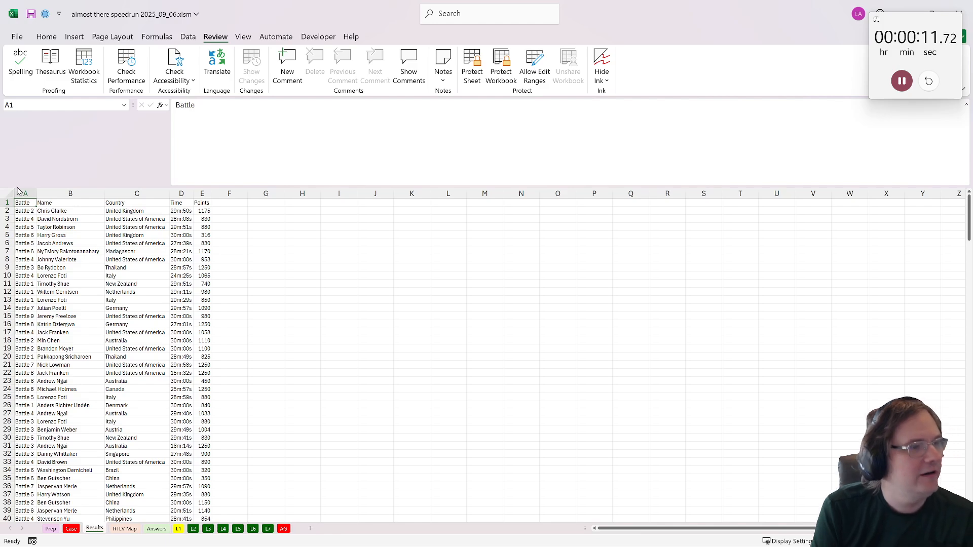
# - Convert the Results data in A1:E271 into a table with headers and name the table d
pyautogui.moveTo(19, 192); pyautogui.dragTo(203, 193)
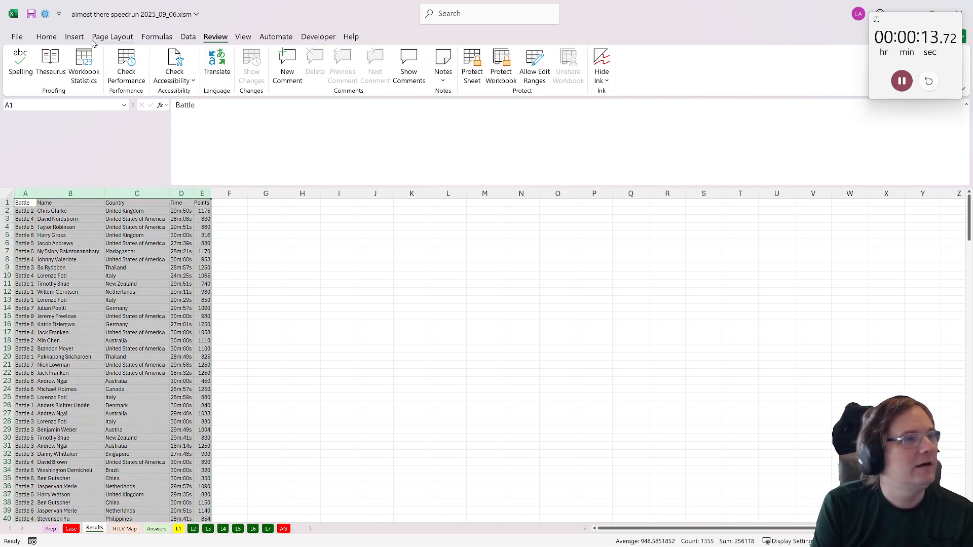
pyautogui.click(74, 37)
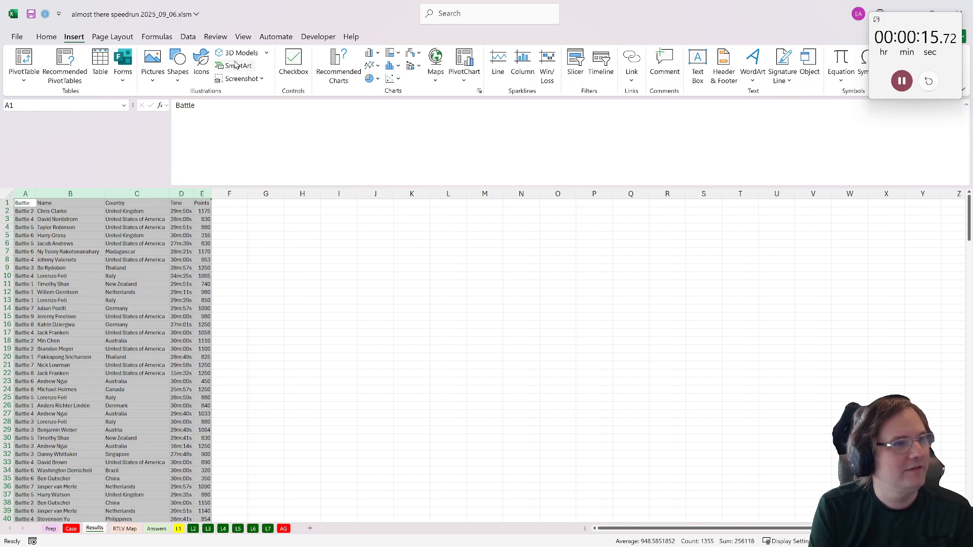
pyautogui.click(319, 37)
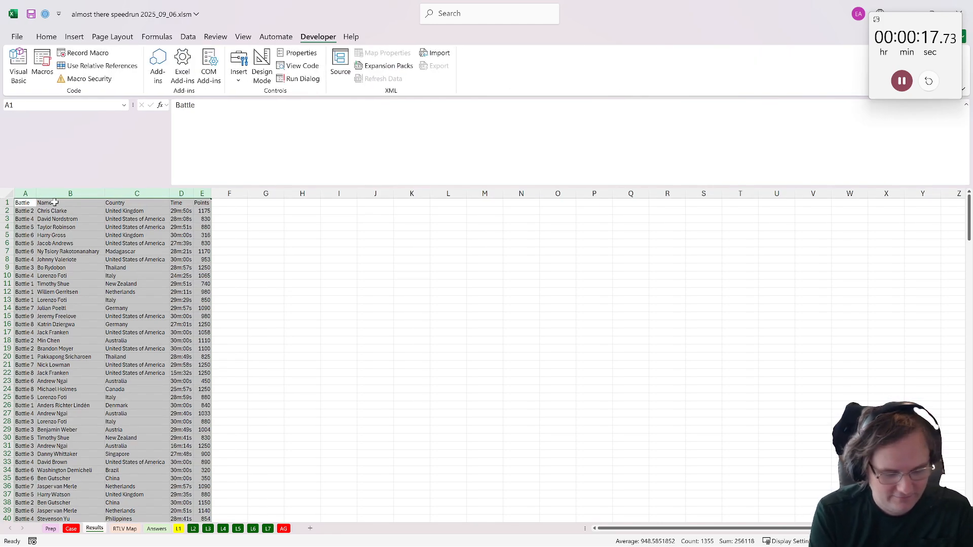
pyautogui.click(83, 333)
pyautogui.hotkey('ctrl', 'a')
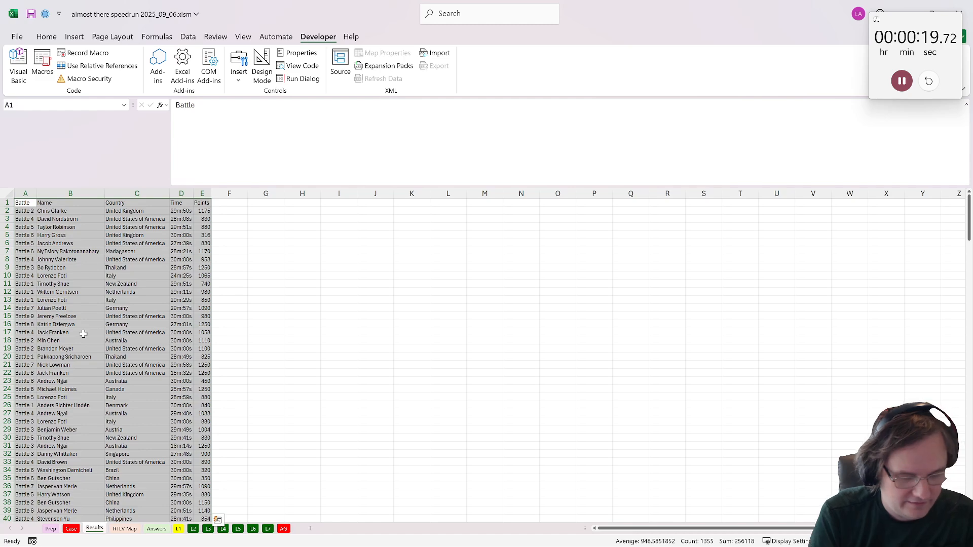
pyautogui.hotkey('ctrl', 't')
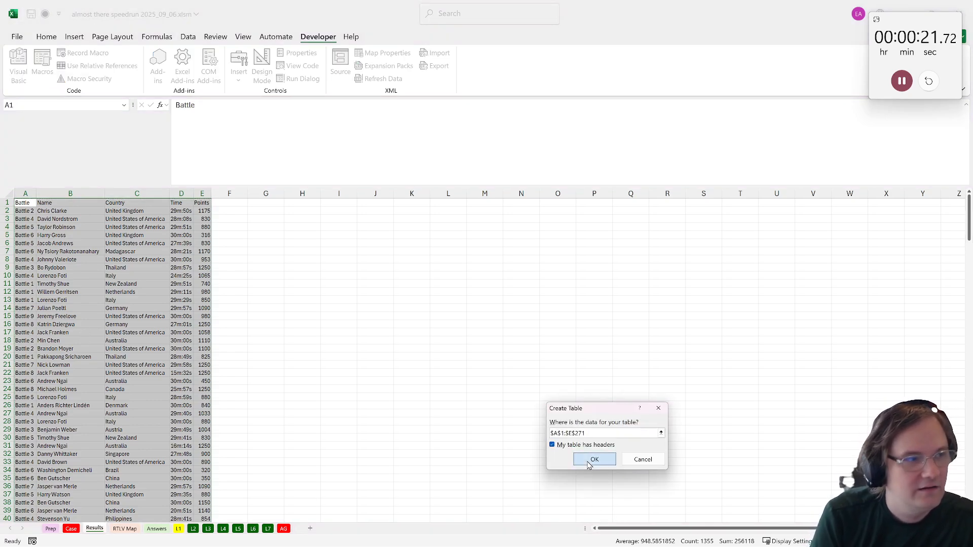
pyautogui.click(594, 460)
pyautogui.click(50, 64)
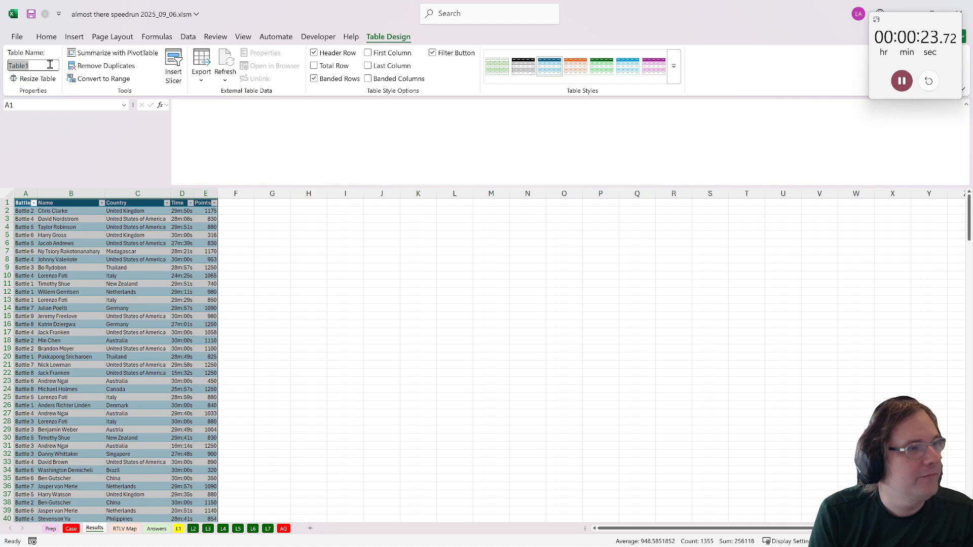
pyautogui.write('d')
pyautogui.click(136, 260)
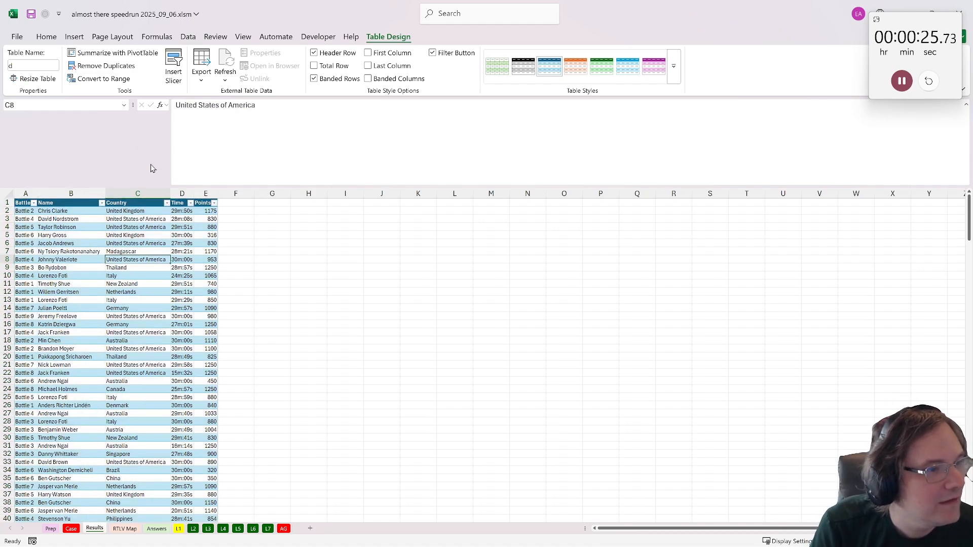
# - Create a PivotTable from table d on a new worksheet, with Battle as rows and Points as values
pyautogui.click(74, 37)
pyautogui.click(24, 62)
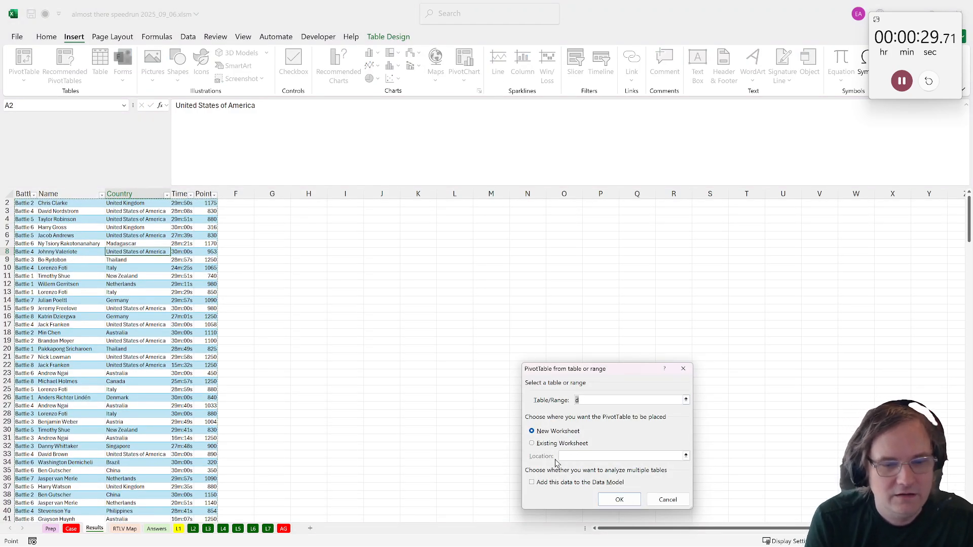
pyautogui.click(617, 500)
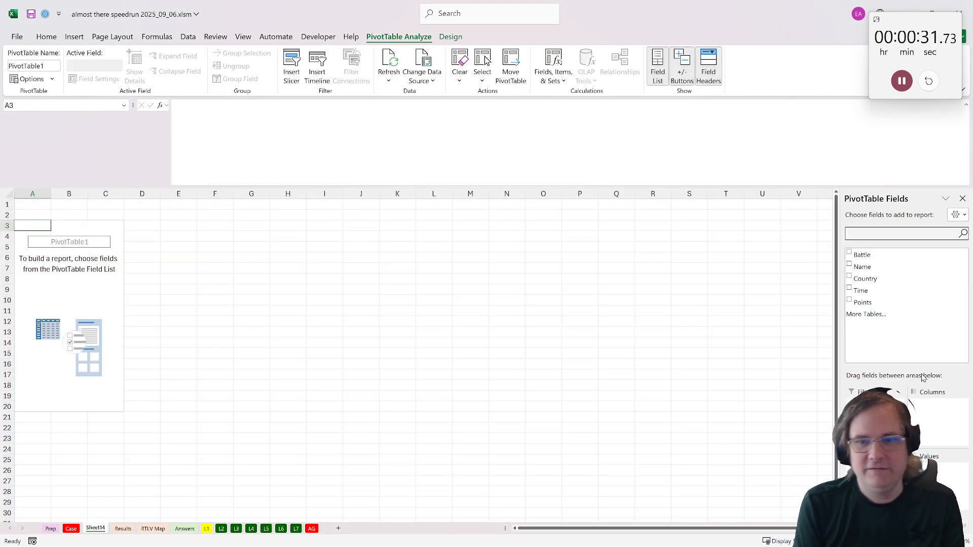
pyautogui.click(850, 253)
pyautogui.click(849, 300)
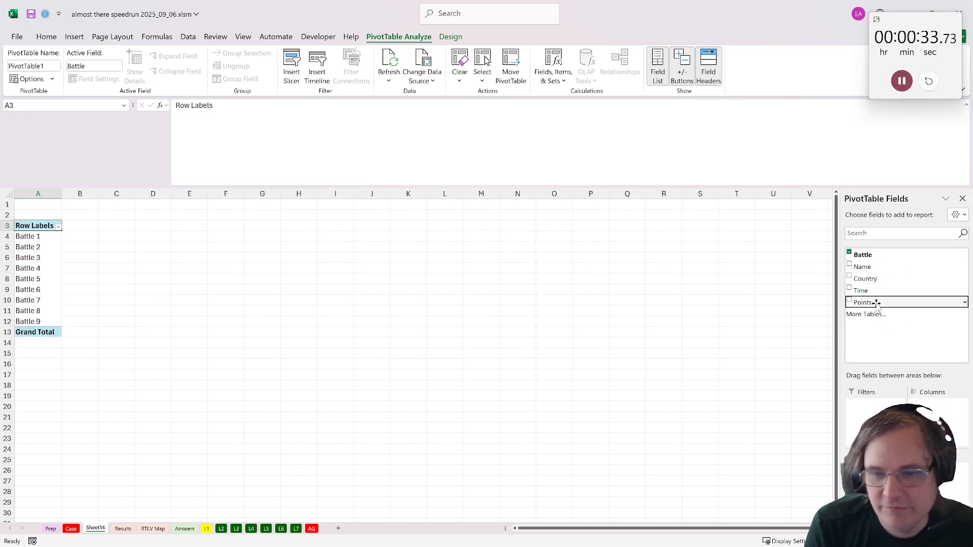
# - Summarize the PivotTable's Points values by Max and go to the L1 sheet
pyautogui.click(956, 471)
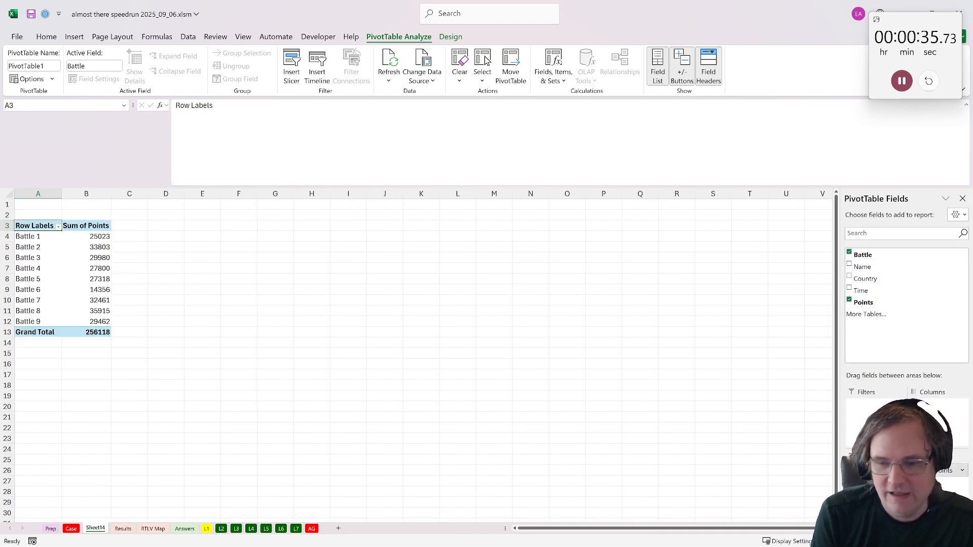
pyautogui.click(927, 459)
pyautogui.click(413, 341)
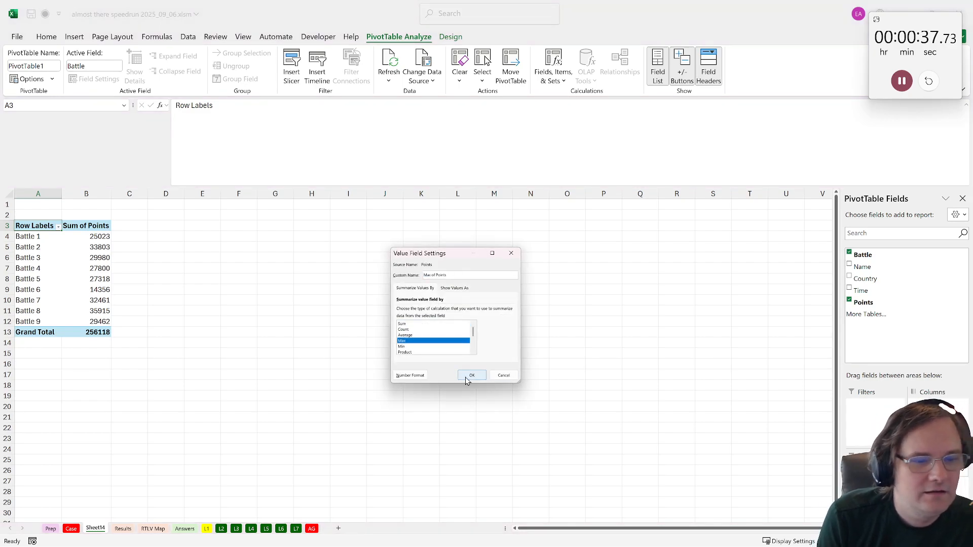
pyautogui.click(472, 375)
pyautogui.click(206, 529)
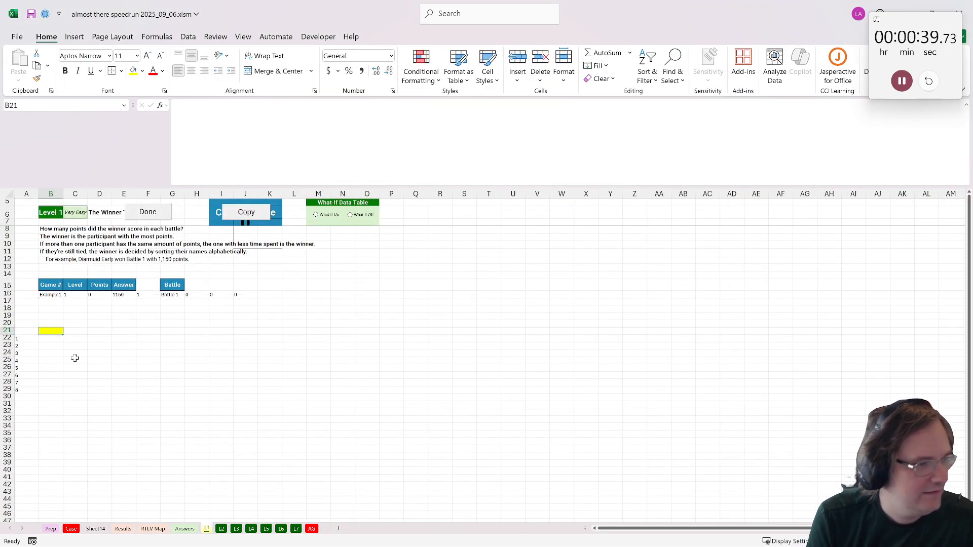
pyautogui.write('=xlookuP(')
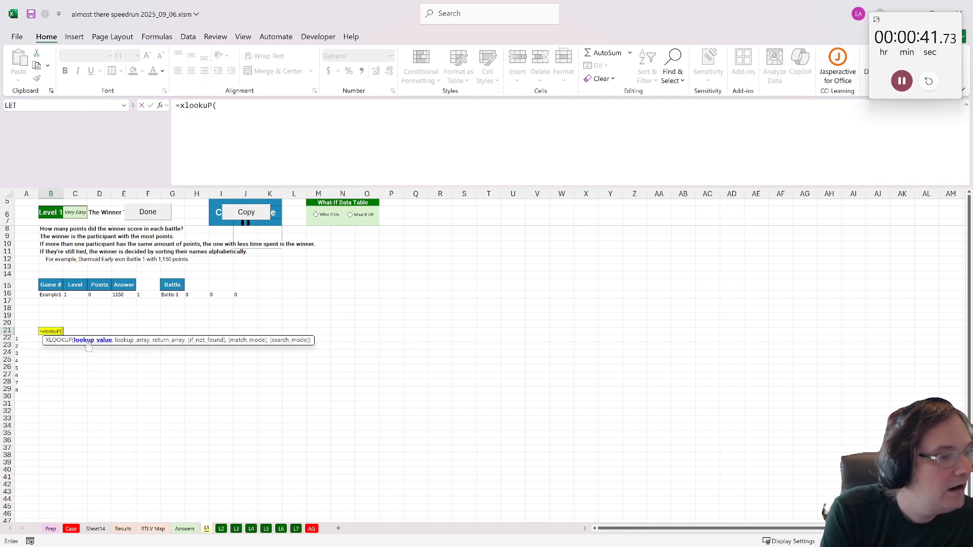
pyautogui.click(171, 295)
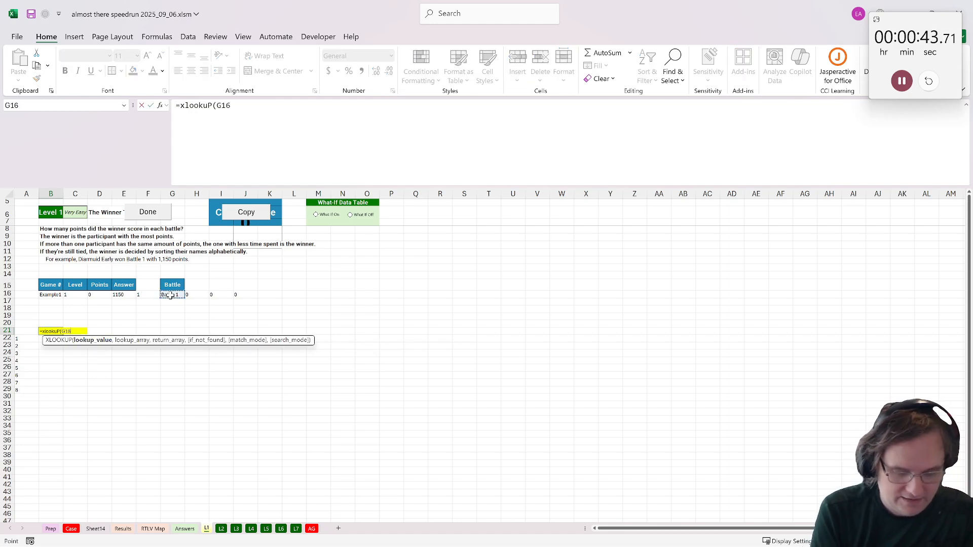
pyautogui.write(',d[')
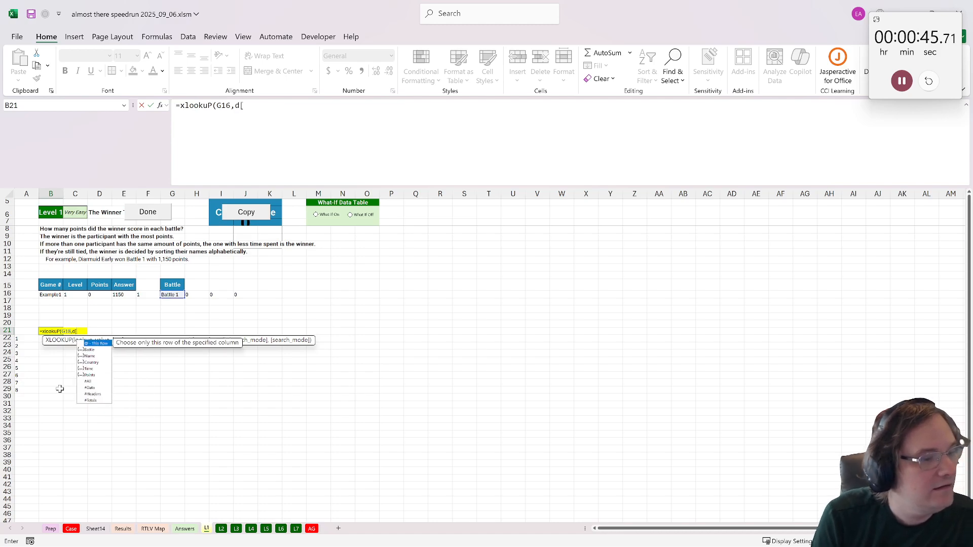
pyautogui.doubleClick(85, 354)
pyautogui.press('Escape')
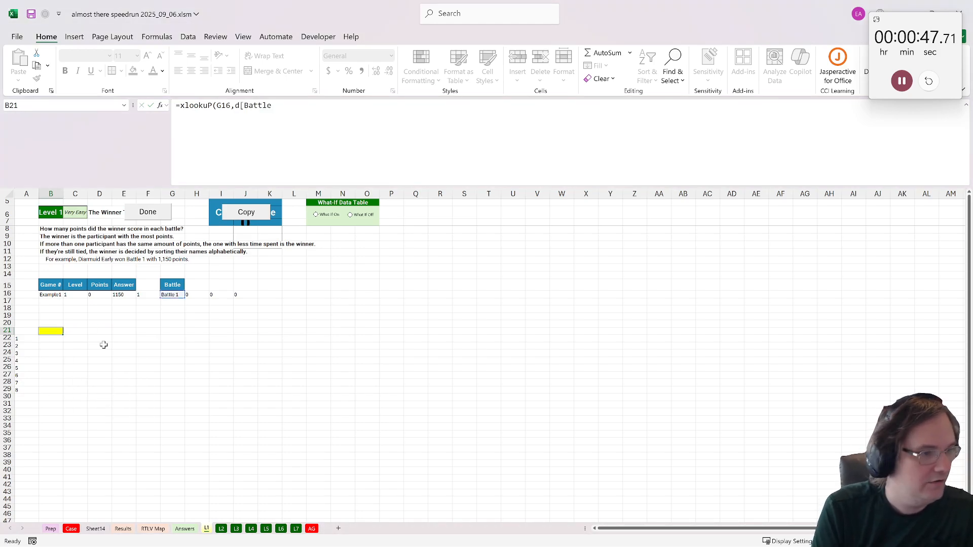
# - In L1 cell B21, enter an XLOOKUP that finds G16 in Sheet14!A:A and returns the maximum points from Sheet14 column B
pyautogui.write('=xlookuP(')
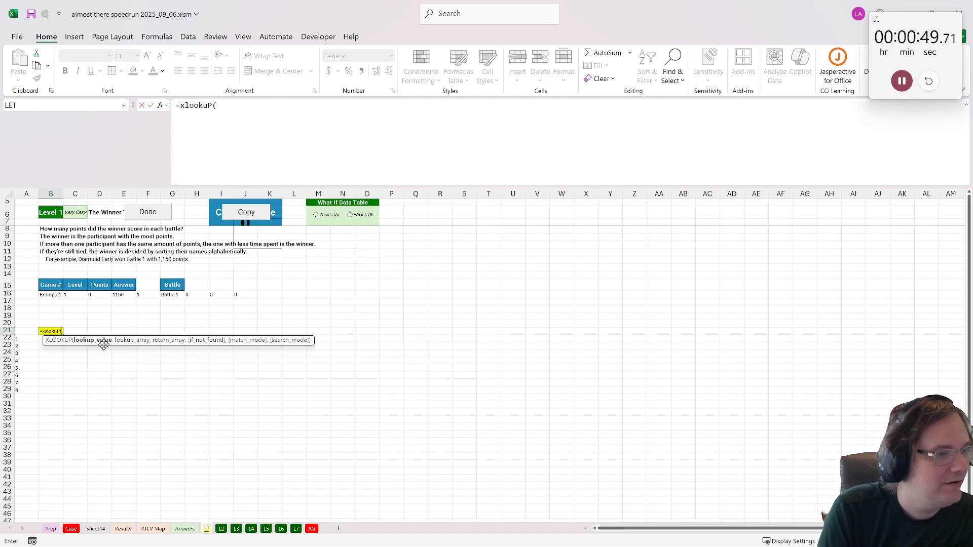
pyautogui.click(169, 296)
pyautogui.write(',')
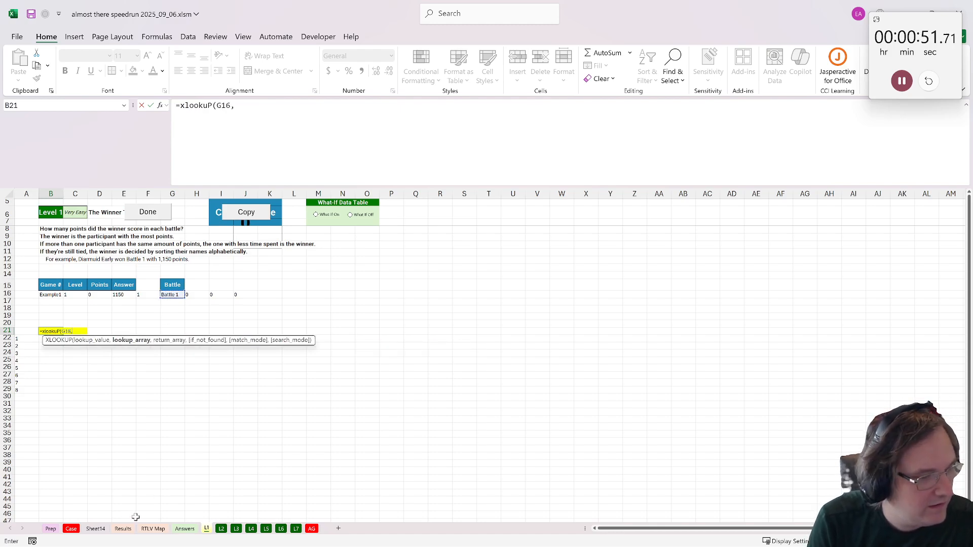
pyautogui.click(95, 529)
pyautogui.click(32, 193)
pyautogui.write(',')
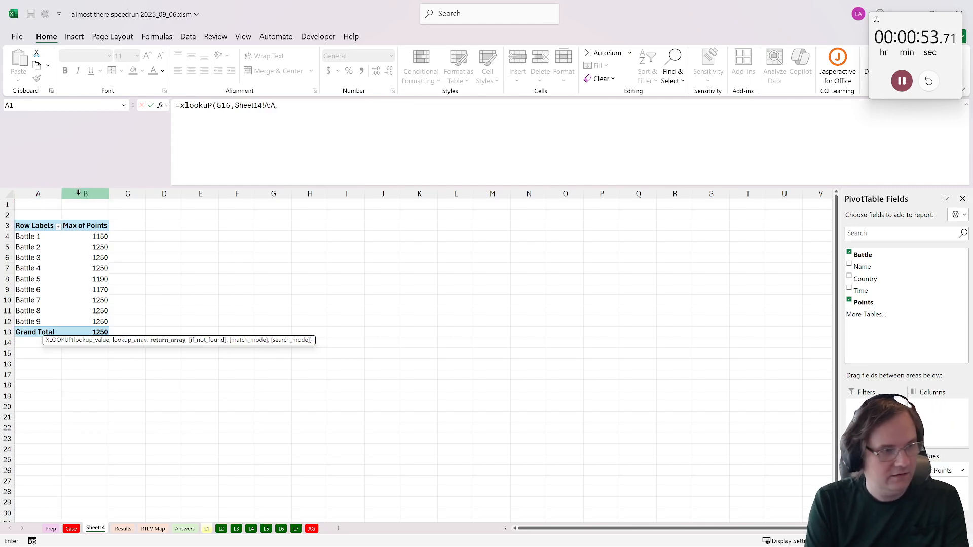
pyautogui.click(78, 193)
pyautogui.press('Return')
# - Rename the PivotTable's worksheet to piv
pyautogui.click(95, 529)
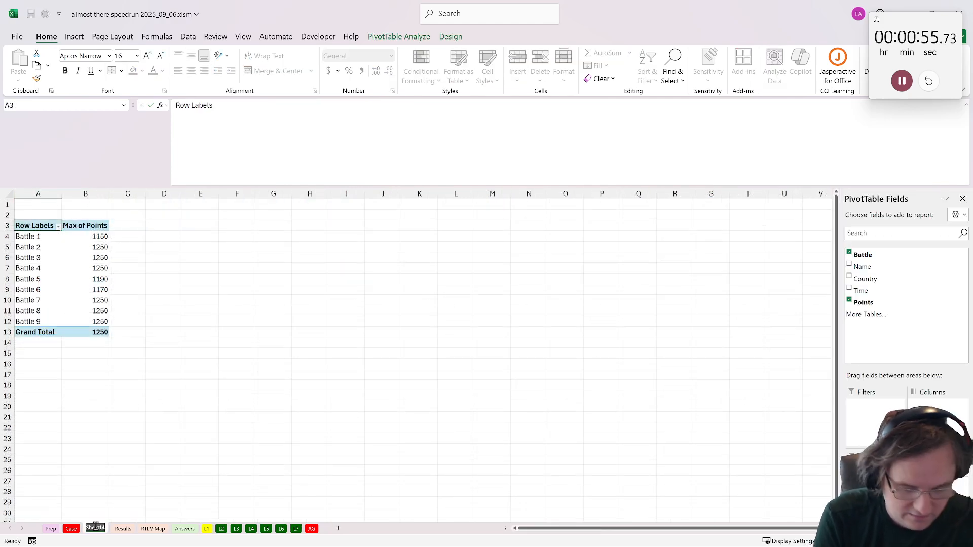
pyautogui.write('piv')
pyautogui.press('Return')
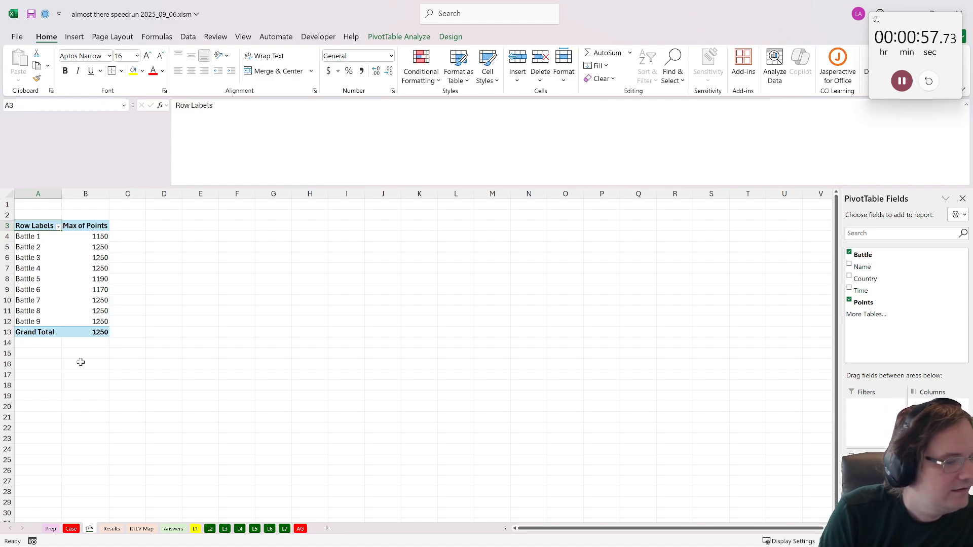
# - Mark Level 1 as done on the L1 sheet
pyautogui.click(195, 528)
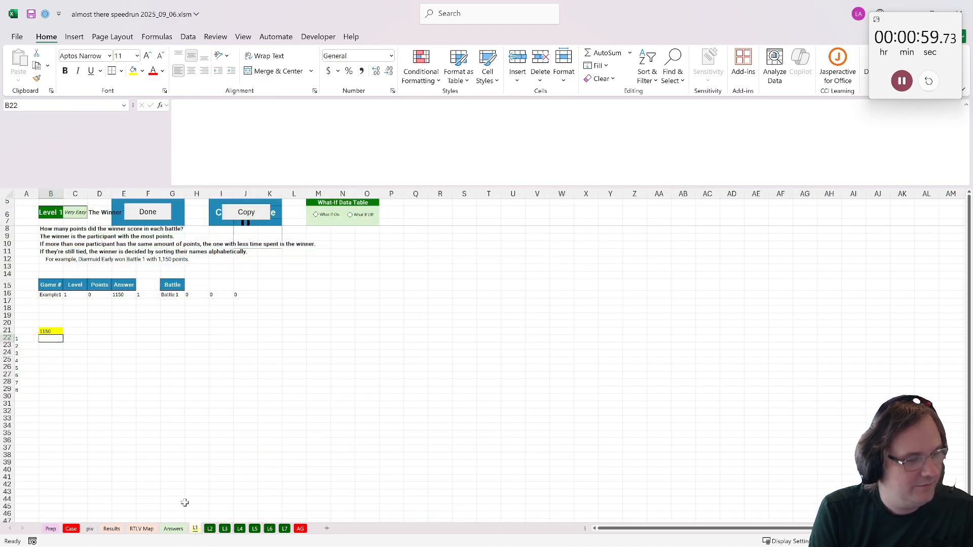
pyautogui.click(145, 213)
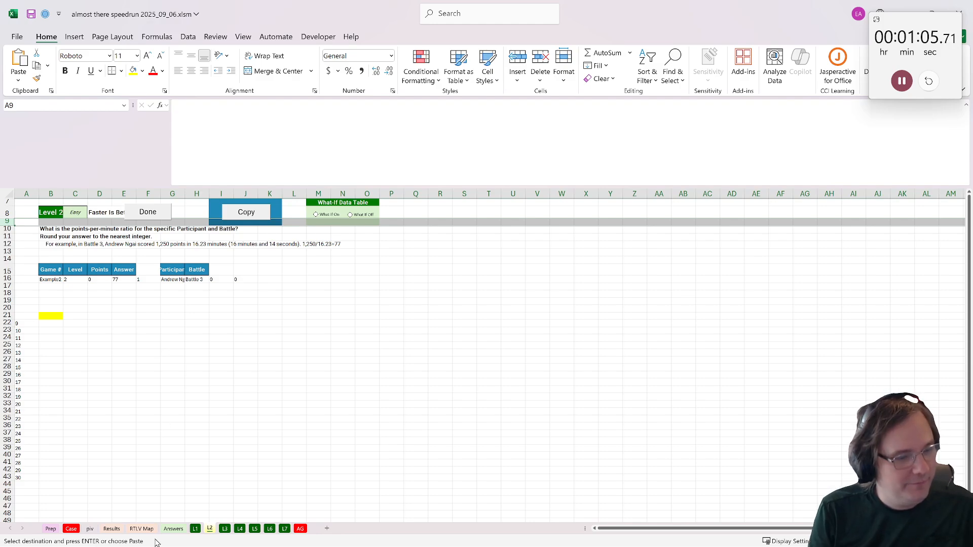
# - Add a column headed "par / battle" to the Results table in F1
pyautogui.click(142, 530)
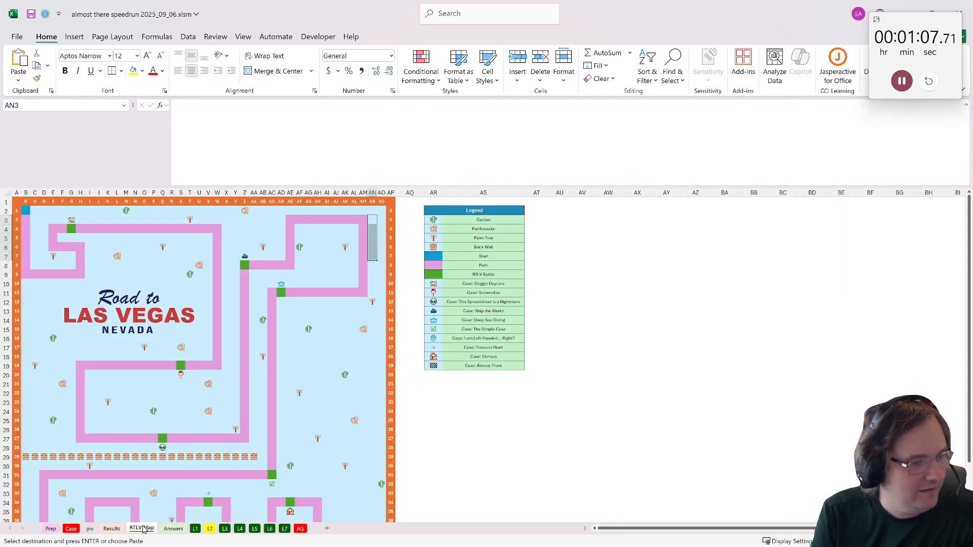
pyautogui.click(110, 529)
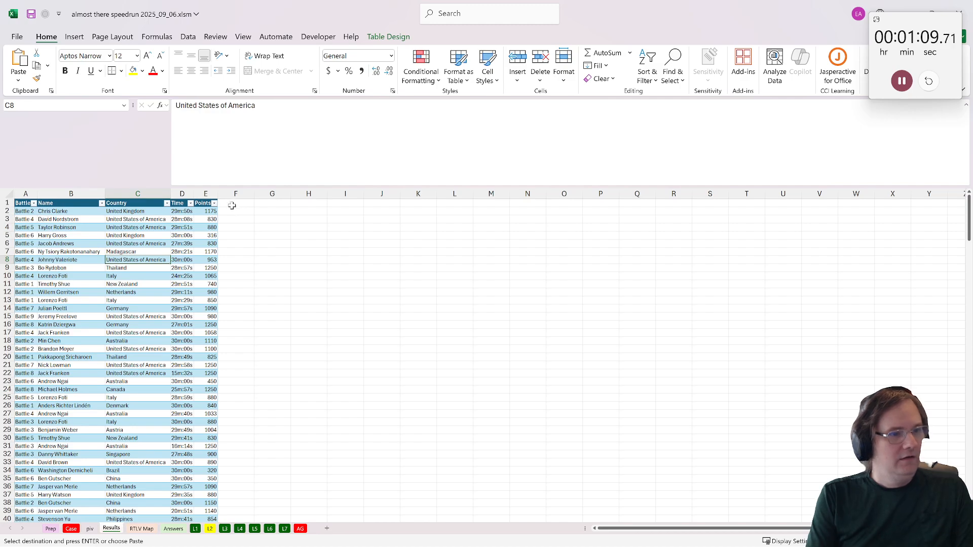
pyautogui.click(232, 205)
pyautogui.write('par / battle')
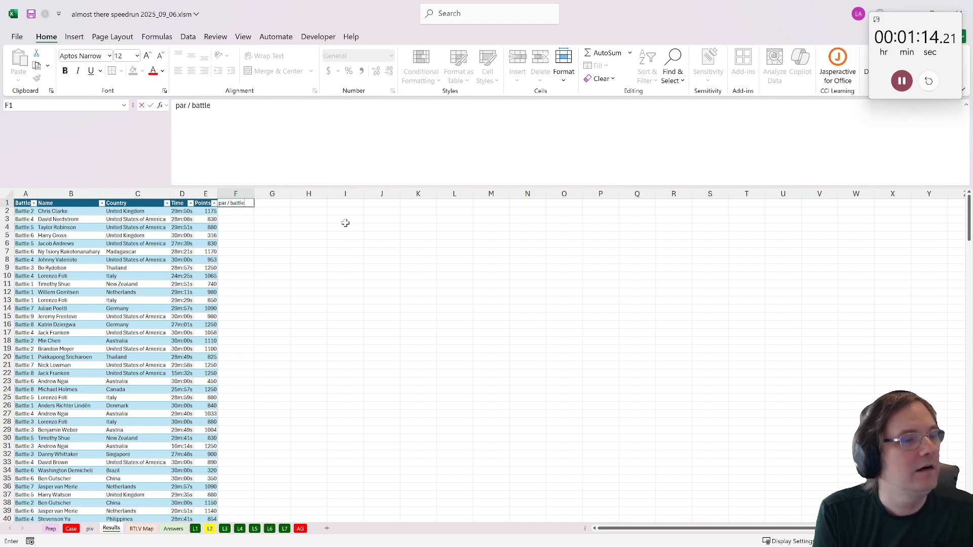
pyautogui.press('Return')
pyautogui.write('=')
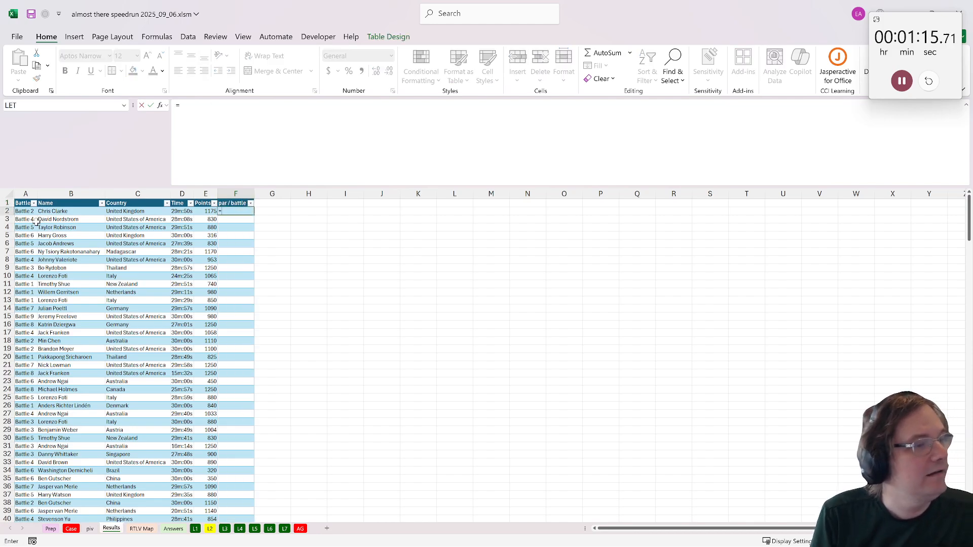
pyautogui.click(49, 210)
pyautogui.write('^')
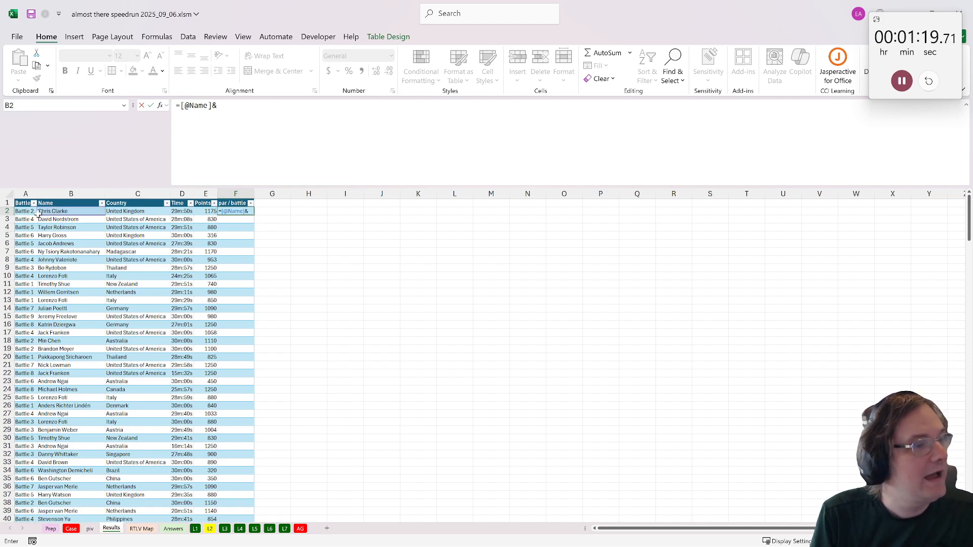
pyautogui.click(33, 212)
pyautogui.press('Return')
pyautogui.doubleClick(254, 194)
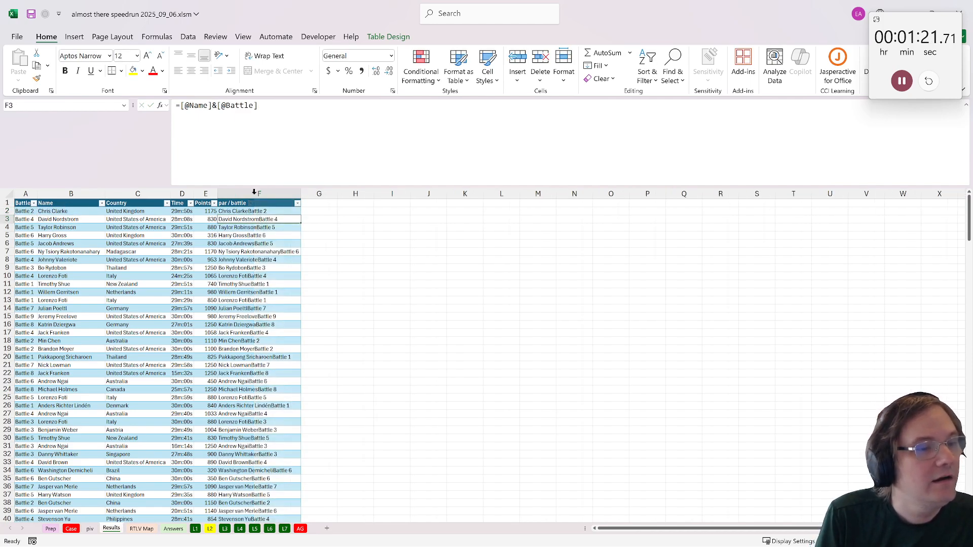
# - Add a column headed "minutes" to the Results table in G1
pyautogui.click(319, 204)
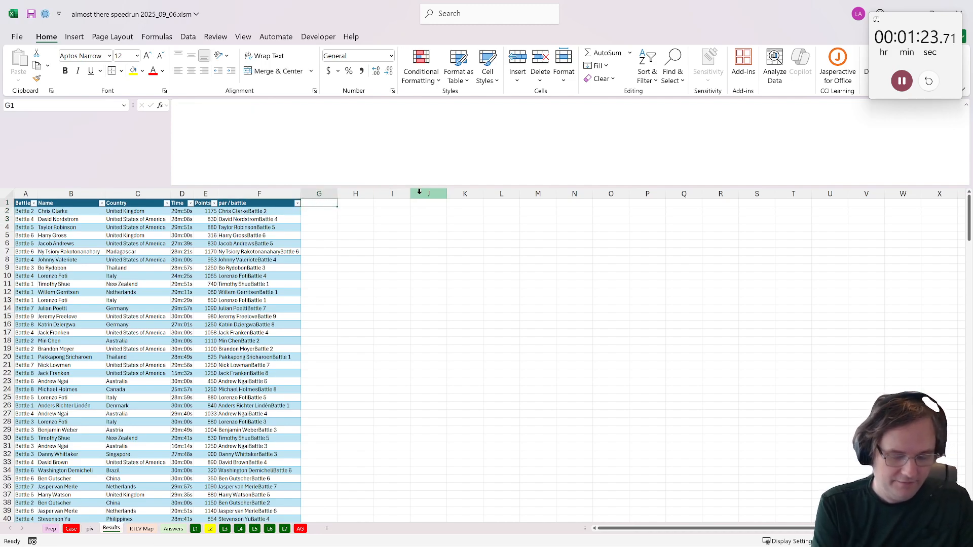
pyautogui.write('poi')
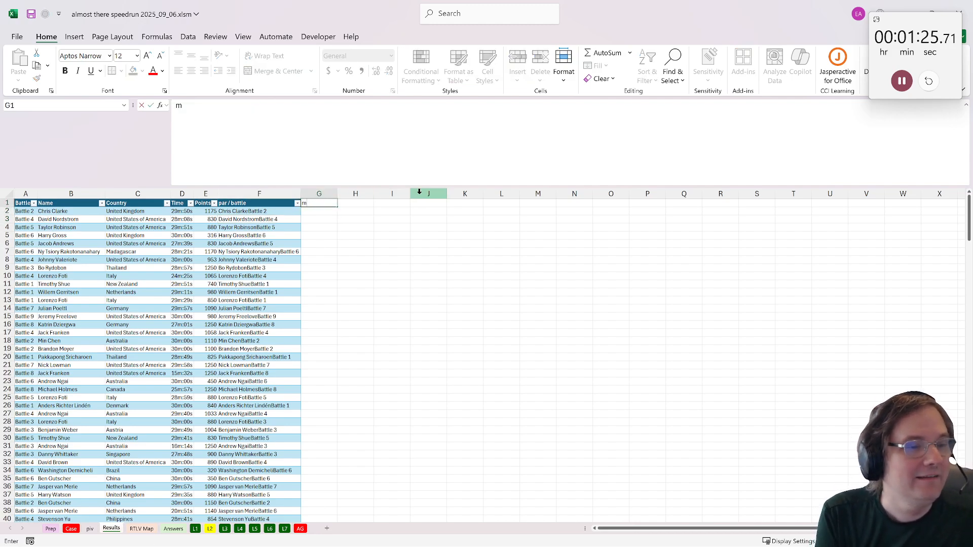
pyautogui.press('Return')
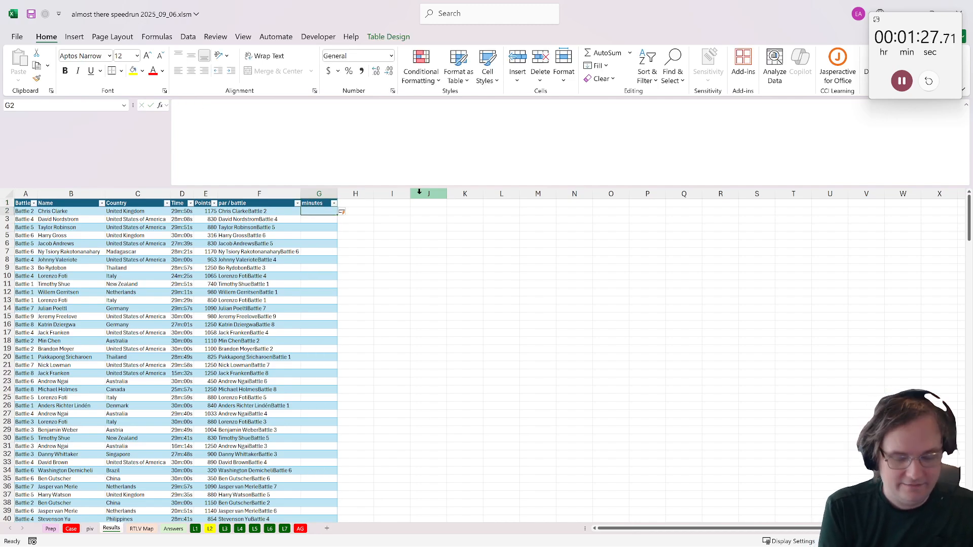
pyautogui.write('=lef')
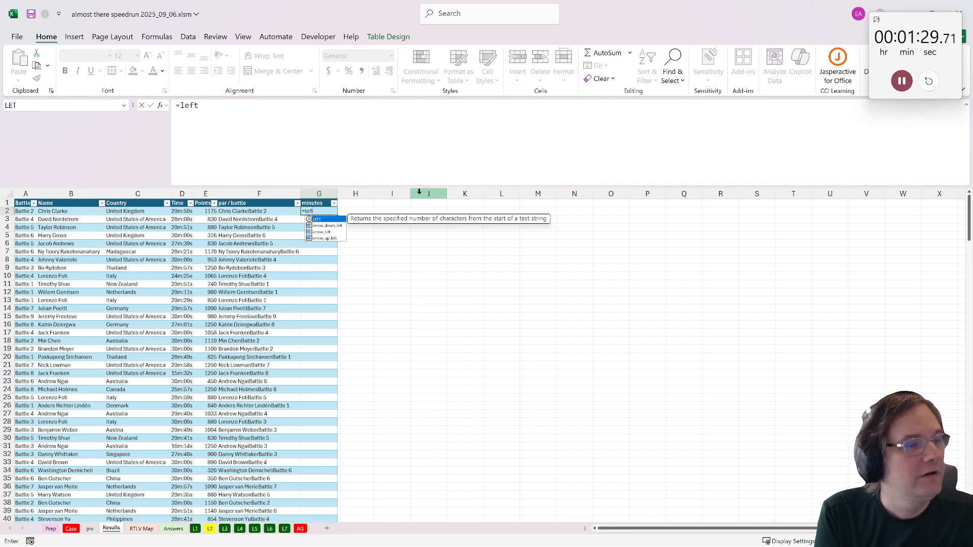
pyautogui.write('t')
pyautogui.press('BackSpace')
pyautogui.press('BackSpace')
pyautogui.press('BackSpace')
pyautogui.press('BackSpace')
pyautogui.write('mid(')
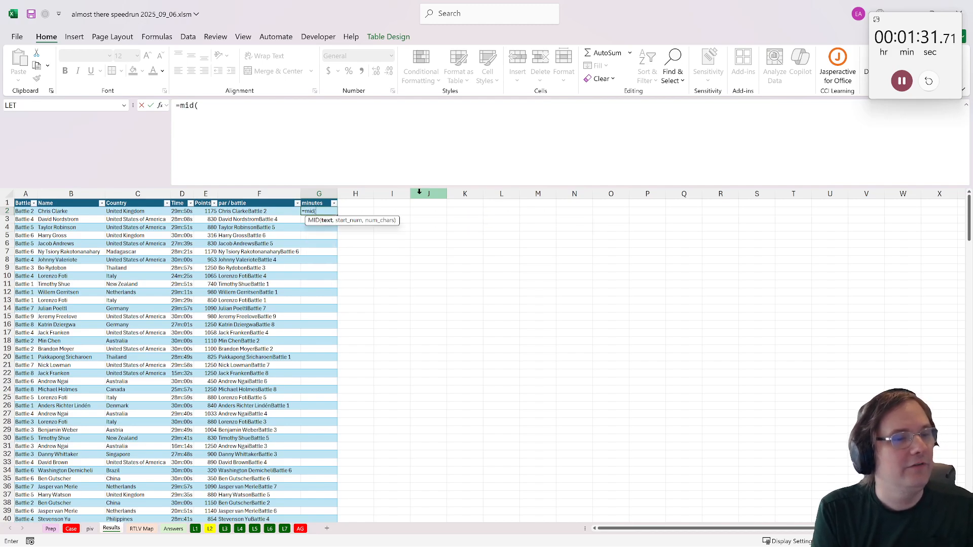
pyautogui.click(170, 211)
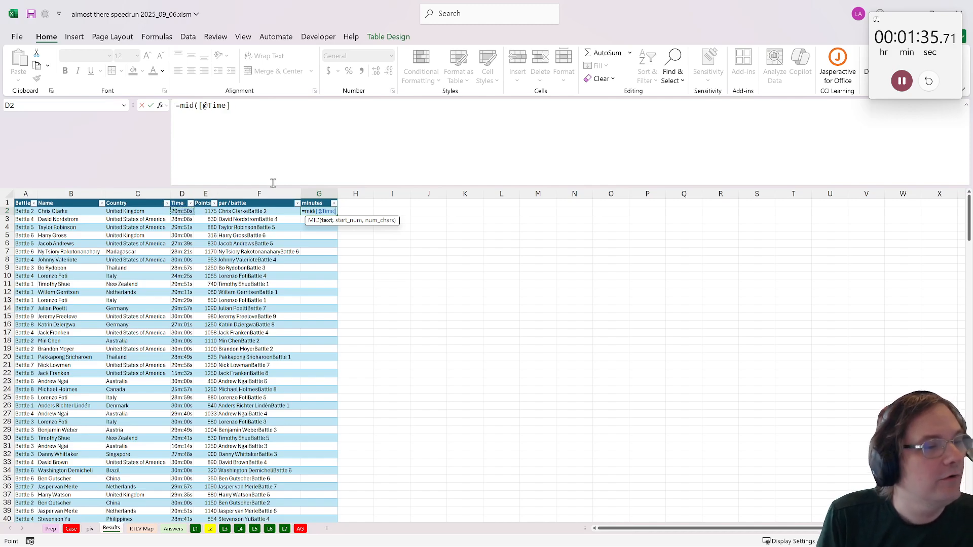
pyautogui.write(',5,2')
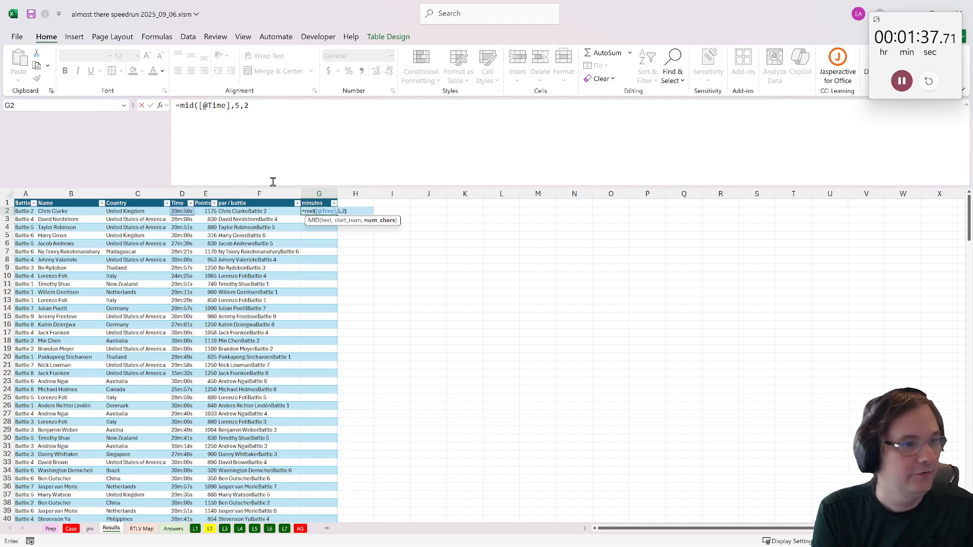
pyautogui.write(')*1')
pyautogui.hotkey('ctrl', 'Return')
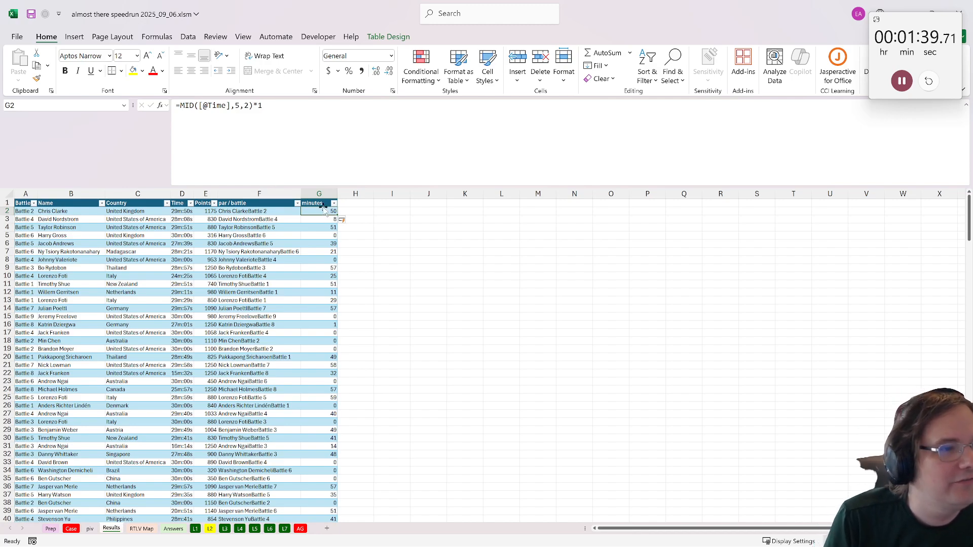
pyautogui.click(283, 104)
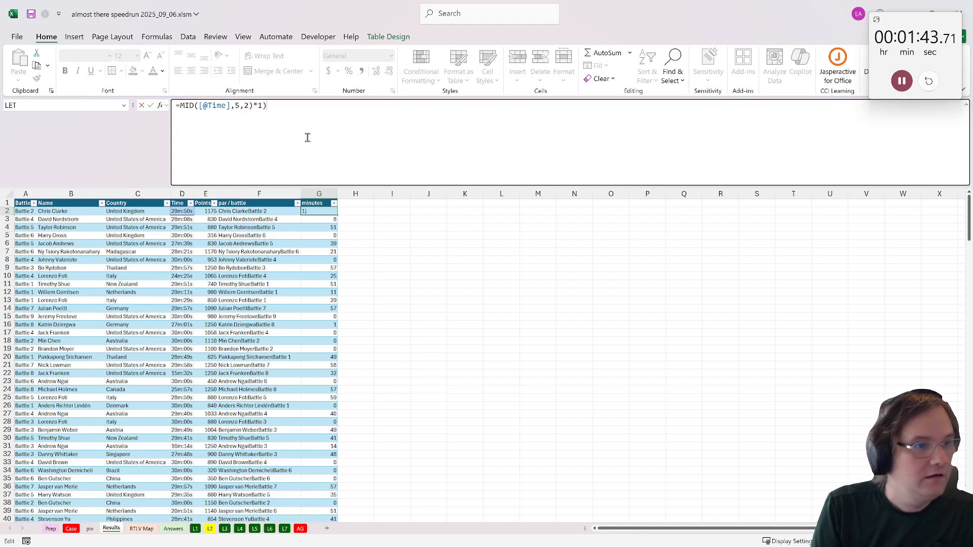
pyautogui.moveTo(180, 106); pyautogui.dragTo(185, 106)
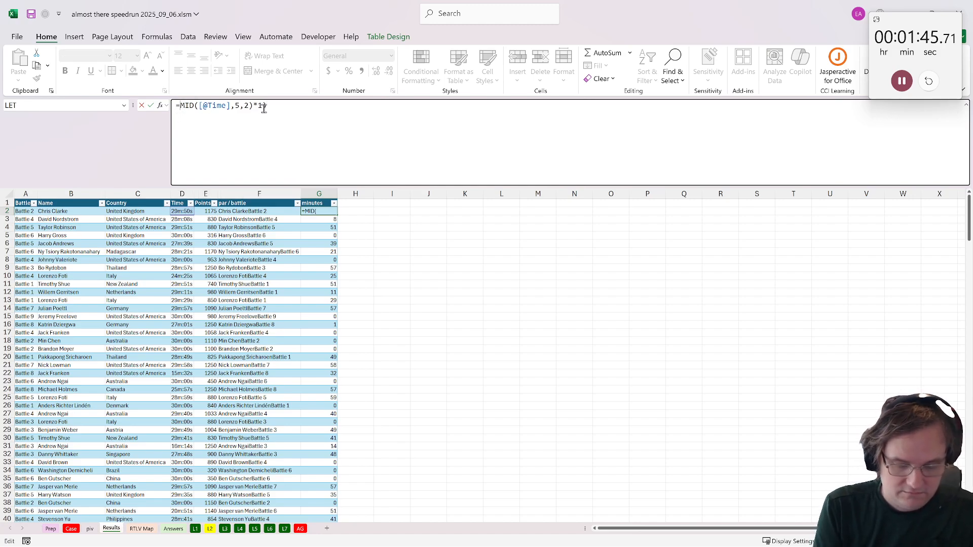
pyautogui.write('(')
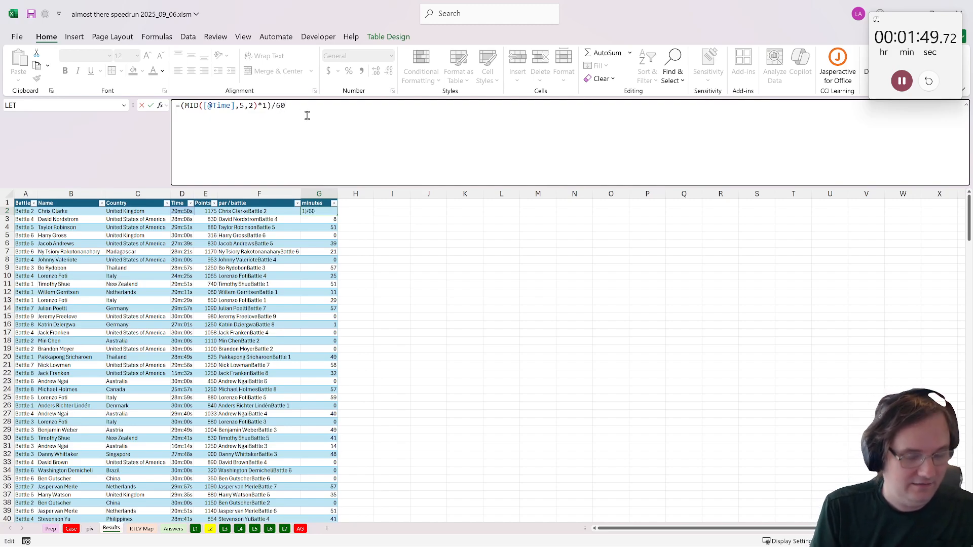
pyautogui.write('left(')
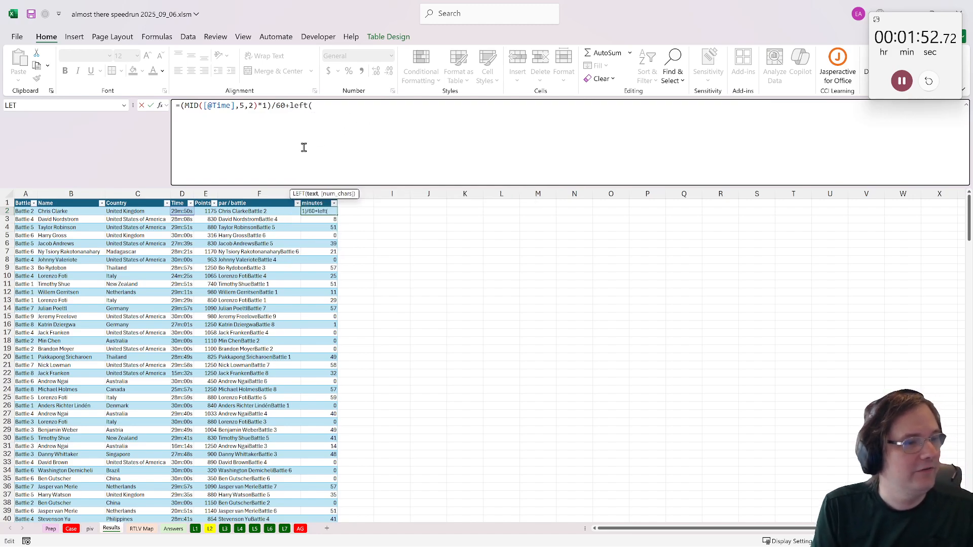
pyautogui.click(178, 212)
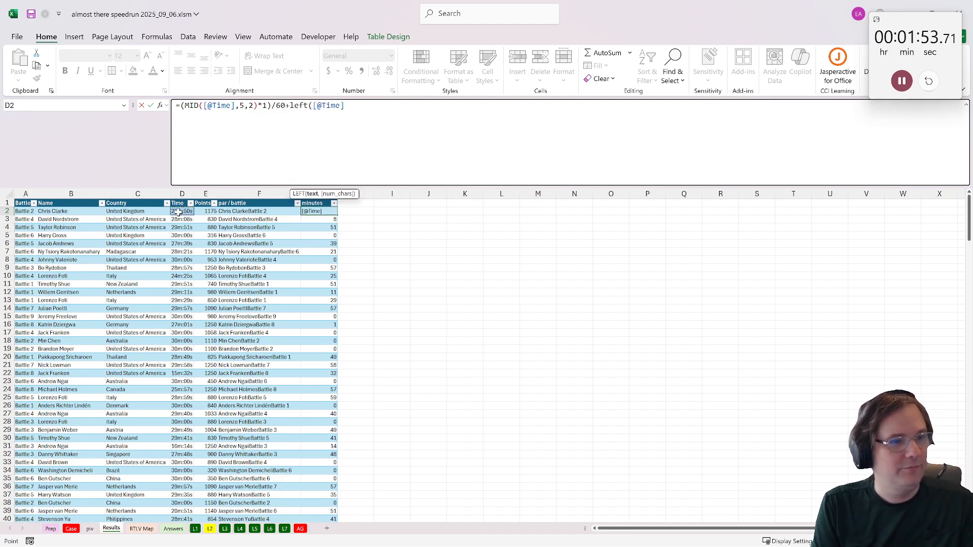
pyautogui.write(',2)')
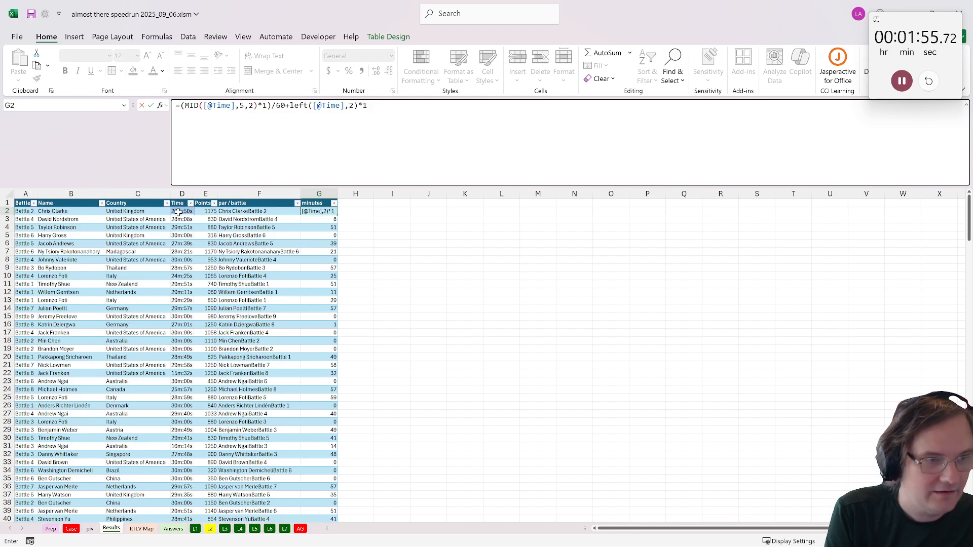
pyautogui.write('*1')
pyautogui.press('Return')
# - Add a column headed "pts per min" to the Results table in H1
pyautogui.click(357, 205)
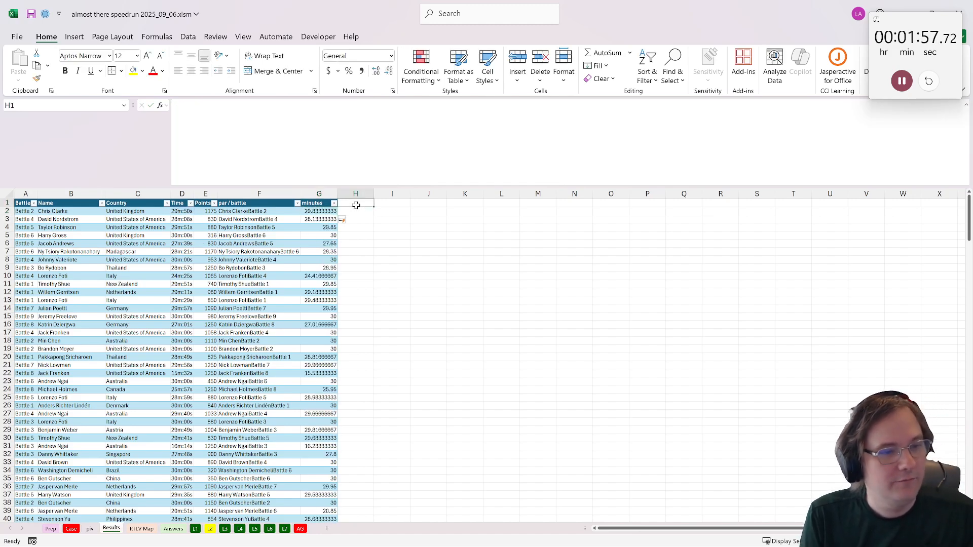
pyautogui.write('poi')
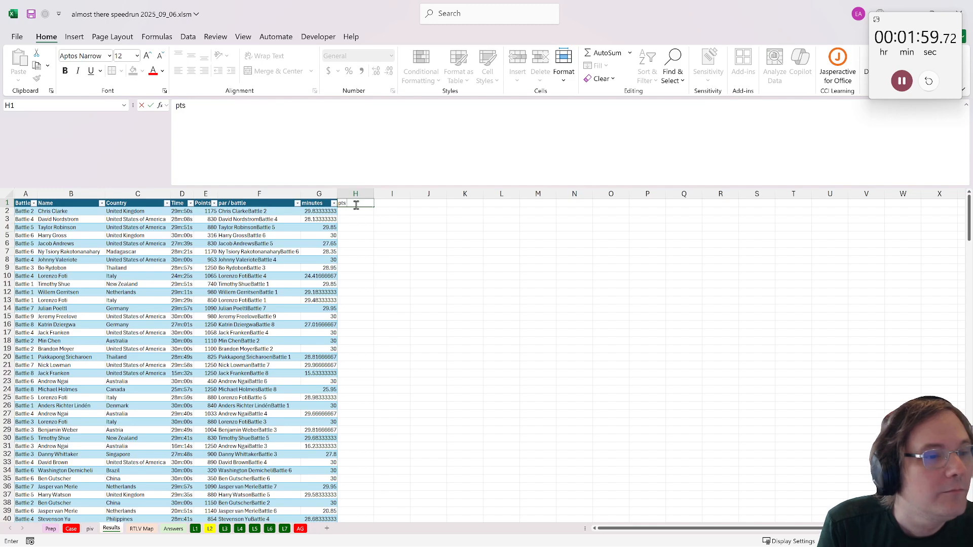
pyautogui.write(' per min')
pyautogui.press('Return')
pyautogui.write('=')
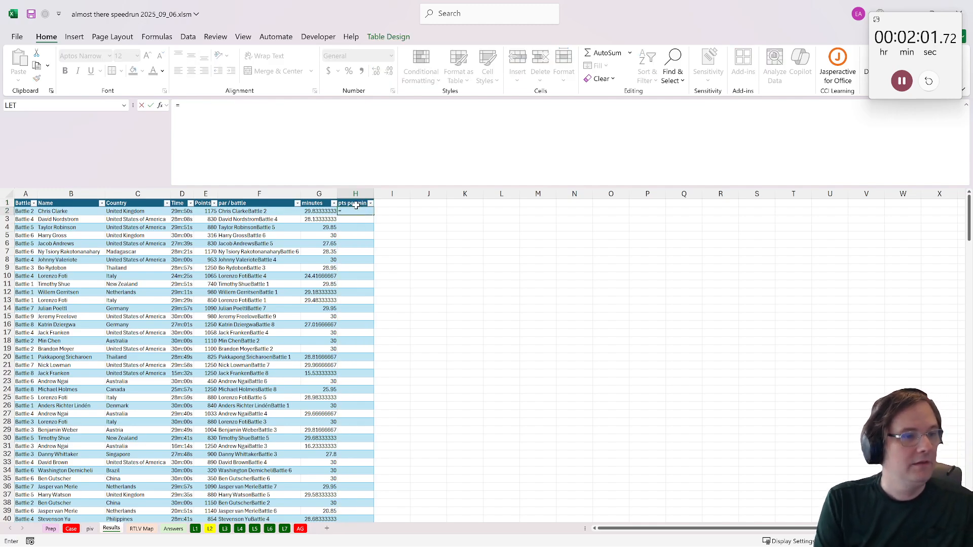
pyautogui.click(206, 211)
pyautogui.write('/')
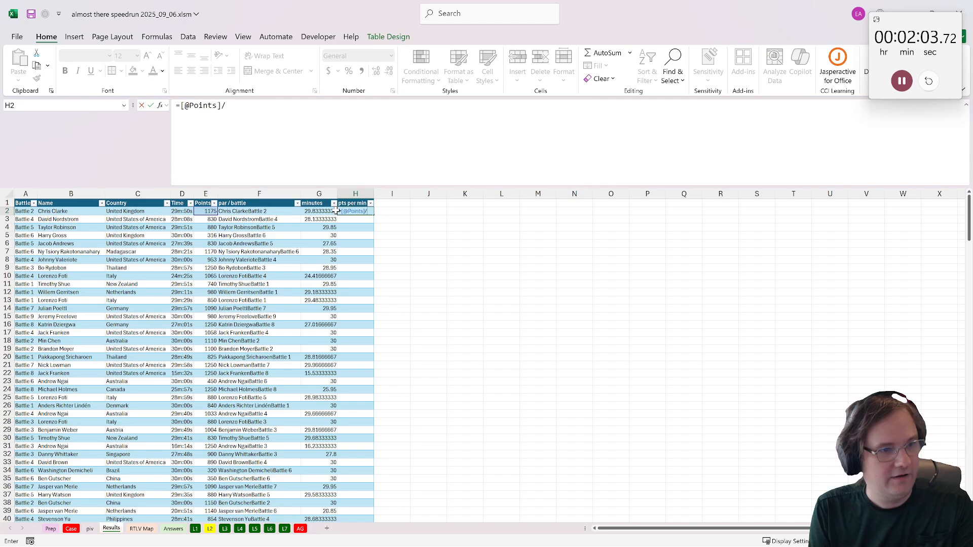
pyautogui.click(319, 212)
pyautogui.press('Return')
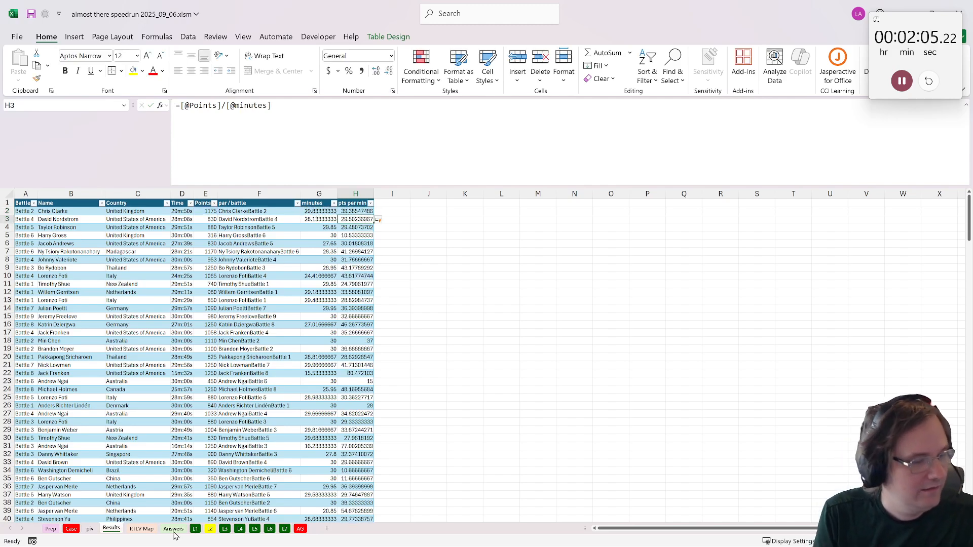
# - Enter =XLOOKUP(G16&H16,d[par / battle],d[pts per min]) in the yellow answer cell B21 of the L2 sheet
pyautogui.click(71, 529)
pyautogui.click(211, 529)
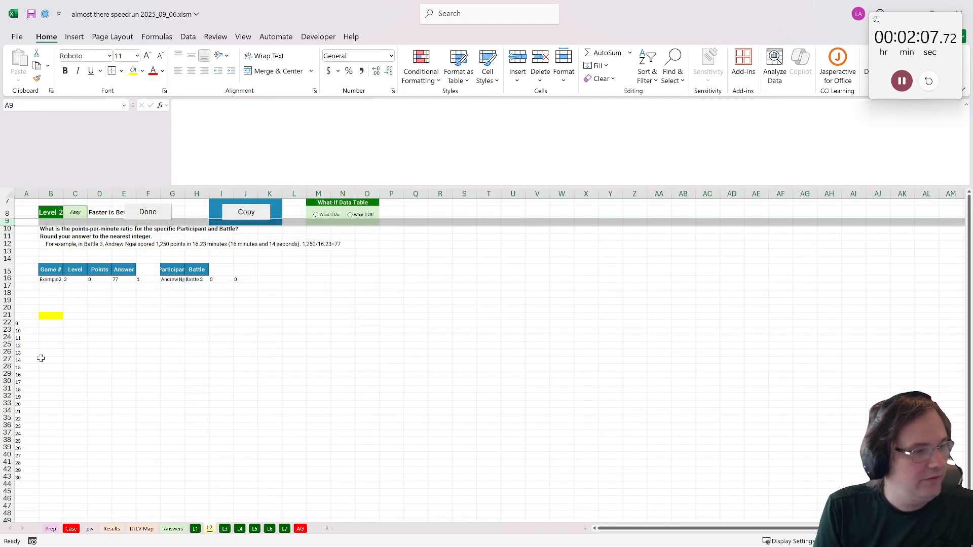
pyautogui.click(56, 315)
pyautogui.write('=xlookup(')
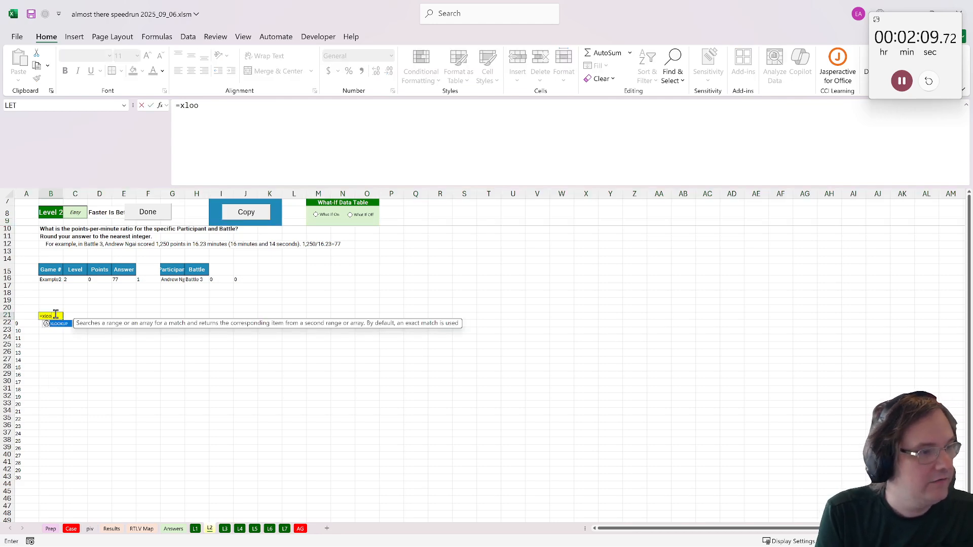
pyautogui.click(174, 283)
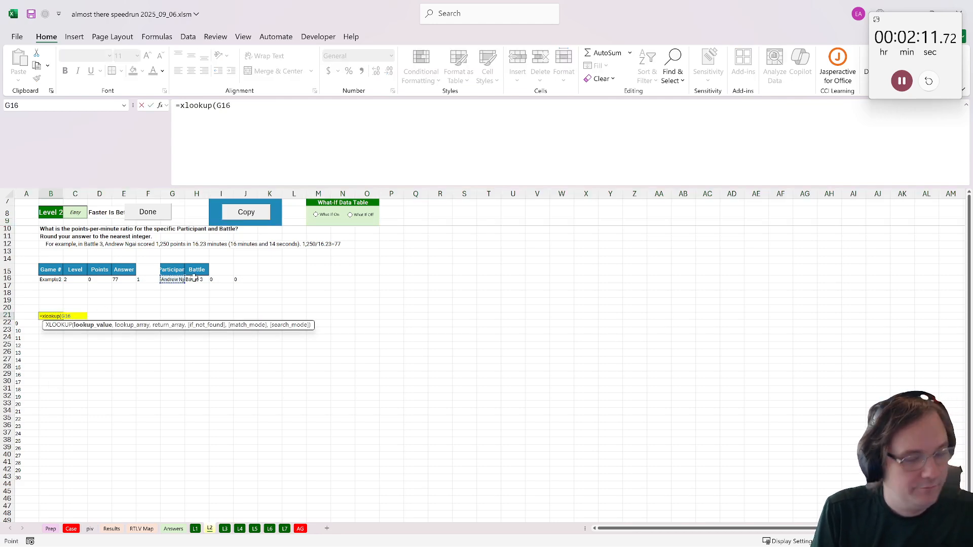
pyautogui.write('&')
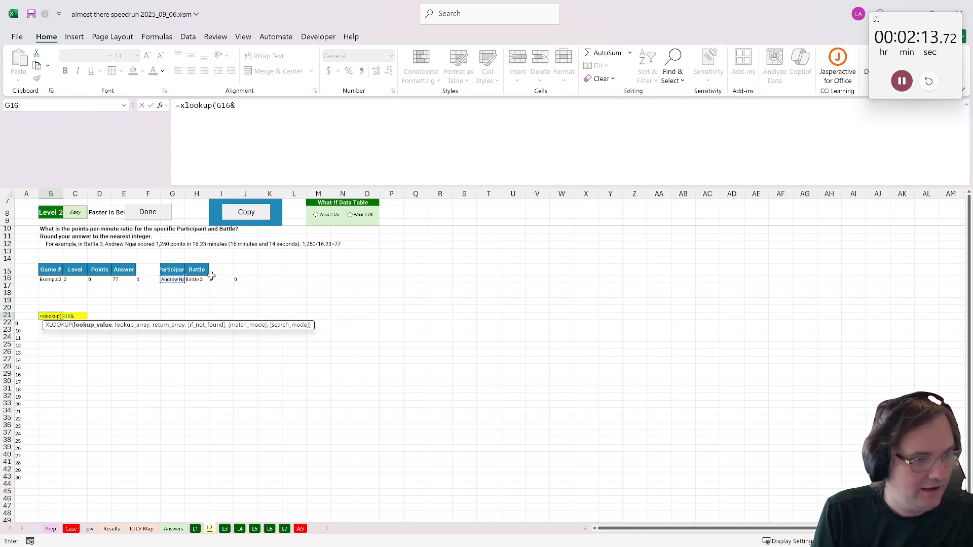
pyautogui.click(205, 280)
pyautogui.write(',d[')
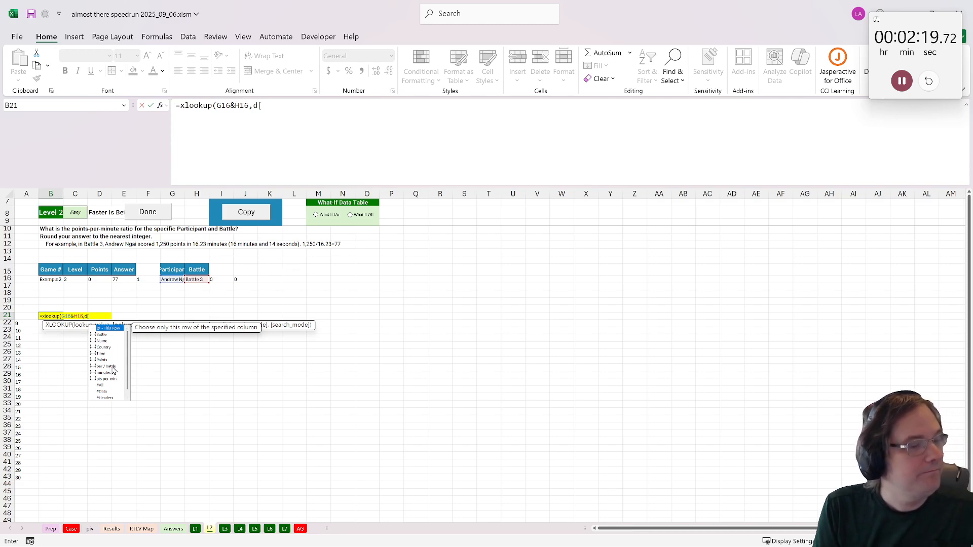
pyautogui.doubleClick(113, 368)
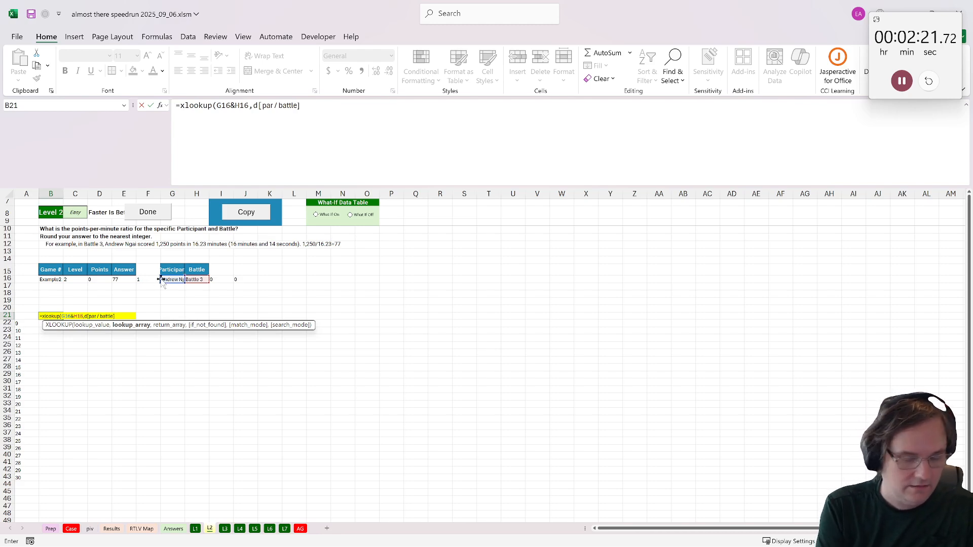
pyautogui.write(',d[')
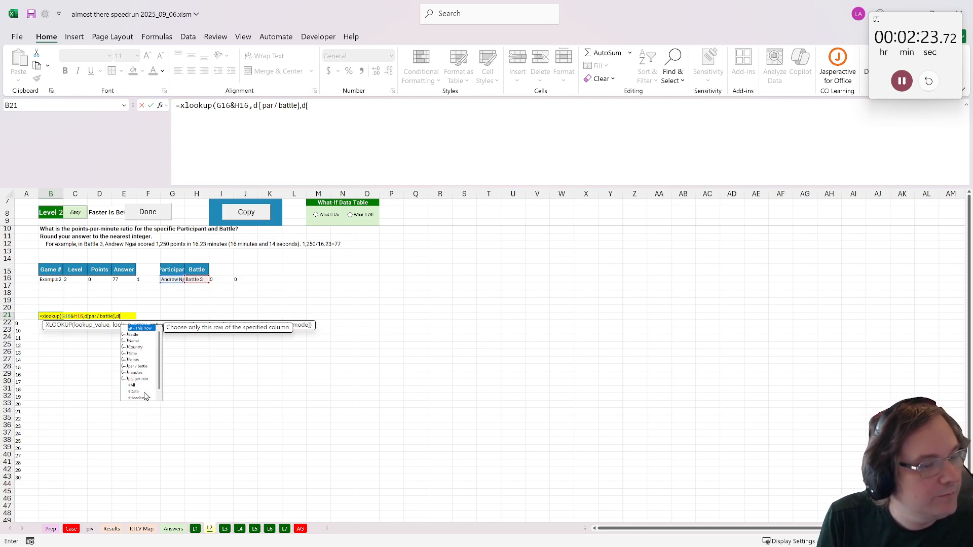
pyautogui.doubleClick(136, 379)
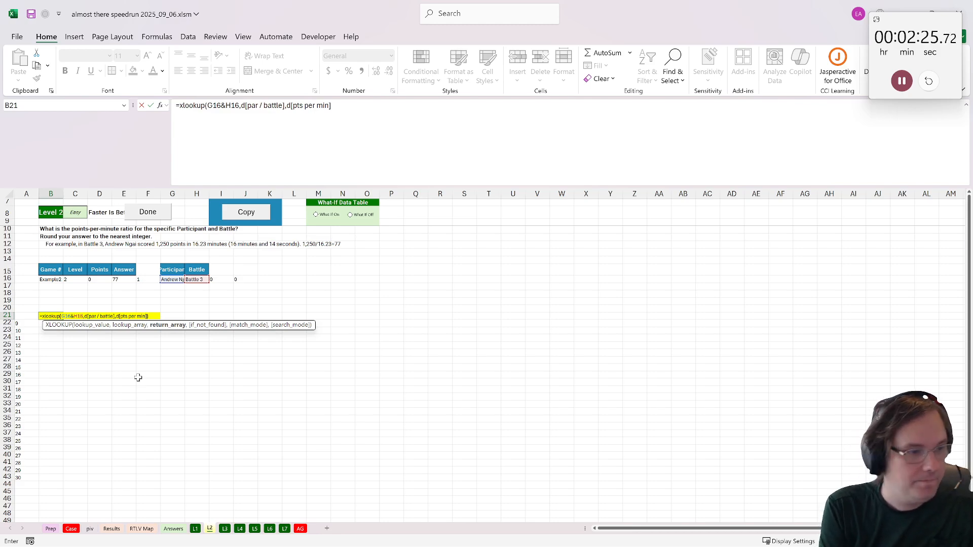
pyautogui.hotkey('ctrl', 'Return')
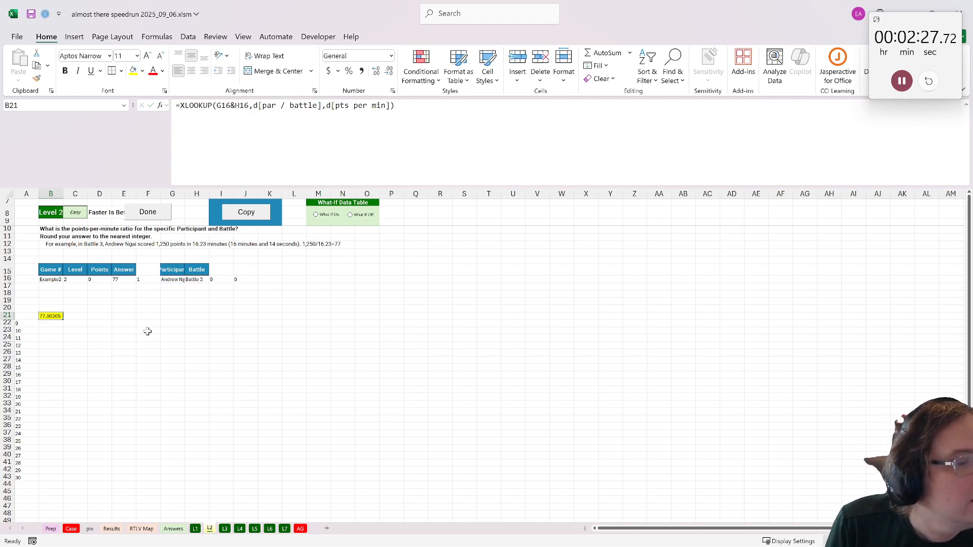
# - Wrap the B21 lookup in ROUND with 0 digits and mark Level 2 as done
pyautogui.click(180, 106)
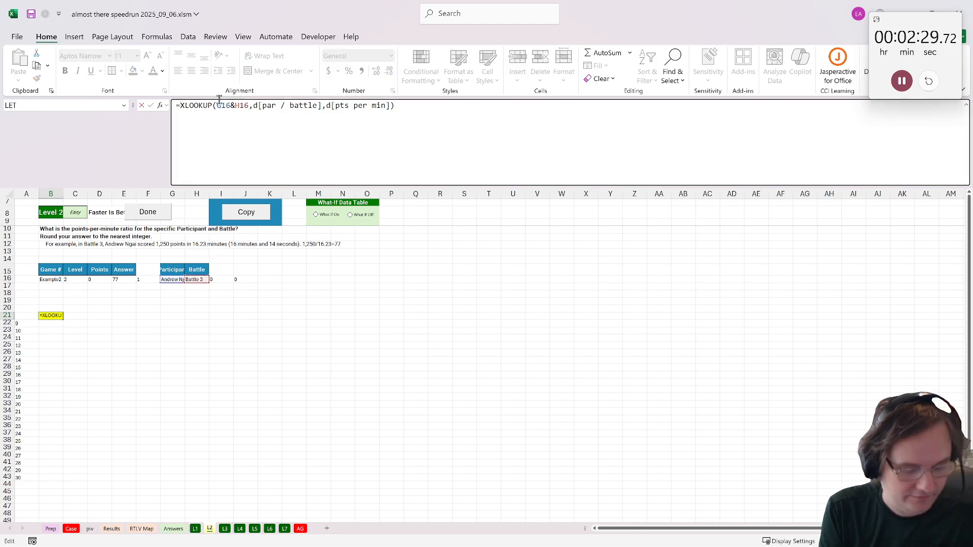
pyautogui.write('round(')
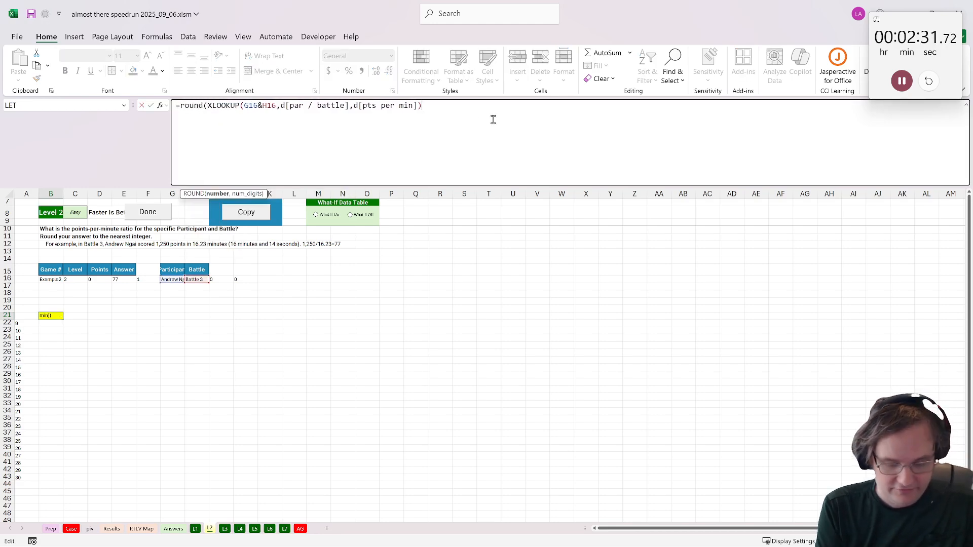
pyautogui.write(',0)')
pyautogui.hotkey('ctrl', 'Return')
pyautogui.click(142, 213)
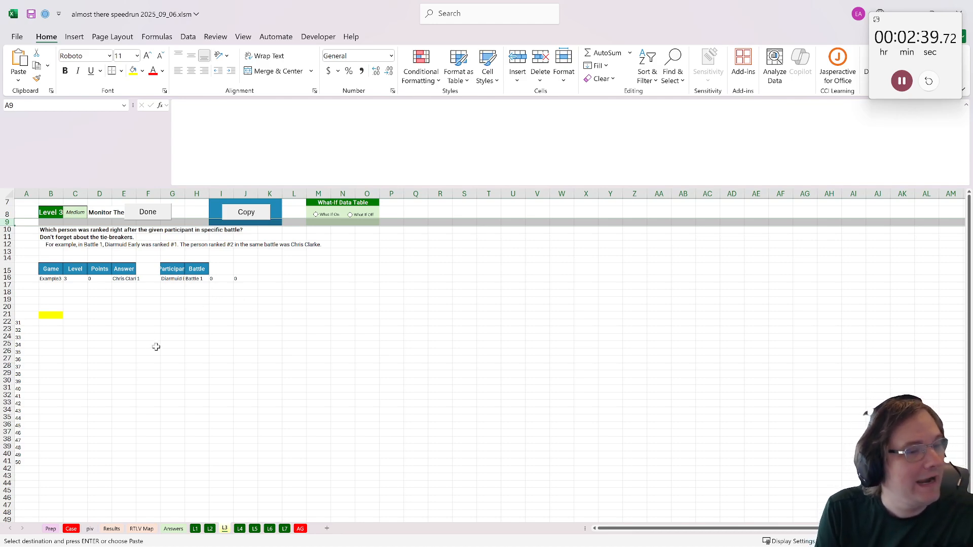
# - Sort the Results table by Name in ascending order
pyautogui.click(152, 307)
pyautogui.click(118, 531)
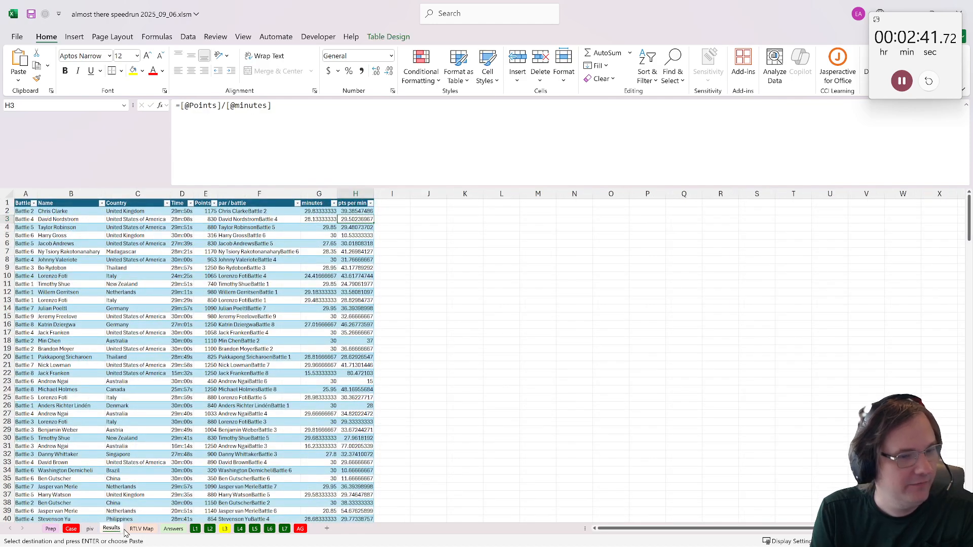
pyautogui.click(425, 223)
pyautogui.click(431, 211)
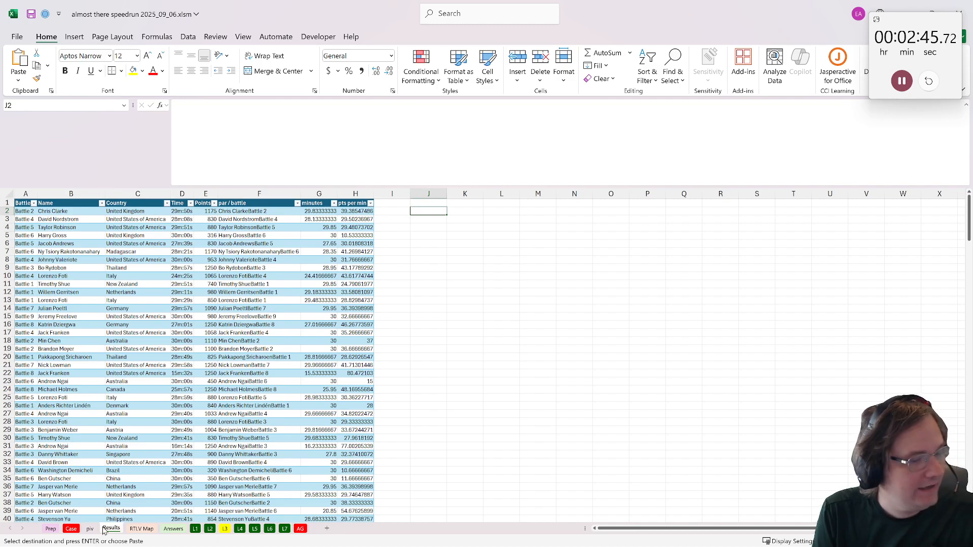
pyautogui.click(84, 202)
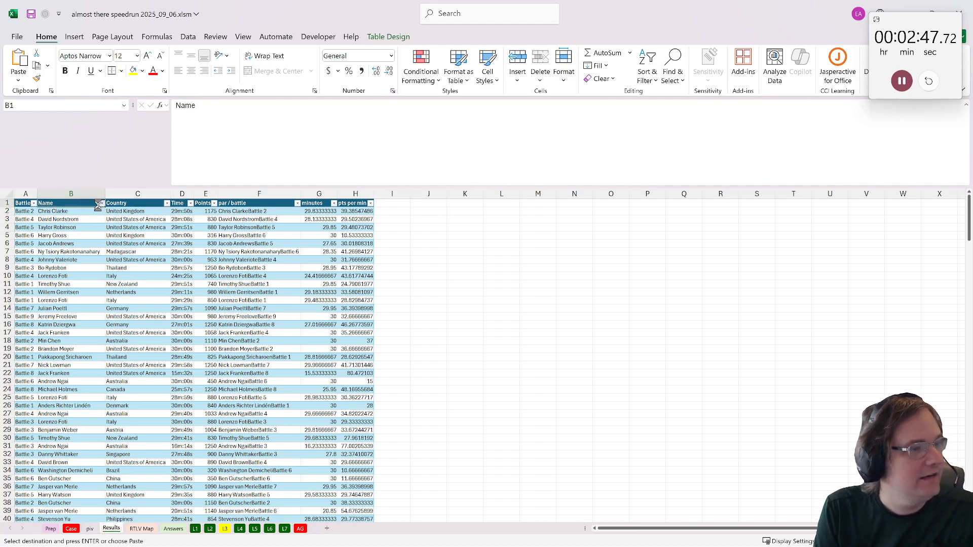
pyautogui.click(101, 204)
pyautogui.click(136, 215)
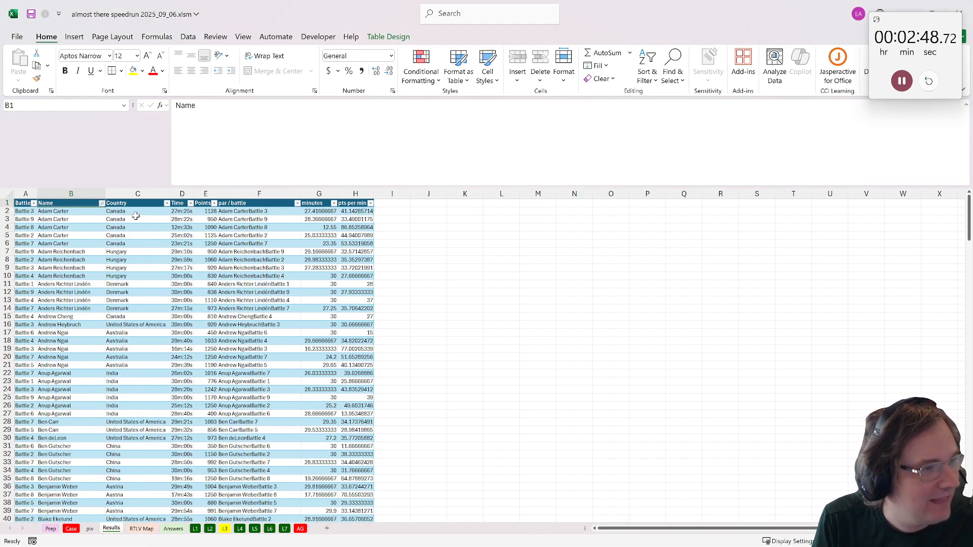
# - Sort the Results table by minutes from smallest to largest
pyautogui.click(178, 204)
pyautogui.click(315, 203)
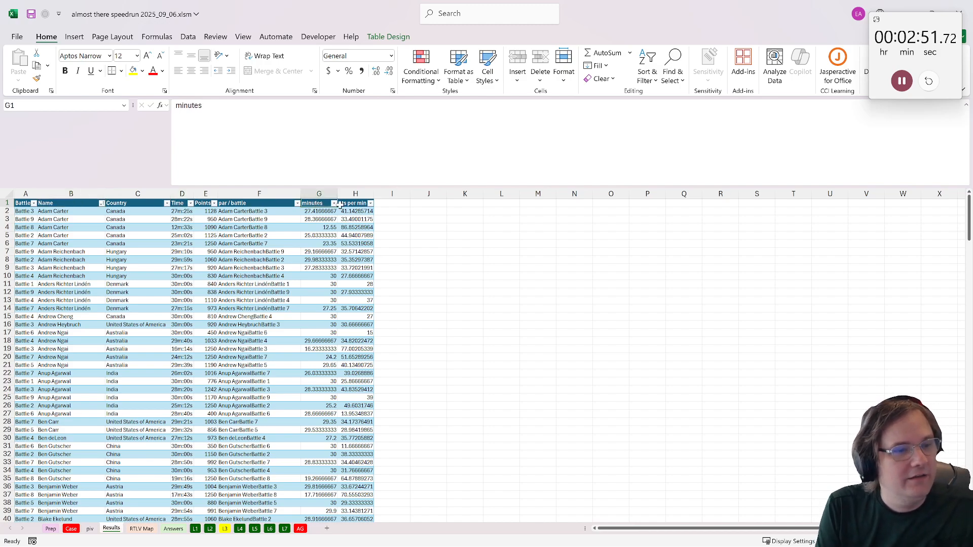
pyautogui.click(333, 203)
pyautogui.click(365, 217)
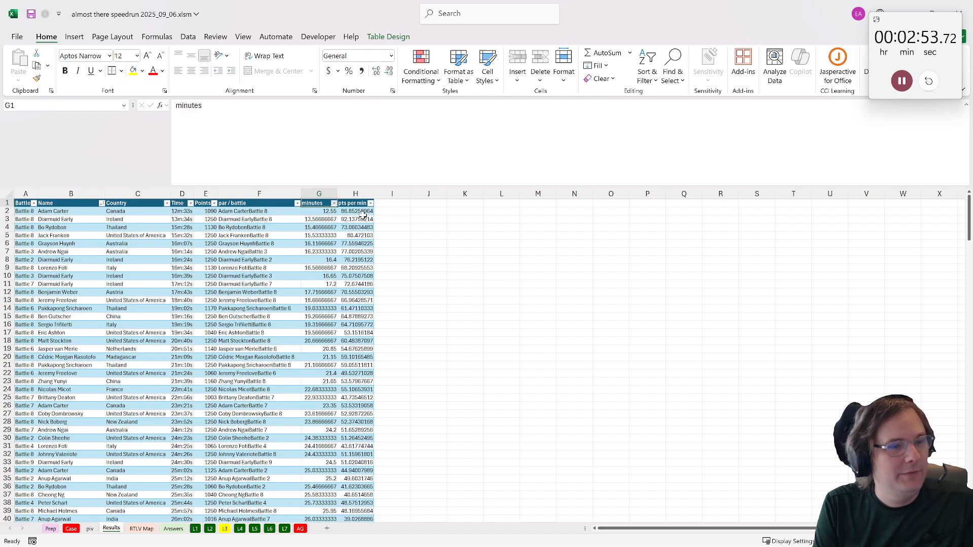
# - Sort the Results table by Points from largest to smallest
pyautogui.click(203, 204)
pyautogui.click(214, 204)
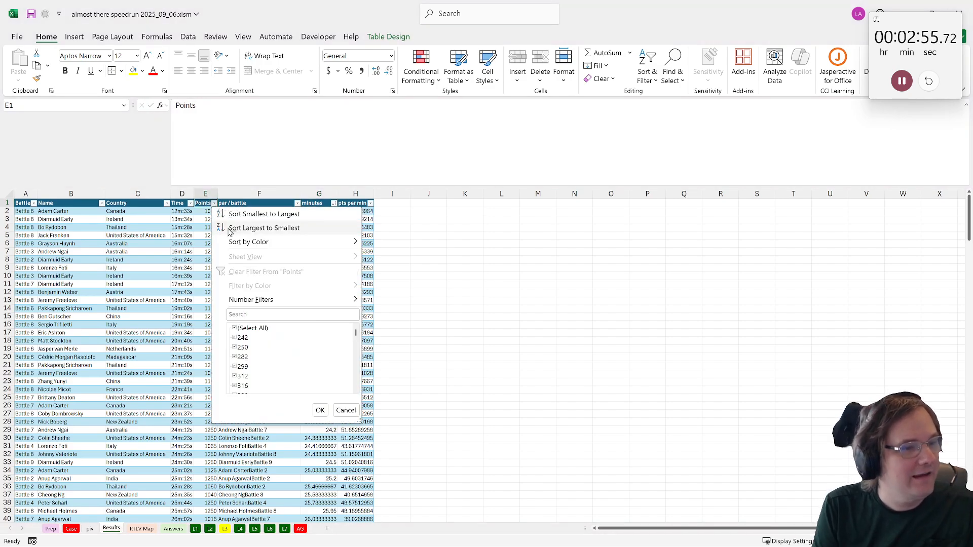
pyautogui.click(243, 229)
# - Sort the Results table by Battle in ascending order
pyautogui.click(23, 203)
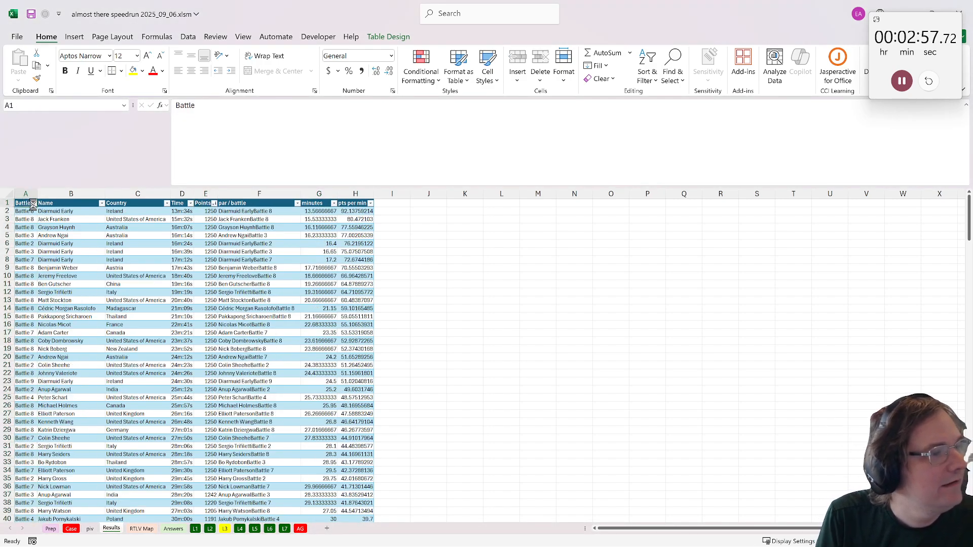
pyautogui.click(34, 204)
pyautogui.click(43, 215)
# - Check the table's last row and enter =SEQUENCE(270) in cell J2 beside the Results table
pyautogui.click(432, 212)
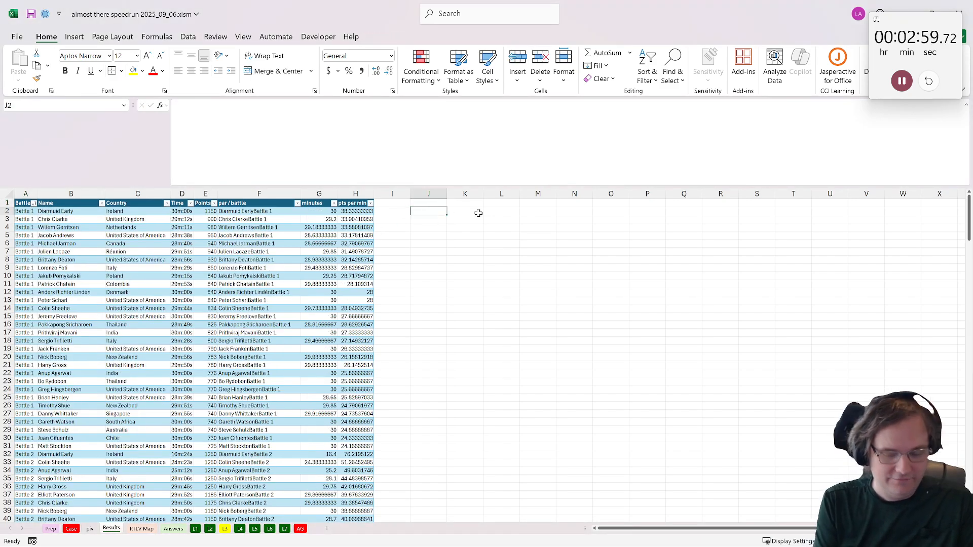
pyautogui.press('Left')
pyautogui.press('Left')
pyautogui.hotkey('ctrl', 'Down')
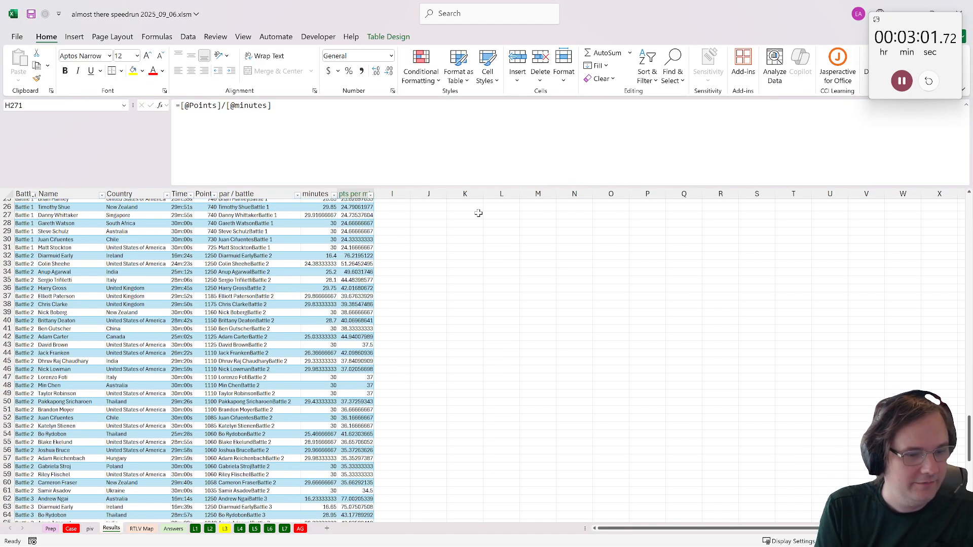
pyautogui.hotkey('ctrl', 'Up')
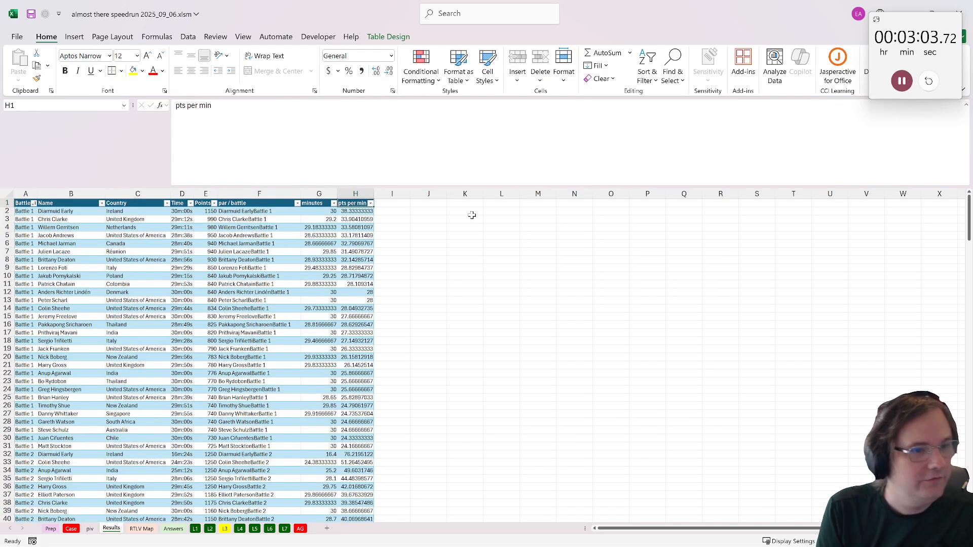
pyautogui.press('Right')
pyautogui.press('Down')
pyautogui.press('Right')
pyautogui.write('=se')
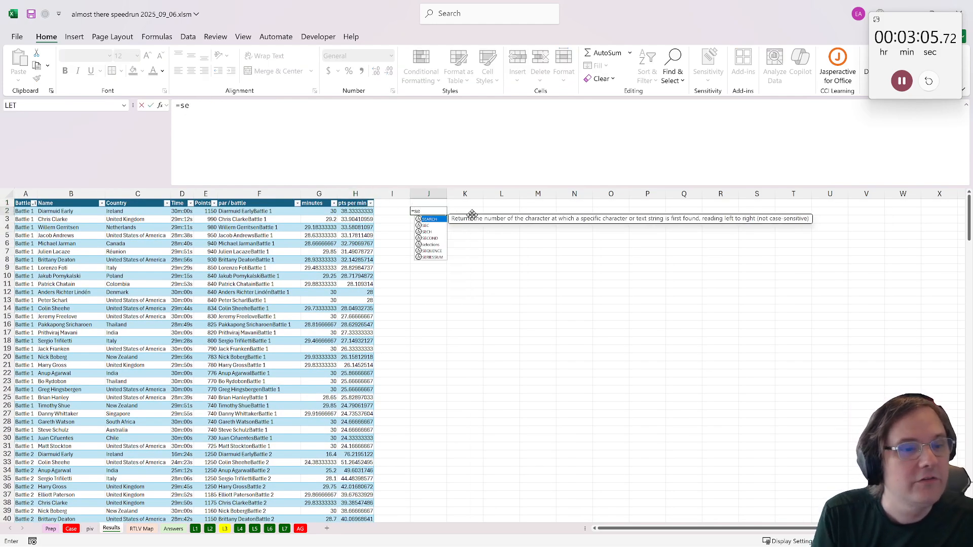
pyautogui.press('Tab')
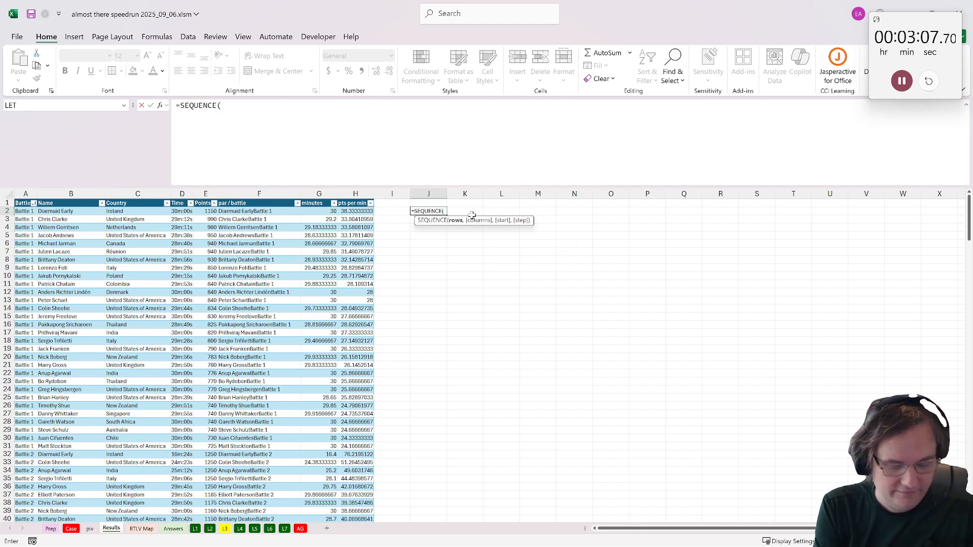
pyautogui.hotkey('ctrl', 'Return')
# - Move the sequence numbers as plain values into a new table column I and clear column J
pyautogui.hotkey('ctrl', 'c')
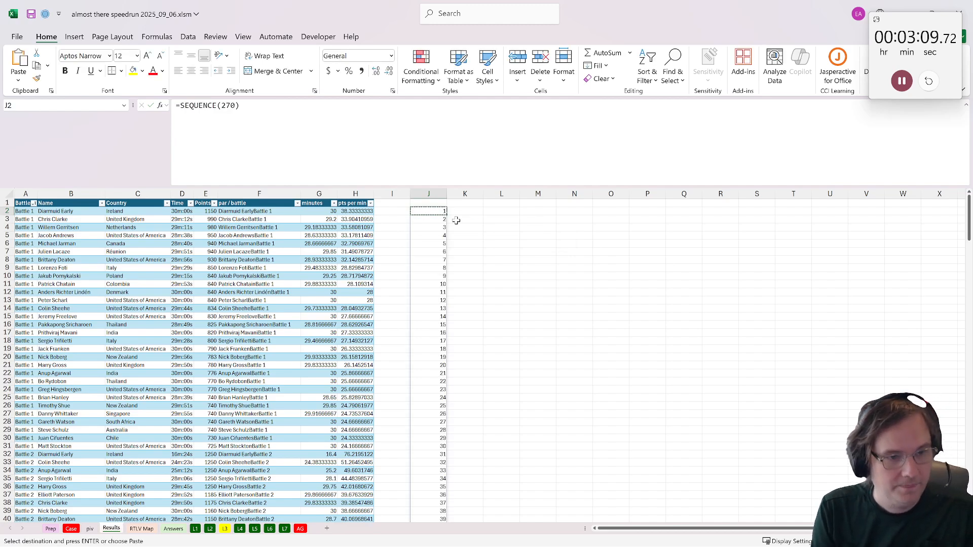
pyautogui.hotkey('ctrl', 'shift', 'Down')
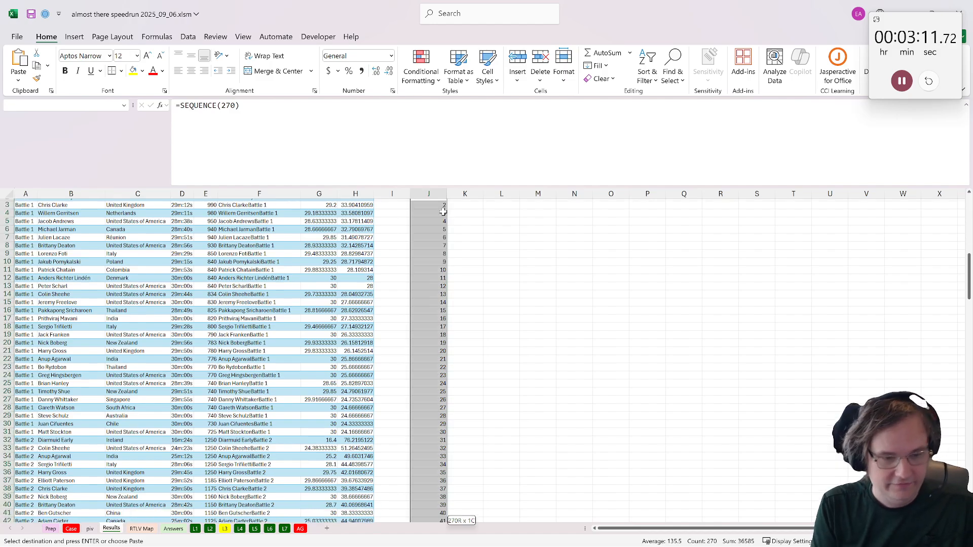
pyautogui.hotkey('ctrl', 'BackSpace')
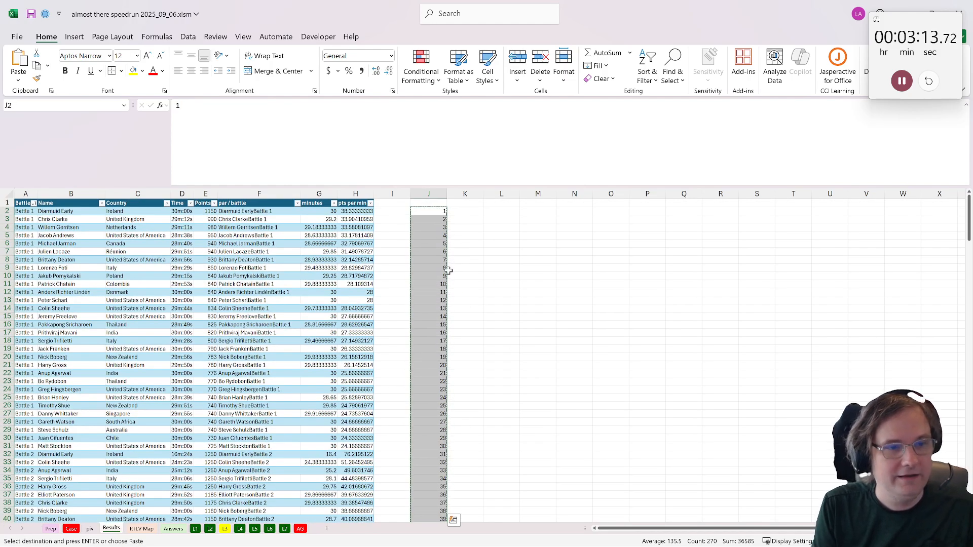
pyautogui.click(392, 211)
pyautogui.hotkey('ctrl', 'v')
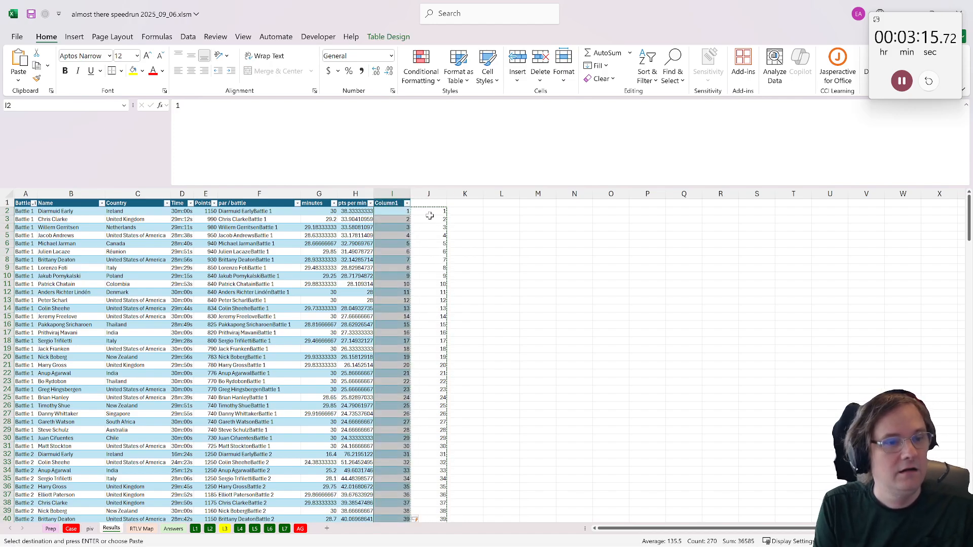
pyautogui.press('Delete')
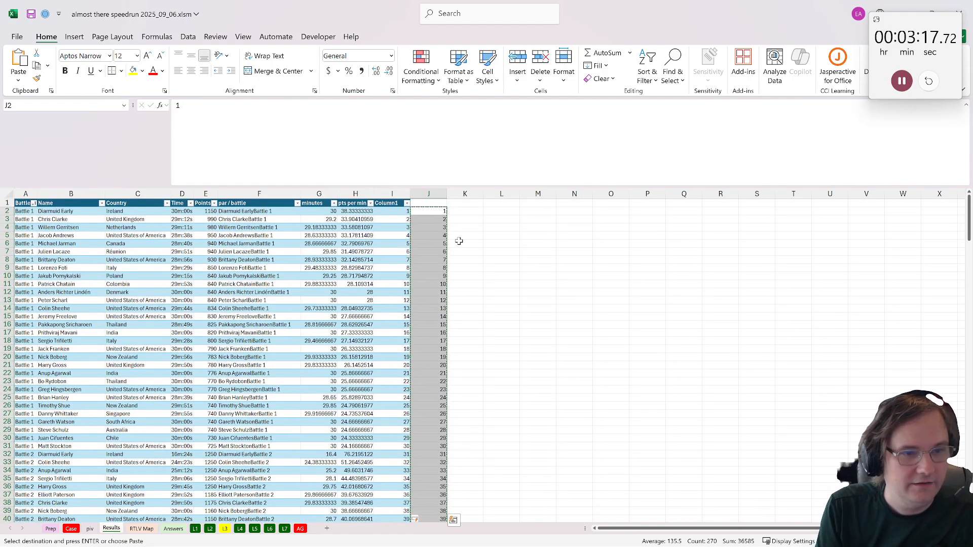
# - Rename the header of the new table column I as rank order
pyautogui.click(393, 204)
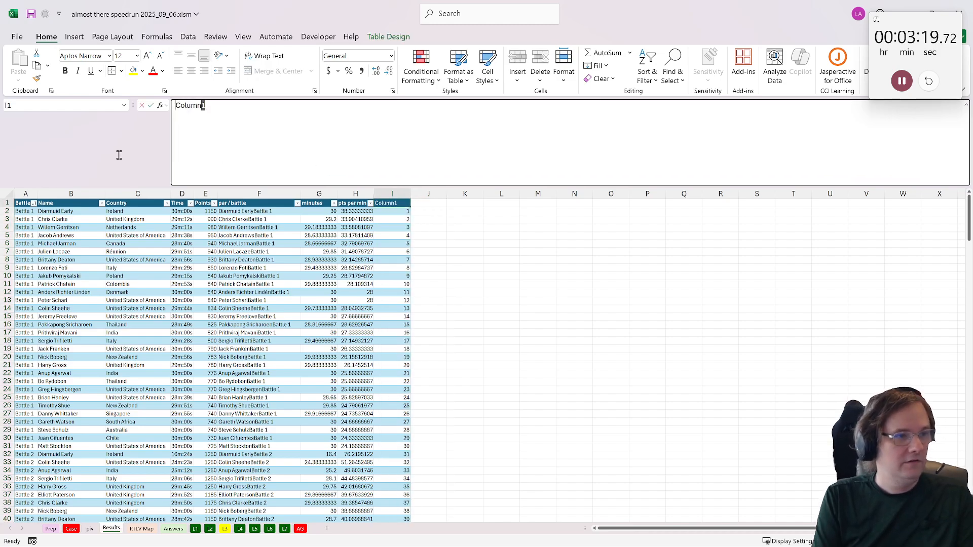
pyautogui.write('rank order')
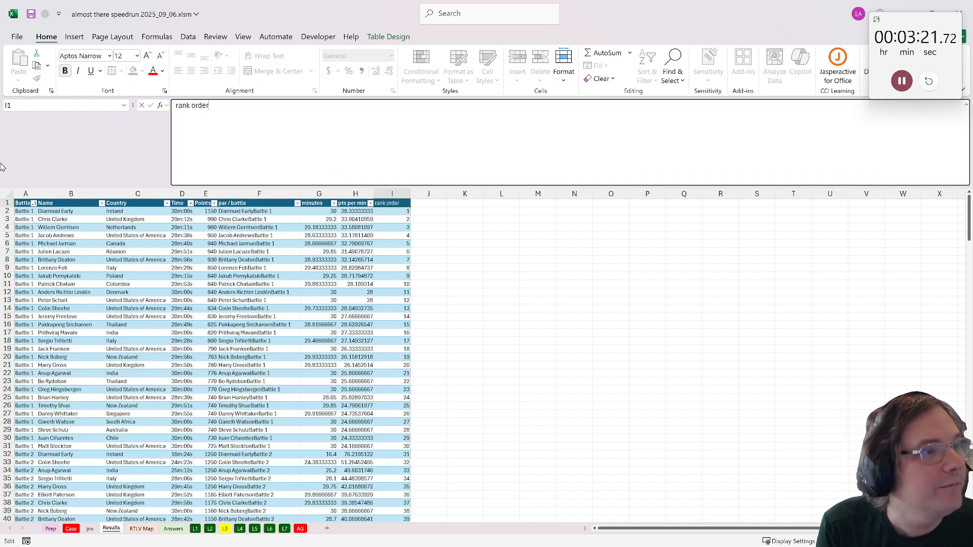
pyautogui.press('Return')
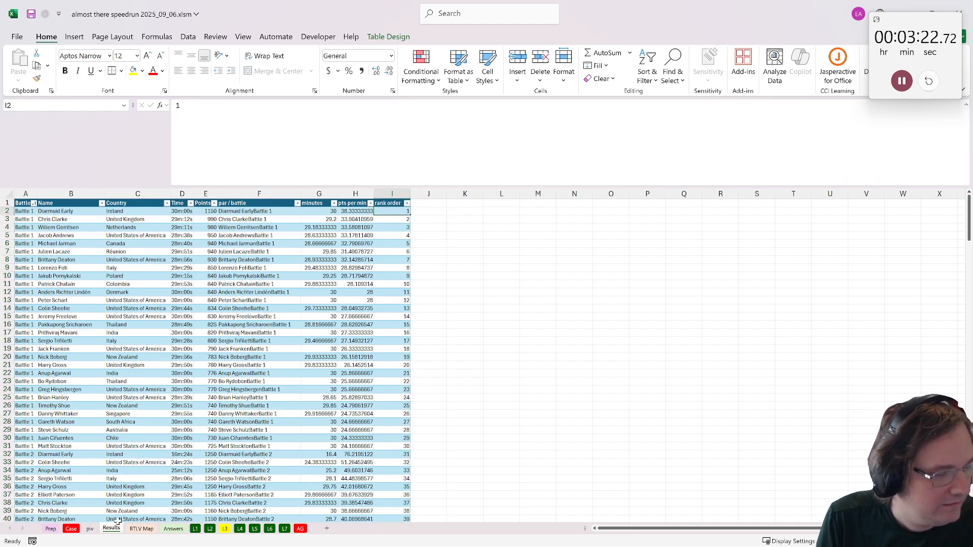
# - Enter =XLOOKUP(G16&H16,d[par / battle],d[rank order]) in the yellow answer cell B21 of the L3 sheet
pyautogui.click(224, 529)
pyautogui.click(57, 316)
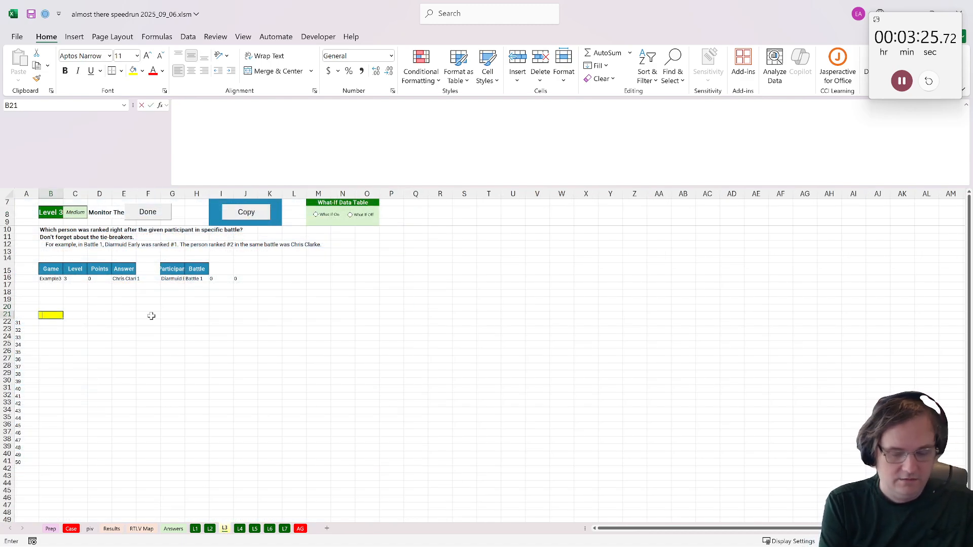
pyautogui.write('=xl')
pyautogui.write('oo')
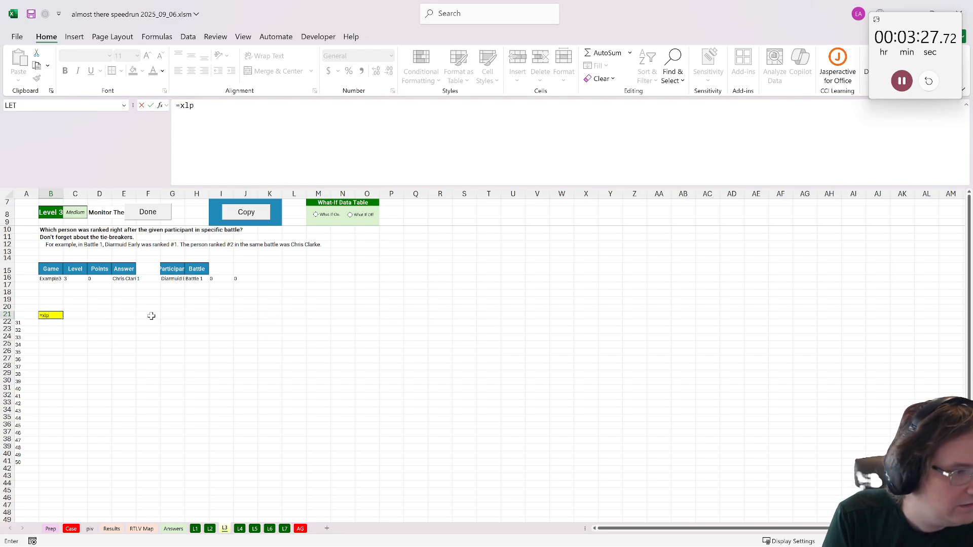
pyautogui.write('kuP(')
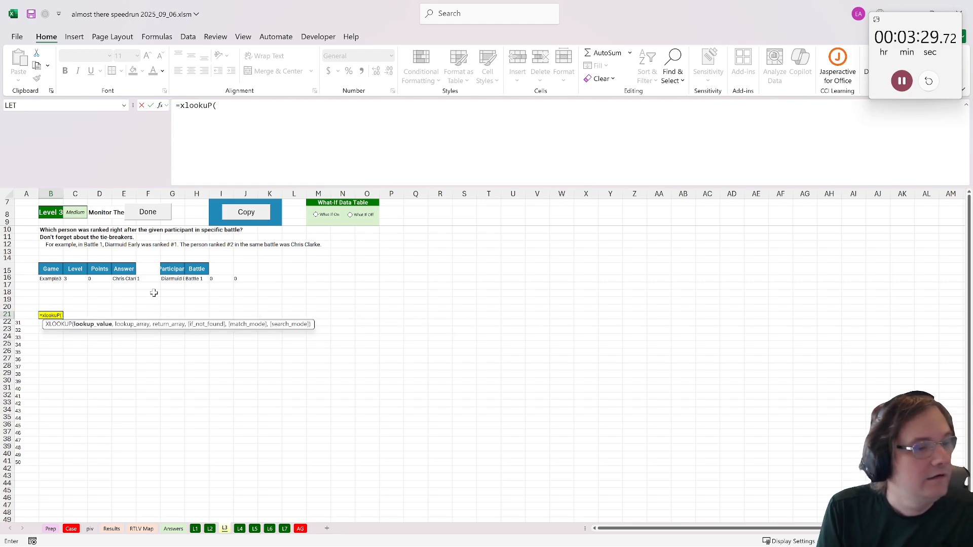
pyautogui.click(173, 279)
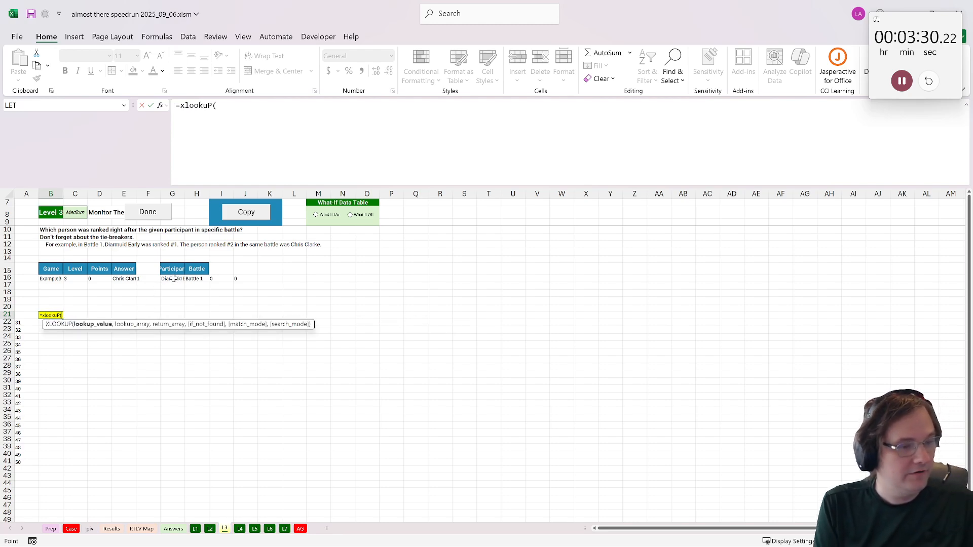
pyautogui.click(196, 278)
pyautogui.write(',d[')
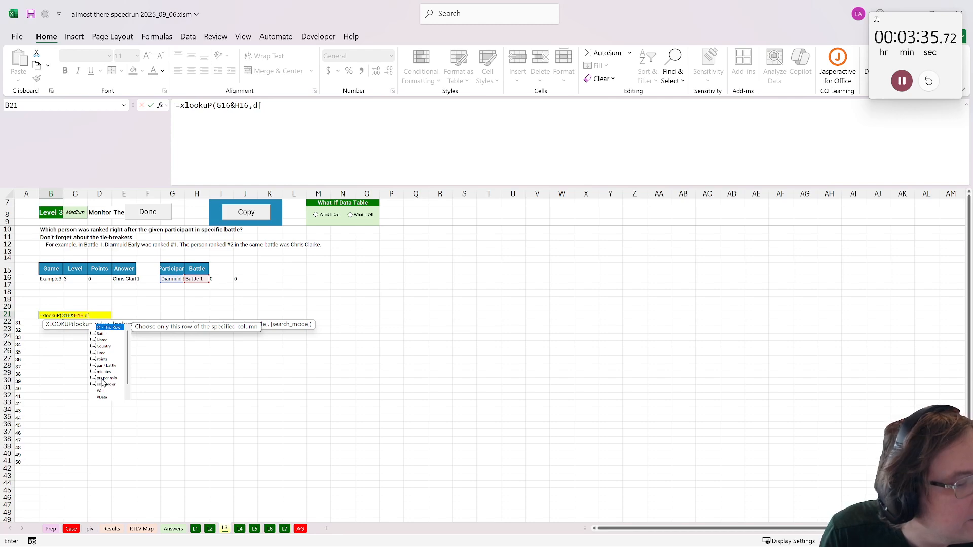
pyautogui.click(109, 365)
pyautogui.press('Tab')
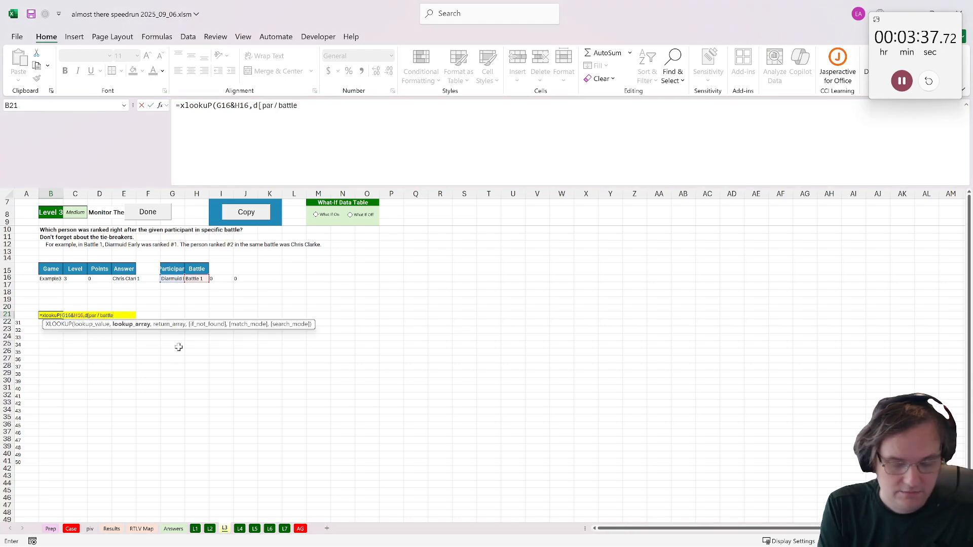
pyautogui.write('],r')
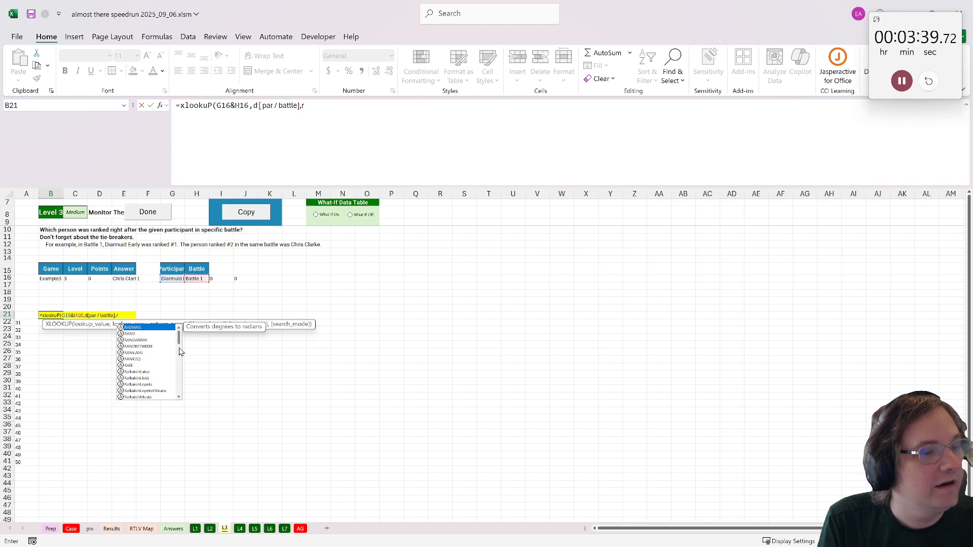
pyautogui.press('BackSpace')
pyautogui.write('d[')
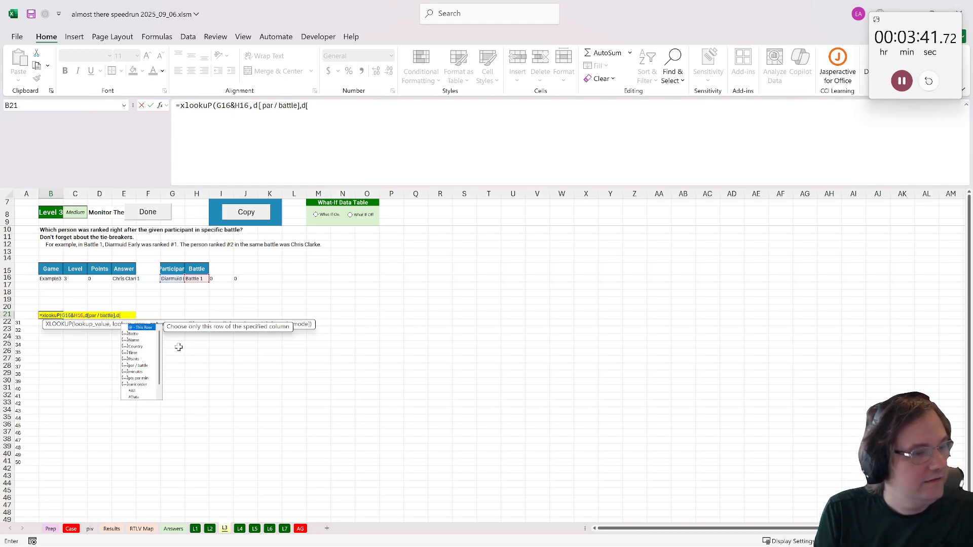
pyautogui.doubleClick(135, 386)
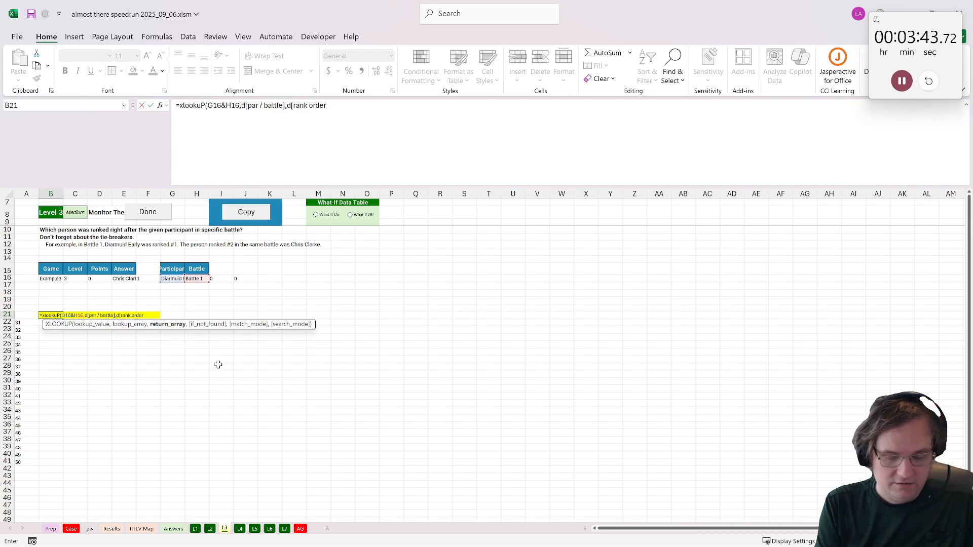
pyautogui.write(')')
pyautogui.hotkey('ctrl', 'Return')
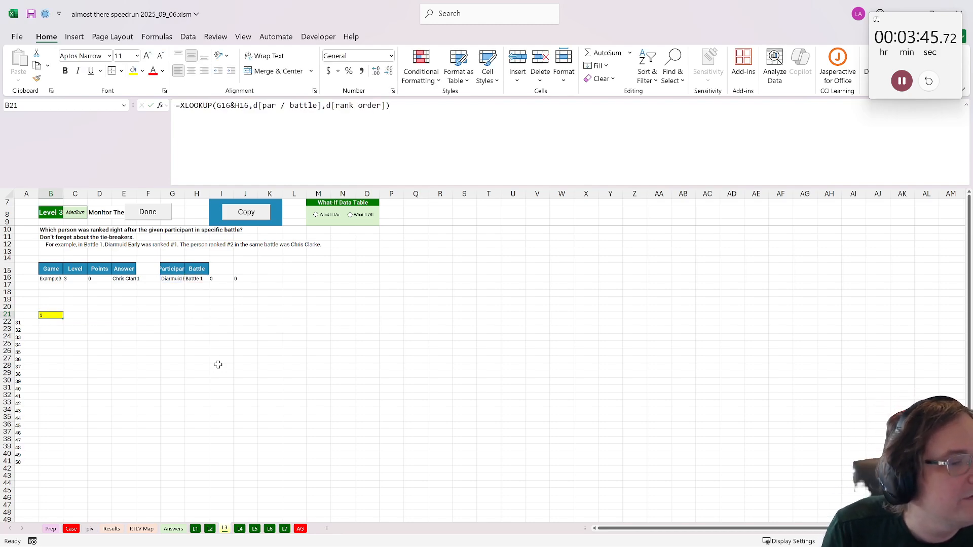
# - Extend the B21 formula to =XLOOKUP(XLOOKUP(G16&H16,d[par / battle],d[rank order])+1,d[rank order],d[Name]) and mark Level 3 as done
pyautogui.click(464, 138)
pyautogui.write('+1')
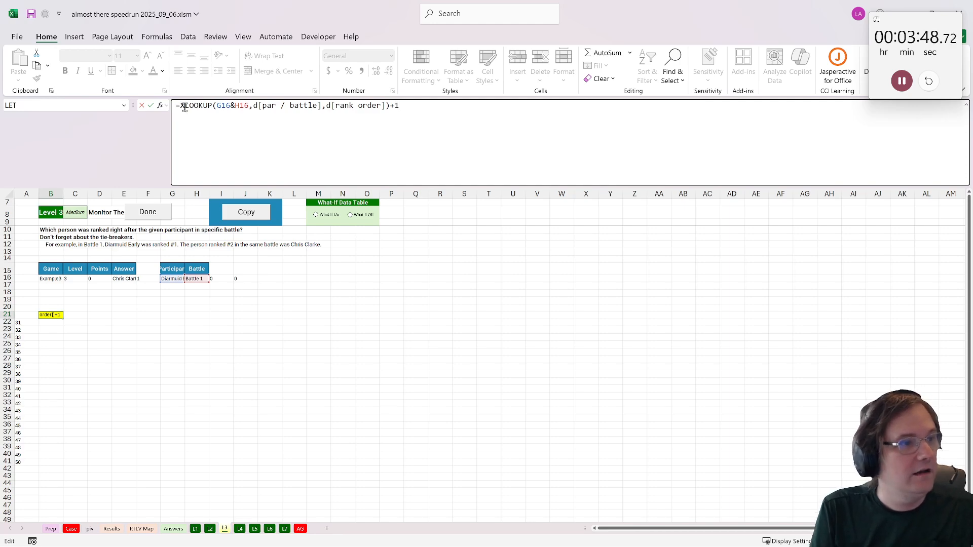
pyautogui.click(184, 107)
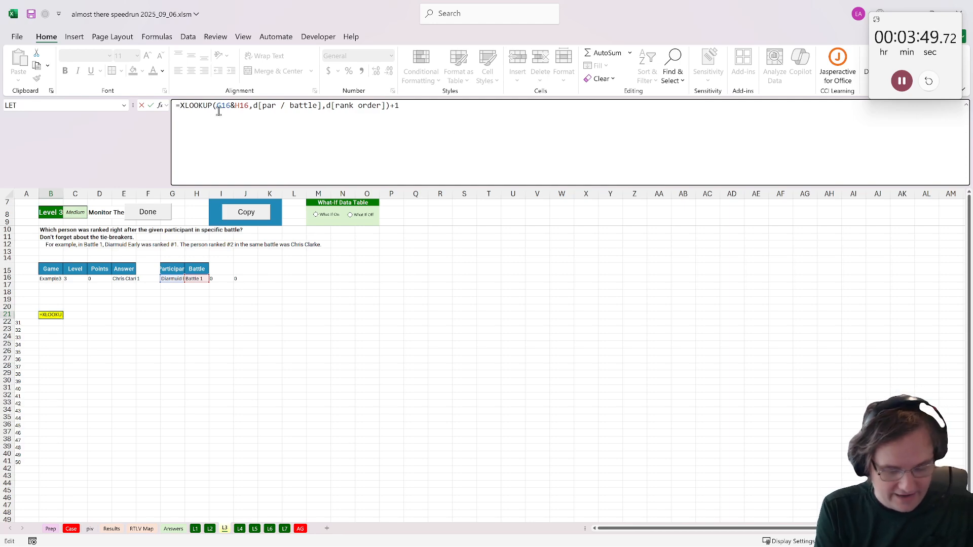
pyautogui.write('xlookuP(')
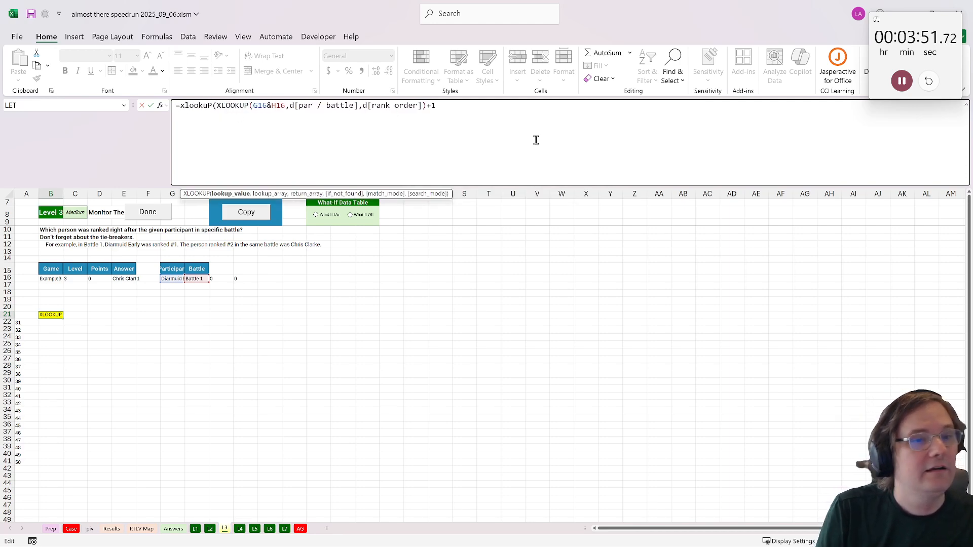
pyautogui.write(',d[')
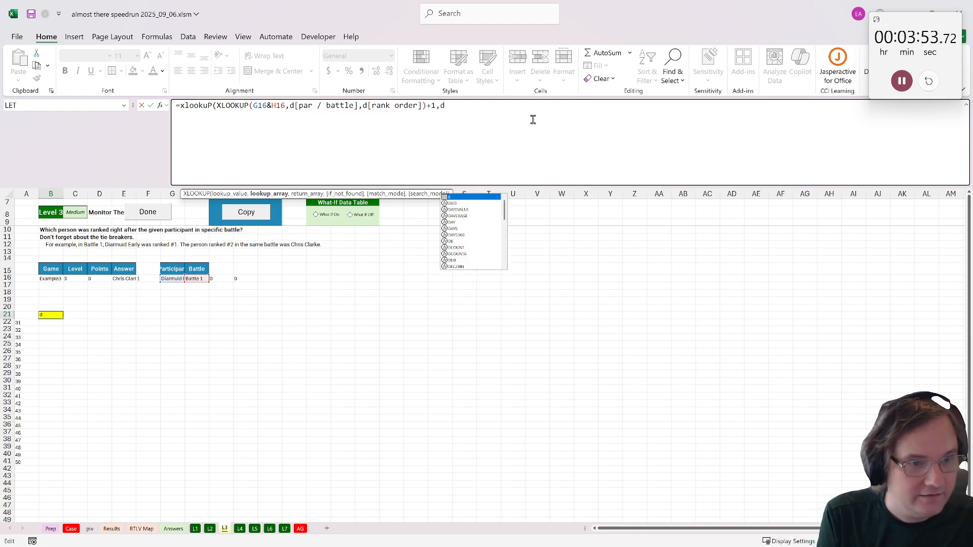
pyautogui.doubleClick(460, 254)
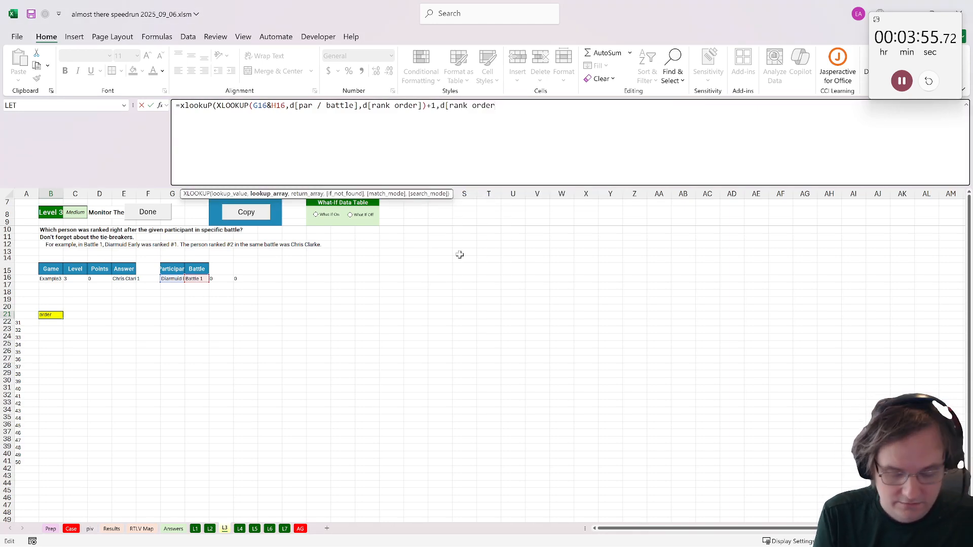
pyautogui.write(',d[')
pyautogui.press('BackSpace')
pyautogui.write('d[')
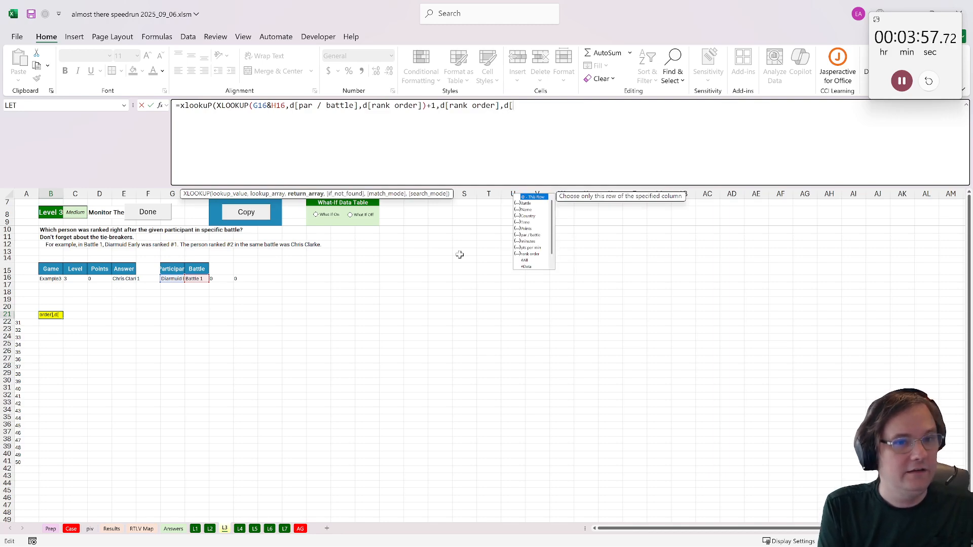
pyautogui.click(529, 211)
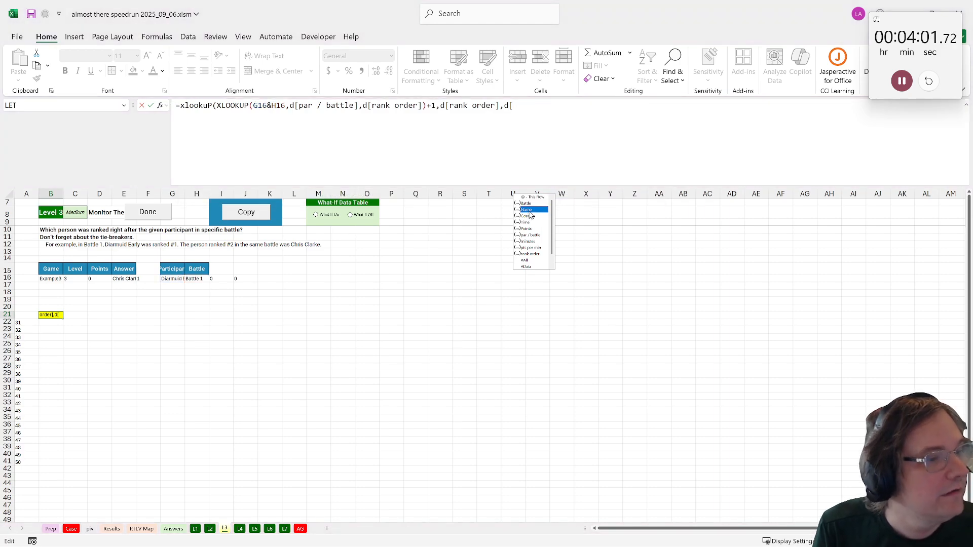
pyautogui.doubleClick(529, 210)
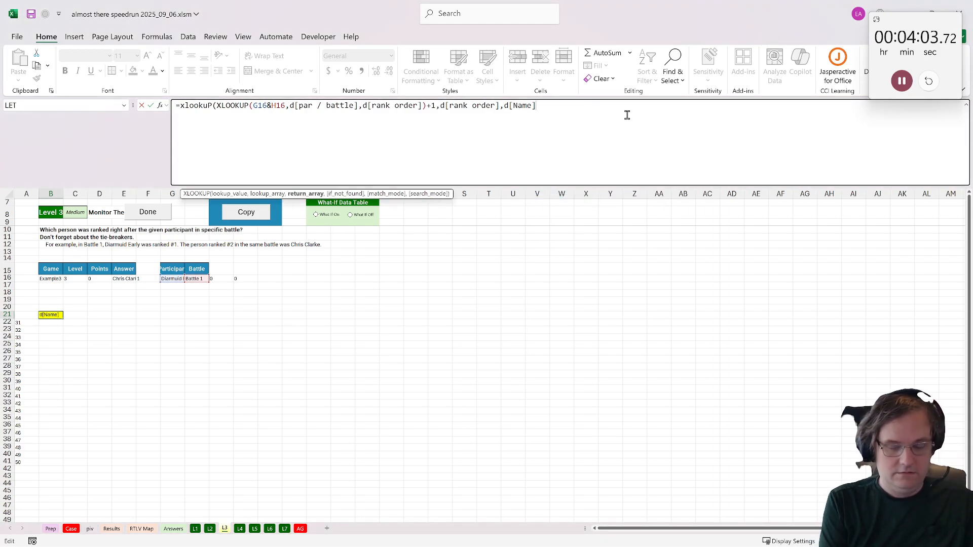
pyautogui.write(')')
pyautogui.hotkey('ctrl', 'Return')
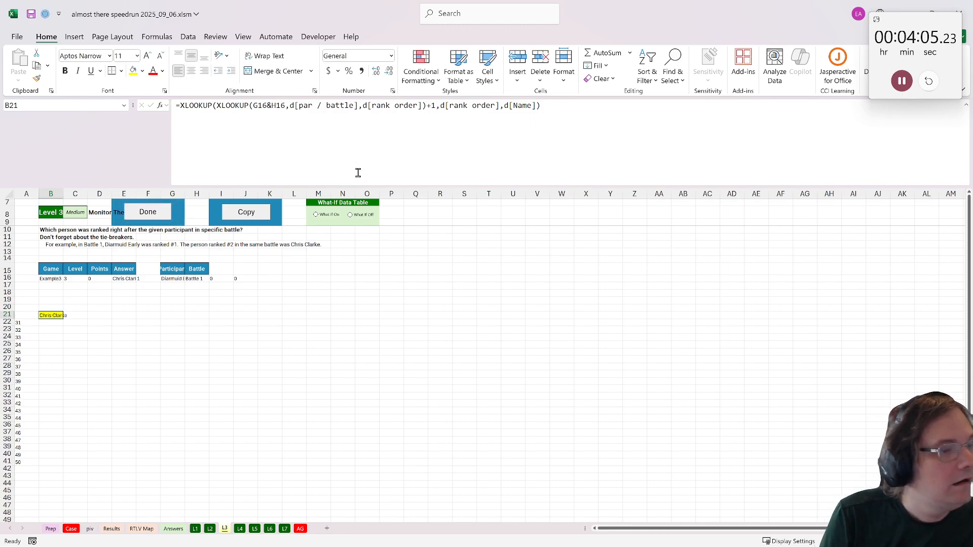
pyautogui.click(161, 213)
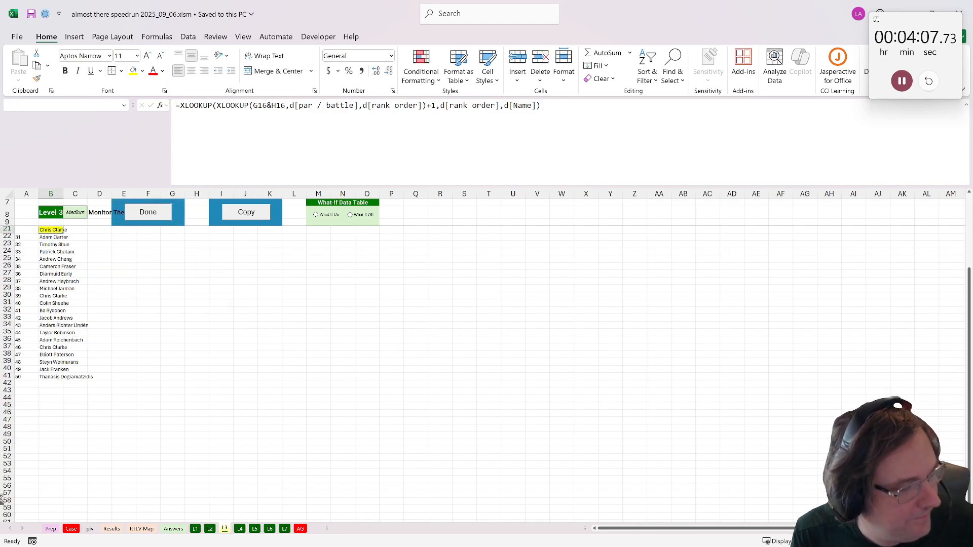
# - Examine the Level 4 "Dig Deeper" question, its worked example and its inputs on the Case and L4 sheets
pyautogui.scroll(-20, 77, 435)
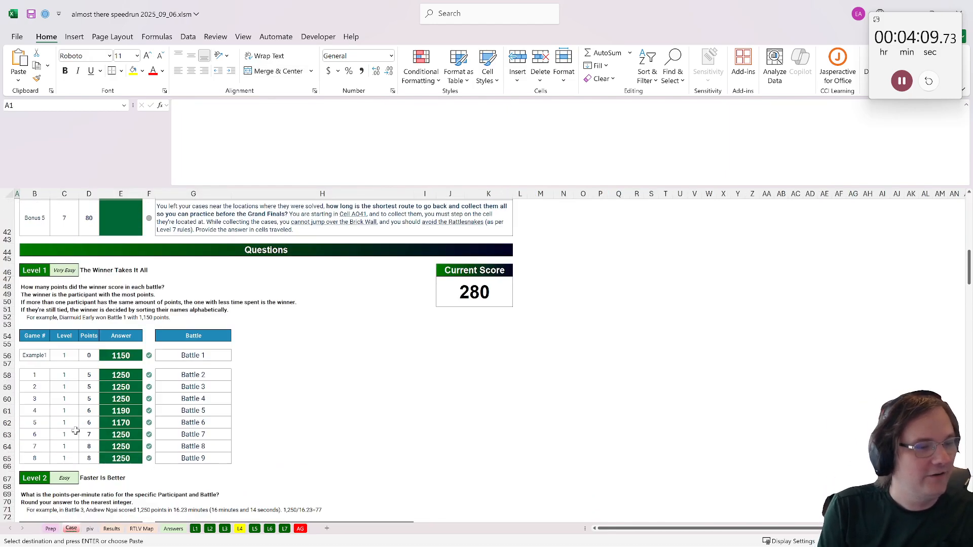
pyautogui.scroll(-7, 64, 417)
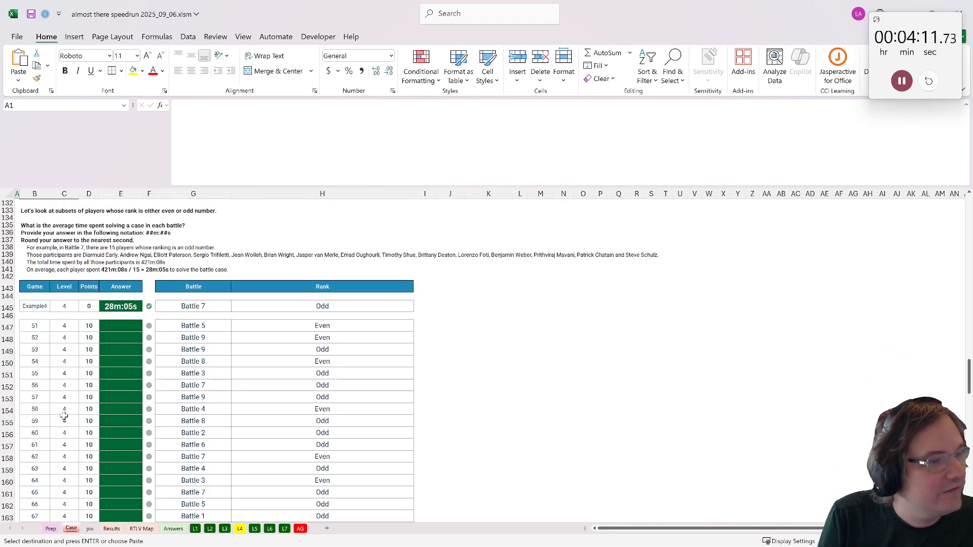
pyautogui.click(242, 529)
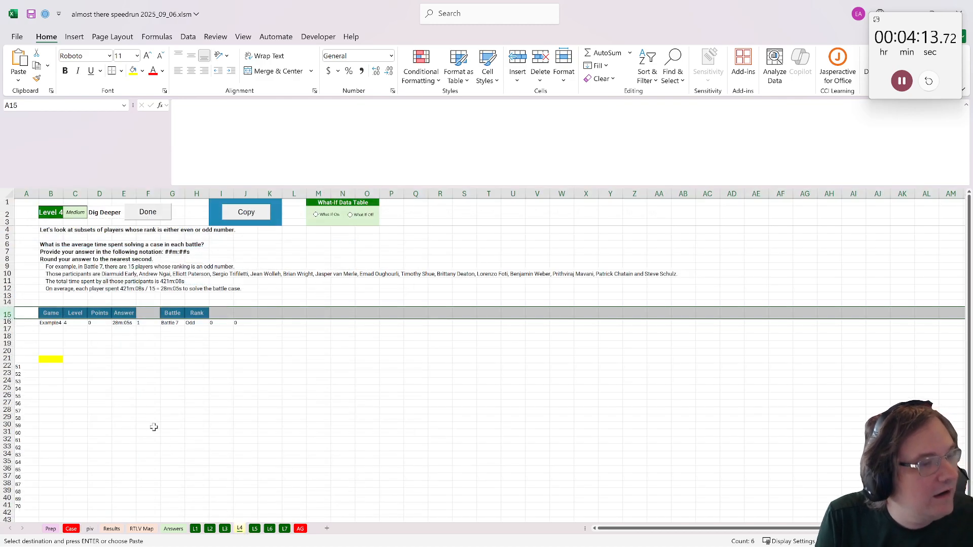
pyautogui.click(106, 362)
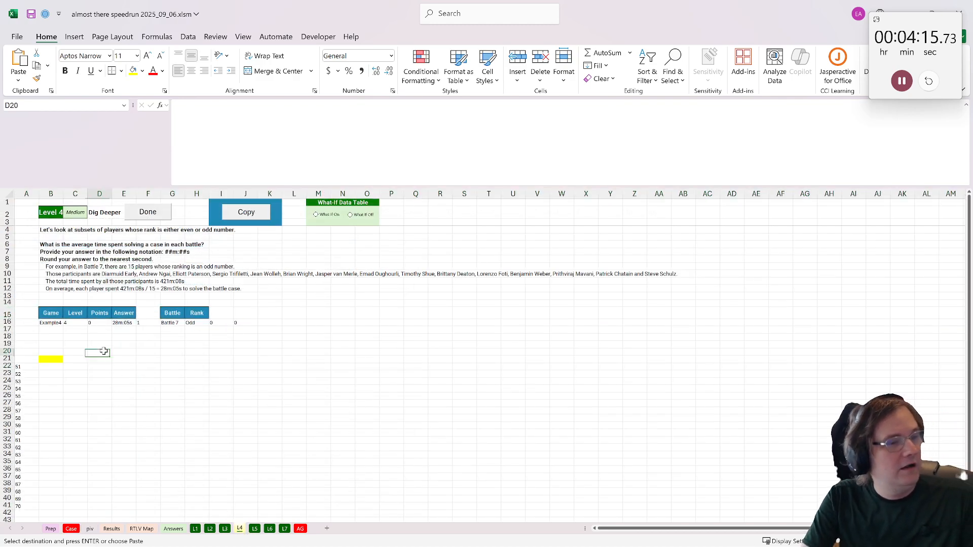
pyautogui.click(102, 368)
pyautogui.click(70, 530)
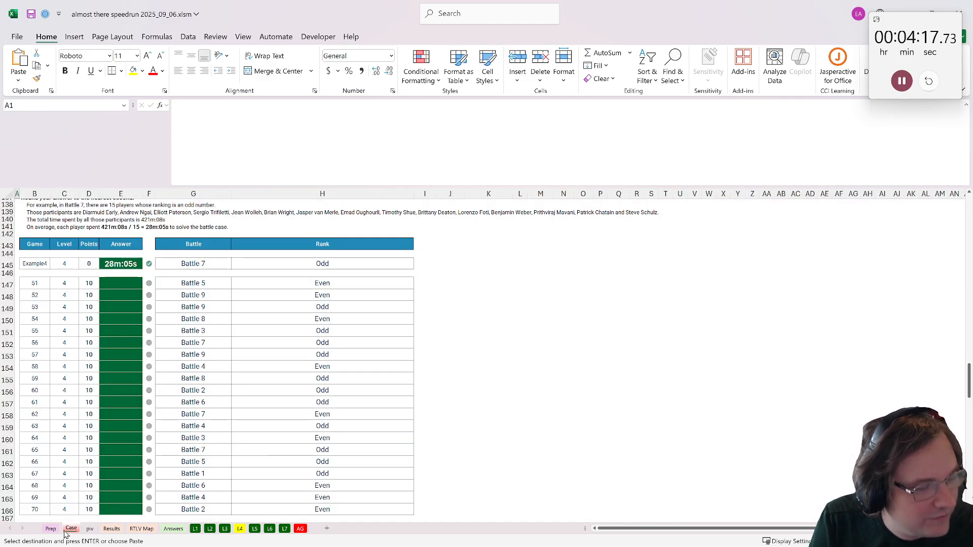
pyautogui.click(141, 529)
pyautogui.click(174, 529)
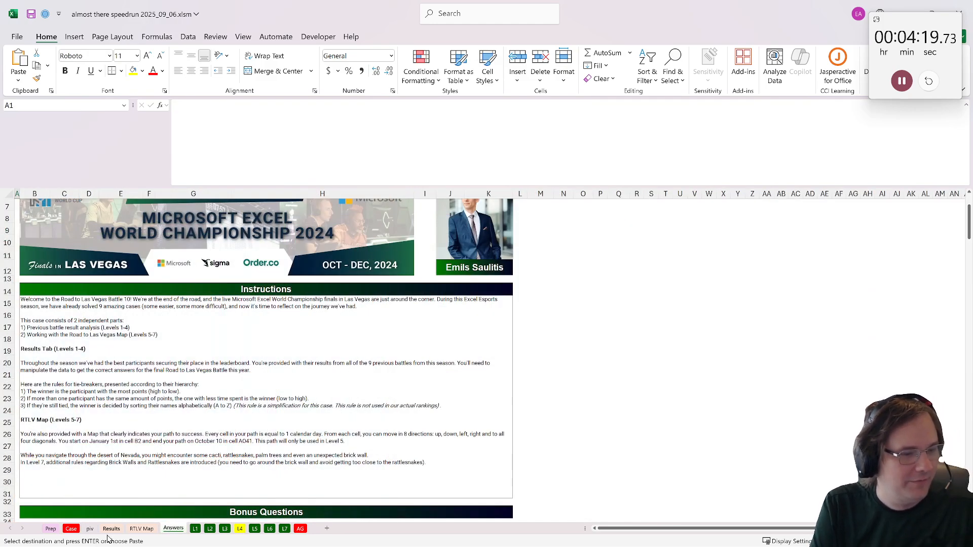
# - On the Results sheet, head column K with Rank and enter 1 as the starting rank in K2
pyautogui.click(111, 530)
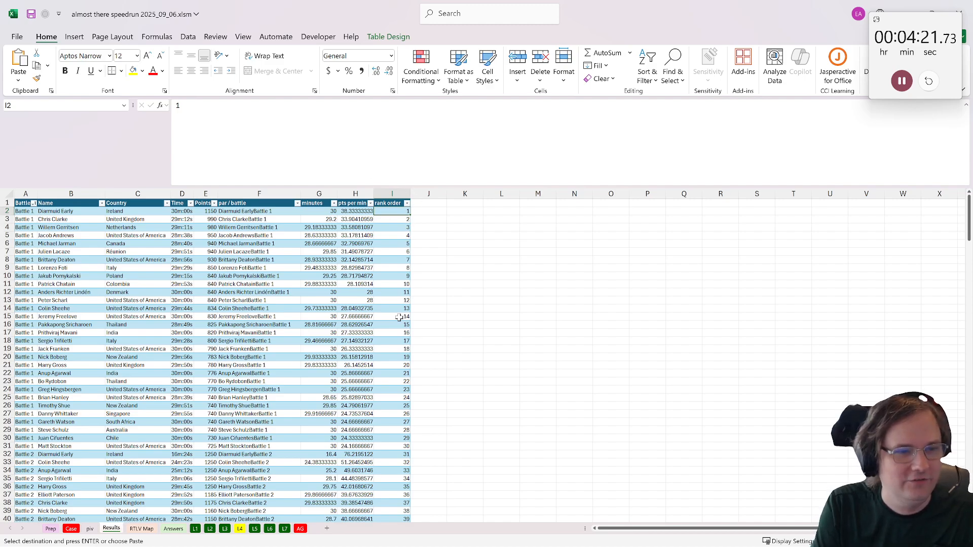
pyautogui.click(464, 204)
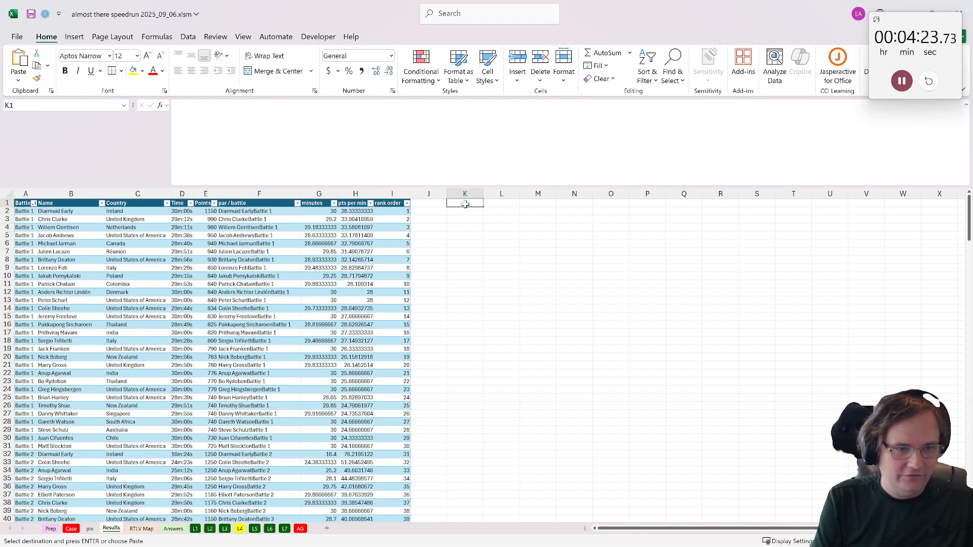
pyautogui.press('Escape')
pyautogui.write('Rank')
pyautogui.press('Return')
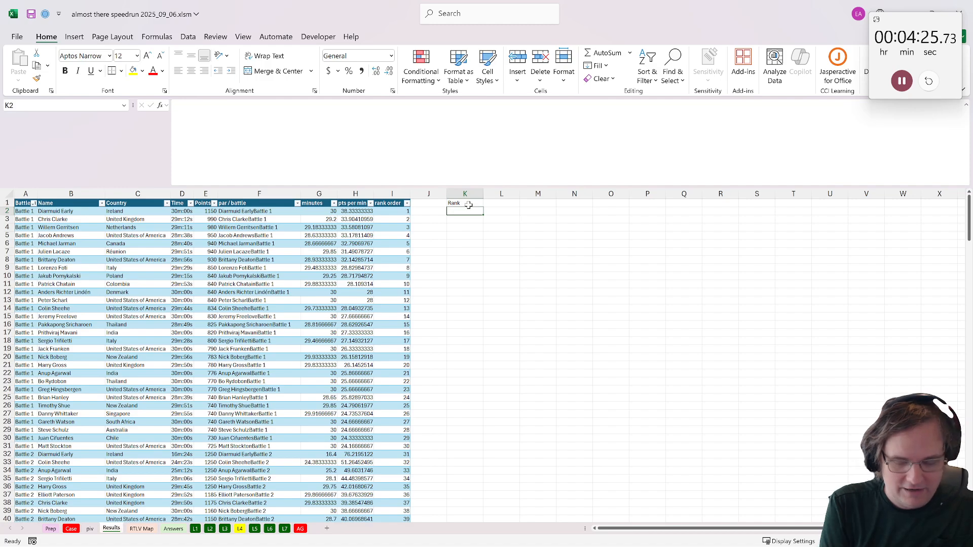
pyautogui.write('=')
pyautogui.press('BackSpace')
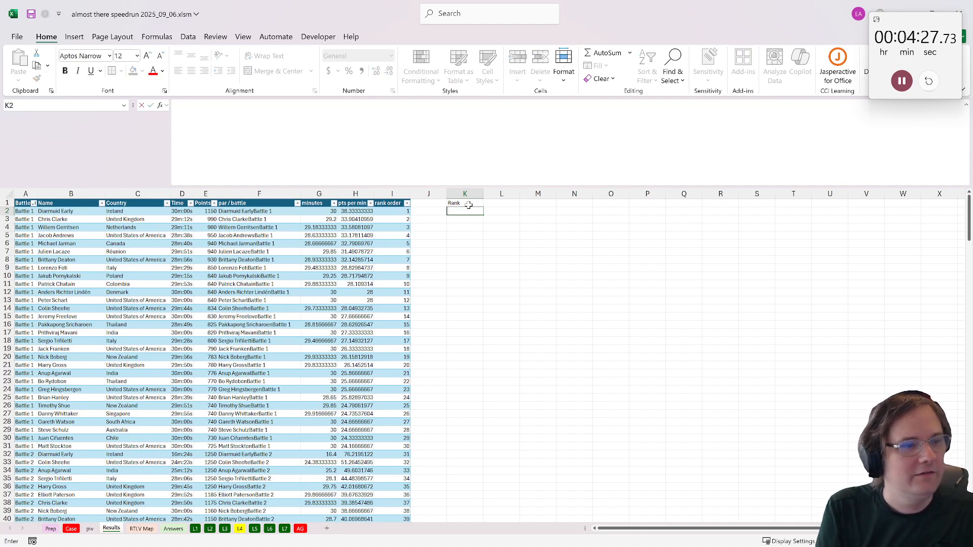
pyautogui.write('1')
pyautogui.press('Return')
pyautogui.write('=if(')
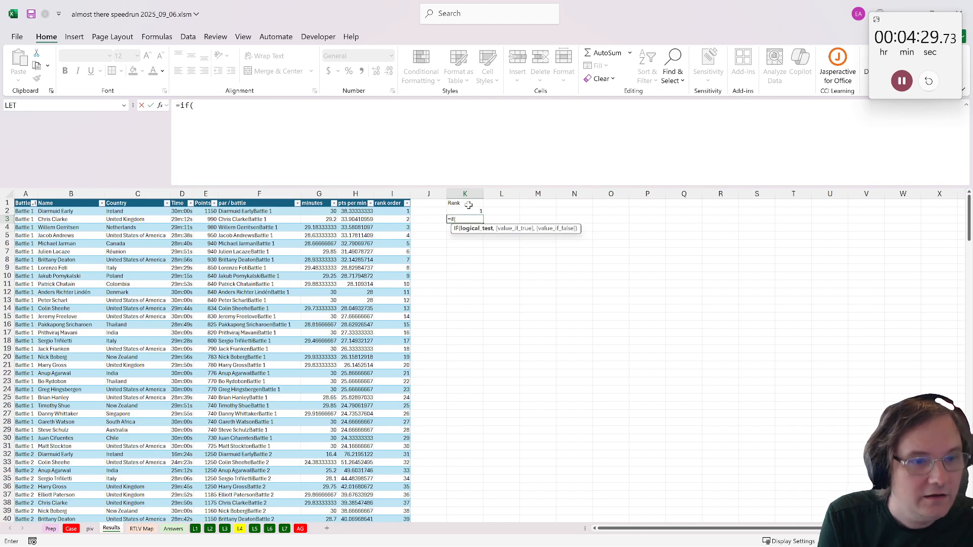
pyautogui.write('d')
pyautogui.click(25, 219)
pyautogui.write('=')
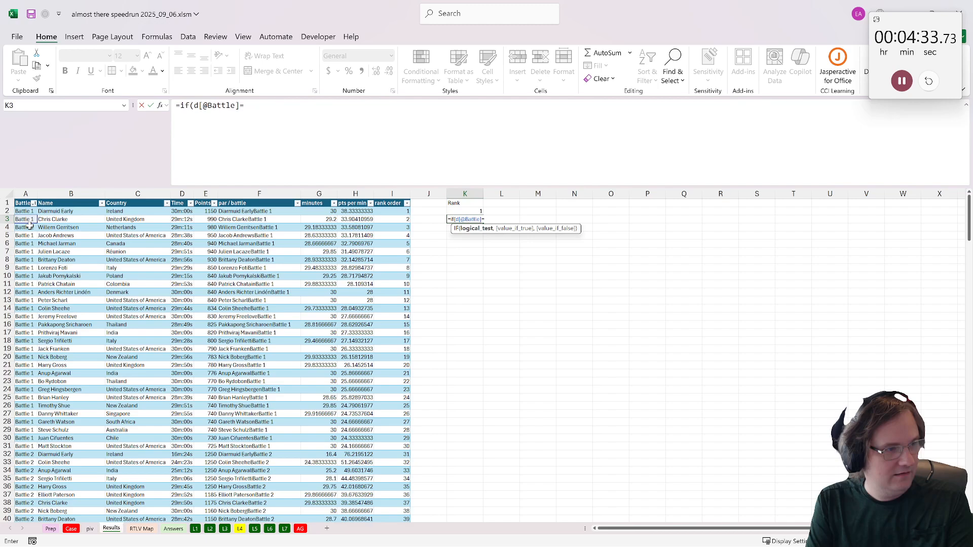
pyautogui.click(24, 211)
pyautogui.write(',')
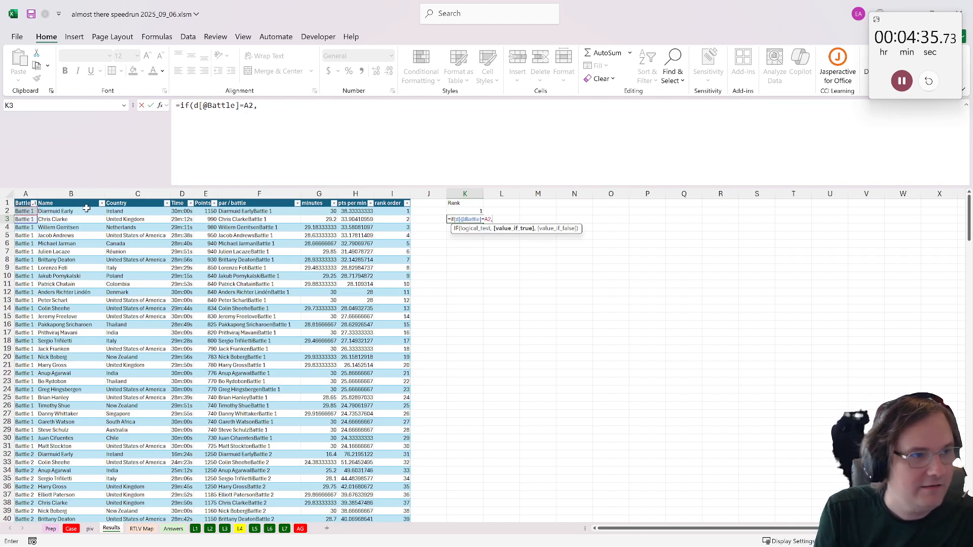
pyautogui.click(467, 212)
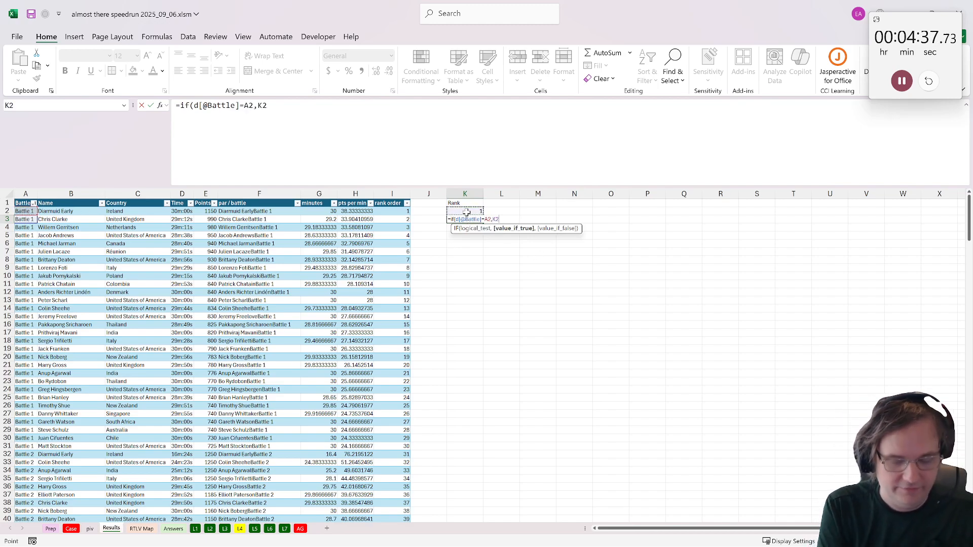
pyautogui.write('+1,1')
pyautogui.hotkey('ctrl', 'Return')
# - Copy the K3 rank formula down column K to the last data row, 271
pyautogui.hotkey('ctrl', 'c')
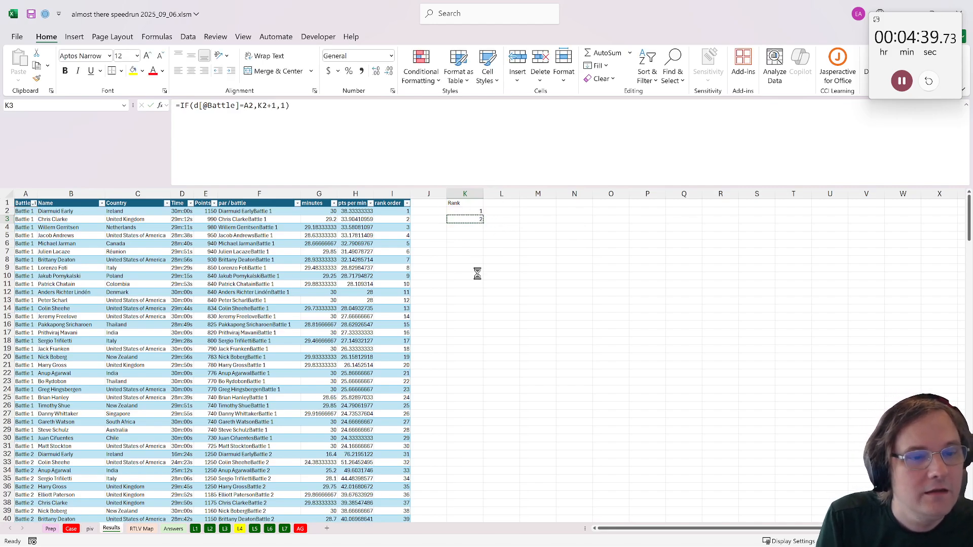
pyautogui.scroll(-20, 477, 274)
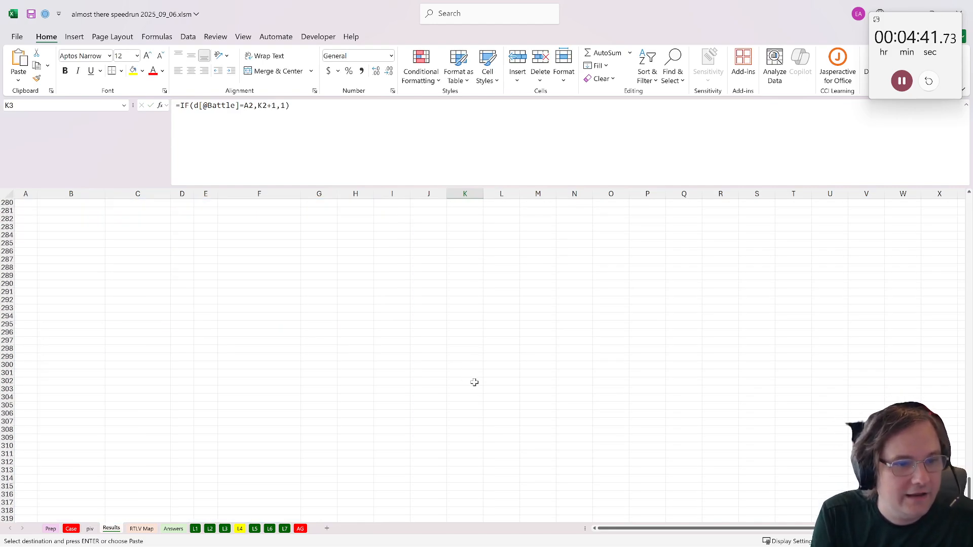
pyautogui.scroll(8, 475, 383)
pyautogui.keyDown('shift'); pyautogui.click(462, 327); pyautogui.keyUp('shift')
pyautogui.hotkey('ctrl', 'v')
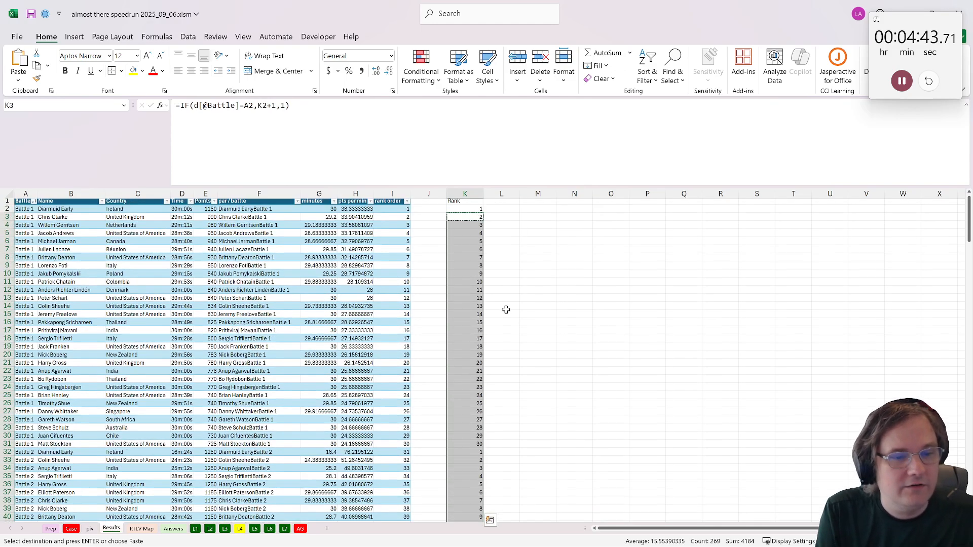
pyautogui.press('ctrl')
# - Copy the ranks in K2:K271 as plain values into a new table column J
pyautogui.click(462, 211)
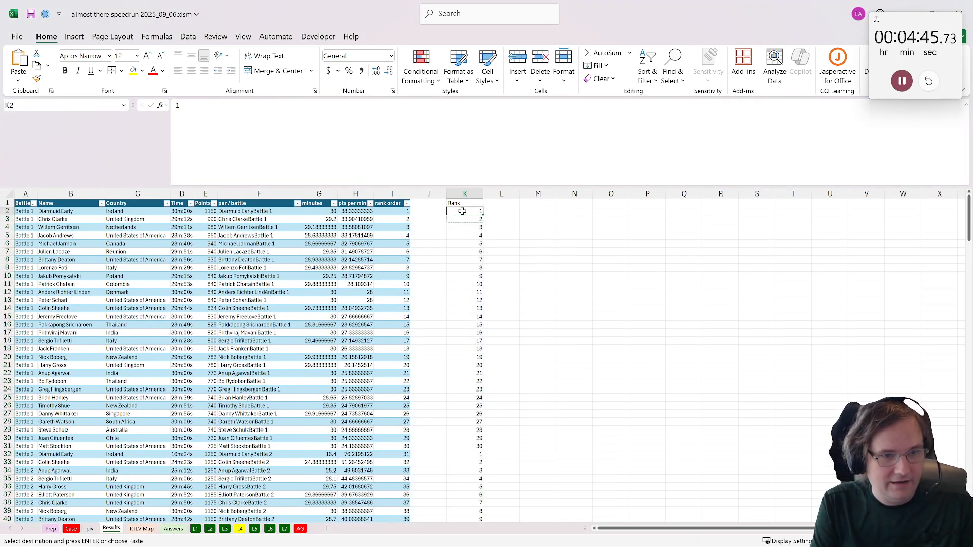
pyautogui.hotkey('ctrl', 'shift', 'Down')
pyautogui.hotkey('ctrl', 'c')
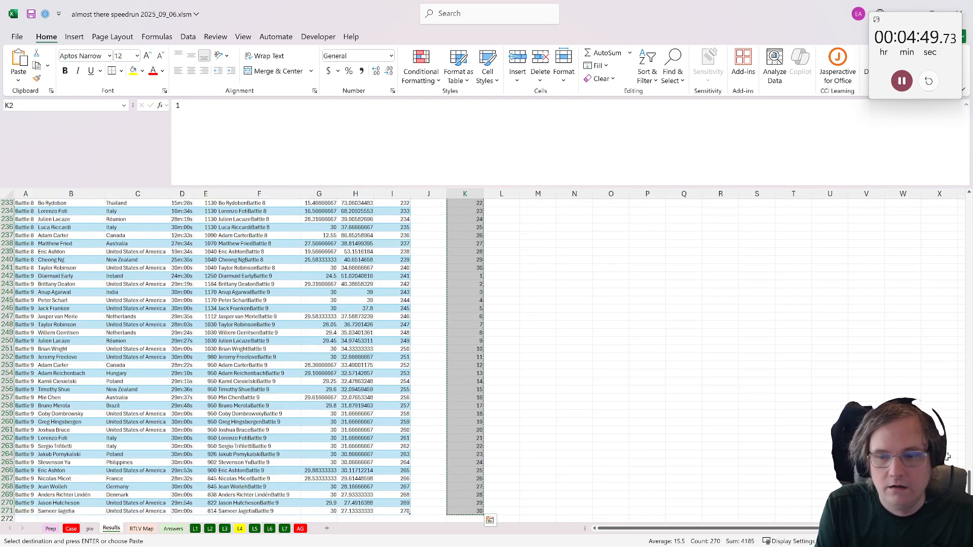
pyautogui.moveTo(970, 493); pyautogui.dragTo(969, 203)
pyautogui.click(427, 213)
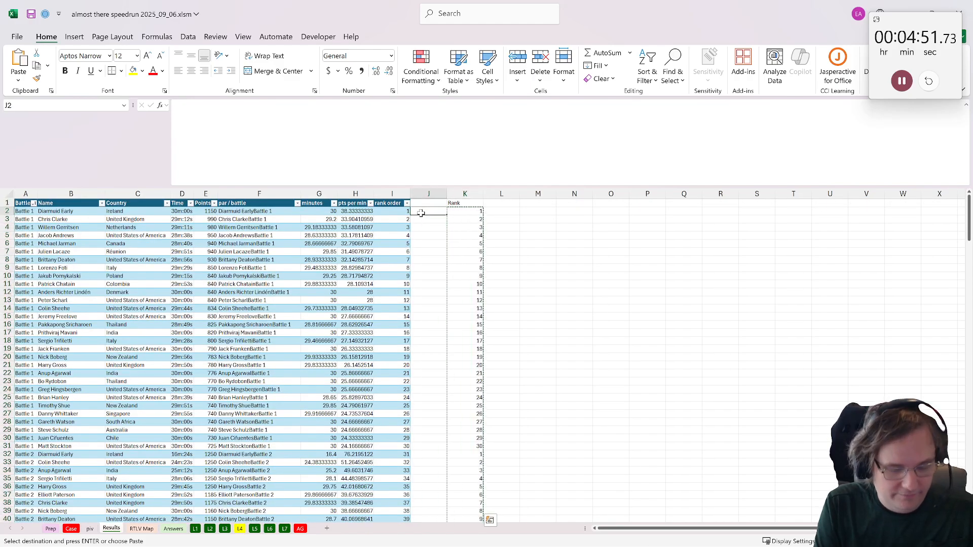
pyautogui.hotkey('ctrl', 'v')
# - Rename the header of the new table column J as rank and clear column K
pyautogui.click(425, 203)
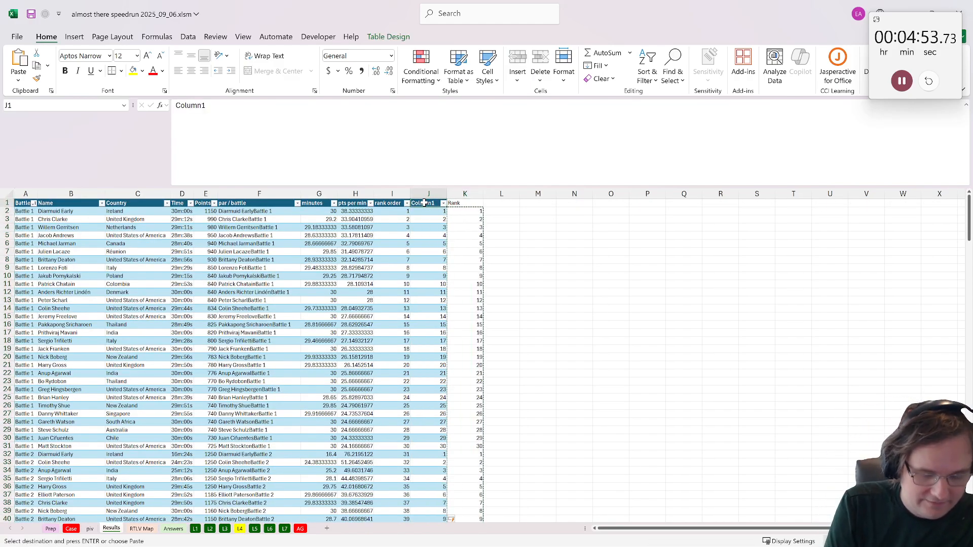
pyautogui.write('rank')
pyautogui.press('Return')
pyautogui.click(464, 194)
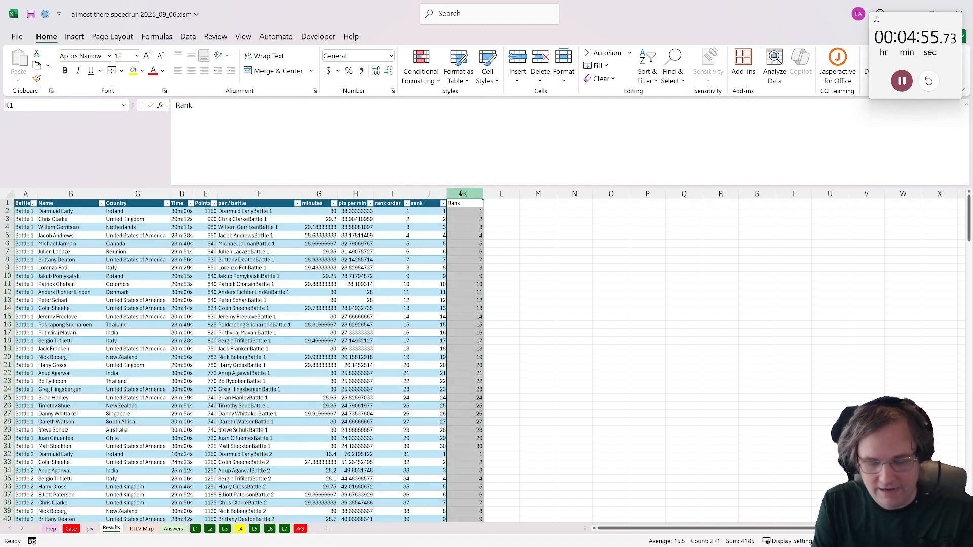
pyautogui.press('Delete')
# - Add a table column with the header parity in column K
pyautogui.click(552, 226)
pyautogui.click(468, 204)
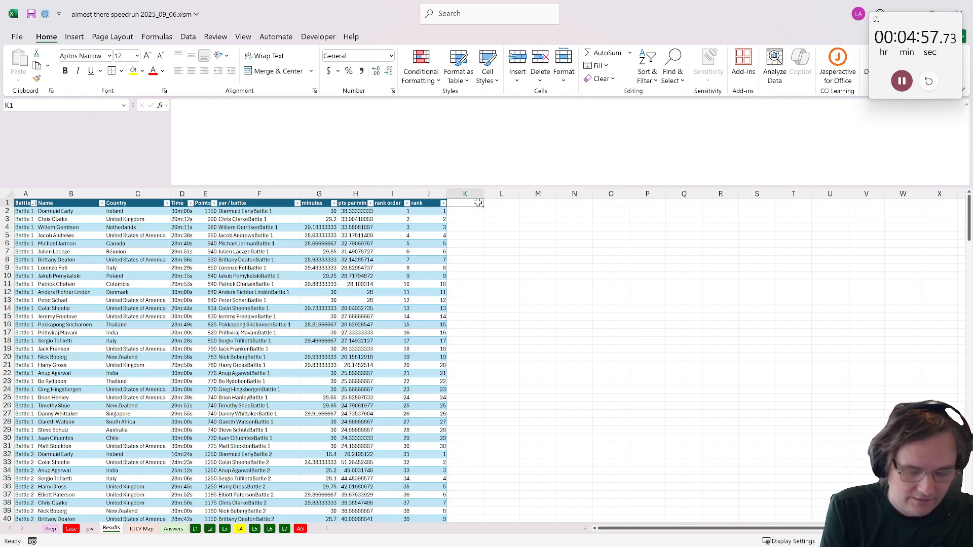
pyautogui.write('parity')
pyautogui.press('Return')
pyautogui.write('=i')
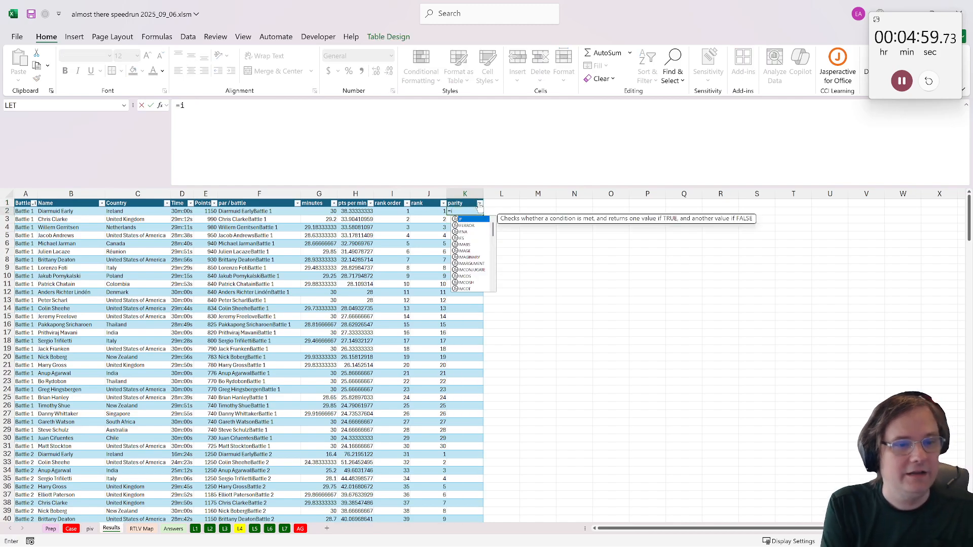
pyautogui.write('seven(')
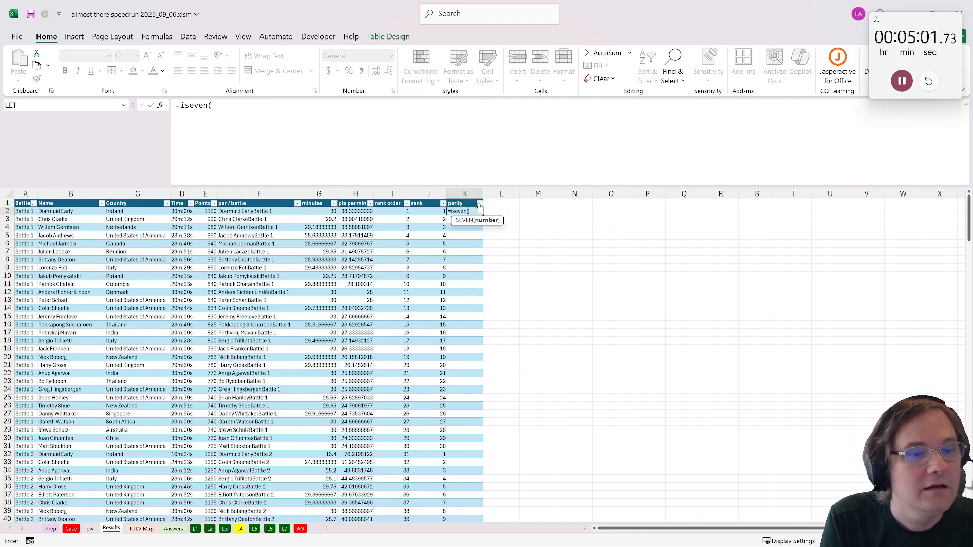
pyautogui.click(420, 212)
pyautogui.write(')')
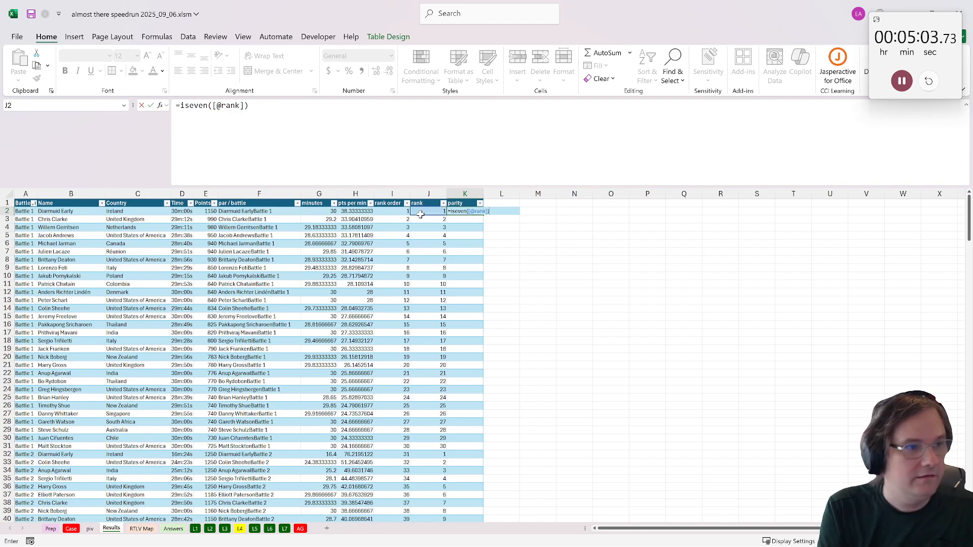
pyautogui.click(178, 106)
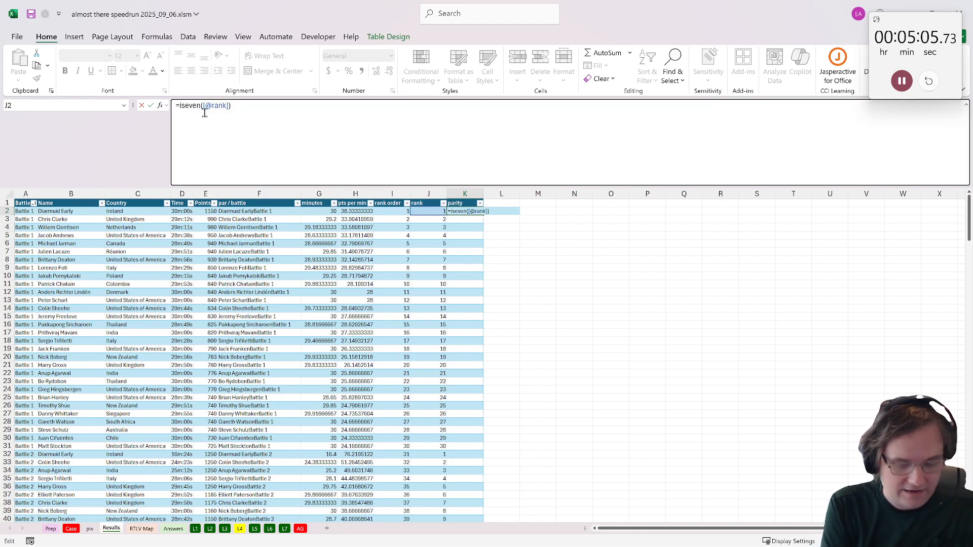
pyautogui.write('if(')
pyautogui.click(324, 131)
pyautogui.write(',')
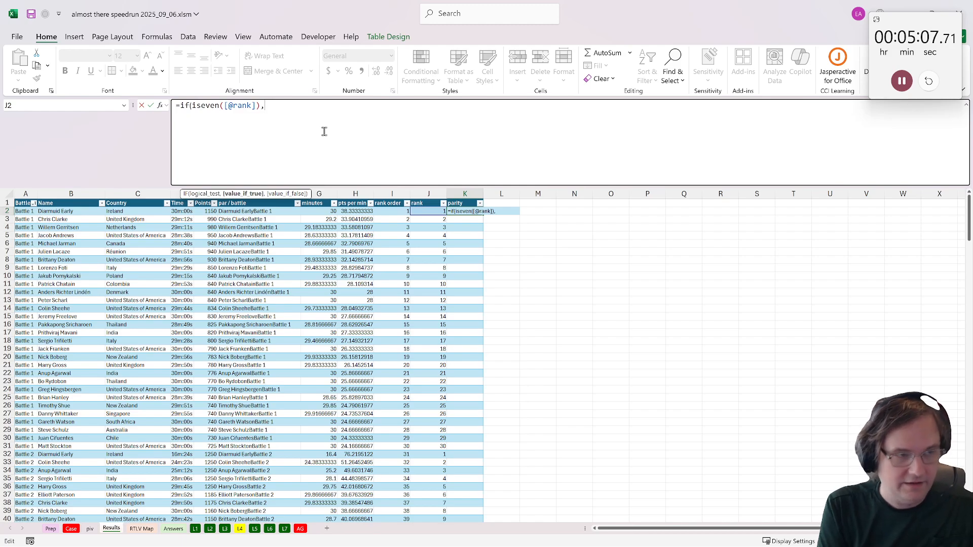
pyautogui.write('"even","od')
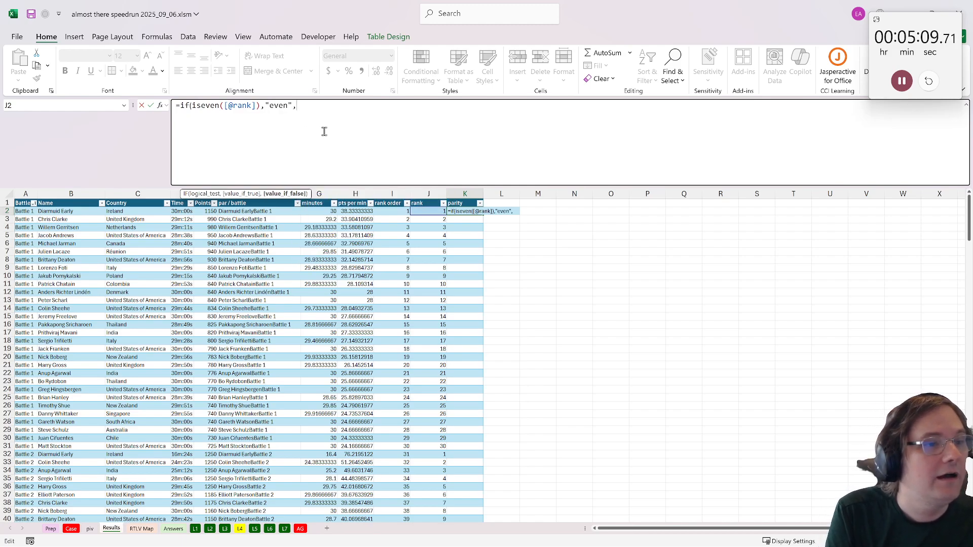
pyautogui.write('d"')
pyautogui.press('Return')
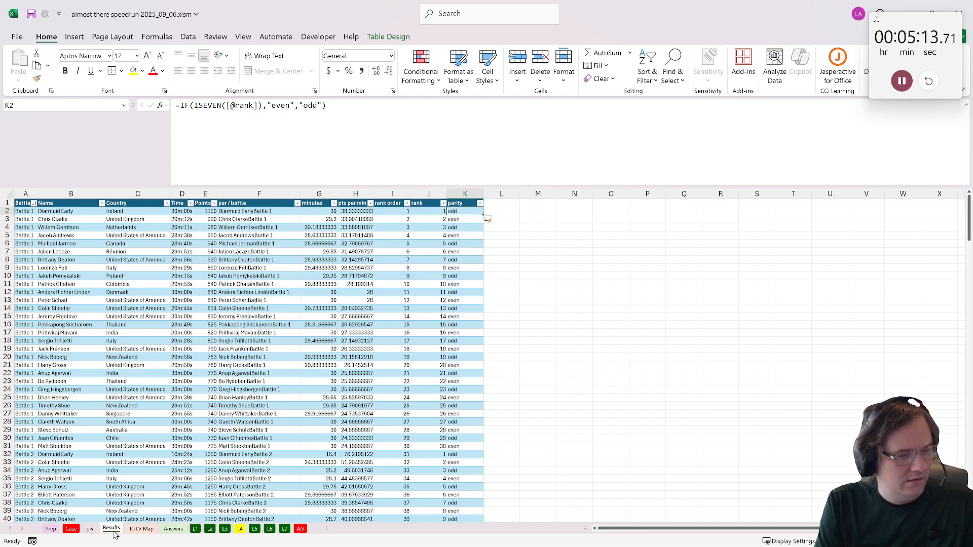
# - On the piv sheet, duplicate the Max of Points pivot table A3:B13 to cell E3
pyautogui.click(238, 531)
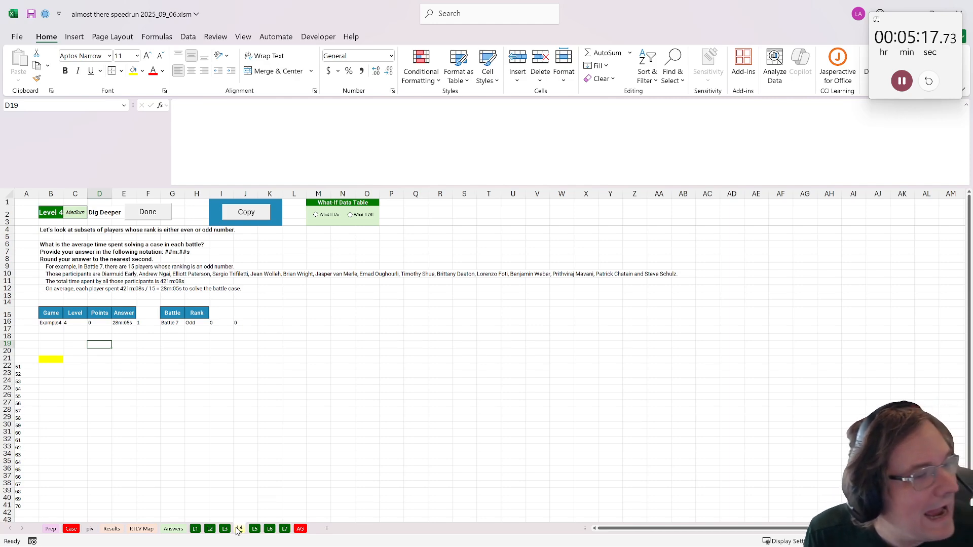
pyautogui.click(111, 528)
pyautogui.click(142, 529)
pyautogui.click(170, 529)
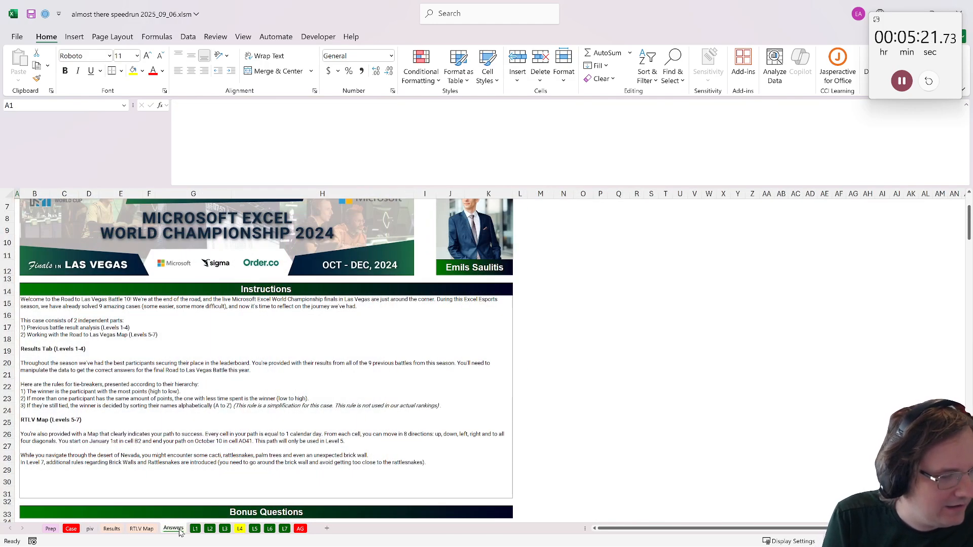
pyautogui.click(90, 529)
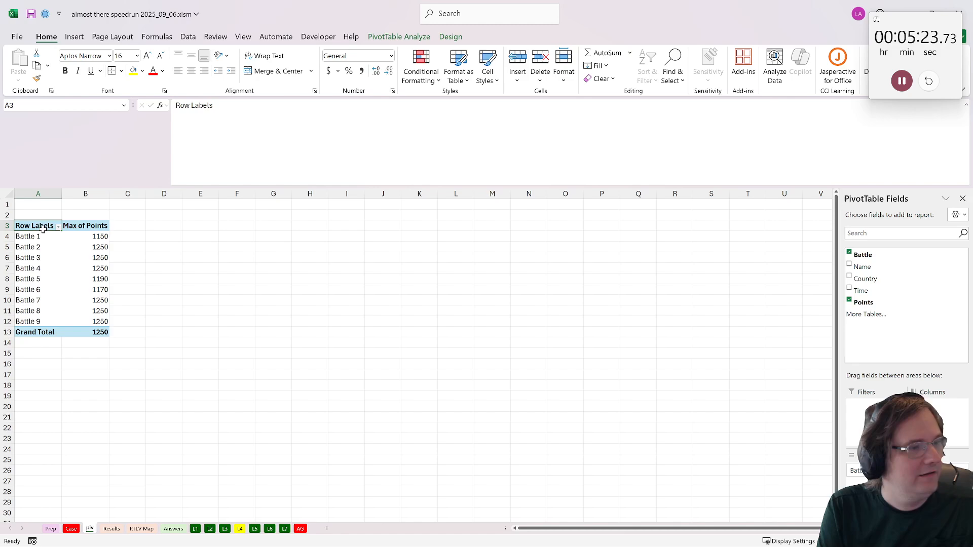
pyautogui.moveTo(43, 229); pyautogui.dragTo(101, 332)
pyautogui.hotkey('ctrl', 'c')
pyautogui.click(200, 226)
pyautogui.hotkey('ctrl', 'v')
# - Refresh the duplicated pivot table at E3 and add the parity field as its columns
pyautogui.click(237, 257)
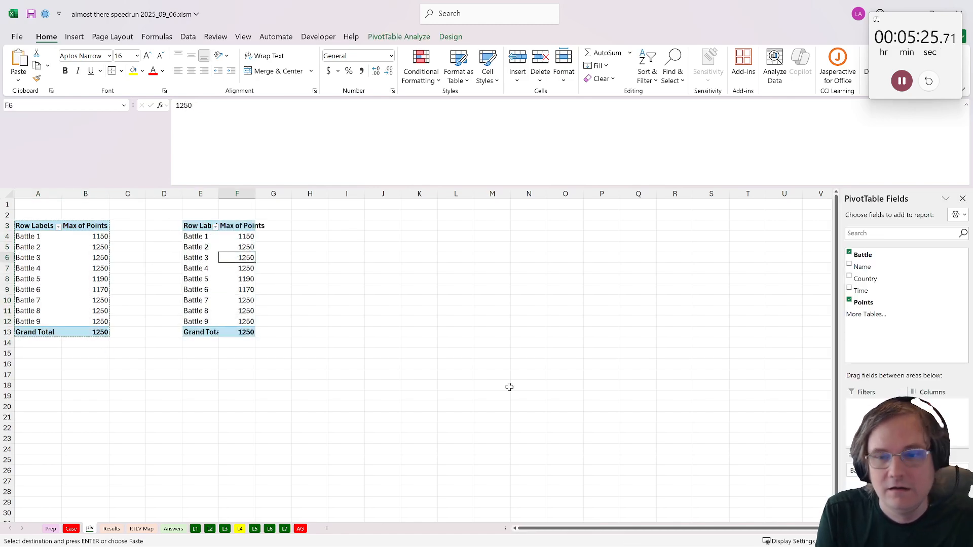
pyautogui.rightClick(234, 290)
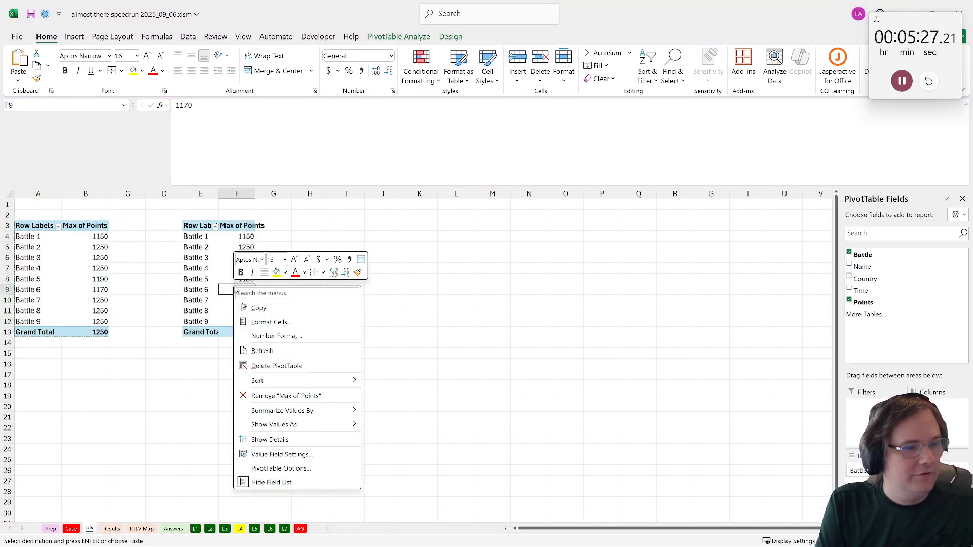
pyautogui.click(272, 353)
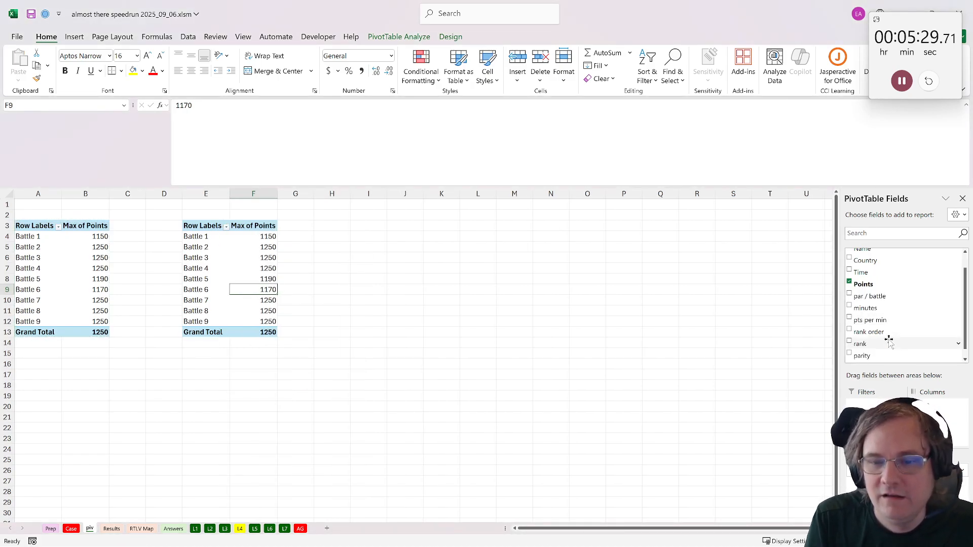
pyautogui.scroll(-1, 884, 340)
pyautogui.scroll(2, 898, 314)
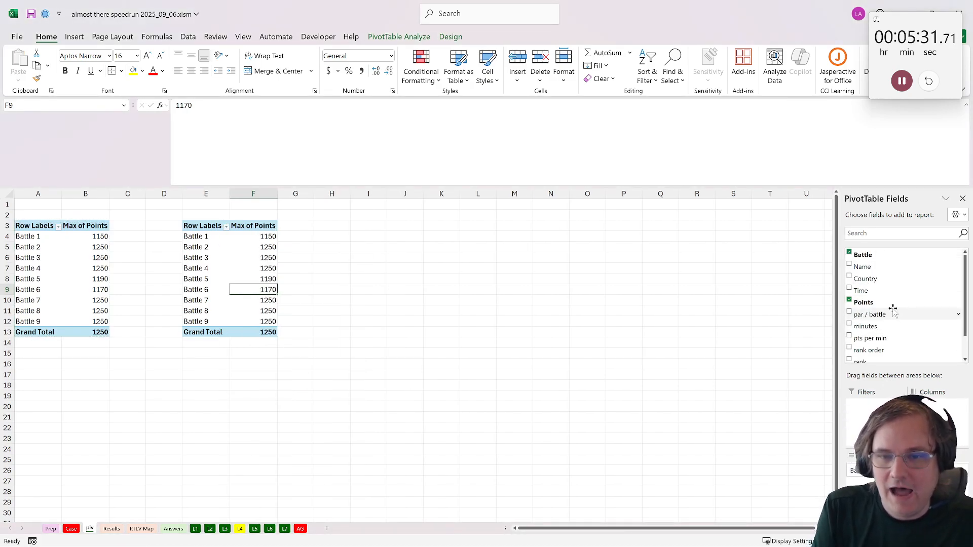
pyautogui.scroll(-1, 885, 338)
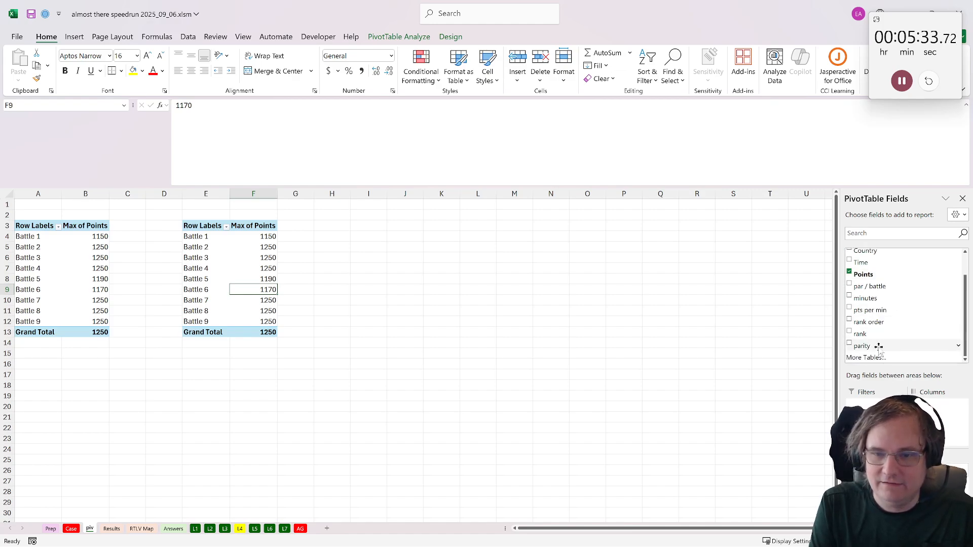
pyautogui.click(884, 345)
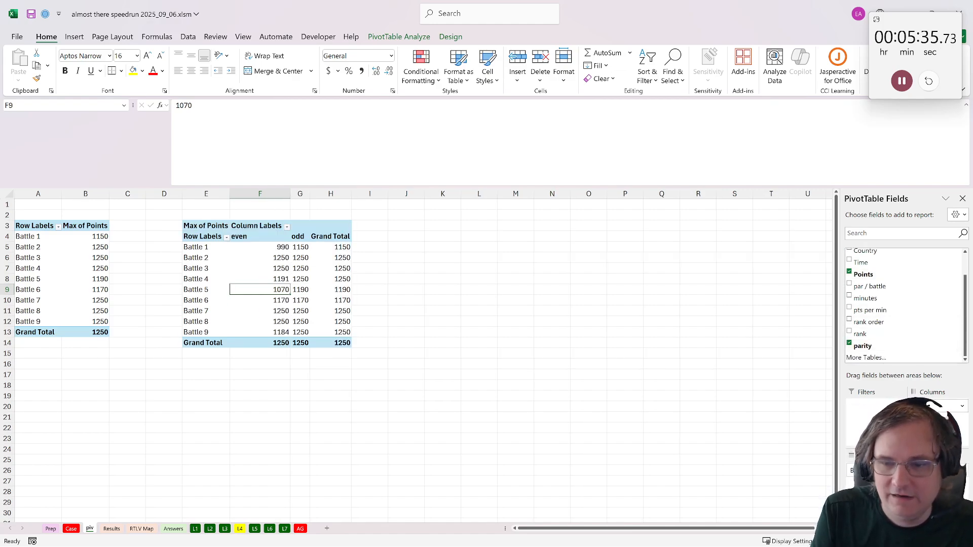
# - Replace Points in the second pivot table's values with minutes, summarized by Average
pyautogui.moveTo(935, 470); pyautogui.dragTo(903, 327)
pyautogui.click(866, 298)
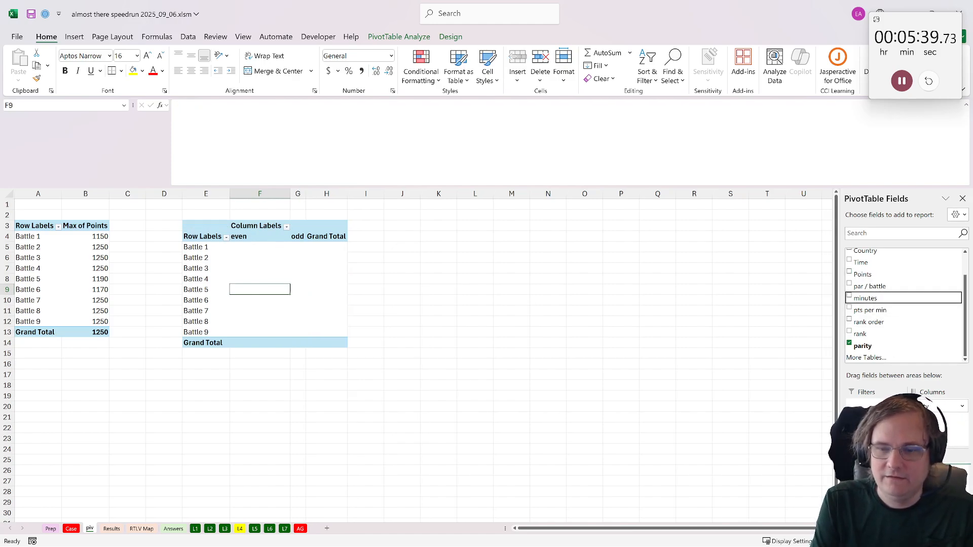
pyautogui.click(938, 470)
pyautogui.click(925, 457)
pyautogui.click(415, 336)
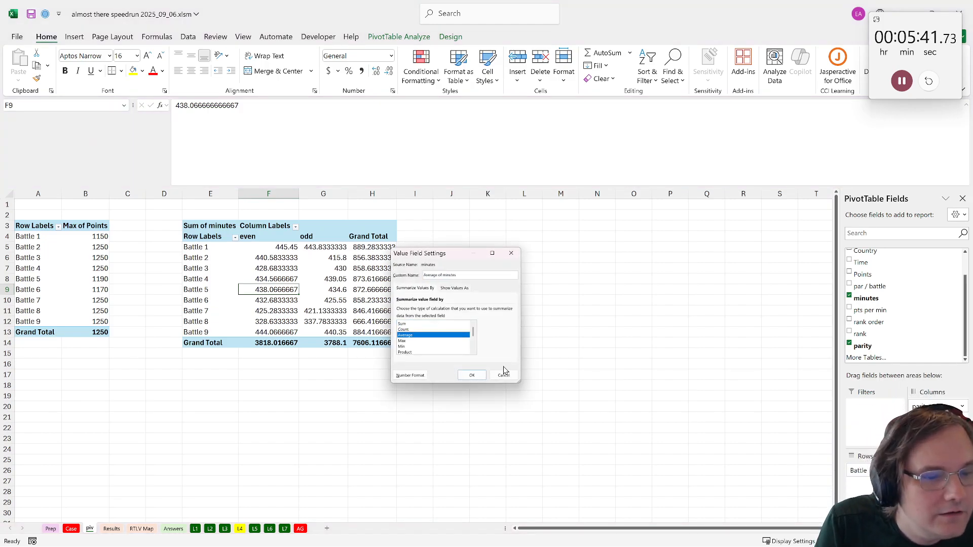
pyautogui.click(471, 377)
pyautogui.rightClick(371, 236)
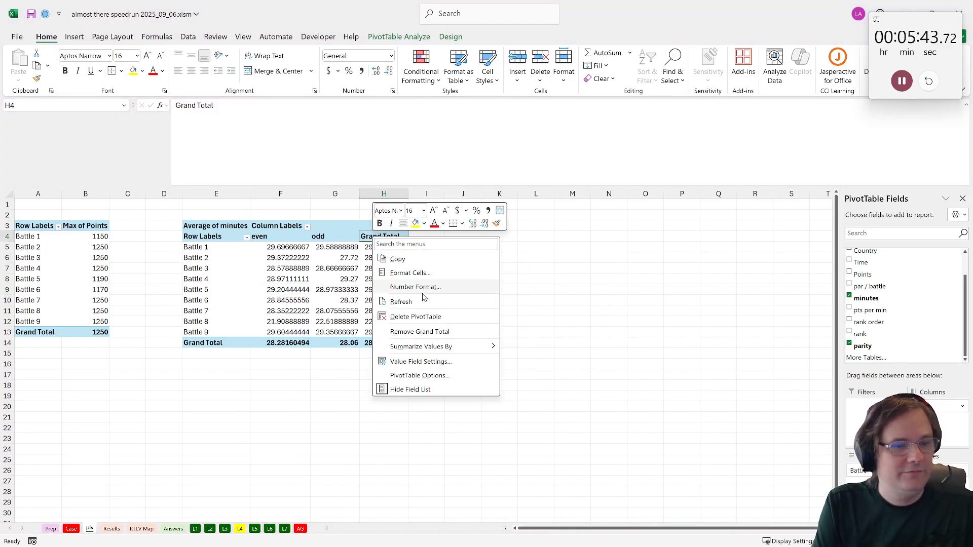
pyautogui.click(399, 315)
pyautogui.hotkey('ctrl', 'z')
# - Remove the Grand Total column and the Grand Total row from the Average of minutes pivot table
pyautogui.rightClick(384, 236)
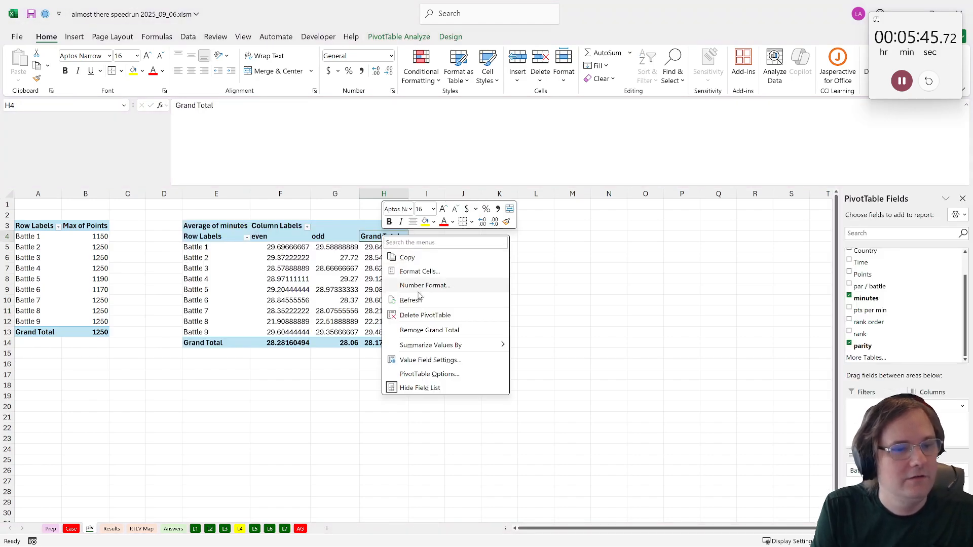
pyautogui.click(430, 330)
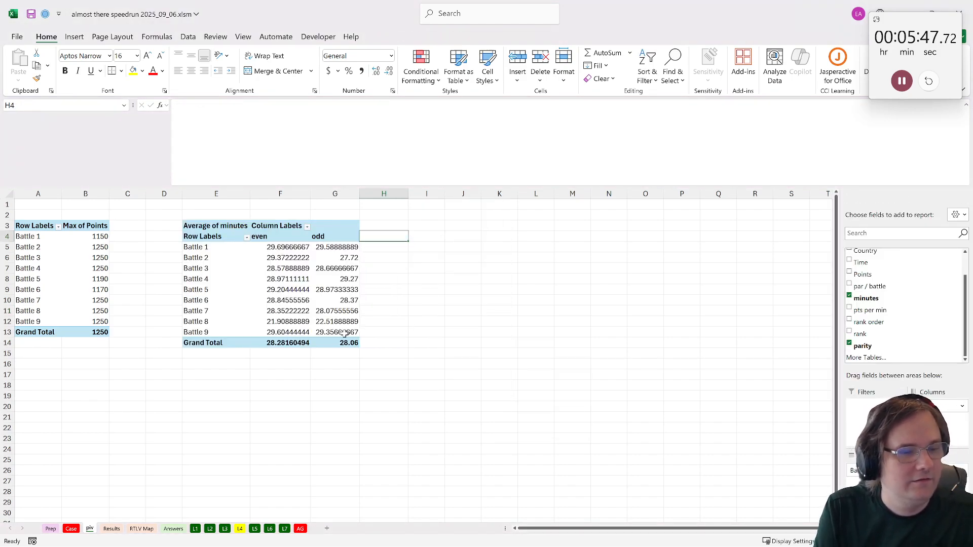
pyautogui.click(207, 346)
pyautogui.rightClick(207, 346)
pyautogui.click(245, 437)
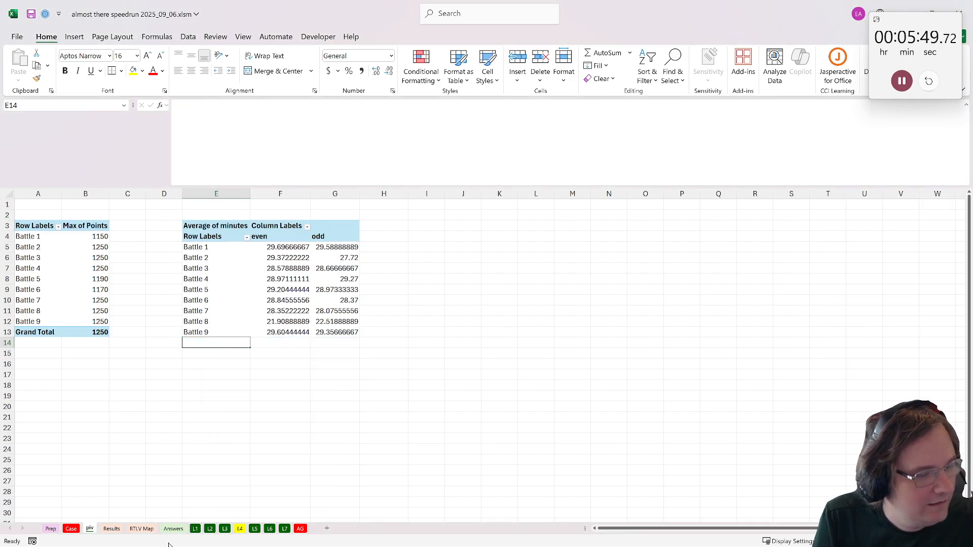
# - In cell B21 of sheet L4, enter a label_lookup formula with the array piv!E4:G13
pyautogui.click(240, 529)
pyautogui.click(57, 359)
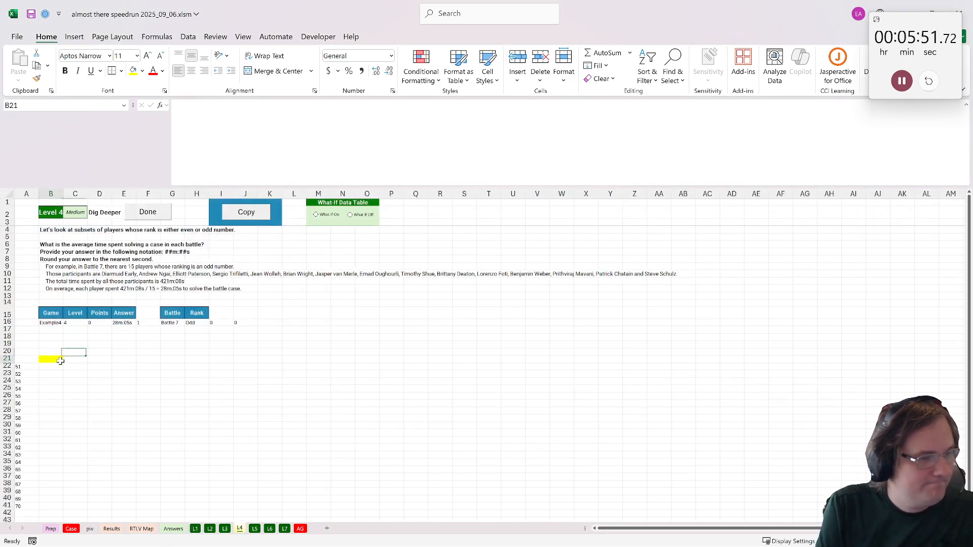
pyautogui.write('=la')
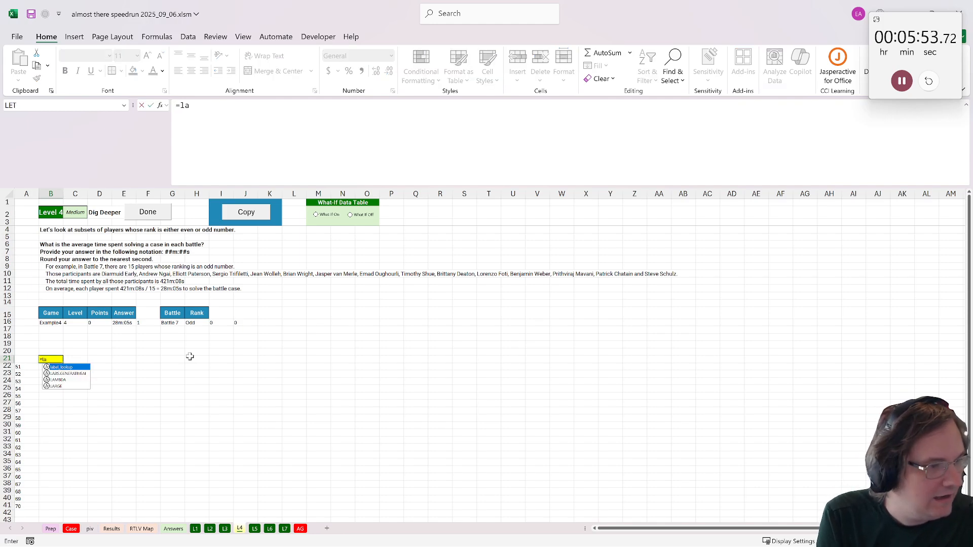
pyautogui.write('bveel')
pyautogui.press('Tab')
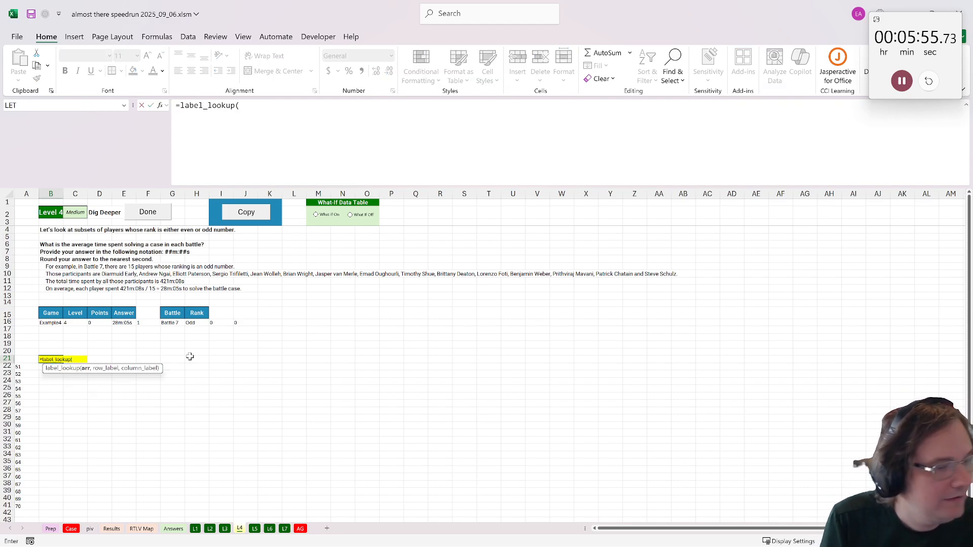
pyautogui.click(90, 530)
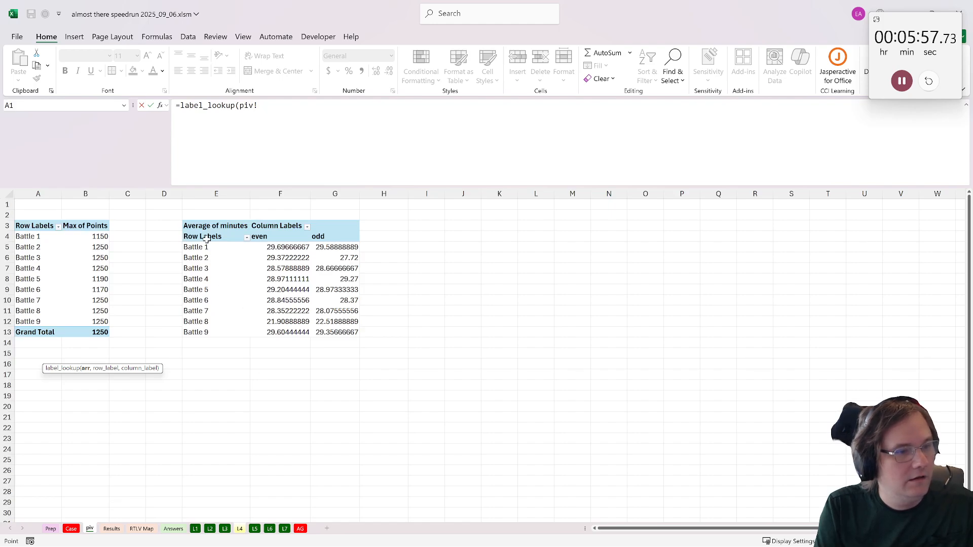
pyautogui.moveTo(207, 239); pyautogui.dragTo(347, 333)
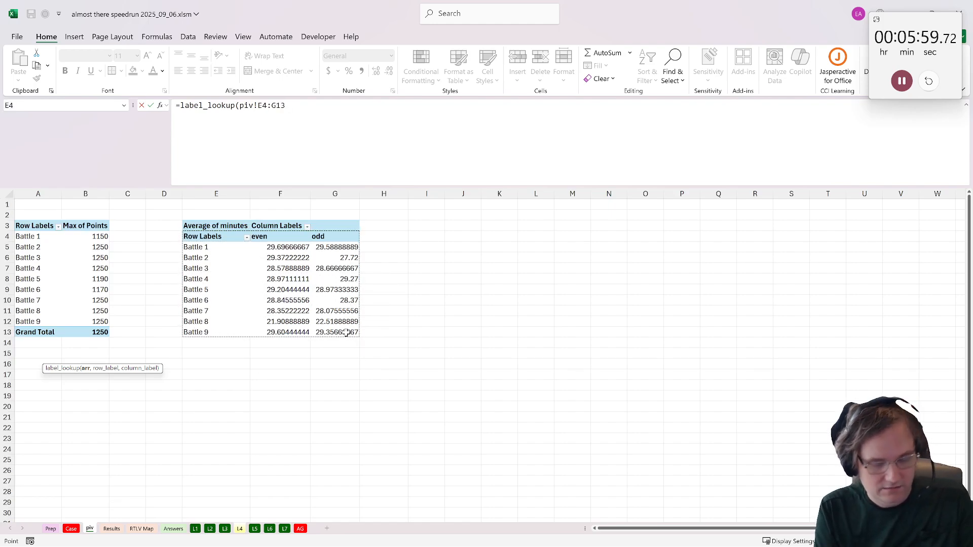
pyautogui.write(',')
pyautogui.press('BackSpace')
pyautogui.write(')')
pyautogui.press('Return')
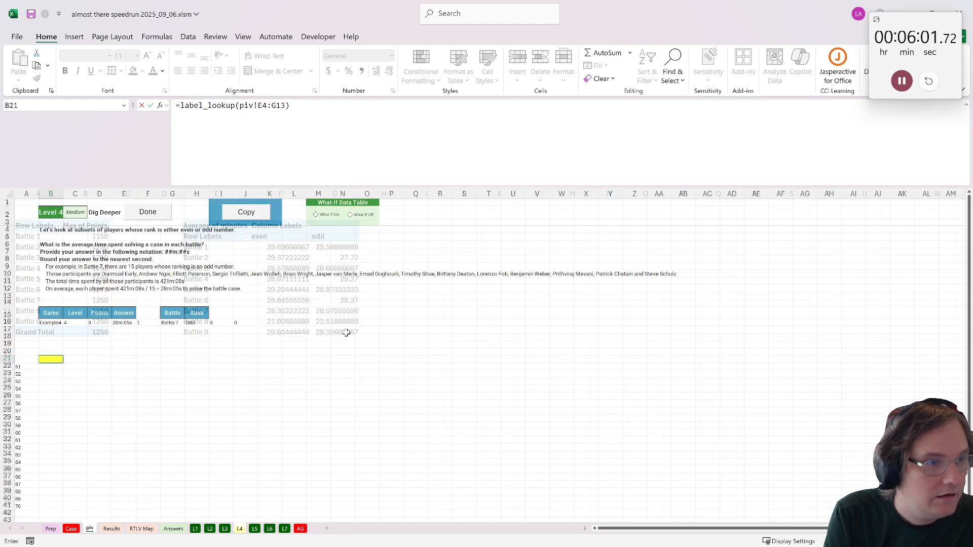
# - Complete the B21 label_lookup formula with G16 as the row label and H16 as the column label
pyautogui.click(284, 106)
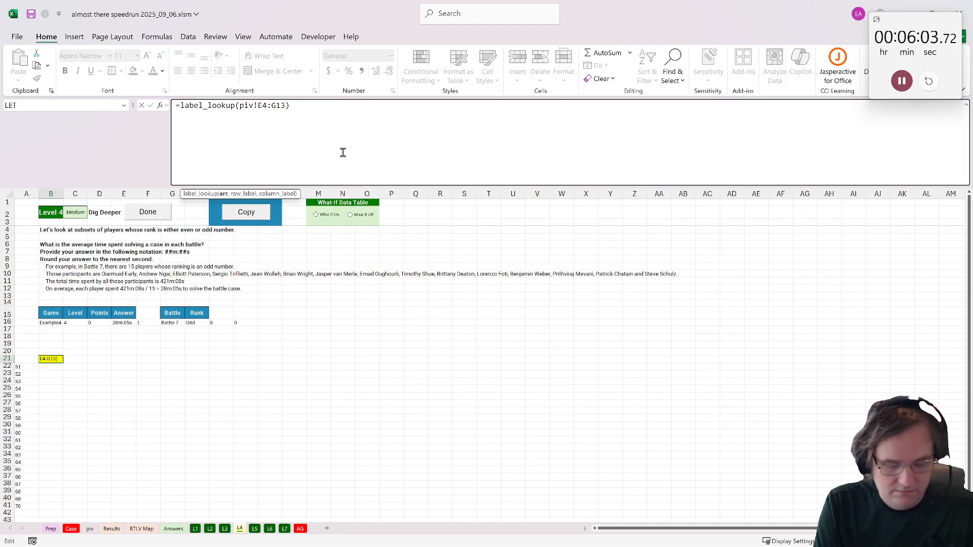
pyautogui.write(',')
pyautogui.click(176, 322)
pyautogui.write(',')
pyautogui.click(200, 322)
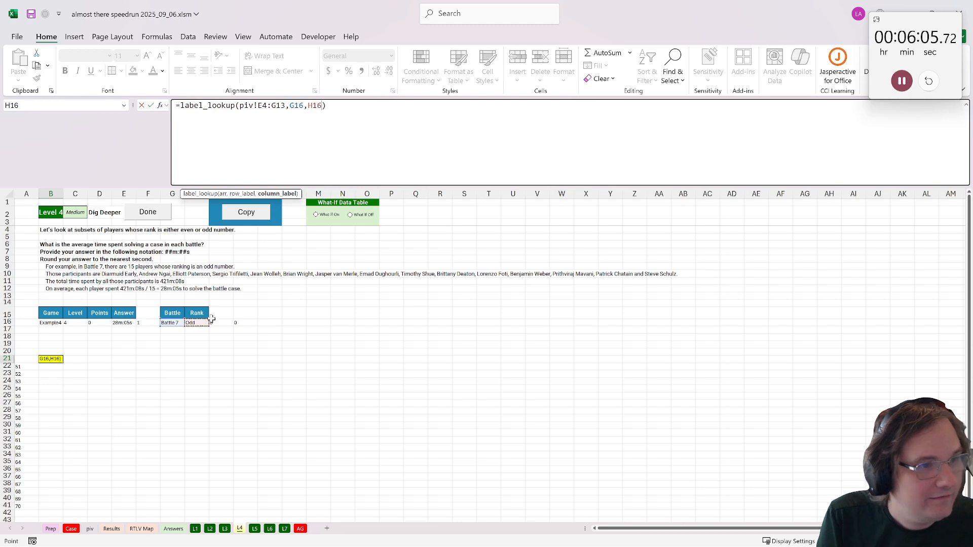
pyautogui.press('Return')
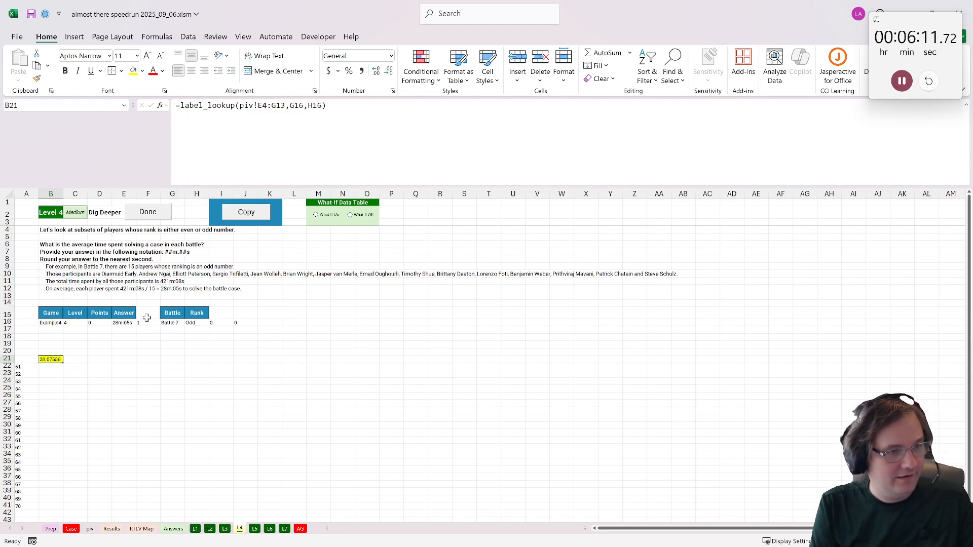
# - Copy the label_lookup formula text from B21 into cell E21 with its references unchanged
pyautogui.moveTo(325, 135); pyautogui.dragTo(3, 123)
pyautogui.hotkey('ctrl', 'c')
pyautogui.press('Escape')
pyautogui.click(121, 357)
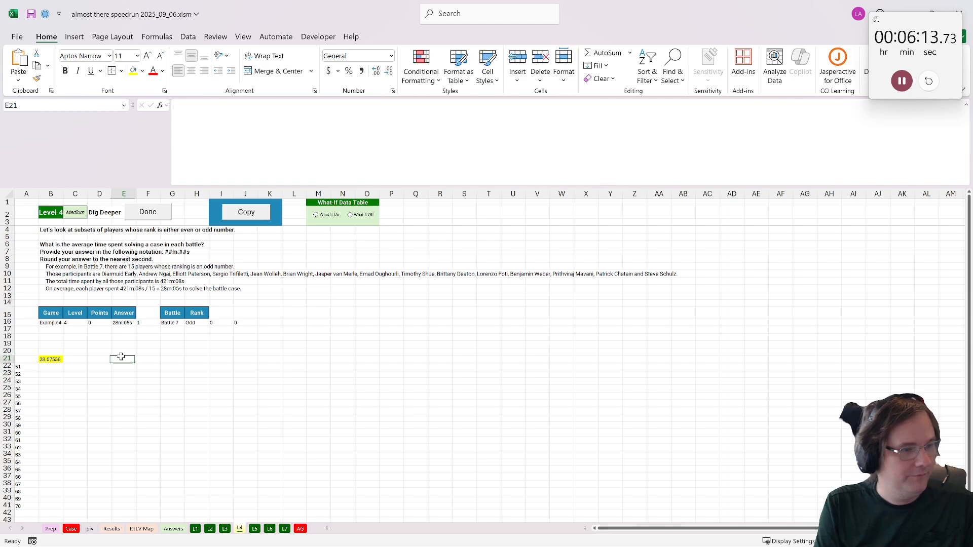
pyautogui.click(293, 127)
pyautogui.hotkey('ctrl', 'v')
pyautogui.press('Return')
# - Extract the whole minutes in cell E22 with =INT(E21)
pyautogui.write('=')
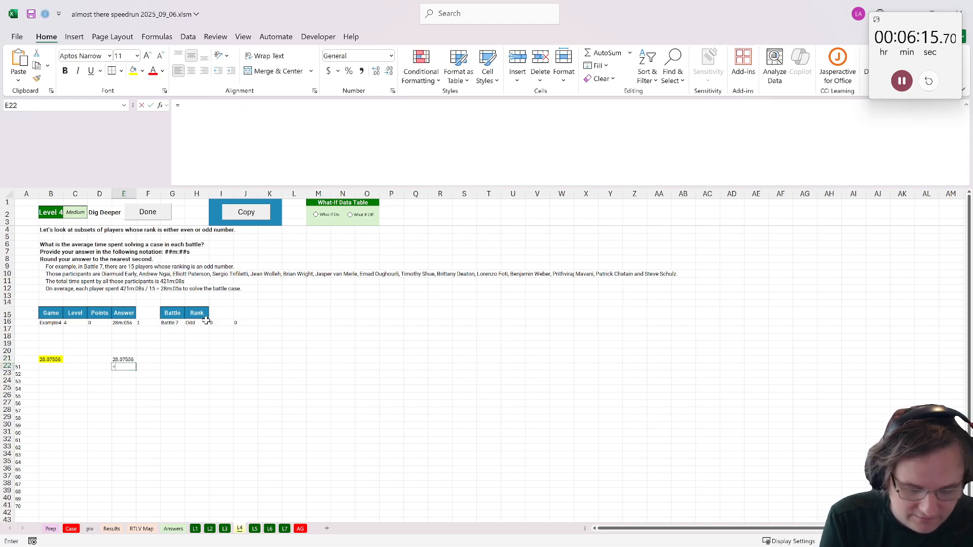
pyautogui.write('int(')
pyautogui.click(118, 358)
pyautogui.press('Return')
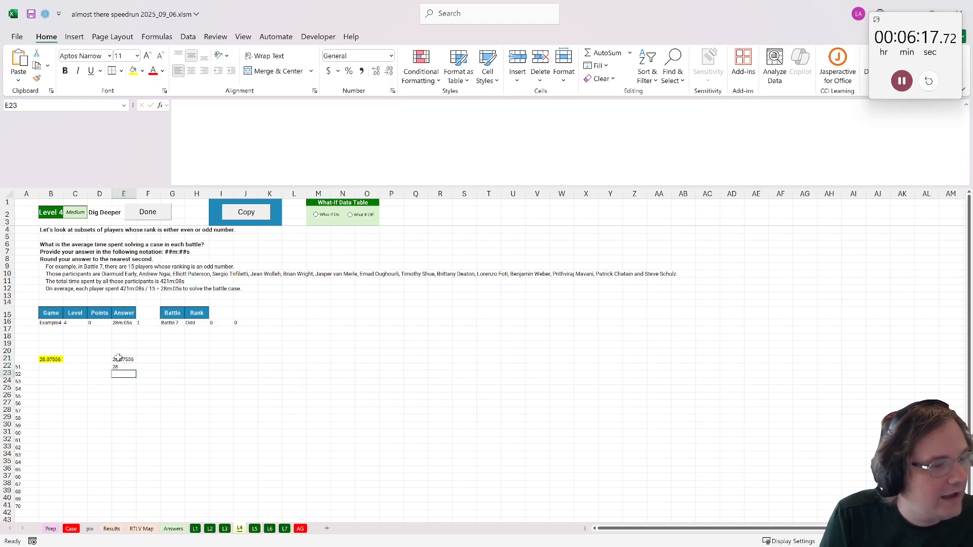
pyautogui.write('=')
pyautogui.click(125, 360)
pyautogui.write('-0')
pyautogui.click(126, 366)
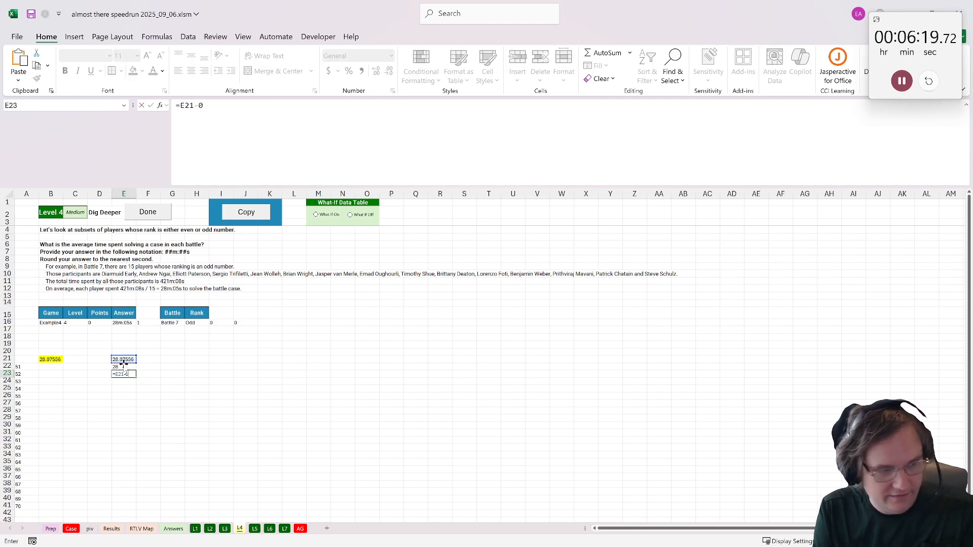
pyautogui.press('Down')
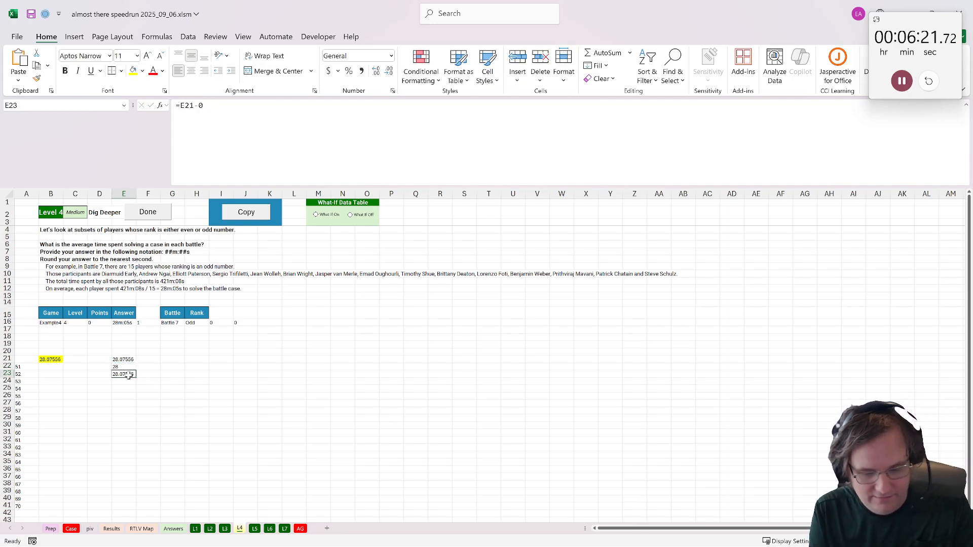
# - Calculate the fractional minutes in cell E23 with the formula =E21-E22
pyautogui.write('=')
pyautogui.click(125, 360)
pyautogui.write('-')
pyautogui.click(124, 366)
pyautogui.press('Return')
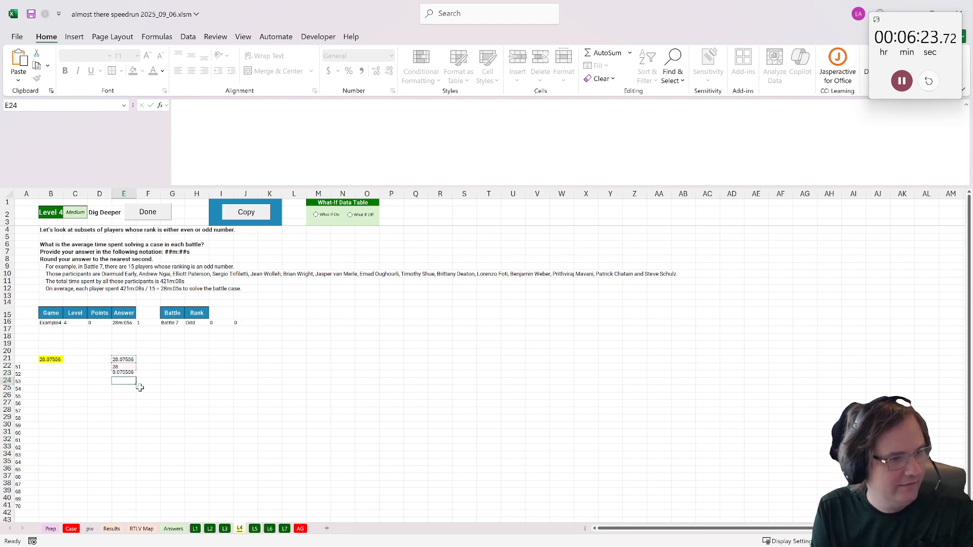
# - Build the formatted answer in cell E24 with =E22&"m:"&TEXT(E23*60,"00")&"s"
pyautogui.write('=')
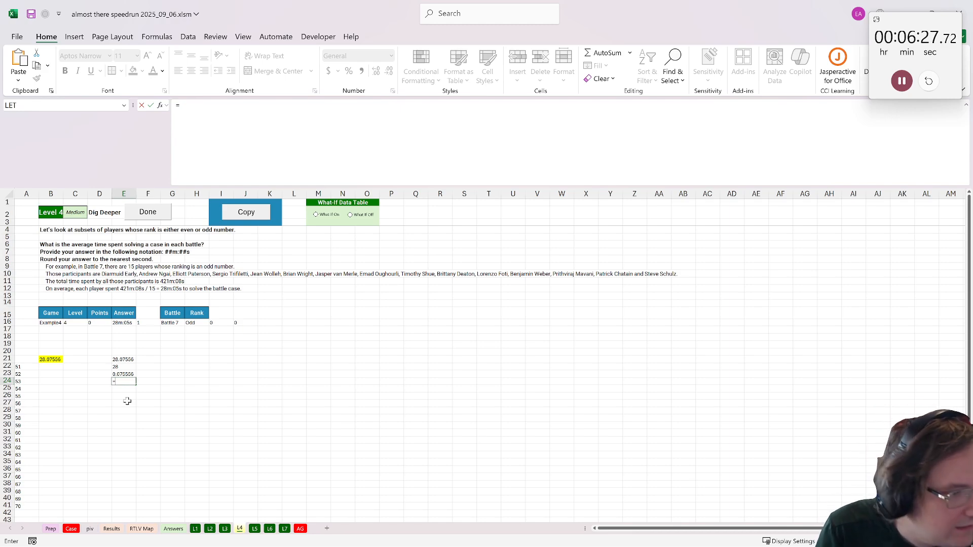
pyautogui.click(123, 365)
pyautogui.write('&"m:')
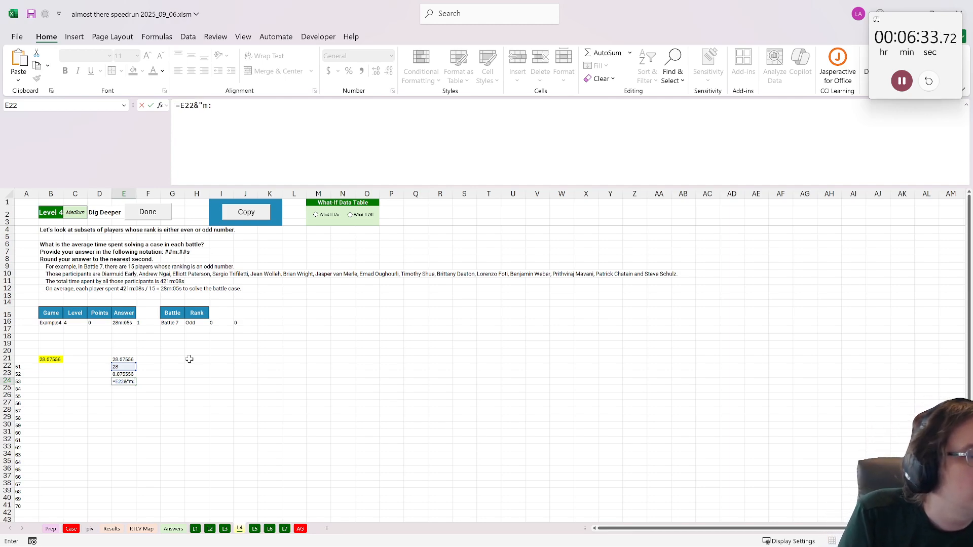
pyautogui.write('"&text(')
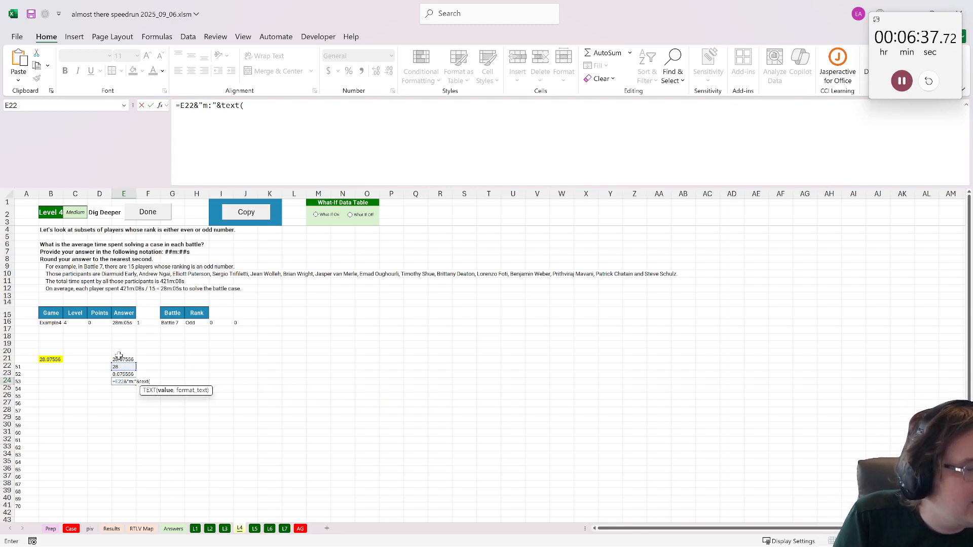
pyautogui.click(127, 375)
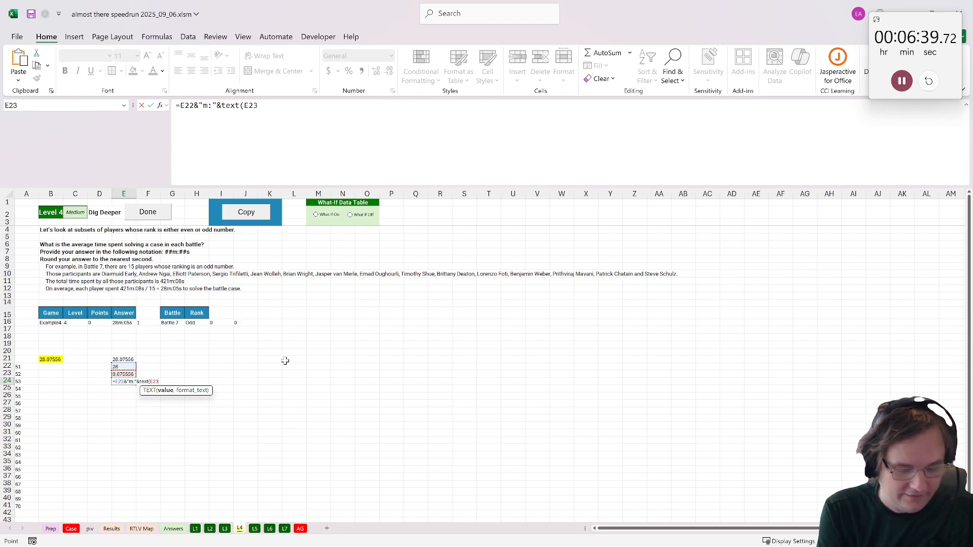
pyautogui.write('*60,"00')
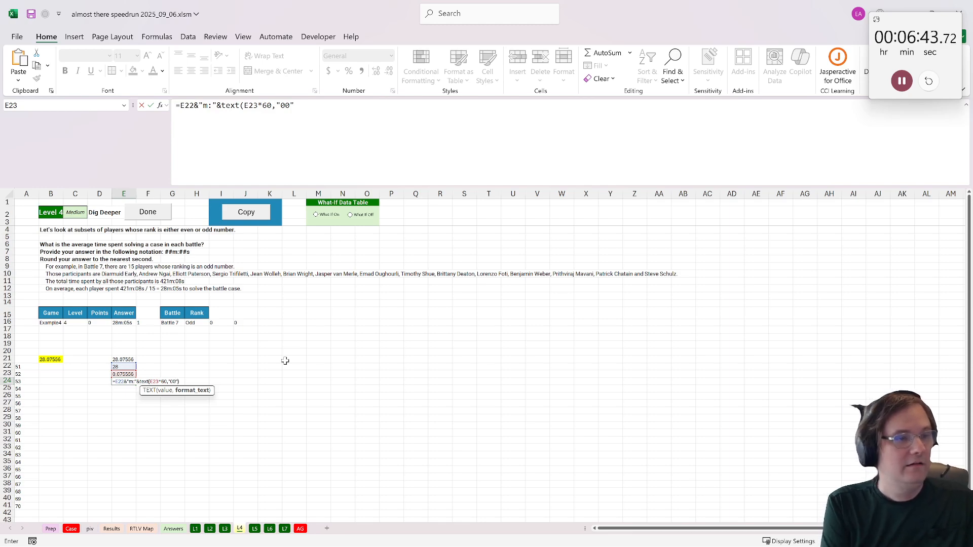
pyautogui.write('")')
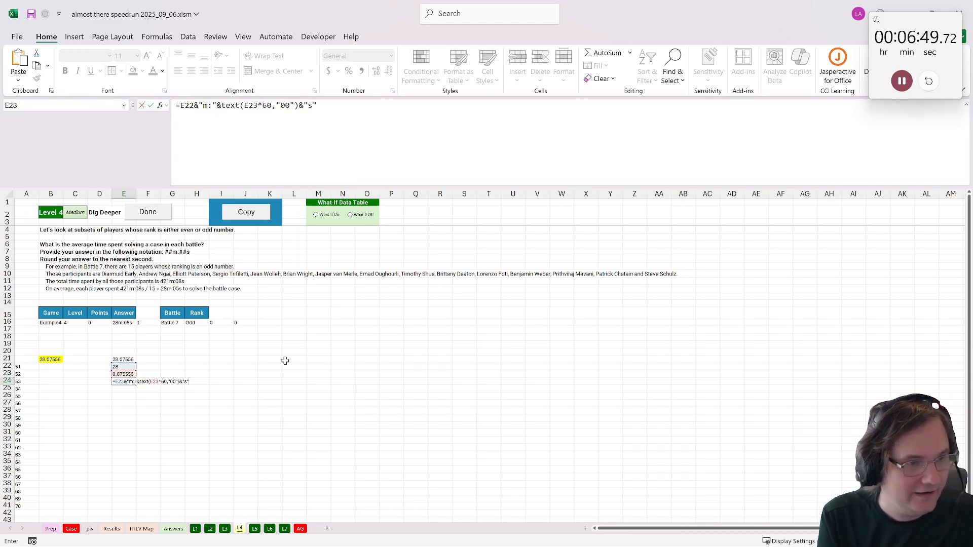
pyautogui.write('&"s"')
pyautogui.hotkey('ctrl', 'Return')
# - Make answer cell B21 return the formatted time from E24 and mark Level 4 as done
pyautogui.click(44, 358)
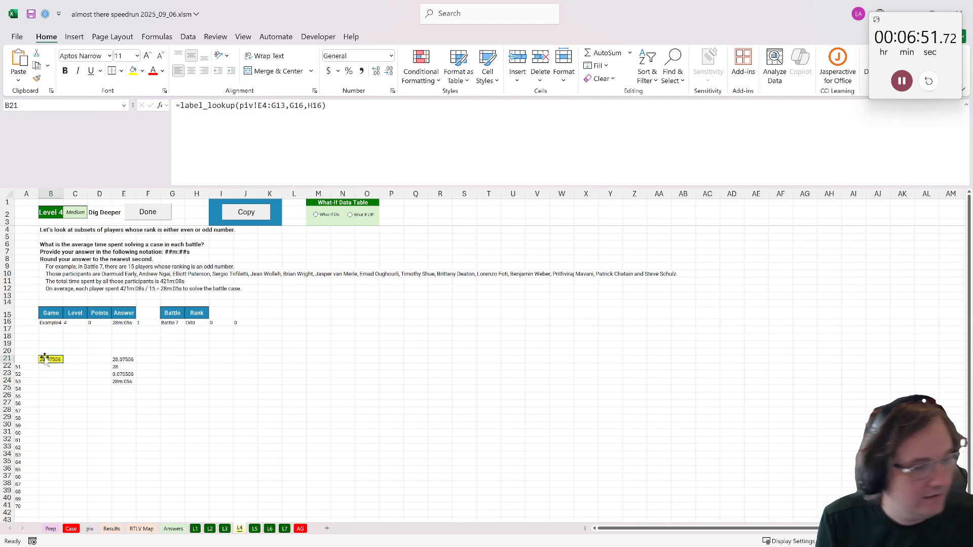
pyautogui.press('Return')
pyautogui.click(152, 211)
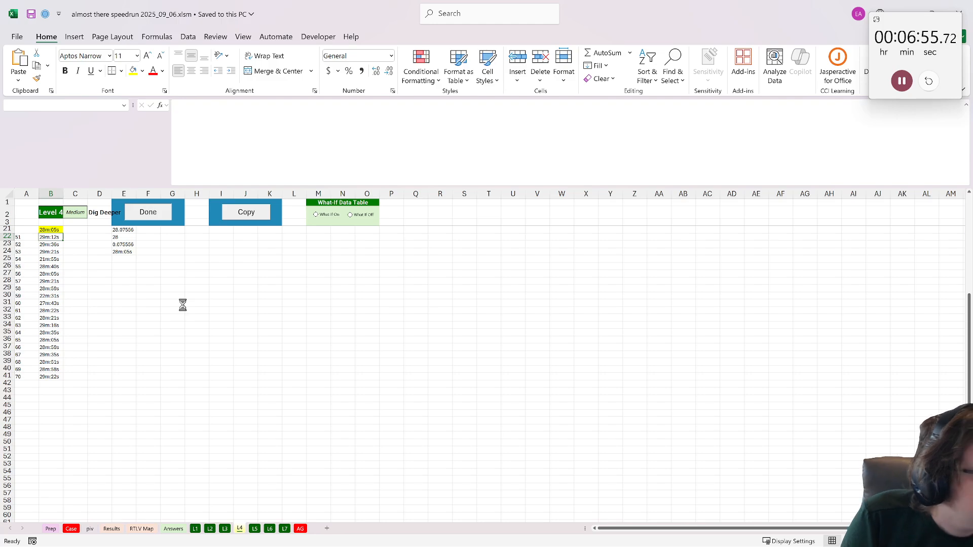
# - Read the Level 5 "Don't Get Lost" rules and example on the Case sheet, and open the L5 sheet
pyautogui.click(73, 533)
pyautogui.scroll(-16, 107, 448)
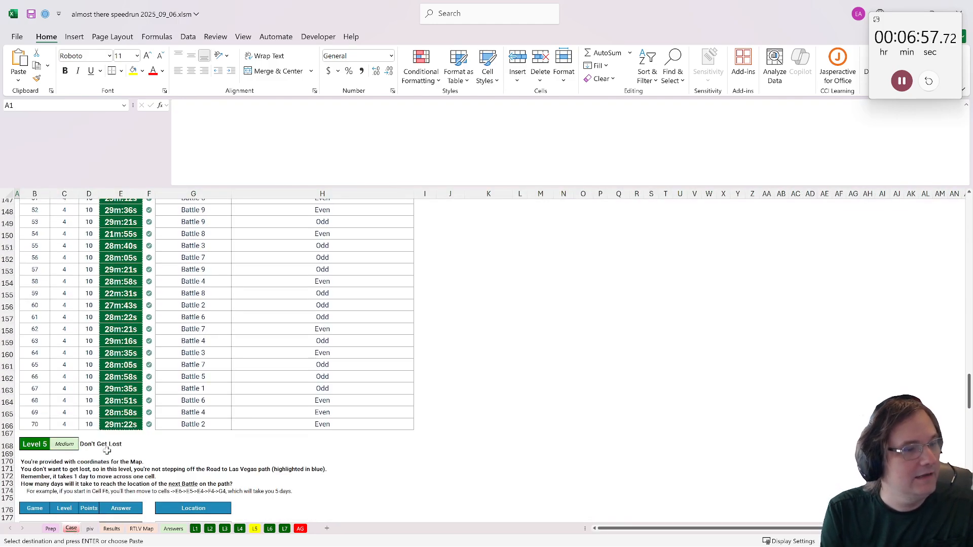
pyautogui.scroll(5, 104, 440)
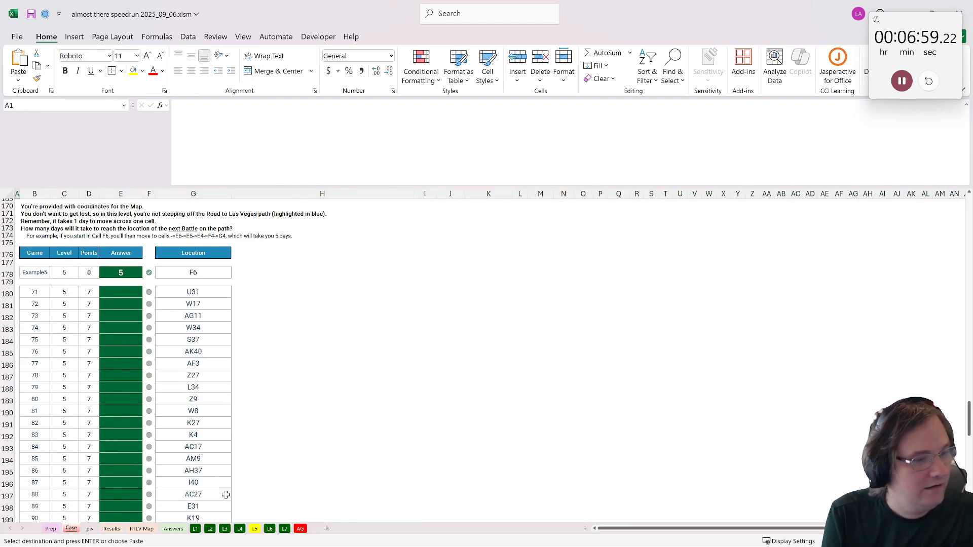
pyautogui.click(255, 529)
pyautogui.click(102, 330)
pyautogui.click(130, 329)
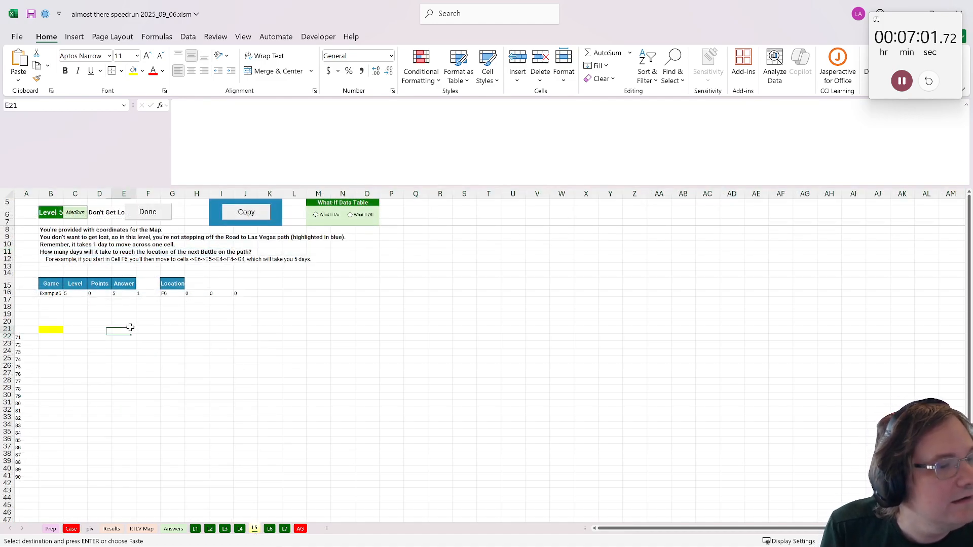
# - Examine the road on the RTLV Map sheet and create a copy of that sheet at the start of the workbook
pyautogui.click(138, 530)
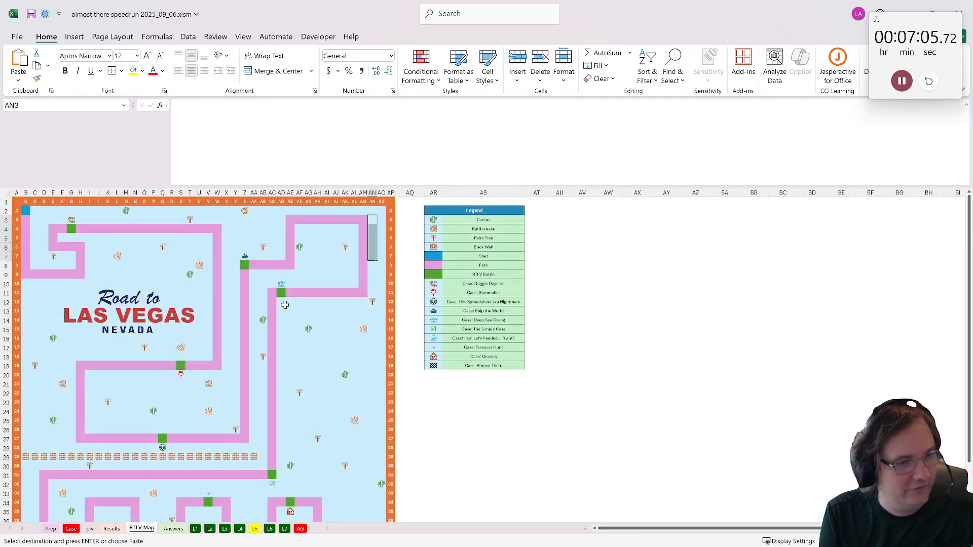
pyautogui.click(280, 291)
pyautogui.scroll(-2, 306, 312)
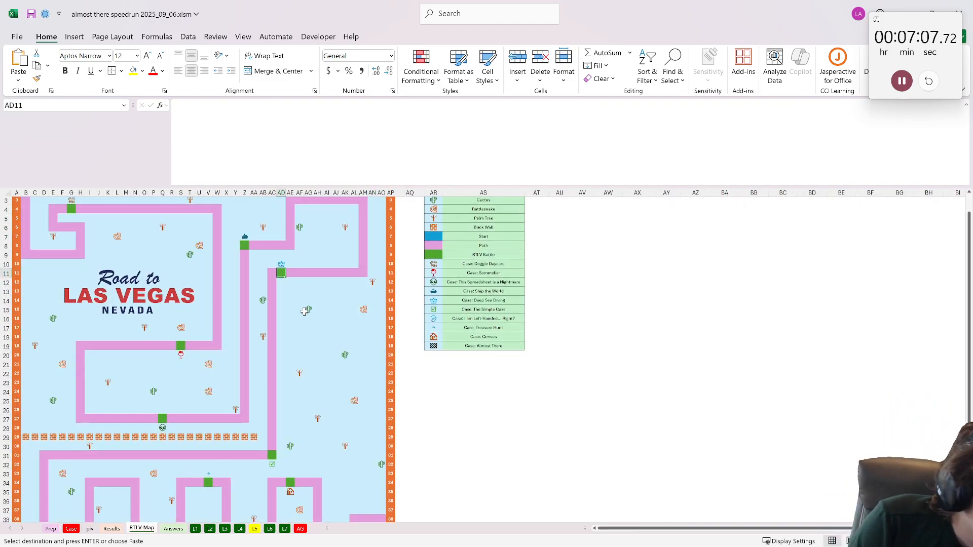
pyautogui.scroll(2, 270, 312)
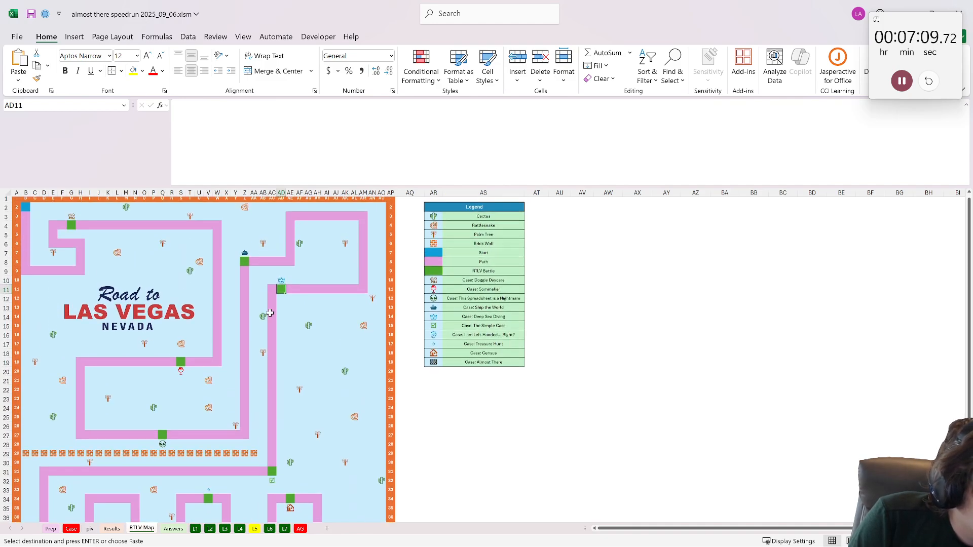
pyautogui.rightClick(147, 530)
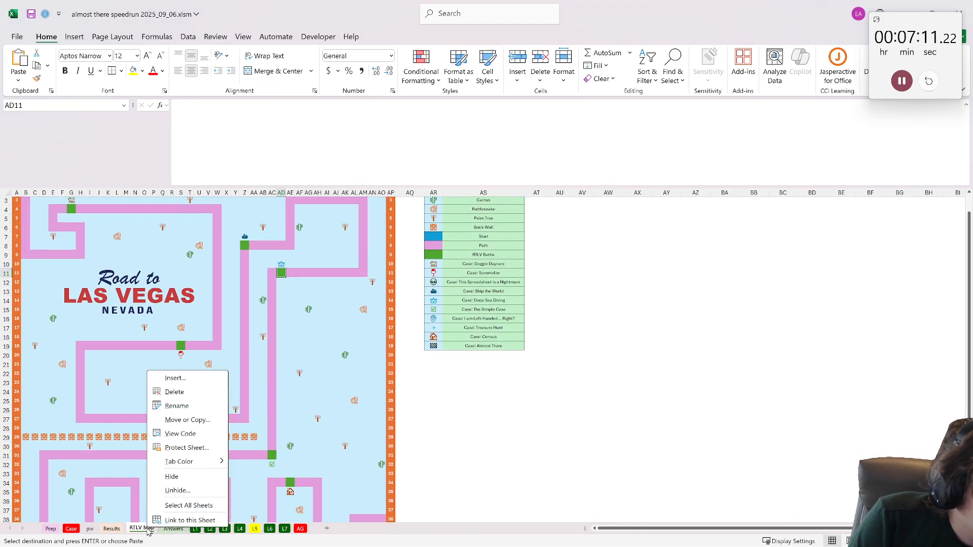
pyautogui.click(187, 420)
pyautogui.click(124, 487)
pyautogui.click(185, 506)
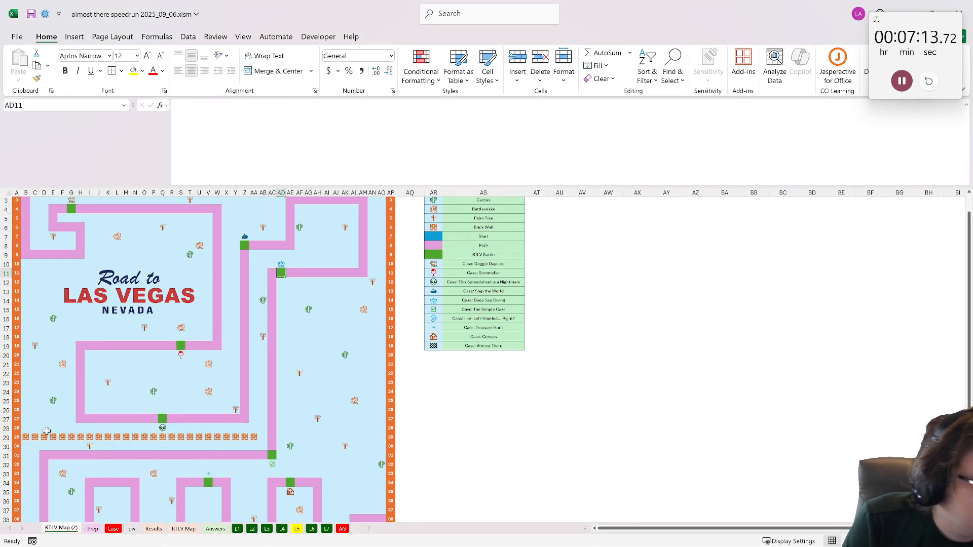
# - Clear the contents of map range B2:AO41 on the copied sheet and rename the sheet path
pyautogui.scroll(-4, 274, 375)
pyautogui.moveTo(396, 435); pyautogui.dragTo(26, 209)
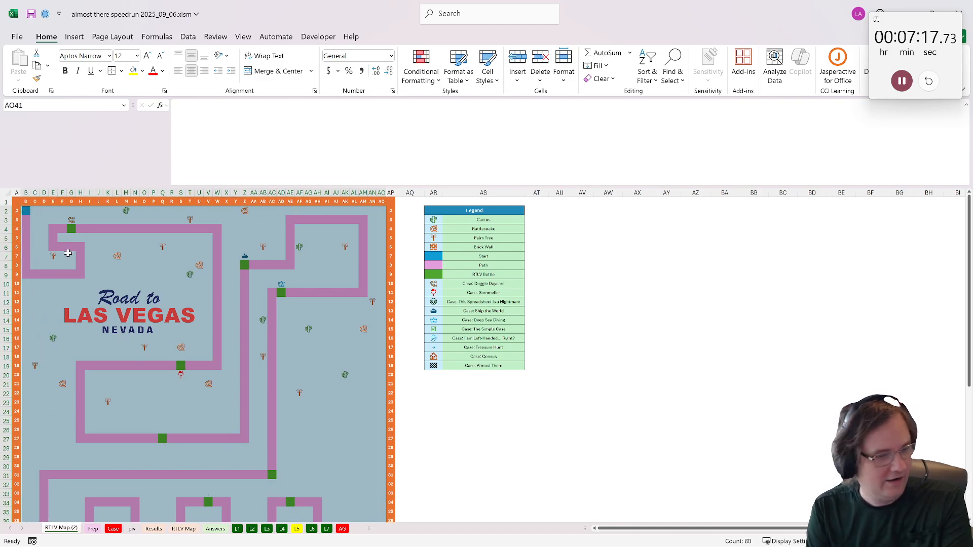
pyautogui.press('Delete')
pyautogui.doubleClick(62, 528)
pyautogui.write('path')
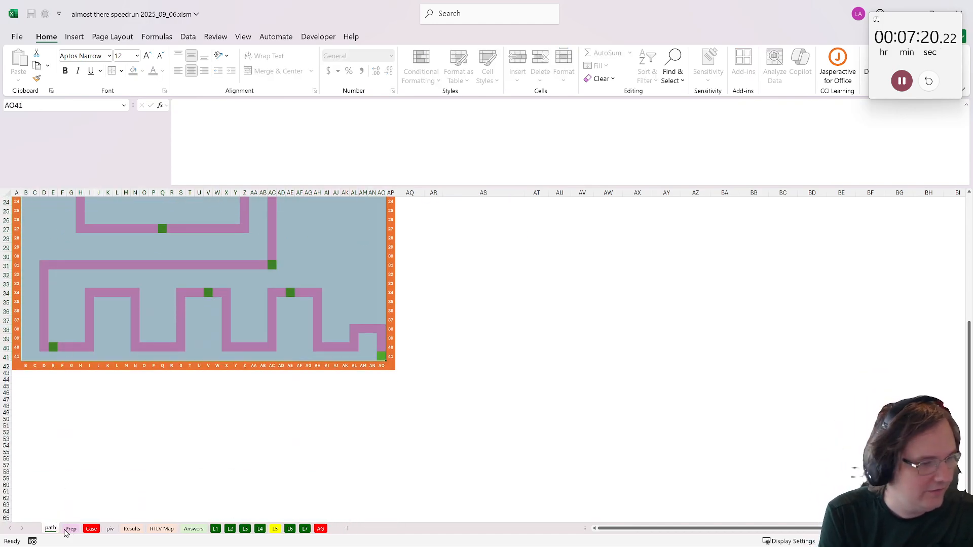
pyautogui.press('Return')
# - Recolour the start cell B2 and battle cells G4, S19, Z8, AD11 and Q27 by copying a pink path cell onto them
pyautogui.scroll(7, 134, 380)
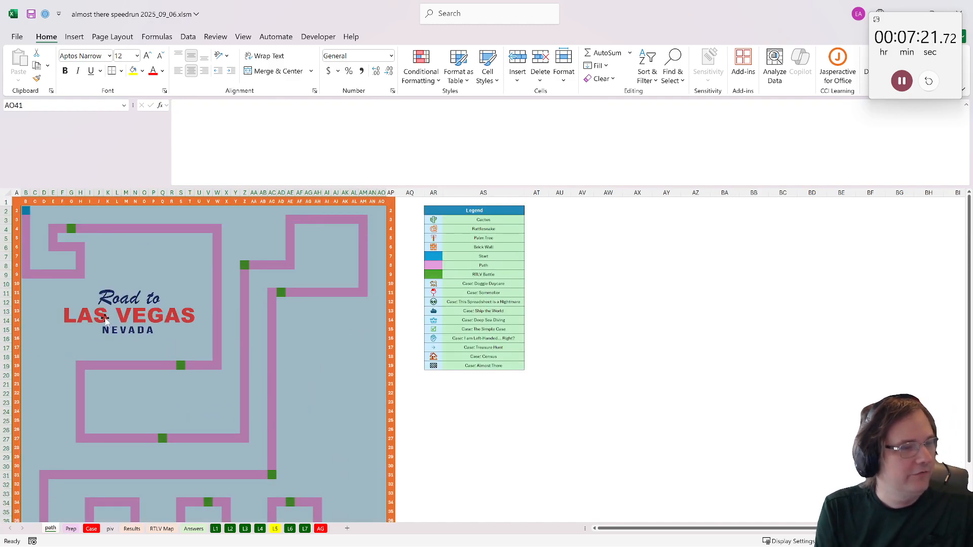
pyautogui.click(25, 211)
pyautogui.hotkey('ctrl', 'c')
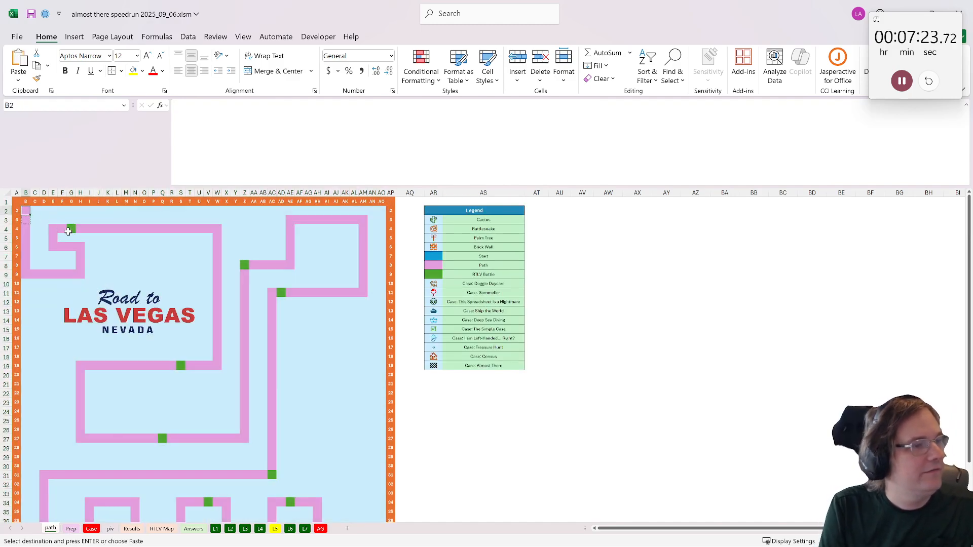
pyautogui.click(68, 231)
pyautogui.hotkey('ctrl', 'v')
pyautogui.click(180, 365)
pyautogui.hotkey('ctrl', 'v')
pyautogui.click(244, 265)
pyautogui.hotkey('ctrl', 'v')
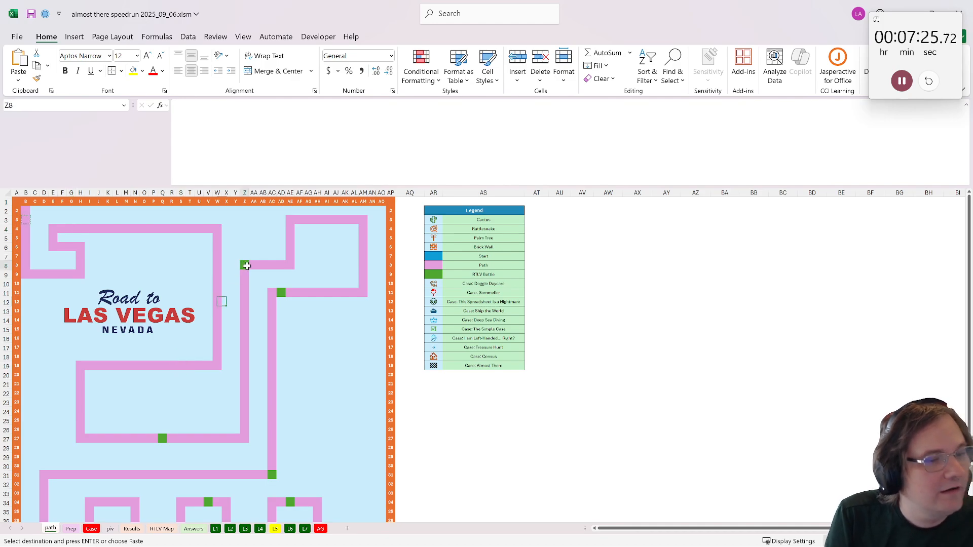
pyautogui.click(281, 293)
pyautogui.click(162, 439)
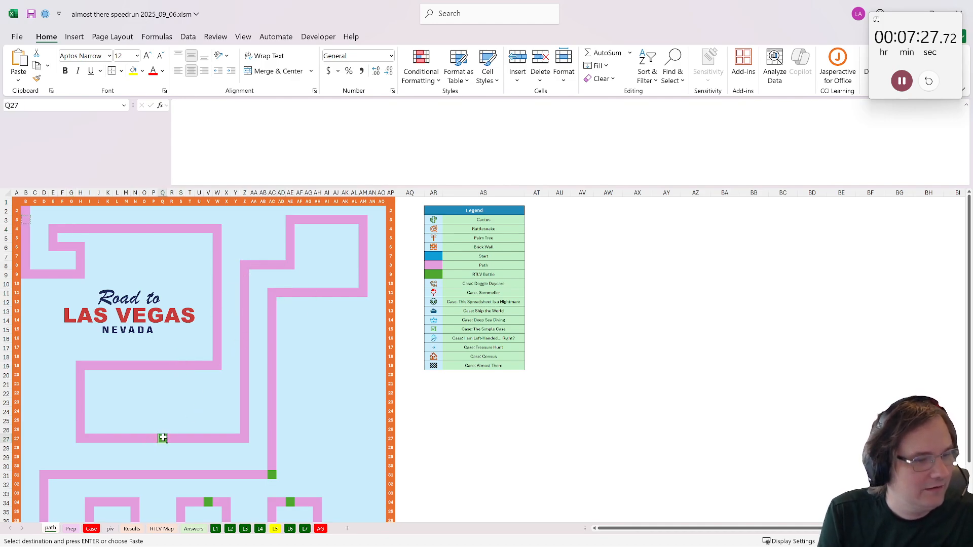
pyautogui.hotkey('ctrl', 'v')
# - Copy the pink path cell over the remaining battle cells AC31, E40, V34, AE34 and AO41
pyautogui.scroll(-2, 240, 366)
pyautogui.click(274, 410)
pyautogui.hotkey('ctrl', 'v')
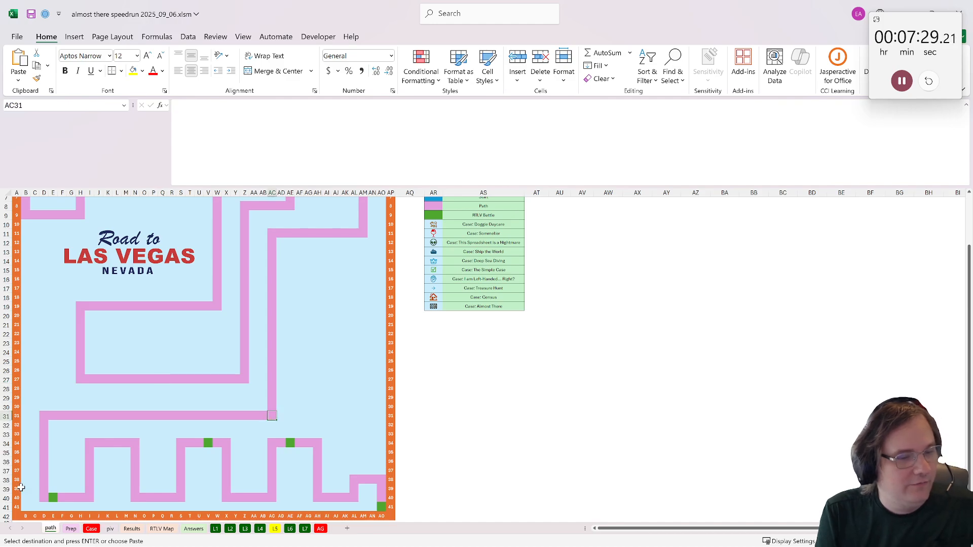
pyautogui.click(53, 502)
pyautogui.hotkey('ctrl', 'v')
pyautogui.click(208, 443)
pyautogui.hotkey('ctrl', 'v')
pyautogui.click(299, 443)
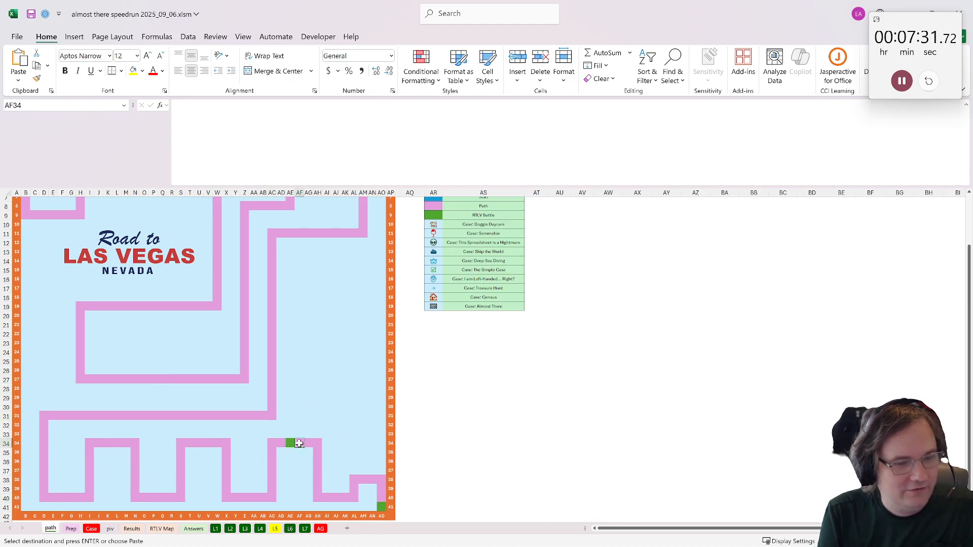
pyautogui.hotkey('ctrl', 'v')
pyautogui.click(380, 505)
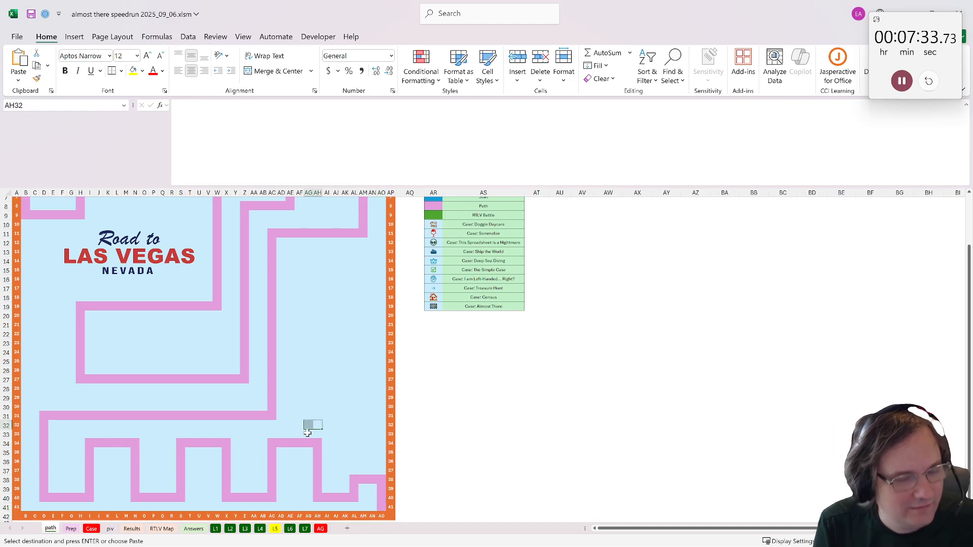
# - Enter 0 in start cell B2 of the path sheet
pyautogui.scroll(2, 245, 369)
pyautogui.click(24, 210)
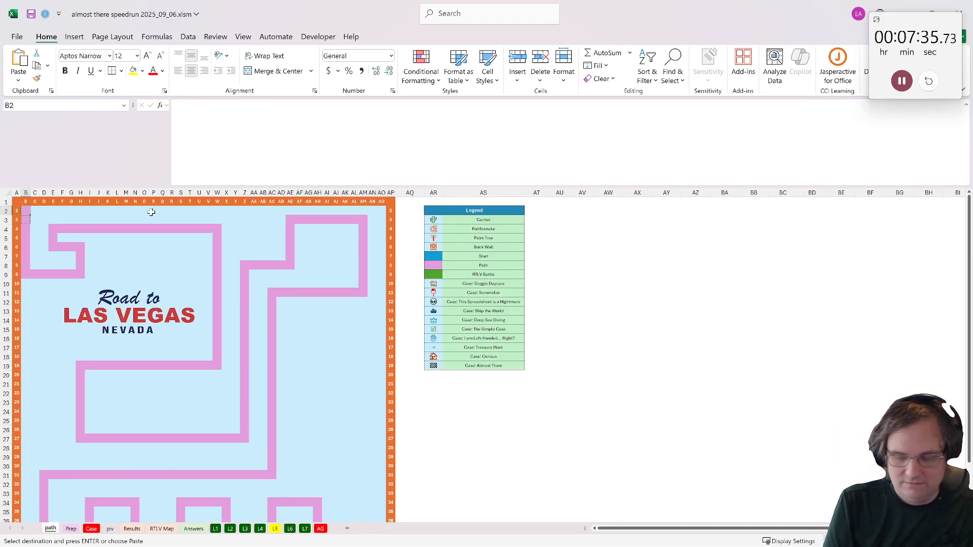
pyautogui.write('0')
pyautogui.press('Return')
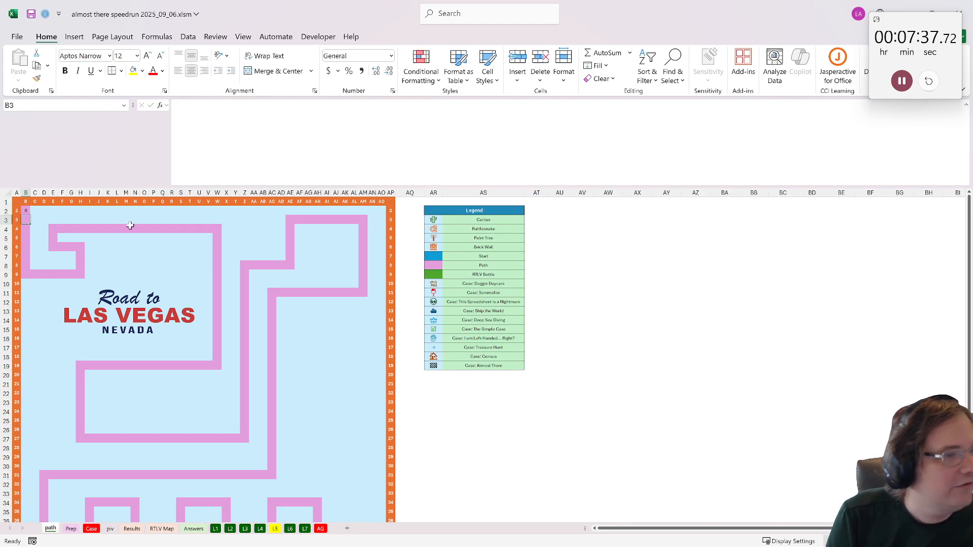
# - Number the path cells by running the maze_solver_color_no_diagonal macro on map range B2:AO41
pyautogui.scroll(-4, 192, 313)
pyautogui.moveTo(385, 474)
pyautogui.mouseDown()
pyautogui.moveTo(31, 203)
pyautogui.moveTo(22, 223)
pyautogui.moveTo(26, 210)
pyautogui.mouseUp()
pyautogui.click(318, 36)
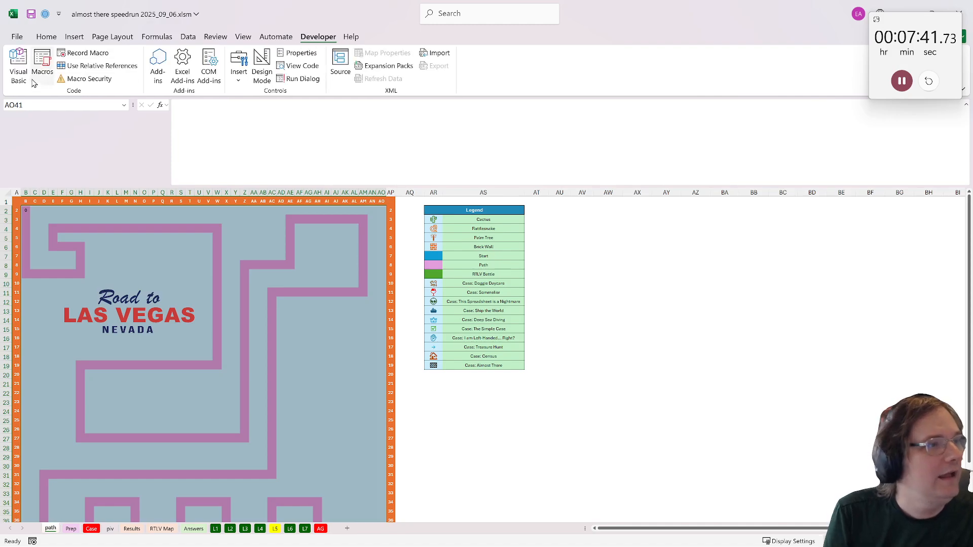
pyautogui.click(42, 66)
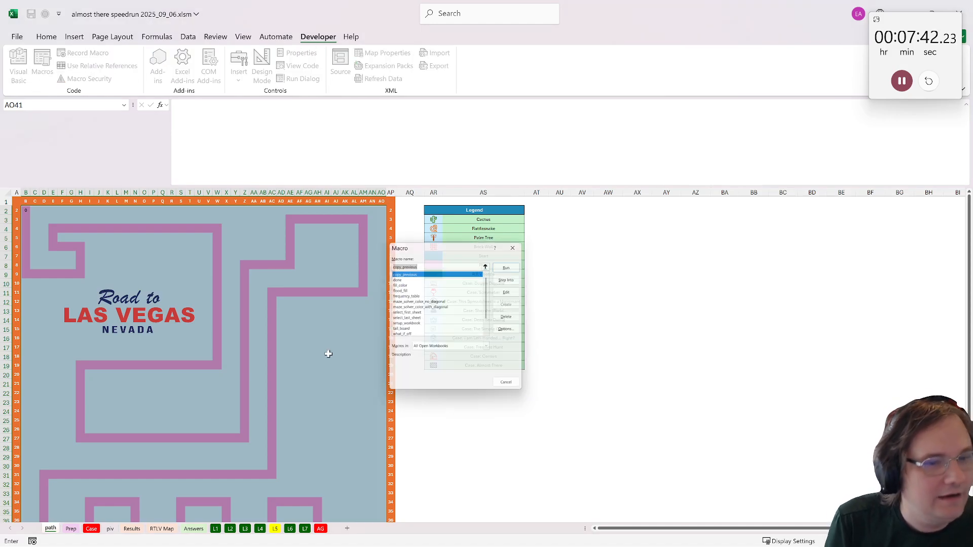
pyautogui.click(408, 306)
pyautogui.click(509, 264)
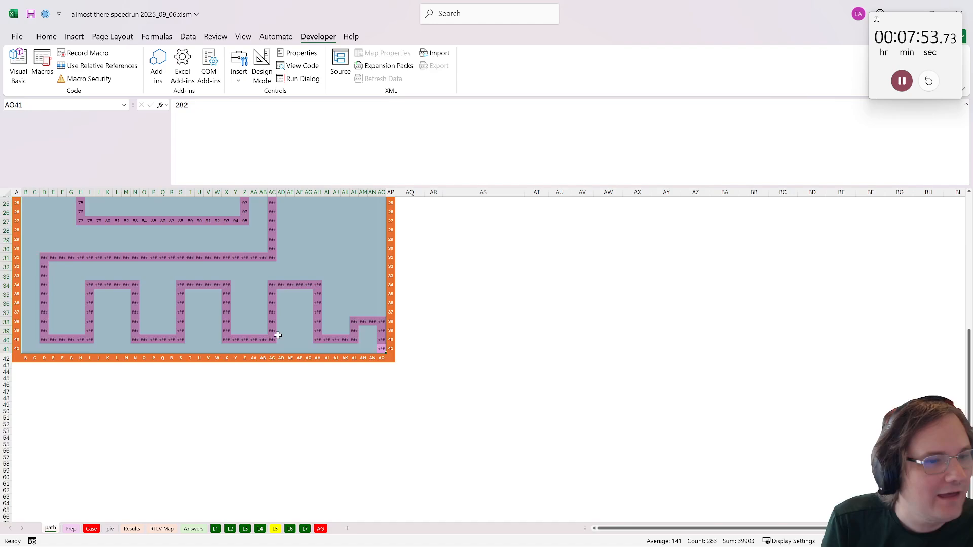
# - Widen the map columns evenly so the three-digit path numbers fit in their cells
pyautogui.moveTo(384, 189); pyautogui.dragTo(381, 193)
pyautogui.click(387, 198)
pyautogui.hotkey('ctrl', 'a')
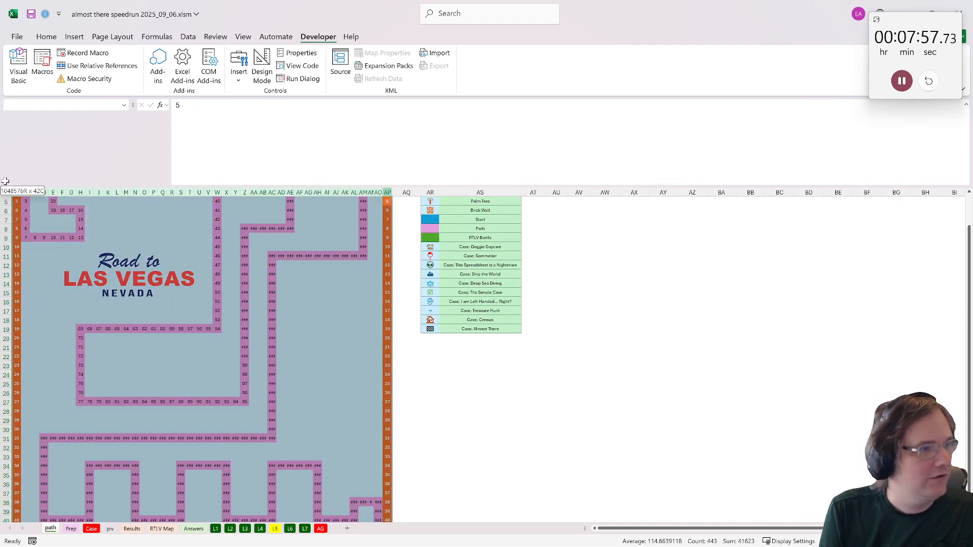
pyautogui.moveTo(31, 193); pyautogui.dragTo(33, 192)
pyautogui.click(264, 281)
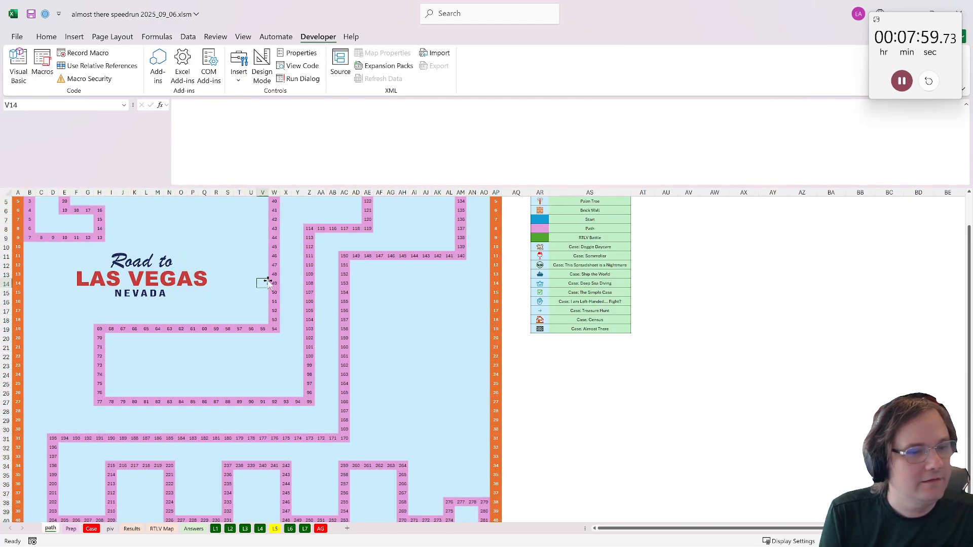
# - List the map's cell addresses and path numbers from AV1 with the formula =-xtocol(B2:AO41)
pyautogui.scroll(-4, 224, 289)
pyautogui.scroll(5, 224, 290)
pyautogui.click(688, 201)
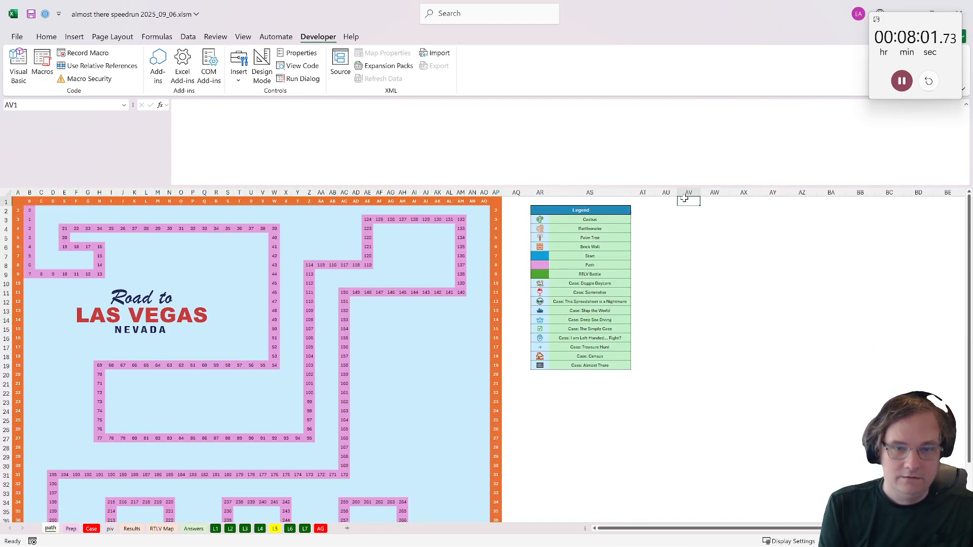
pyautogui.write('=xtocol(')
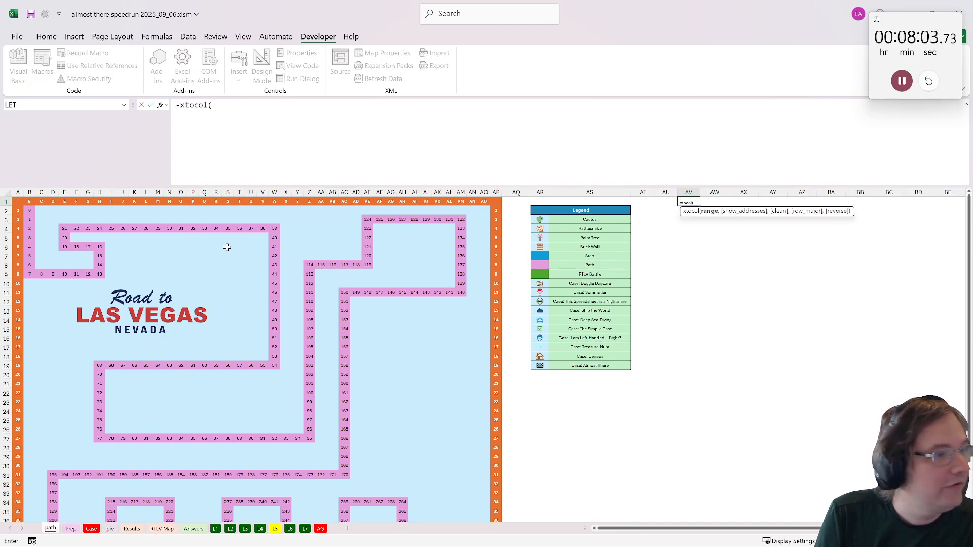
pyautogui.moveTo(31, 211); pyautogui.dragTo(485, 408)
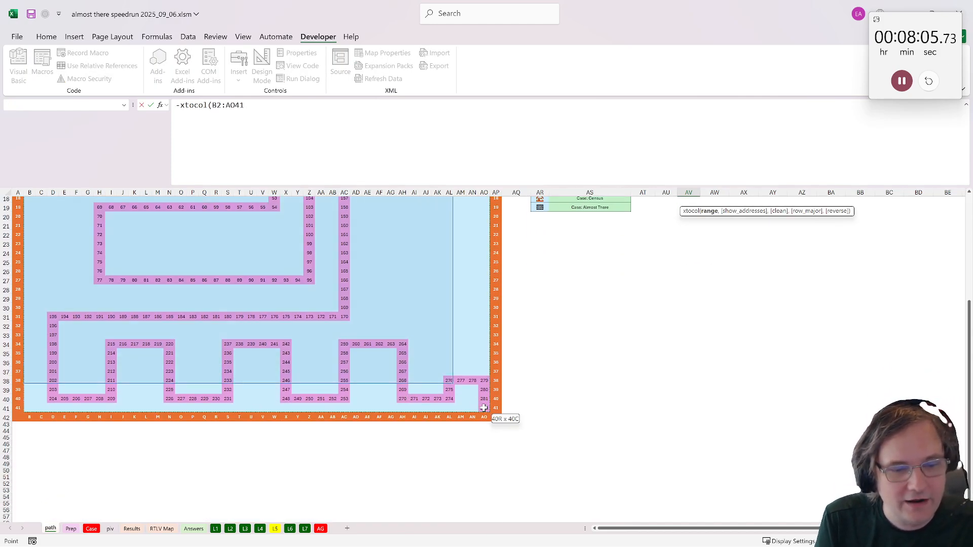
pyautogui.hotkey('ctrl', 'Return')
pyautogui.scroll(6, 487, 341)
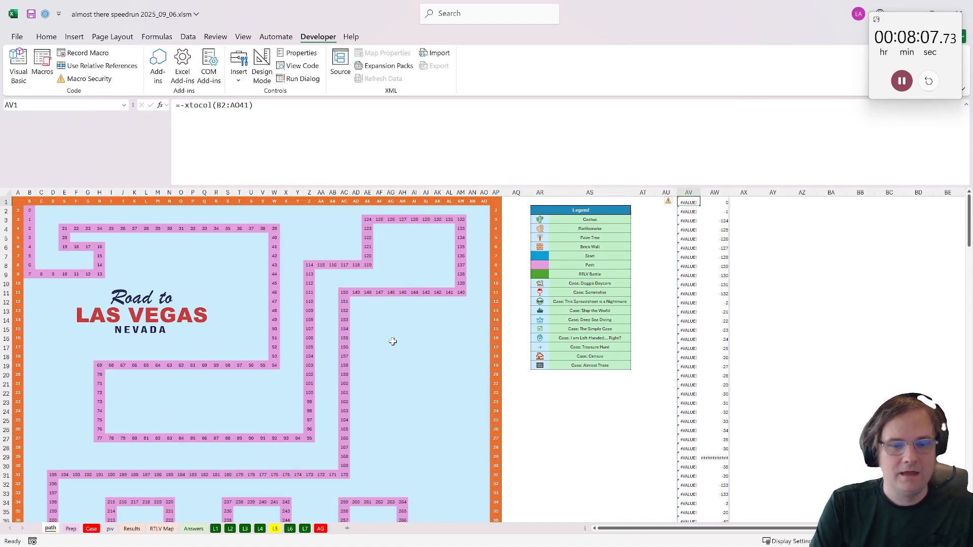
# - Check the spilled list and remove the stray minus sign so that AV1 reads =xtocol(B2:AO41)
pyautogui.doubleClick(689, 201)
pyautogui.press('Return')
pyautogui.scroll(-7, 478, 272)
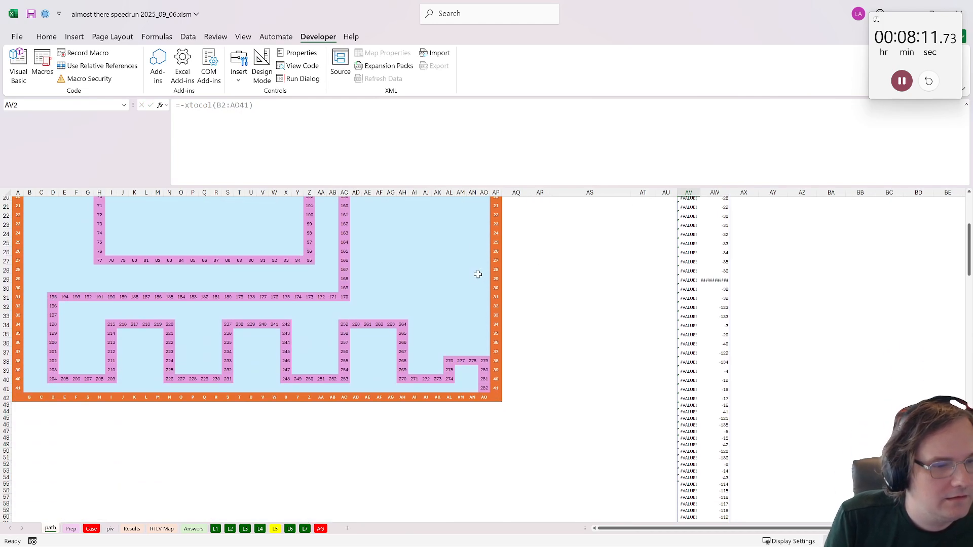
pyautogui.scroll(6, 484, 405)
pyautogui.click(695, 331)
pyautogui.scroll(-20, 669, 340)
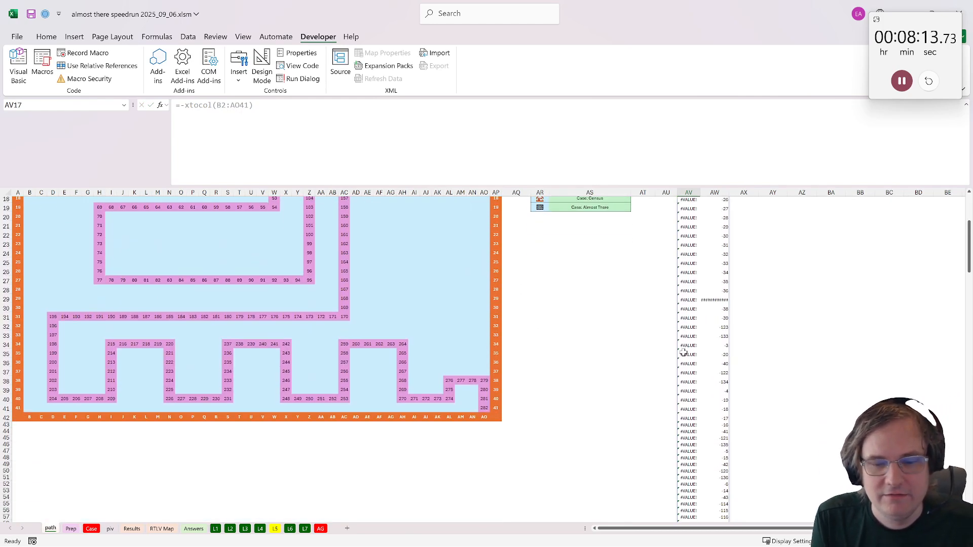
pyautogui.scroll(20, 667, 341)
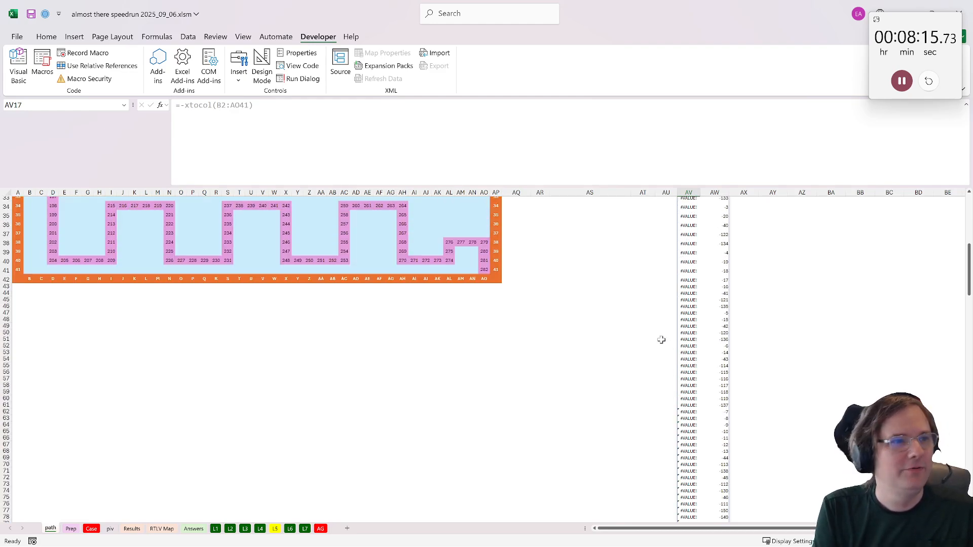
pyautogui.click(689, 203)
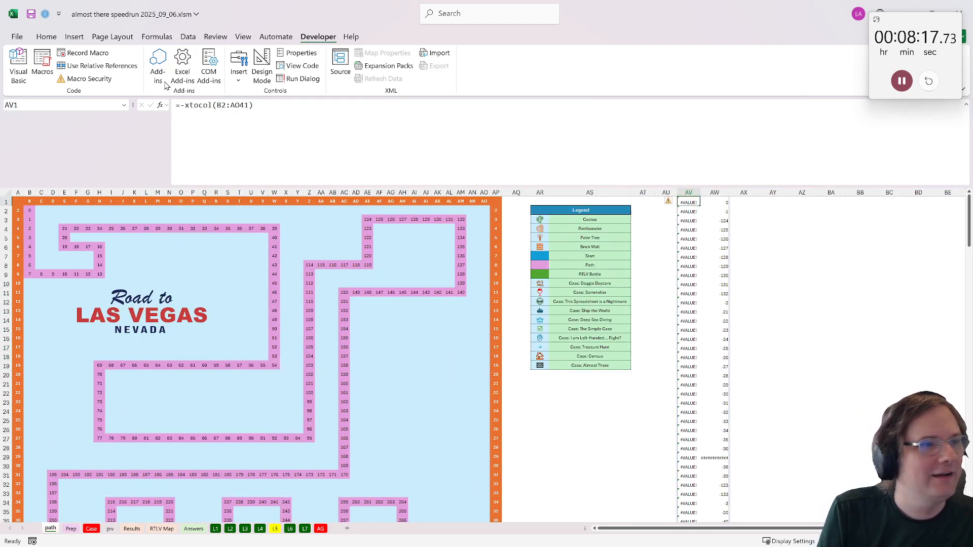
pyautogui.click(185, 105)
pyautogui.press('BackSpace')
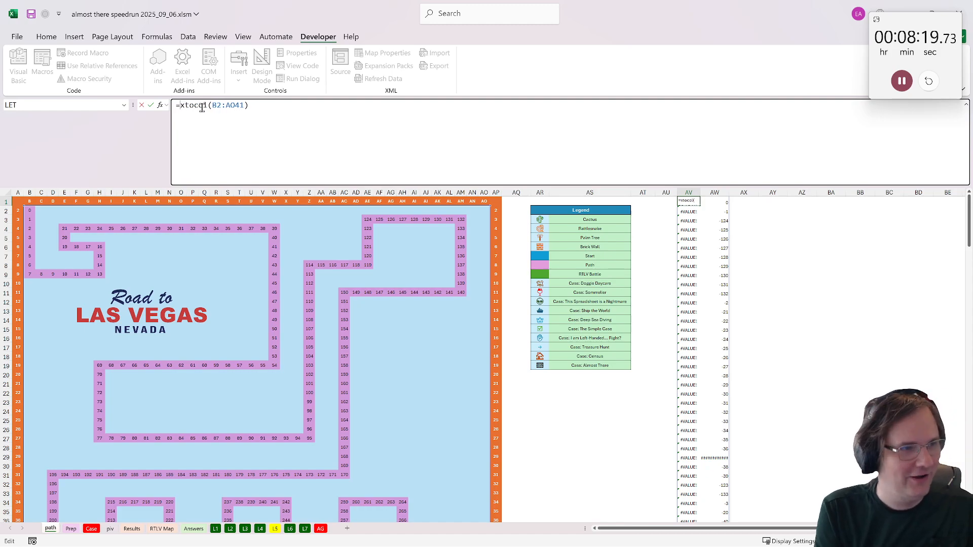
pyautogui.press('Return')
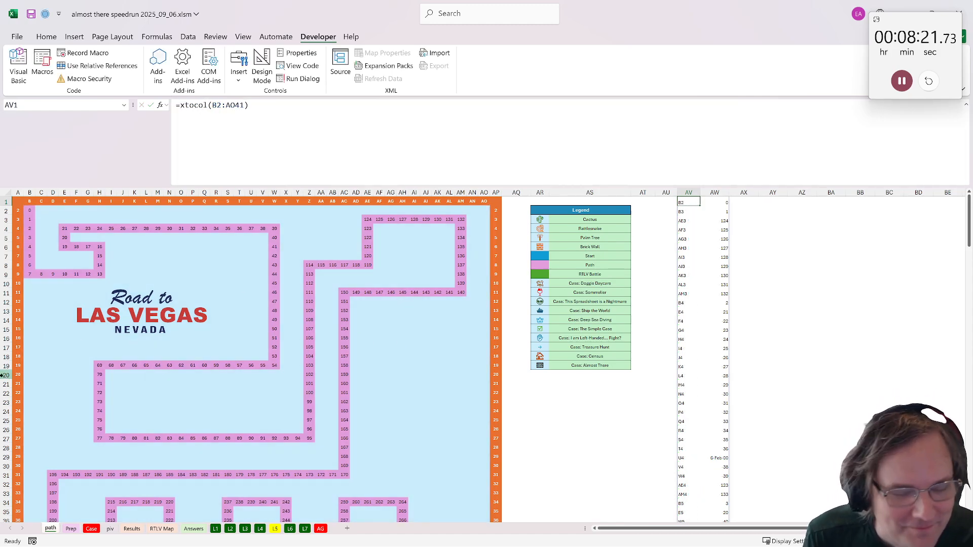
# - Format the path numbers spilled down column AW from AW1 with the Number format
pyautogui.click(704, 201)
pyautogui.hotkey('ctrl', 'shift', 'Down')
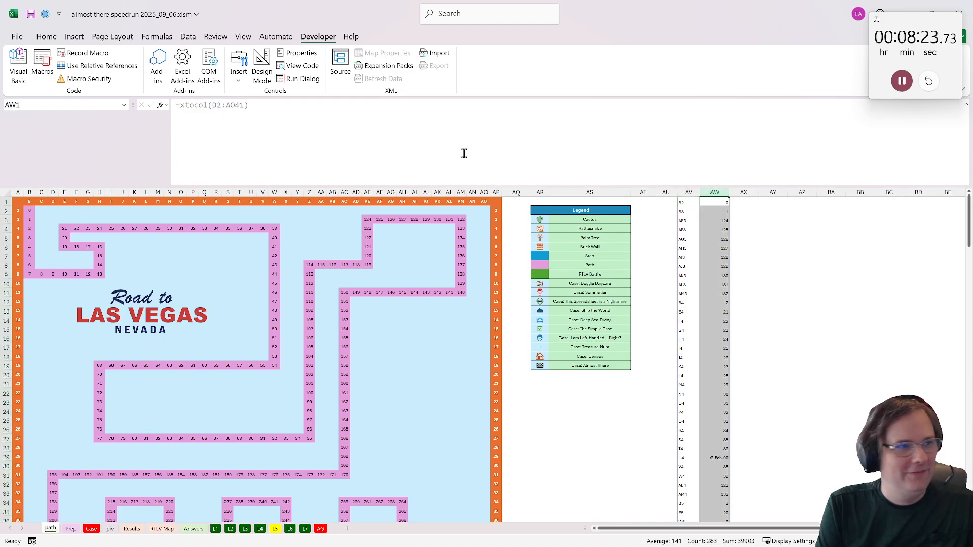
pyautogui.click(46, 38)
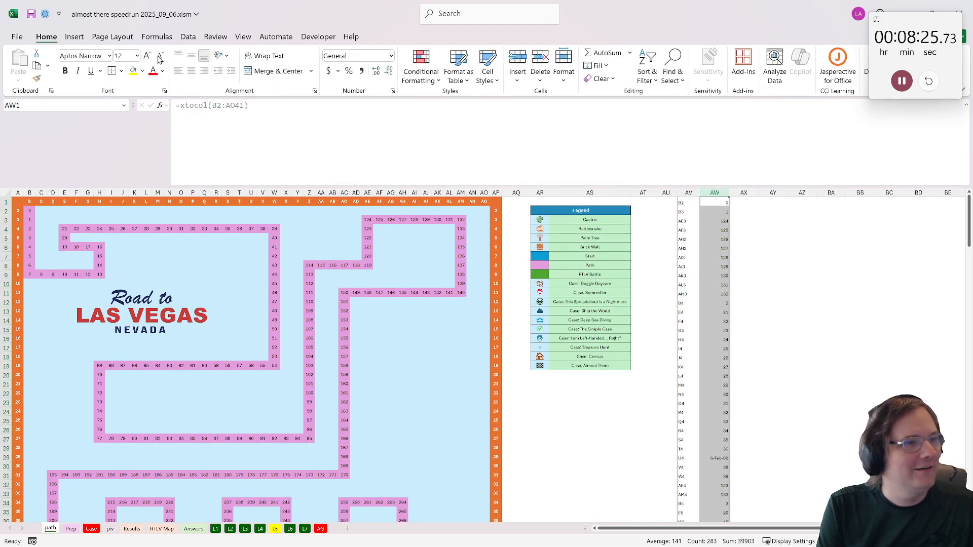
pyautogui.click(390, 56)
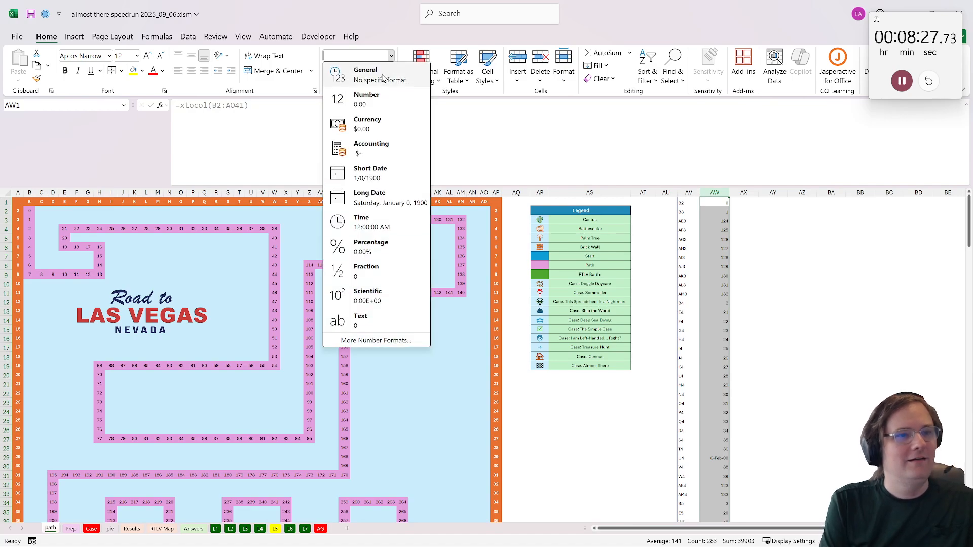
pyautogui.click(357, 94)
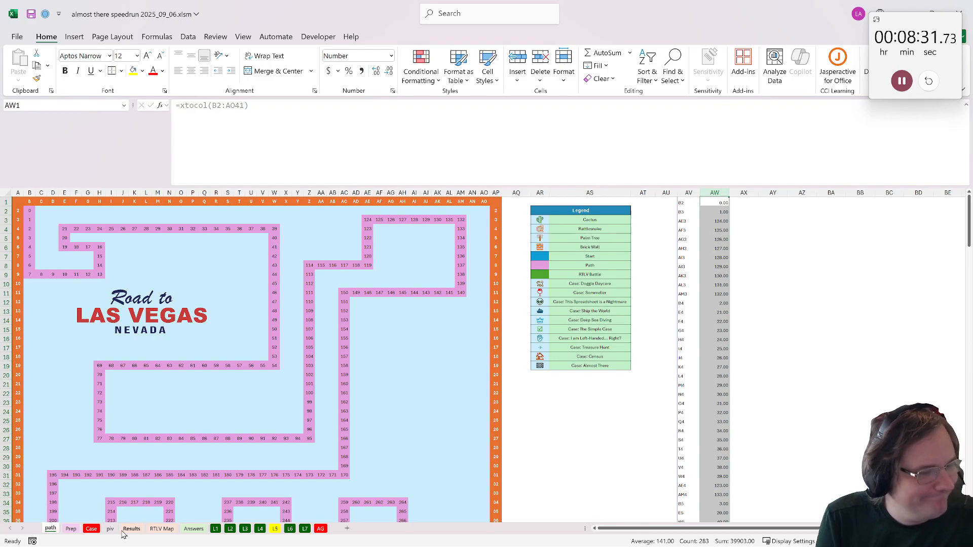
# - Create a copy of the RTLV Map sheet before the path sheet and rename the copy "green cells"
pyautogui.click(167, 531)
pyautogui.rightClick(165, 531)
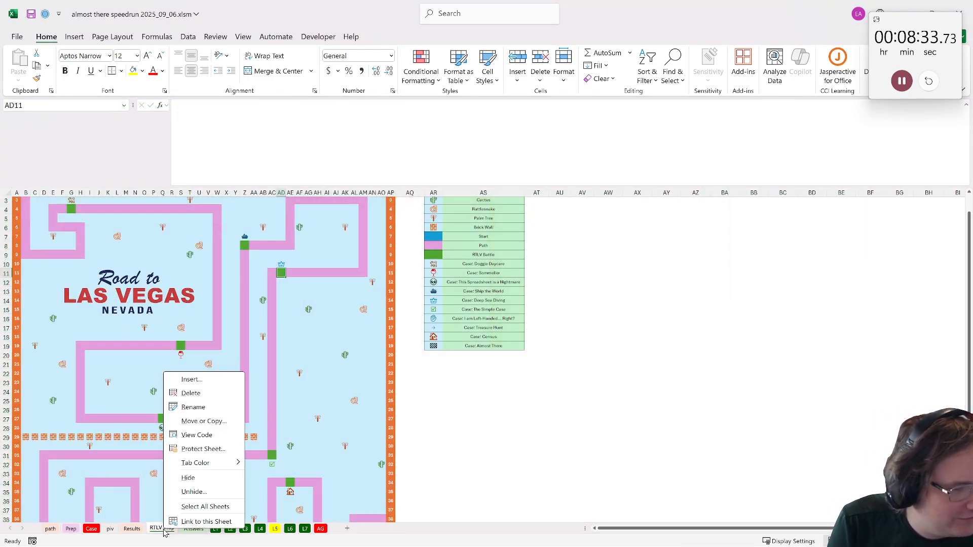
pyautogui.press('Escape')
pyautogui.scroll(1, 84, 303)
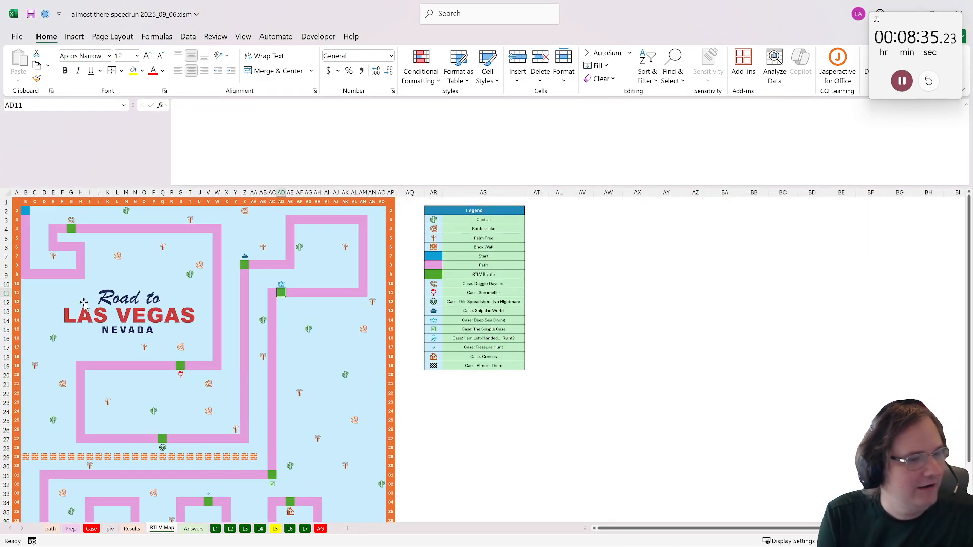
pyautogui.rightClick(162, 531)
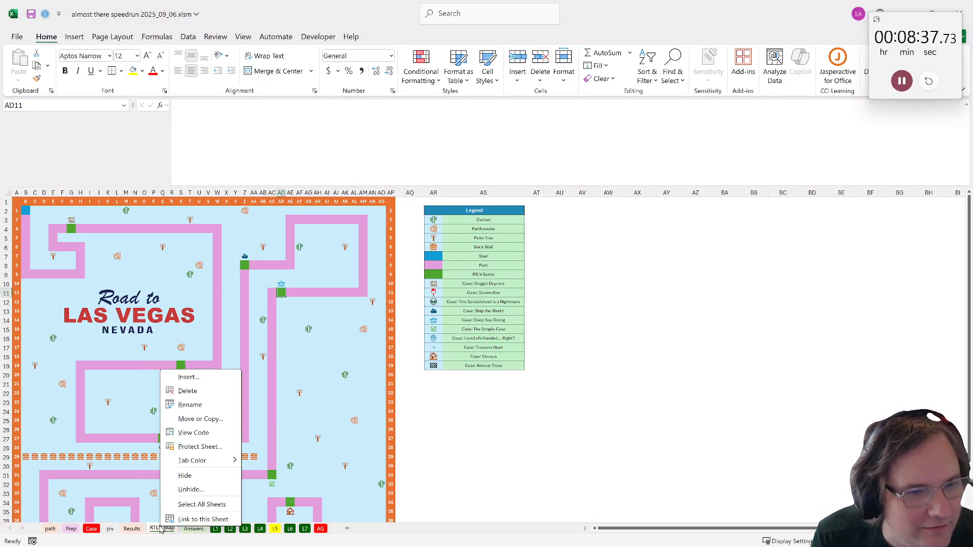
pyautogui.click(178, 420)
pyautogui.click(154, 491)
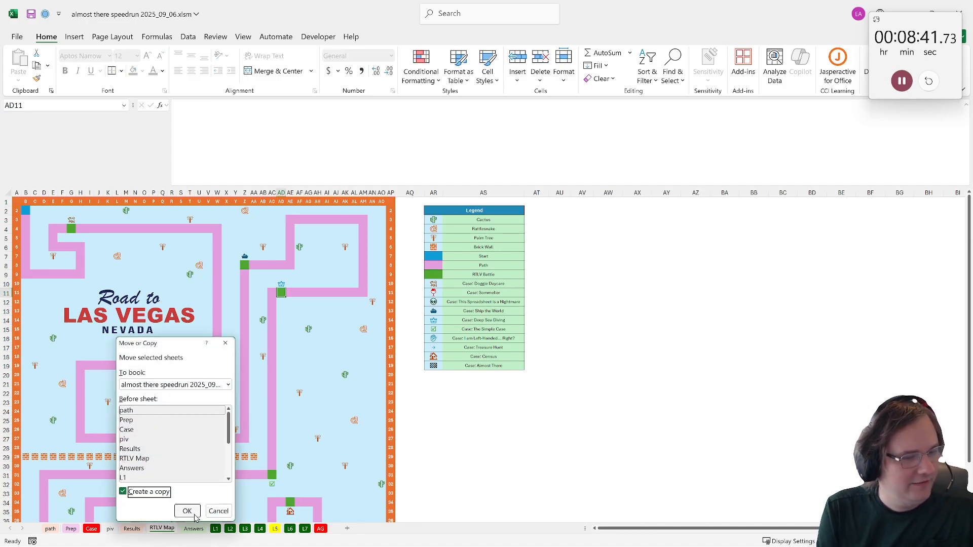
pyautogui.press('Return')
pyautogui.write('green cells')
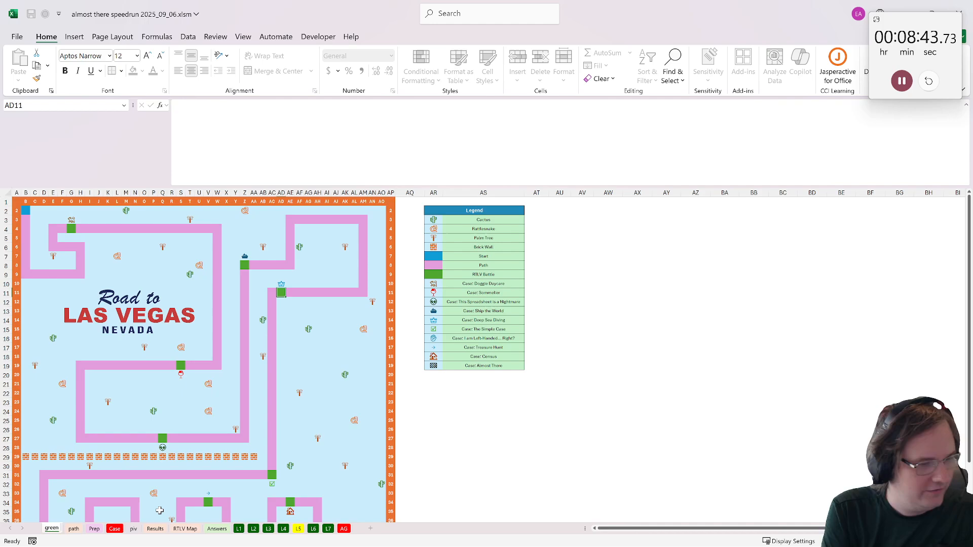
pyautogui.press('Return')
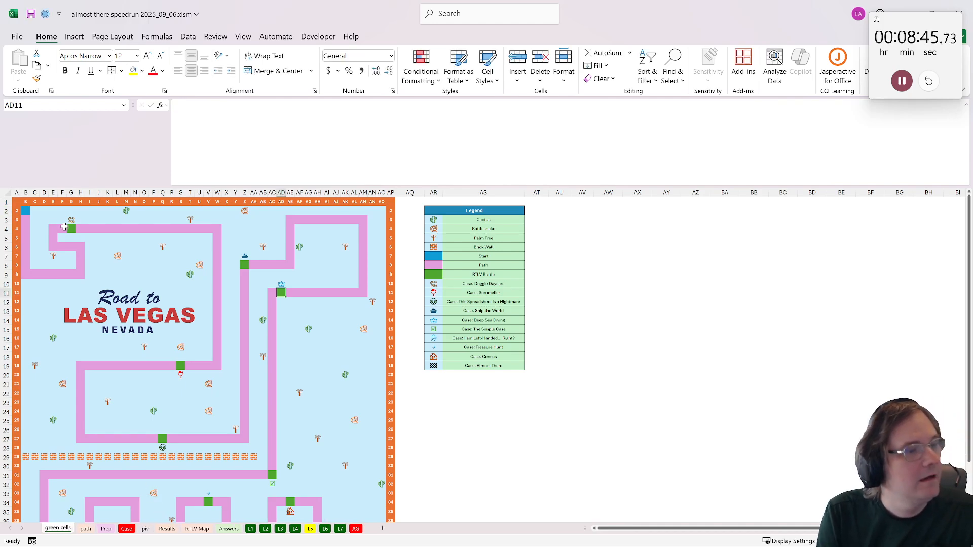
# - Enter 1 in green battle cell G4 and run the fill_color macro to mark every matching green cell
pyautogui.click(72, 229)
pyautogui.scroll(-4, 81, 276)
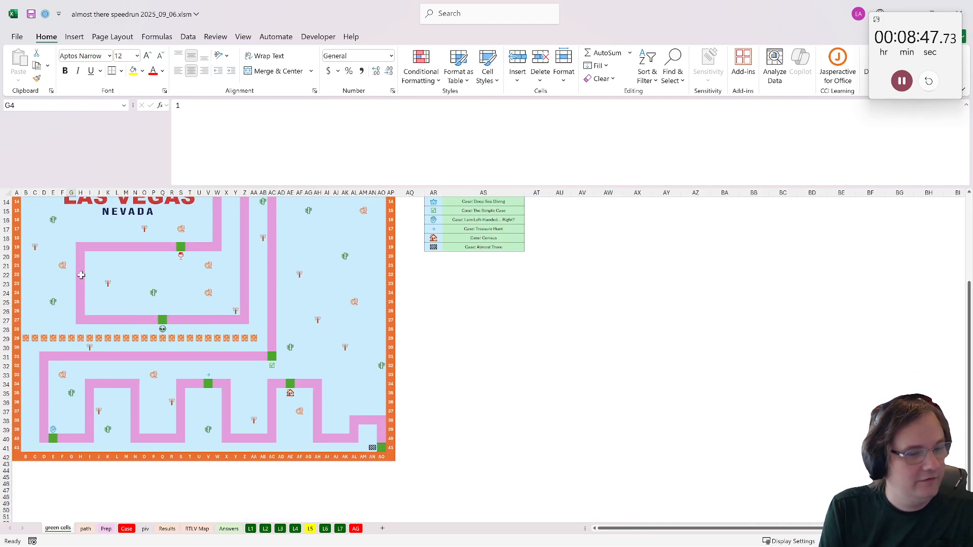
pyautogui.scroll(4, 87, 273)
pyautogui.click(302, 38)
pyautogui.click(42, 65)
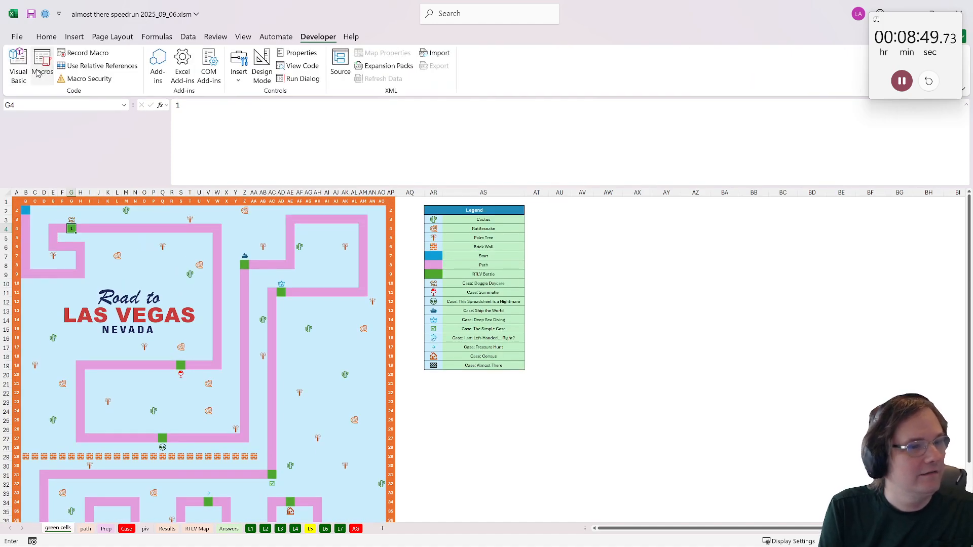
pyautogui.click(400, 283)
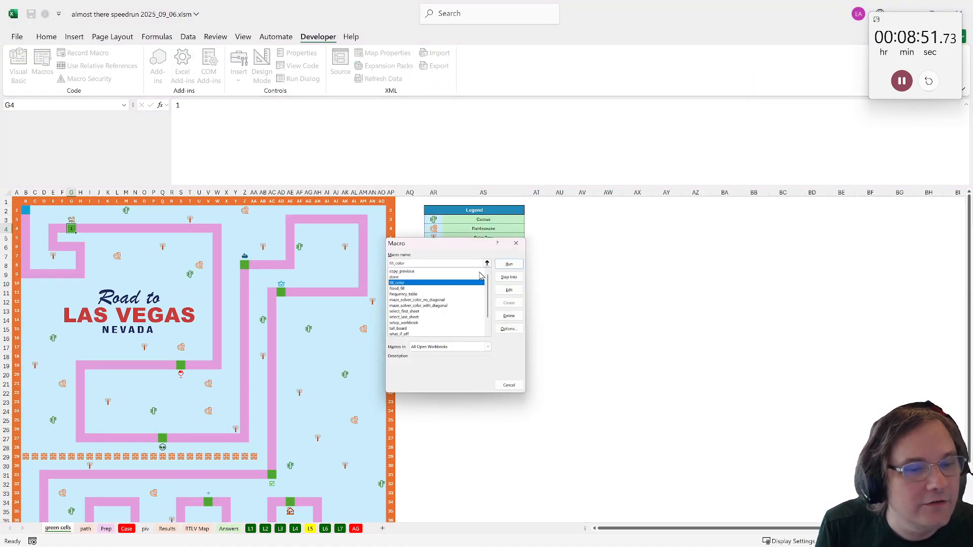
pyautogui.click(498, 264)
pyautogui.scroll(-3, 175, 292)
pyautogui.scroll(3, 203, 296)
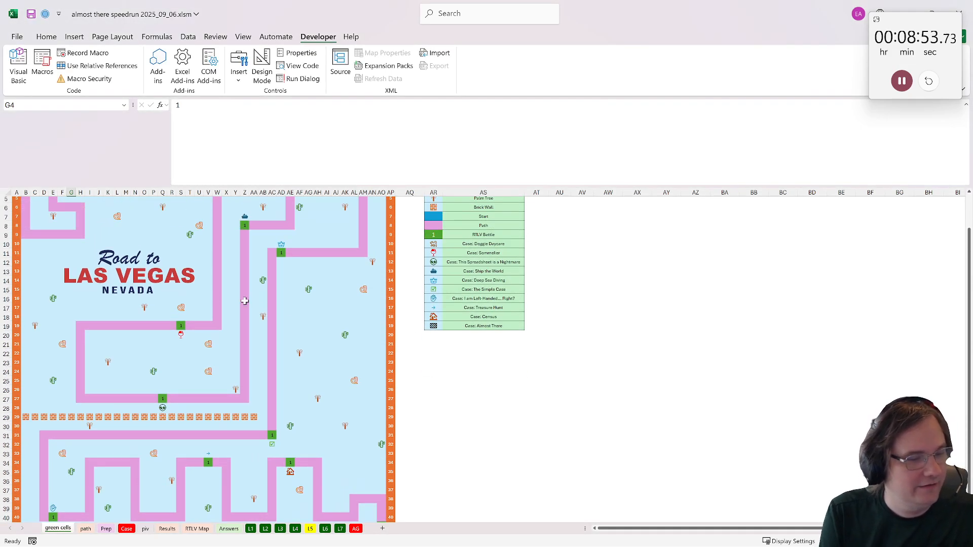
pyautogui.click(563, 202)
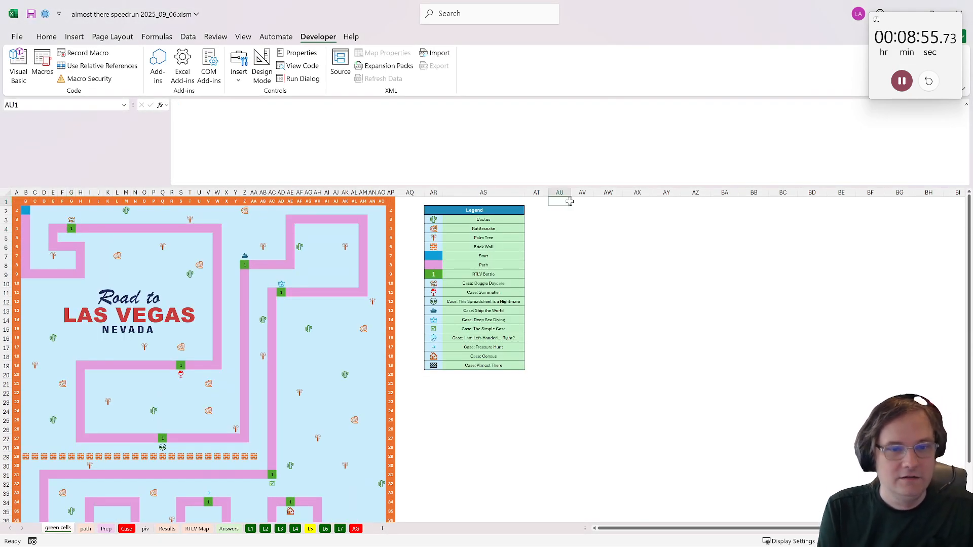
pyautogui.write('=xotocl')
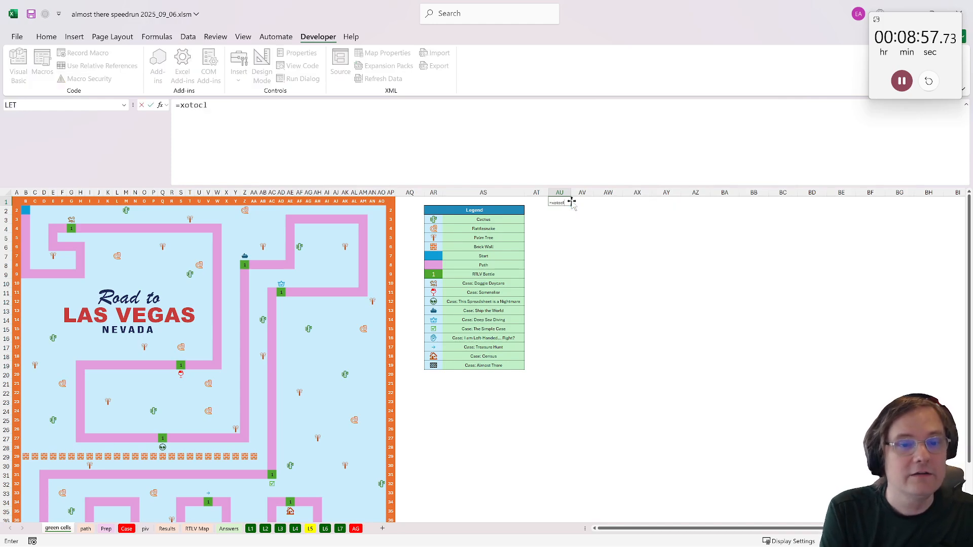
pyautogui.write('o')
pyautogui.press('Escape')
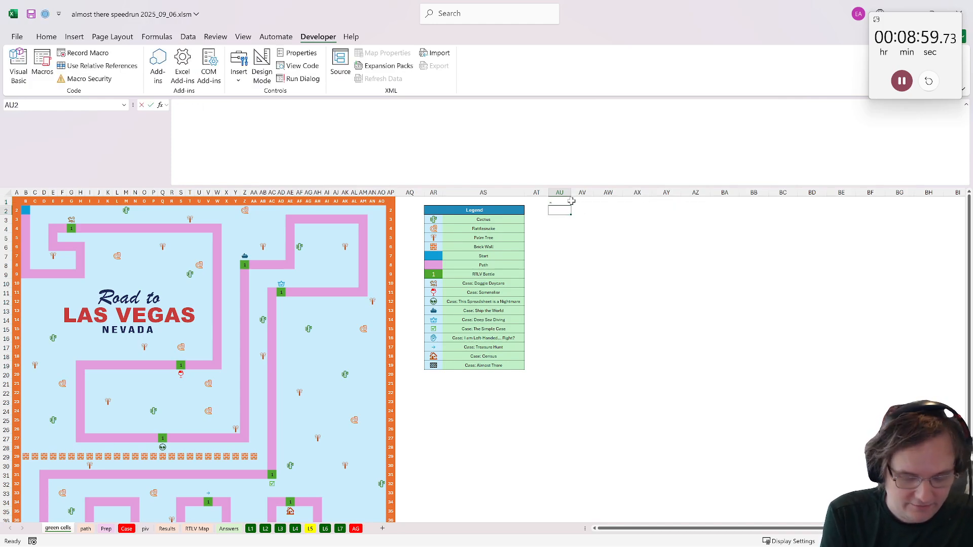
# - List the addresses and contents of the green cells map from AU2 with the formula =xtocol(B2:AO41)
pyautogui.write('=xtocol(')
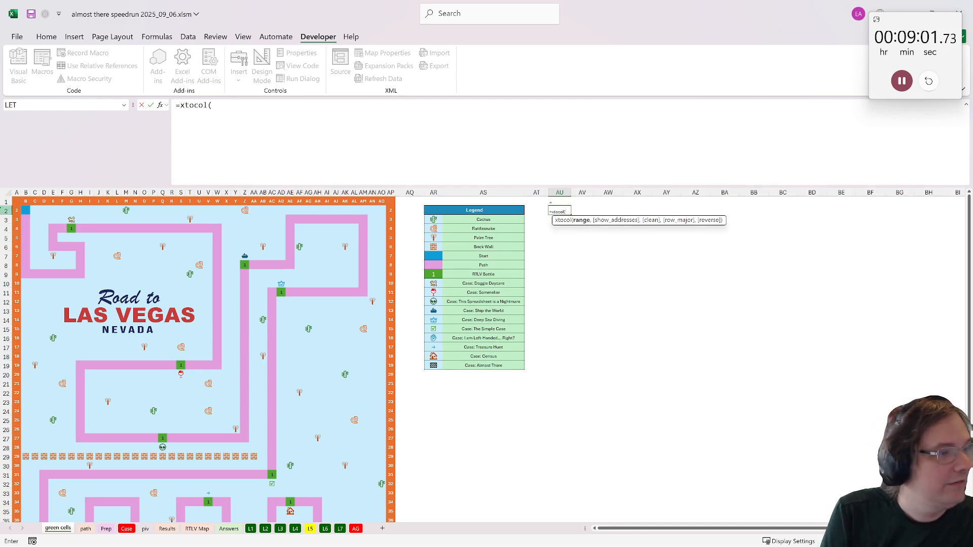
pyautogui.click(26, 210)
pyautogui.scroll(-5, 332, 341)
pyautogui.keyDown('shift'); pyautogui.click(383, 427); pyautogui.keyUp('shift')
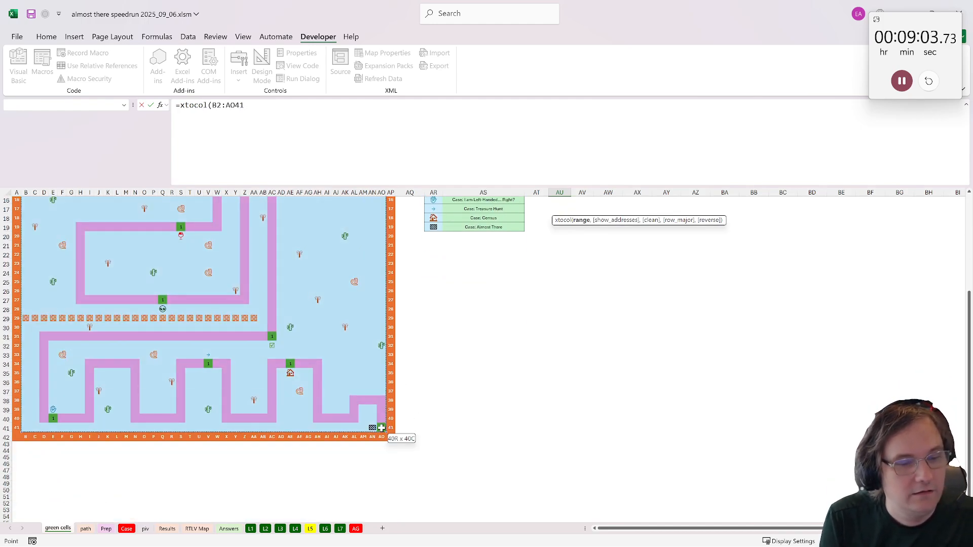
pyautogui.press('Return')
# - Add a filter to the AU2:AV2 list and show only the rows whose content is 1
pyautogui.moveTo(561, 211); pyautogui.dragTo(575, 211)
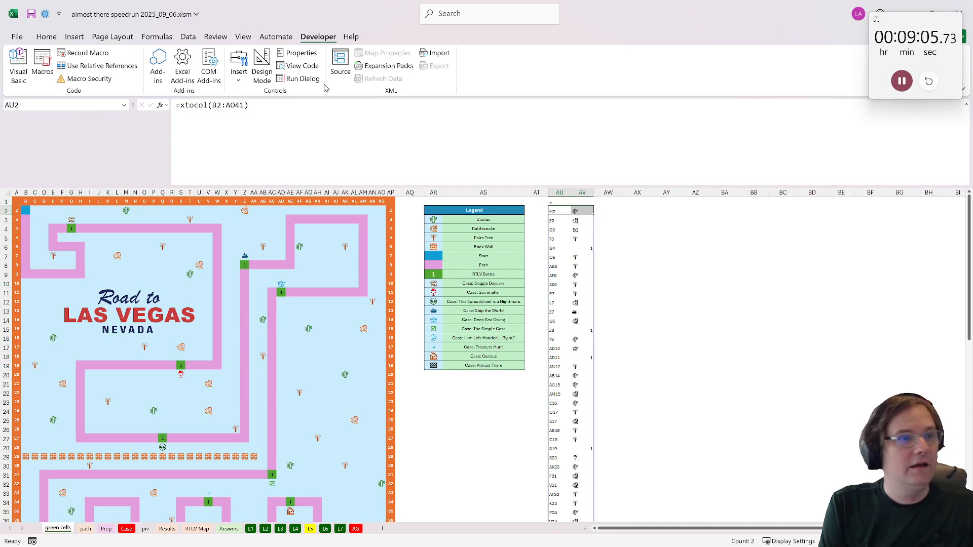
pyautogui.click(188, 37)
pyautogui.click(437, 70)
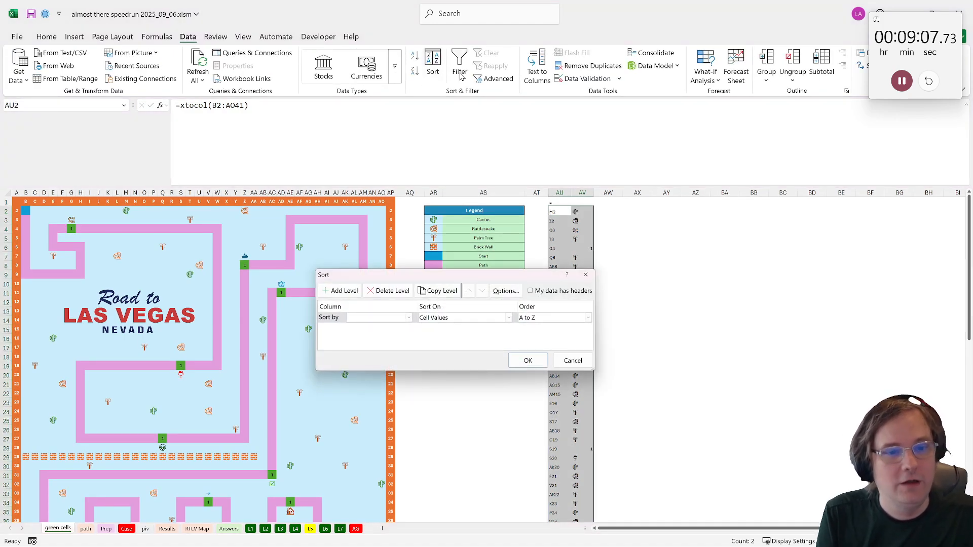
pyautogui.click(586, 276)
pyautogui.click(459, 68)
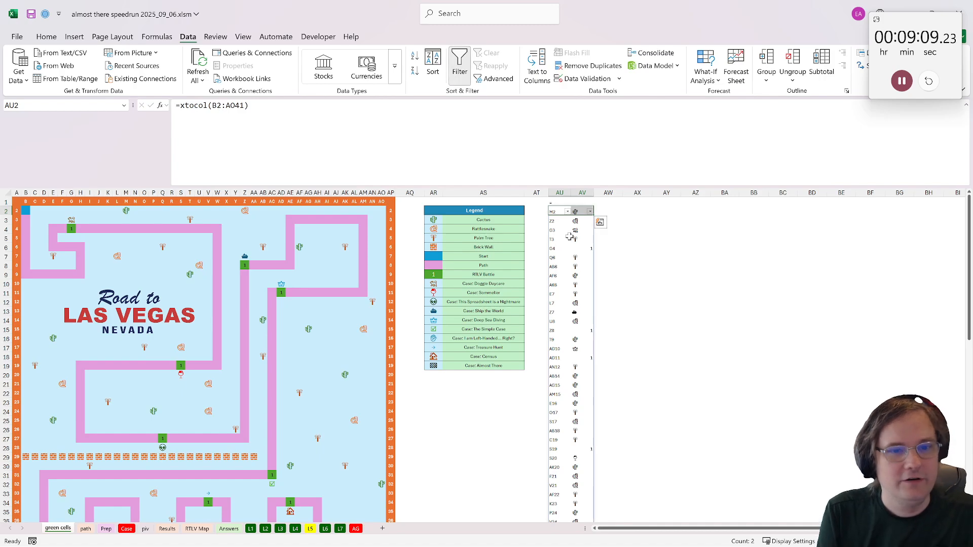
pyautogui.click(590, 211)
pyautogui.click(611, 336)
pyautogui.click(611, 345)
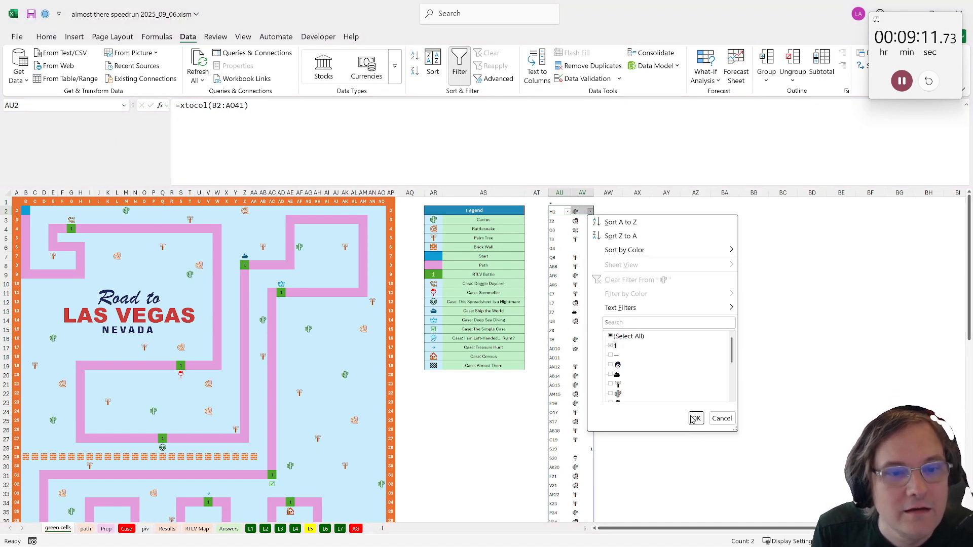
pyautogui.click(695, 418)
# - Copy the filtered battle addresses to AU97 below the list, and remove the filter
pyautogui.moveTo(555, 221); pyautogui.dragTo(552, 289)
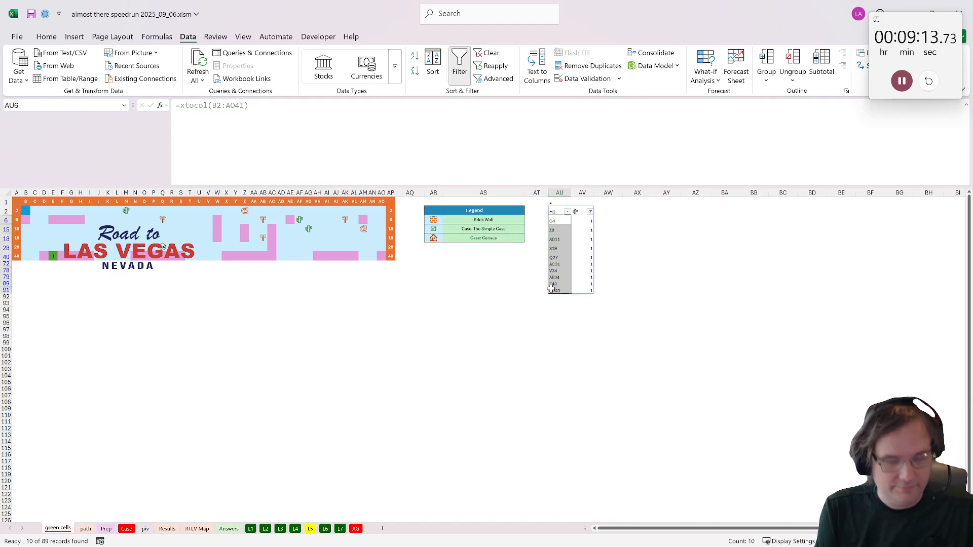
pyautogui.hotkey('ctrl', 'c')
pyautogui.click(563, 330)
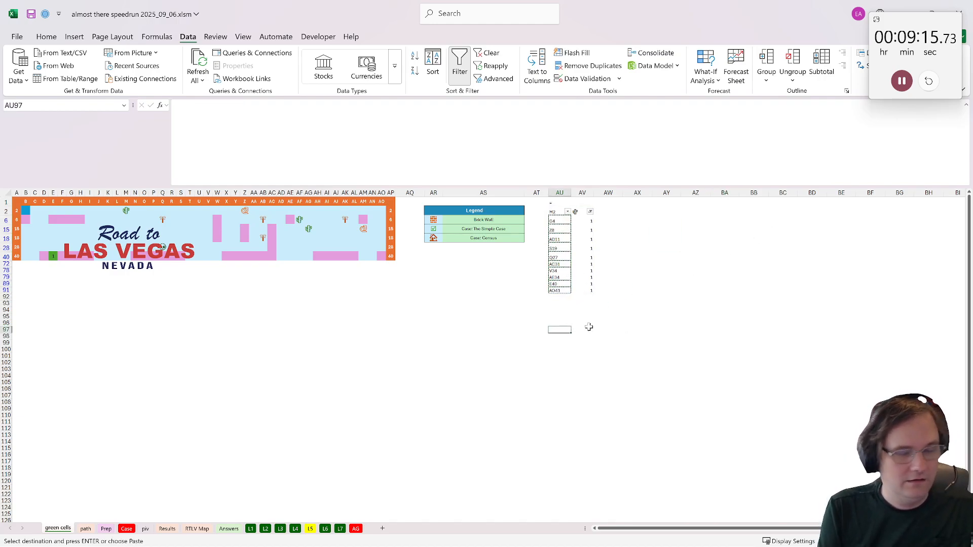
pyautogui.hotkey('ctrl', 'v')
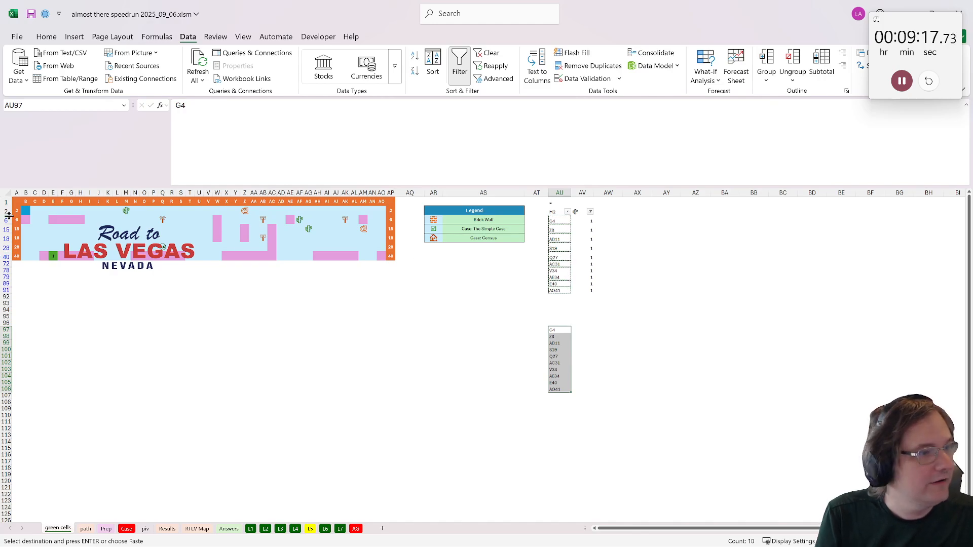
pyautogui.click(7, 212)
pyautogui.click(462, 81)
pyautogui.scroll(-20, 579, 337)
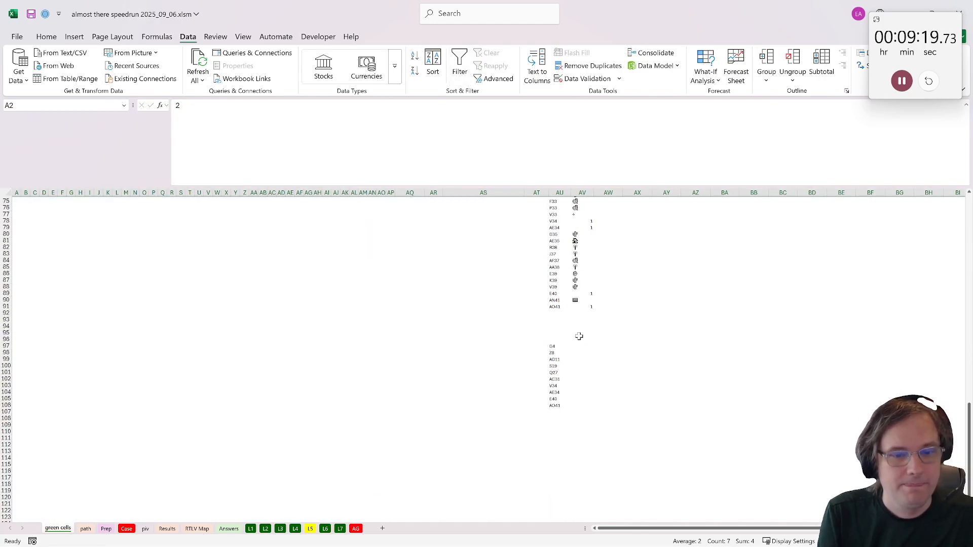
# - Copy the battle addresses in AU97:AU106 to the L5 sheet, starting at E21
pyautogui.moveTo(560, 346); pyautogui.dragTo(561, 406)
pyautogui.hotkey('ctrl', 'c')
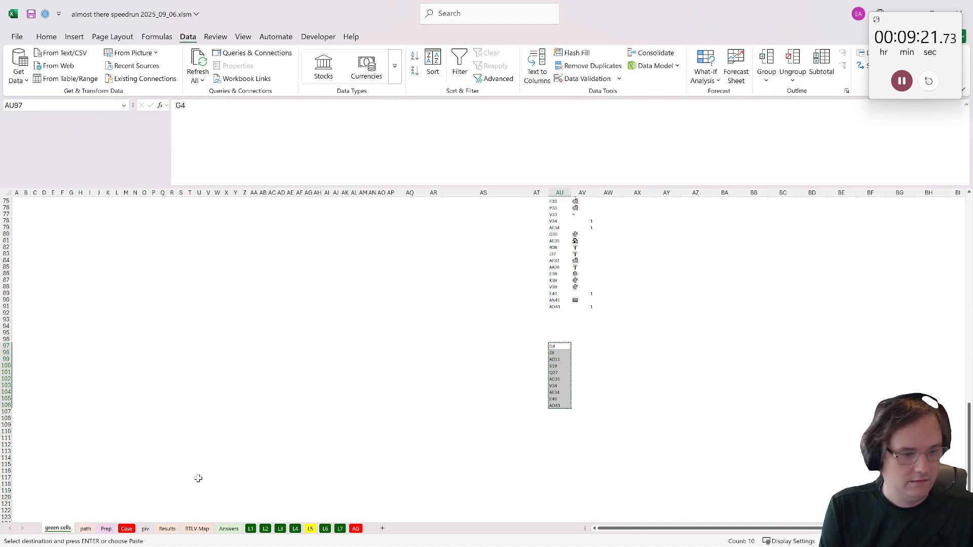
pyautogui.click(310, 529)
pyautogui.press('Return')
# - Look up the first battle cell's path number in F21 with =XLOOKUP(E21,path!AV:AV,path!AW:AW)
pyautogui.press('Right')
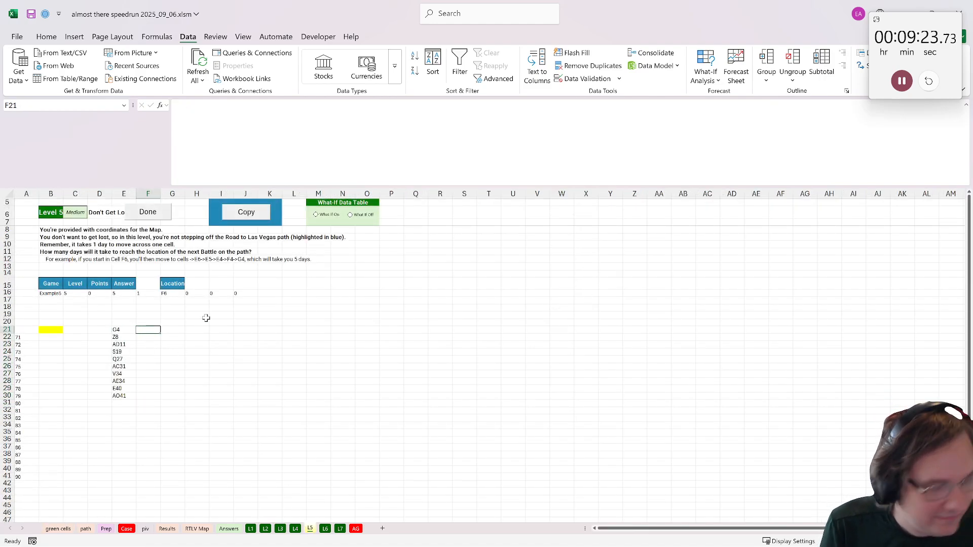
pyautogui.write('x')
pyautogui.press('BackSpace')
pyautogui.write('=xlookup(')
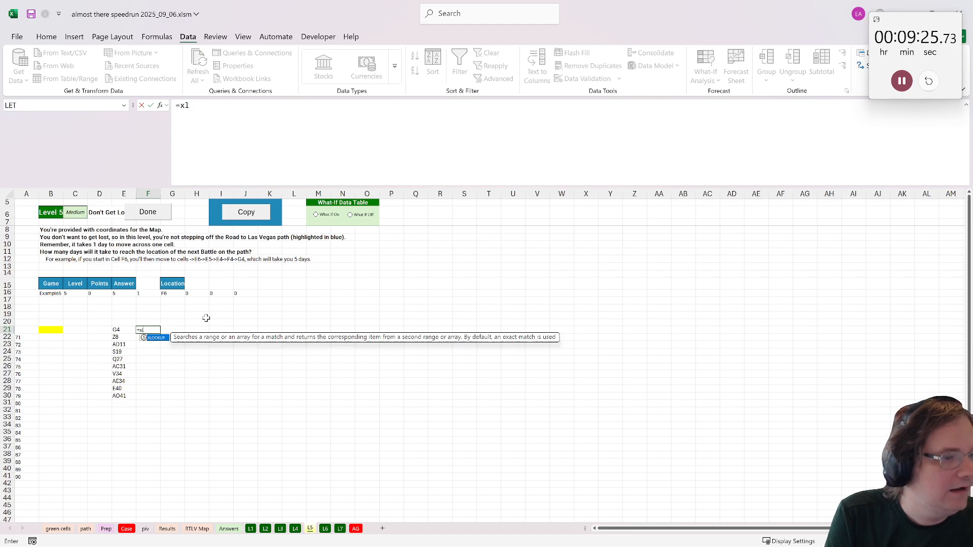
pyautogui.click(114, 331)
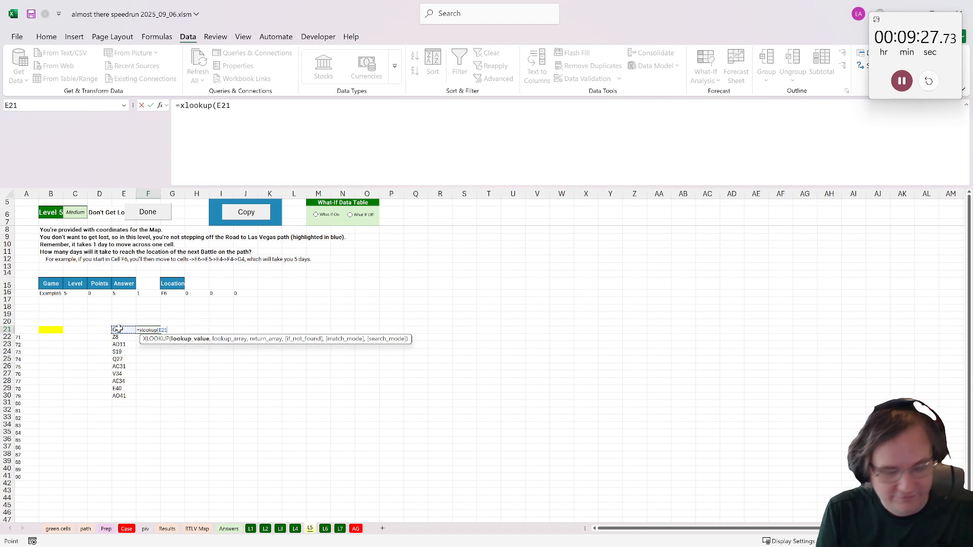
pyautogui.write(',')
pyautogui.click(86, 528)
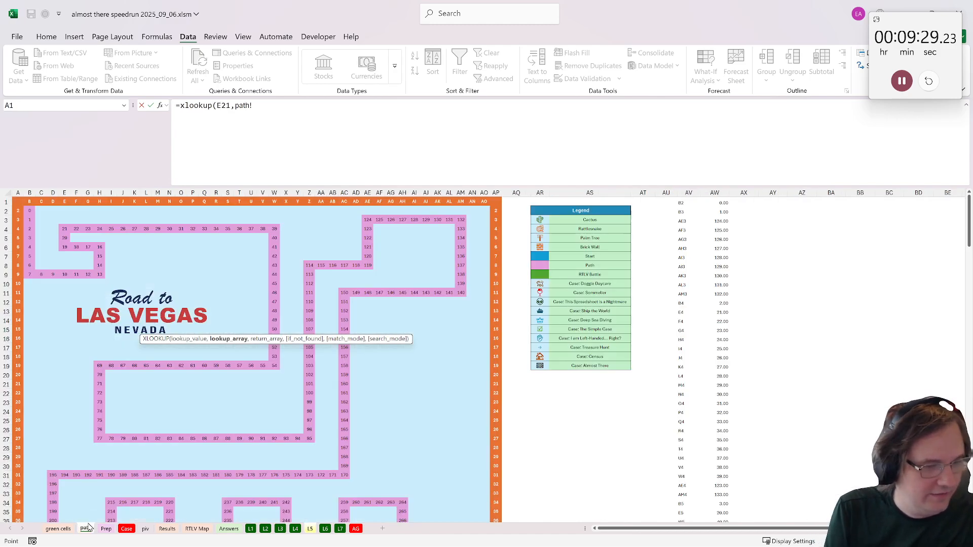
pyautogui.click(689, 193)
pyautogui.write(',')
pyautogui.click(710, 192)
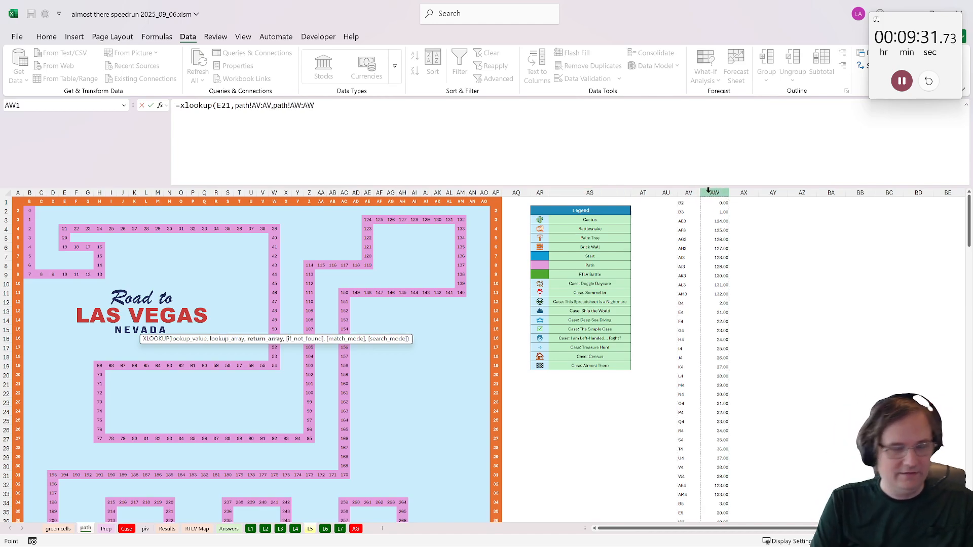
pyautogui.hotkey('ctrl', 'Return')
# - Copy the XLOOKUP formula from F21 down to F30 for the remaining battle addresses
pyautogui.hotkey('ctrl', 'c')
pyautogui.keyDown('shift'); pyautogui.click(148, 397); pyautogui.keyUp('shift')
pyautogui.hotkey('ctrl', 'v')
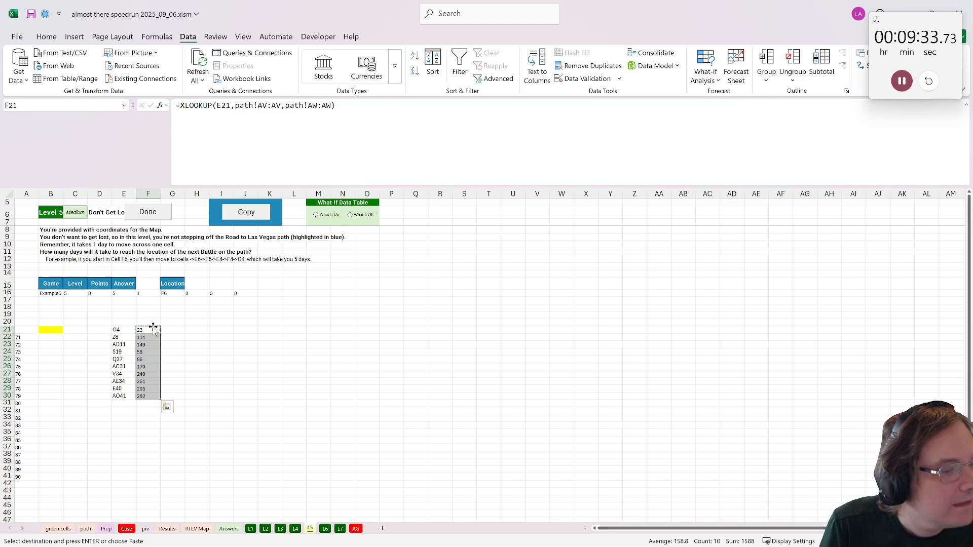
# - Label the battle lookup columns "add" in E20 and "steps" in F20
pyautogui.click(124, 322)
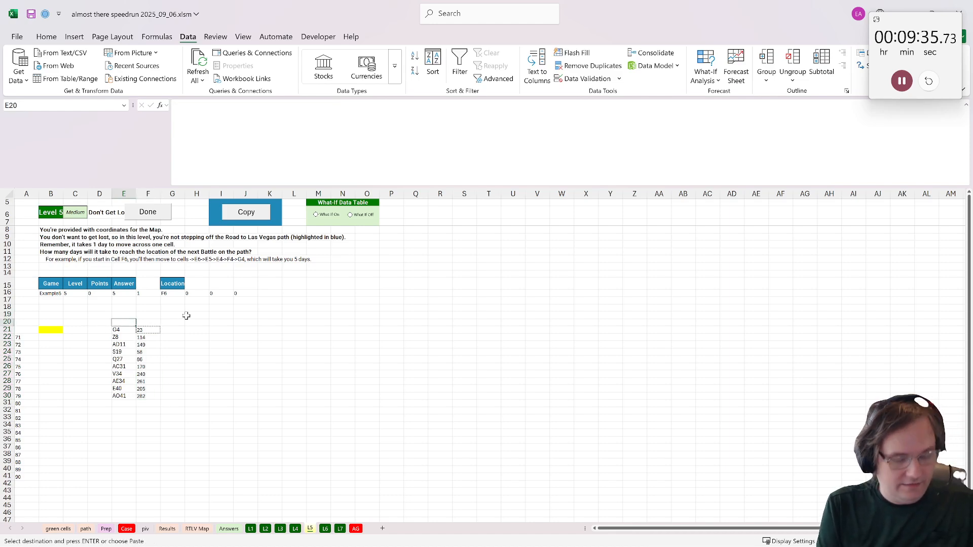
pyautogui.write('add')
pyautogui.press('Tab')
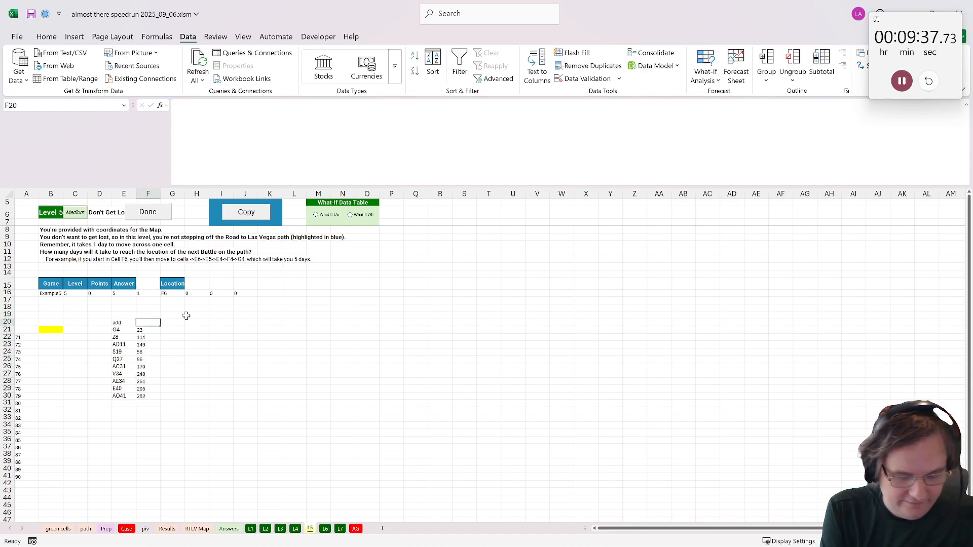
pyautogui.write('steps')
pyautogui.press('Return')
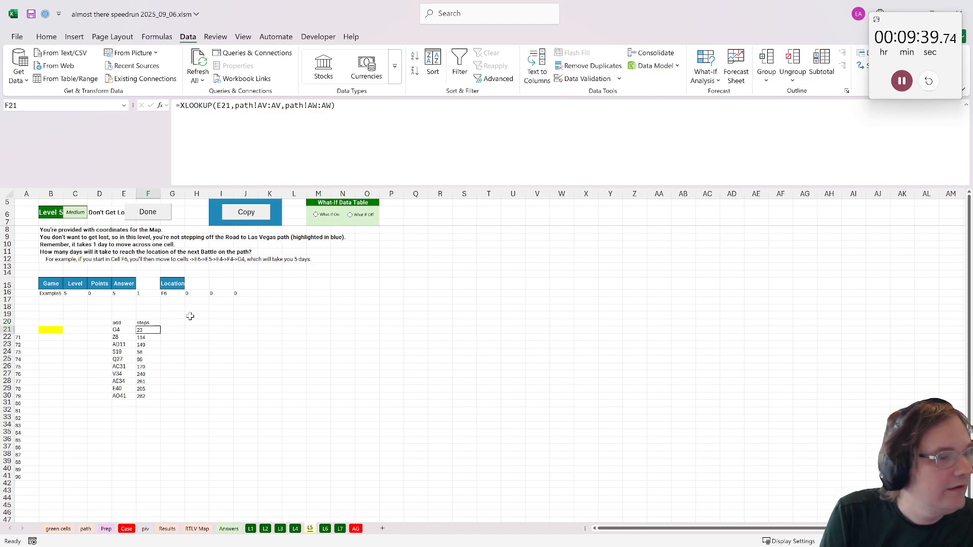
# - Add a filter to the table E20:F30 and sort it by steps from smallest to largest
pyautogui.moveTo(124, 322); pyautogui.dragTo(150, 399)
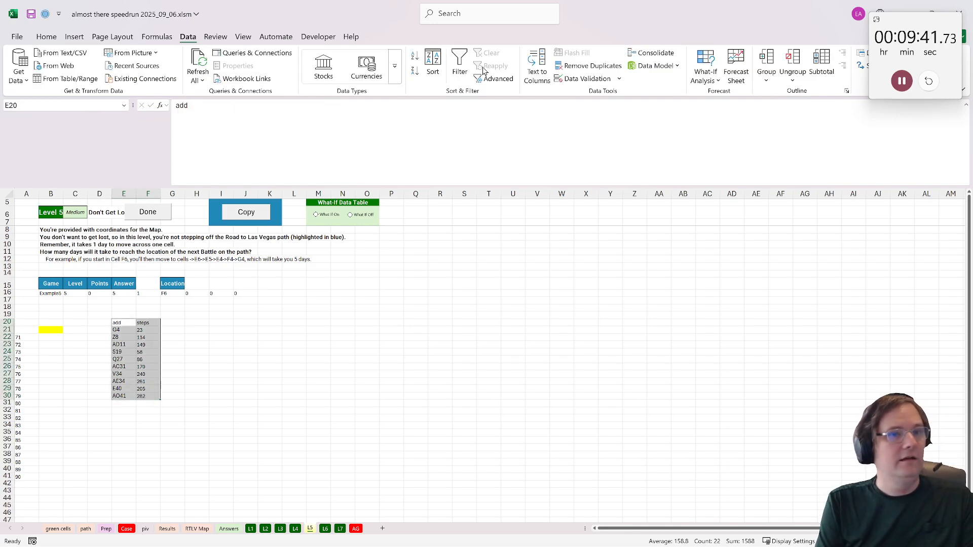
pyautogui.click(460, 66)
pyautogui.click(157, 323)
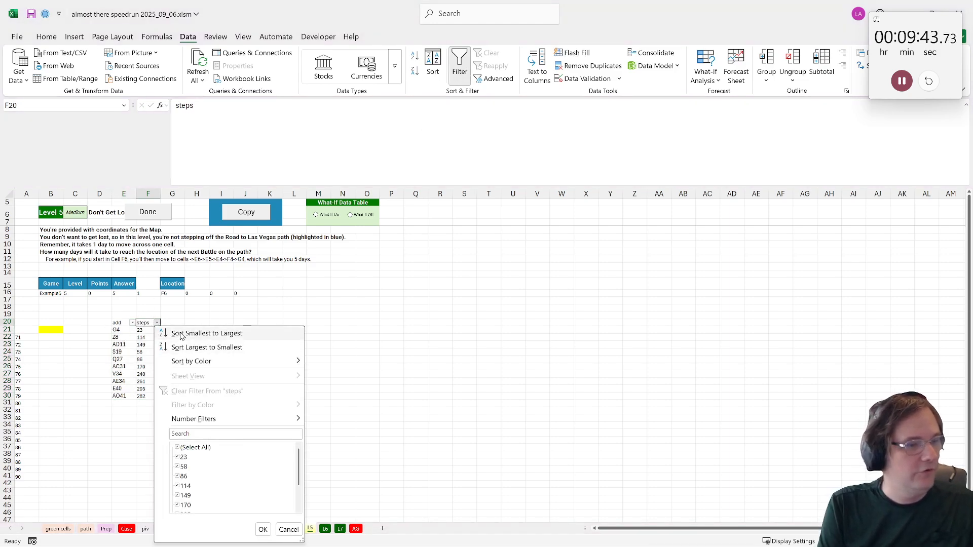
pyautogui.click(190, 334)
pyautogui.click(214, 324)
pyautogui.click(201, 326)
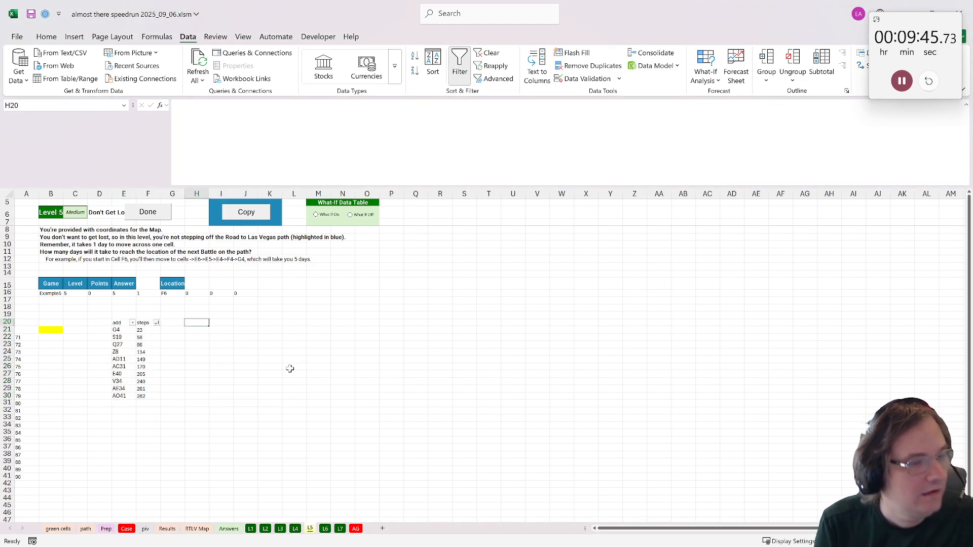
# - Look up the location's path number in G17 with =XLOOKUP(G16,path!AV:AV,path!AW:AW)
pyautogui.click(176, 301)
pyautogui.write('=')
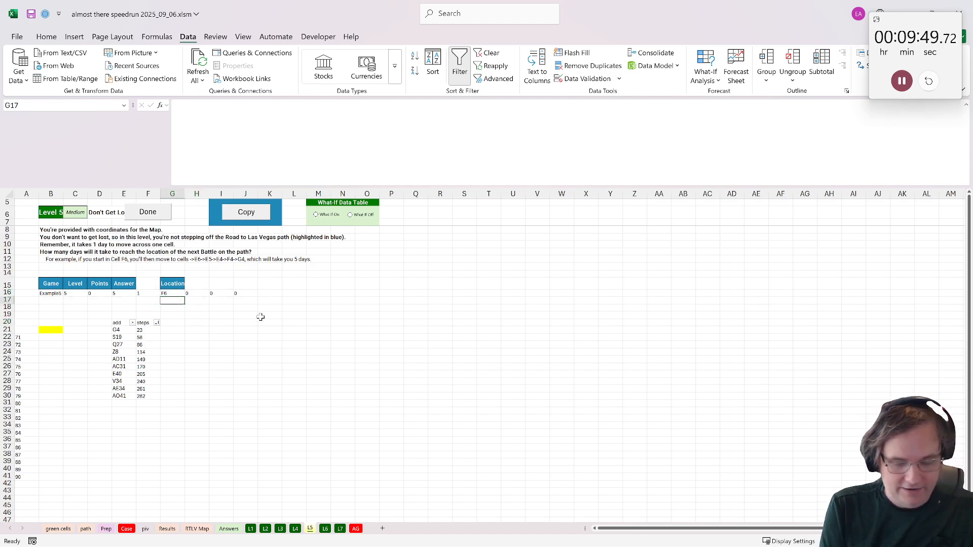
pyautogui.write('xlookuP(')
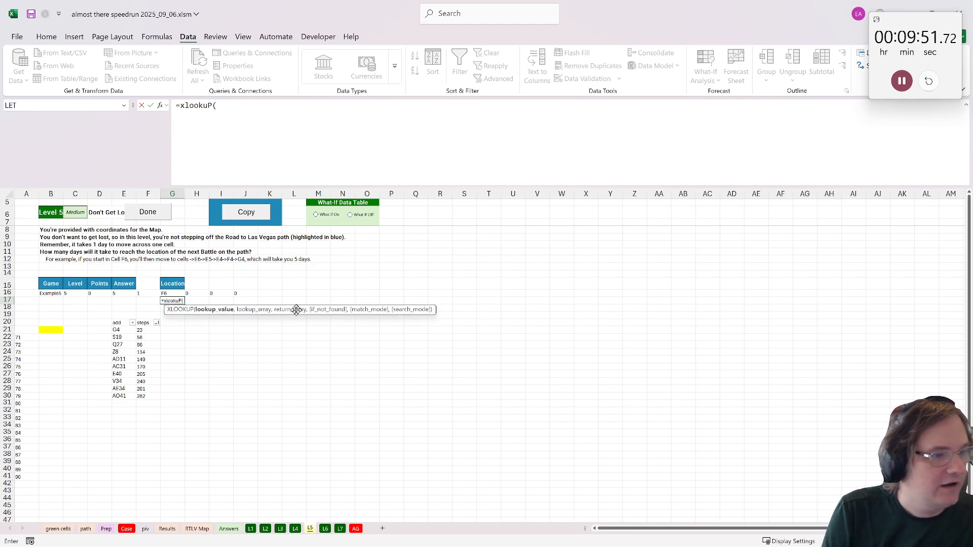
pyautogui.click(172, 293)
pyautogui.write(',')
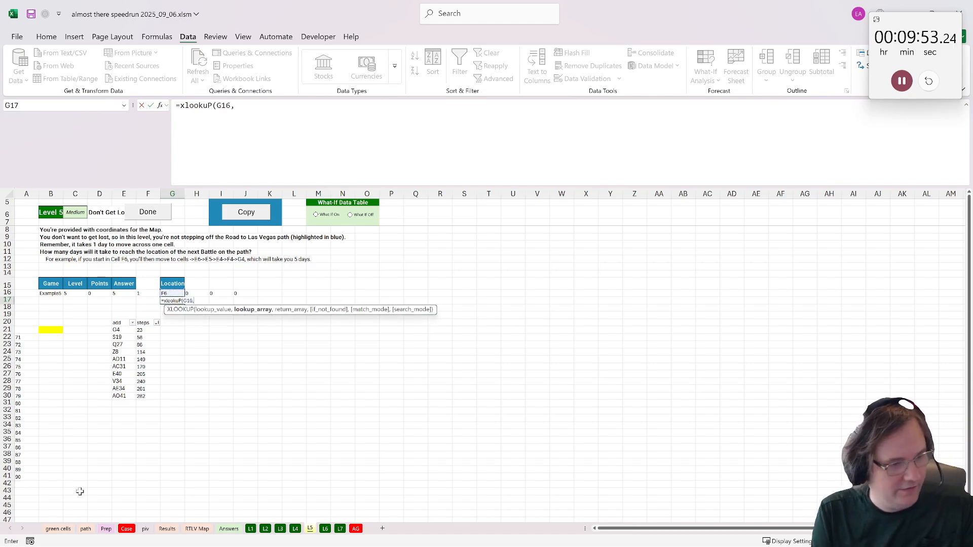
pyautogui.click(86, 528)
pyautogui.click(690, 193)
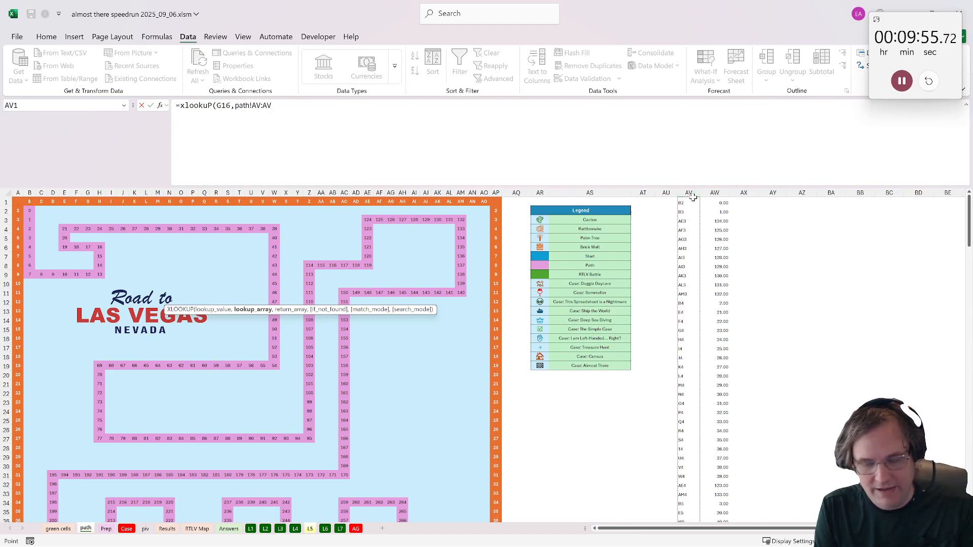
pyautogui.write(',')
pyautogui.click(715, 193)
pyautogui.press('Return')
# - Find the next battle's step number in I20 with =XLOOKUP(G17,F21:F30,F21:F30,,1), matching exact or next larger
pyautogui.click(227, 321)
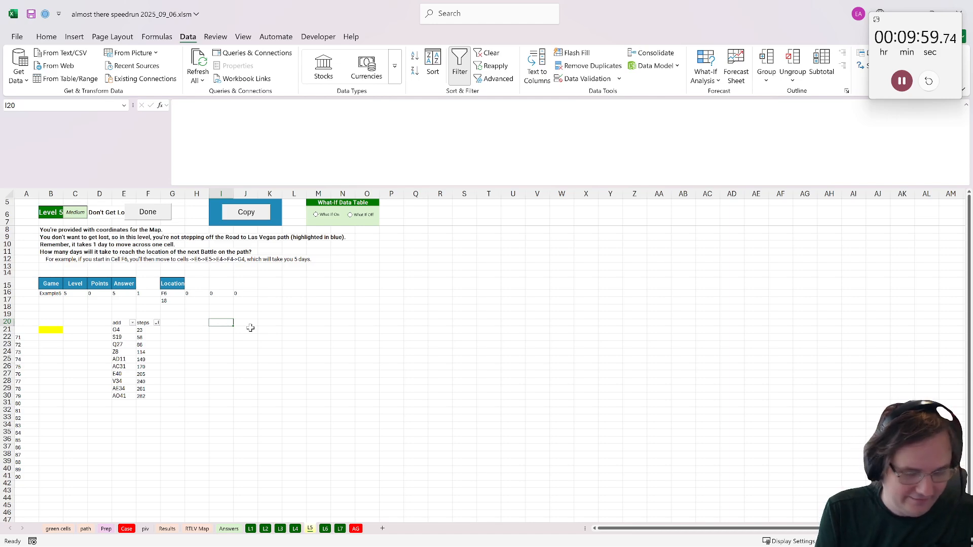
pyautogui.write('=xlookup(')
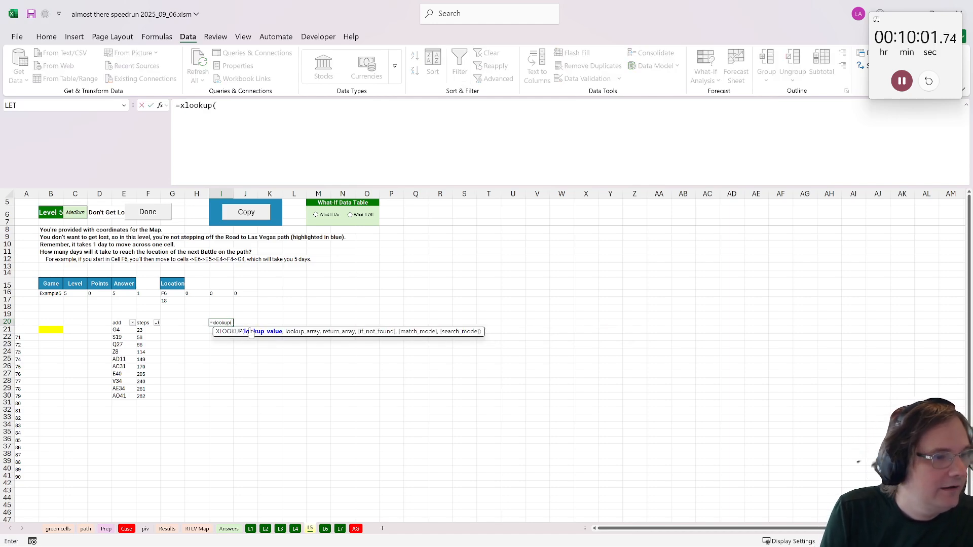
pyautogui.click(173, 300)
pyautogui.write(',')
pyautogui.moveTo(144, 330); pyautogui.dragTo(137, 397)
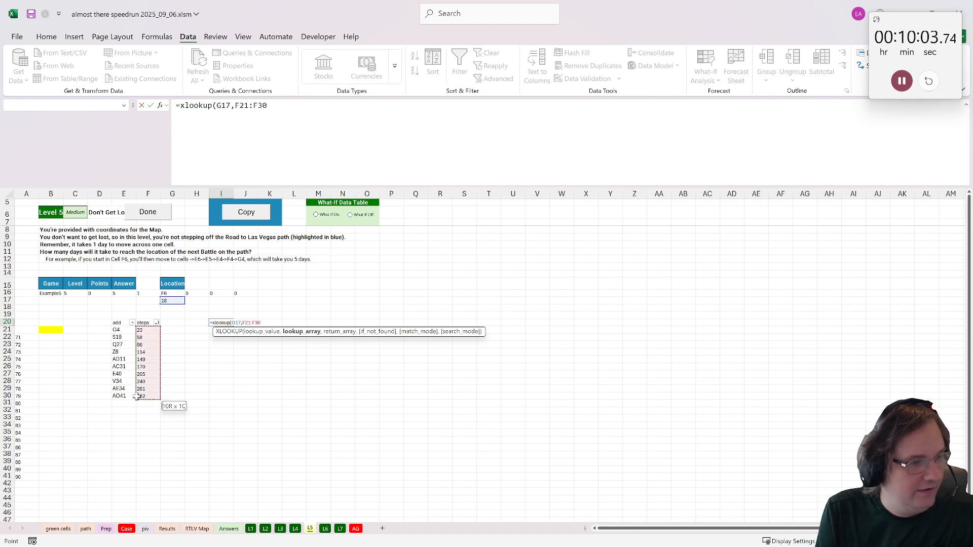
pyautogui.write(',')
pyautogui.moveTo(144, 330); pyautogui.dragTo(147, 394)
pyautogui.write(',,')
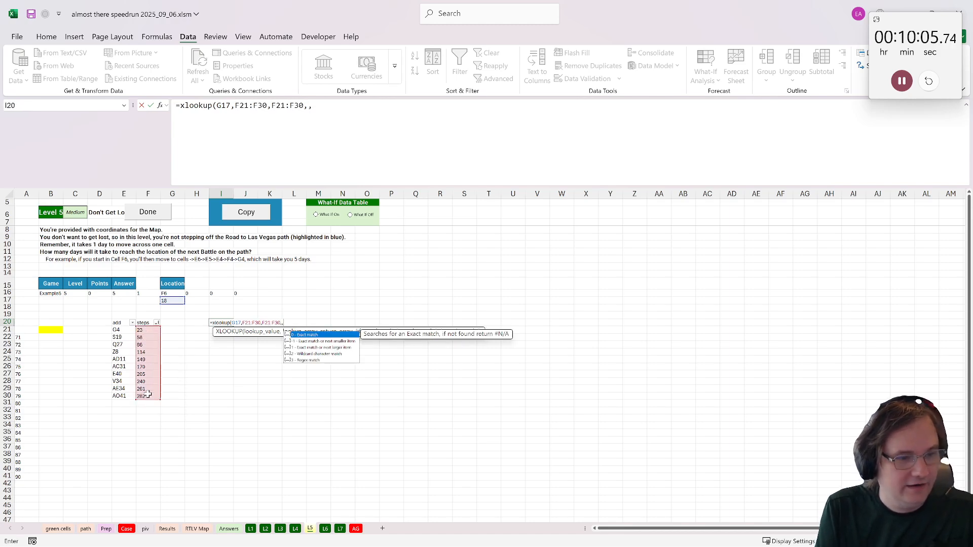
pyautogui.write('1')
pyautogui.press('Return')
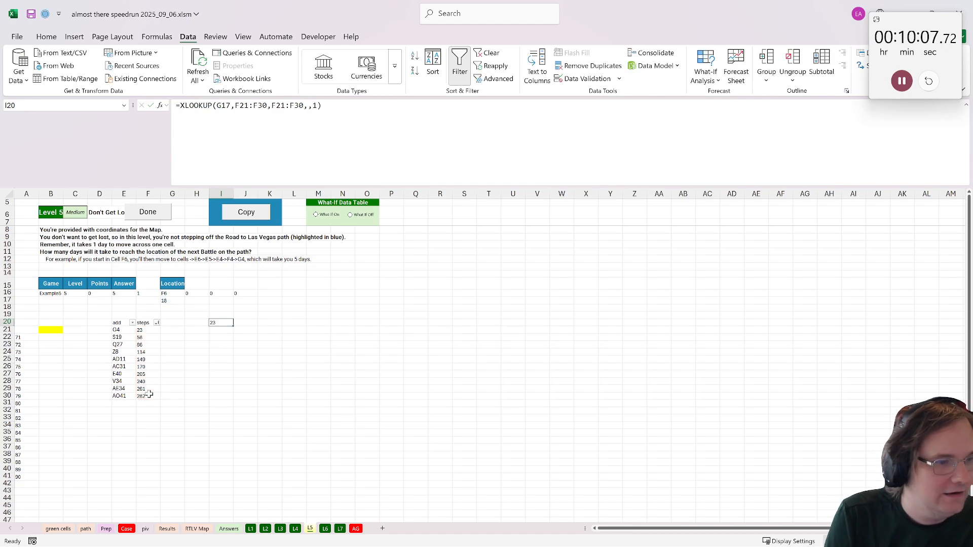
# - Calculate the Level 5 answer in the yellow cell B21 as =I20-G17 and mark the level as done
pyautogui.click(57, 330)
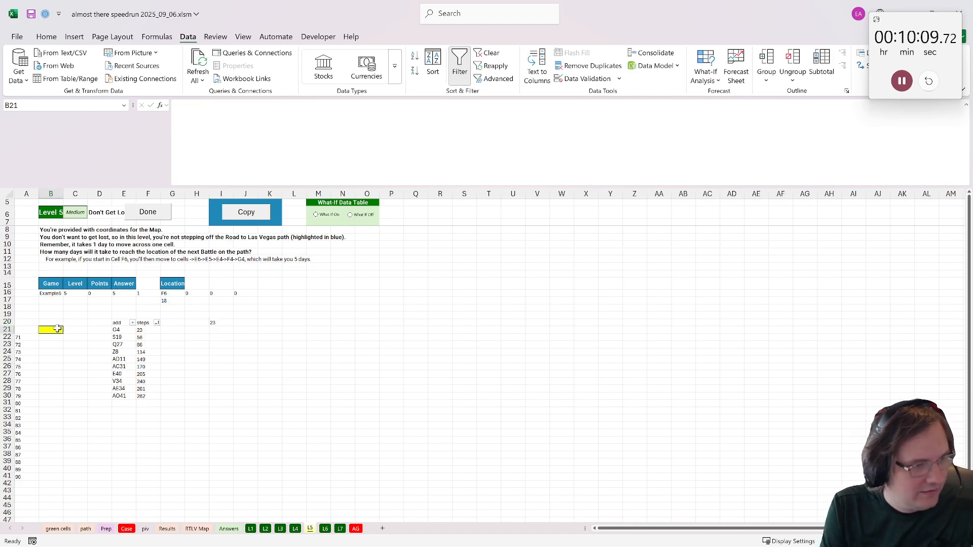
pyautogui.write('=')
pyautogui.write('-')
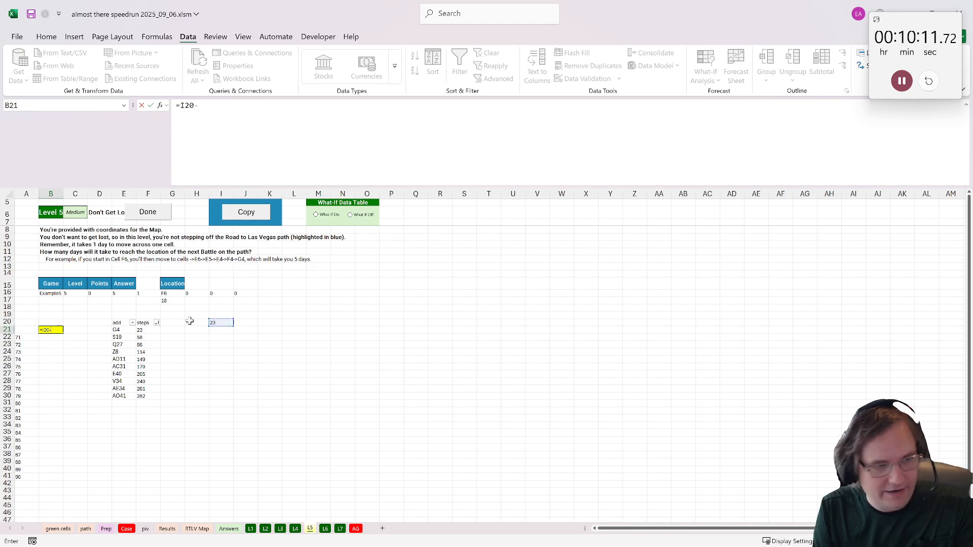
pyautogui.click(171, 301)
pyautogui.press('Return')
pyautogui.click(150, 215)
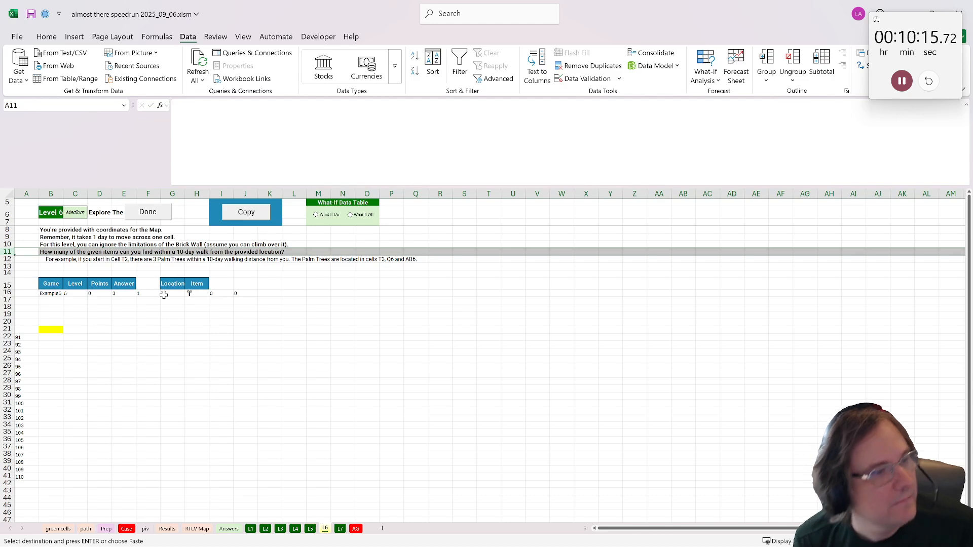
# - List the map's items with their addresses in AW1 of the RTLV Map sheet using =xtocol(B2:AO41)
pyautogui.click(83, 332)
pyautogui.click(152, 325)
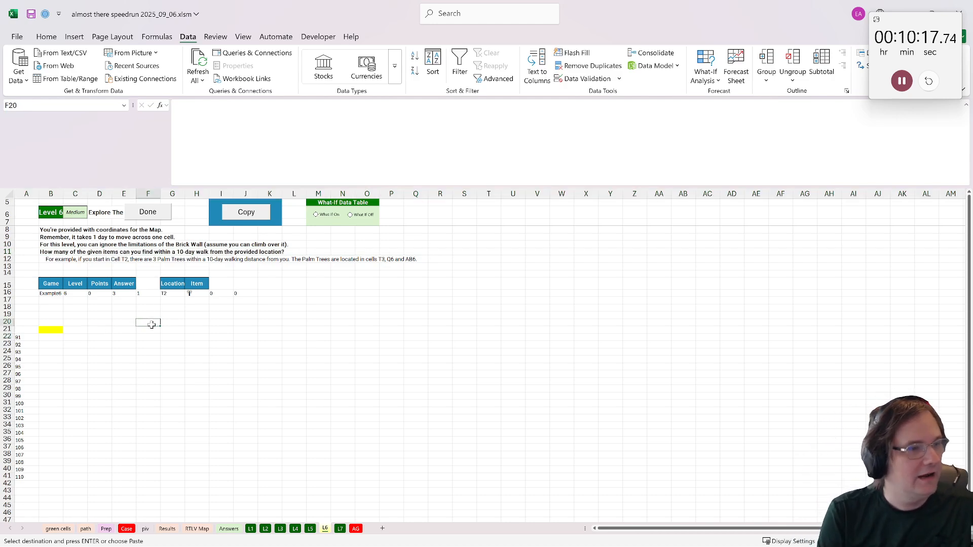
pyautogui.click(122, 330)
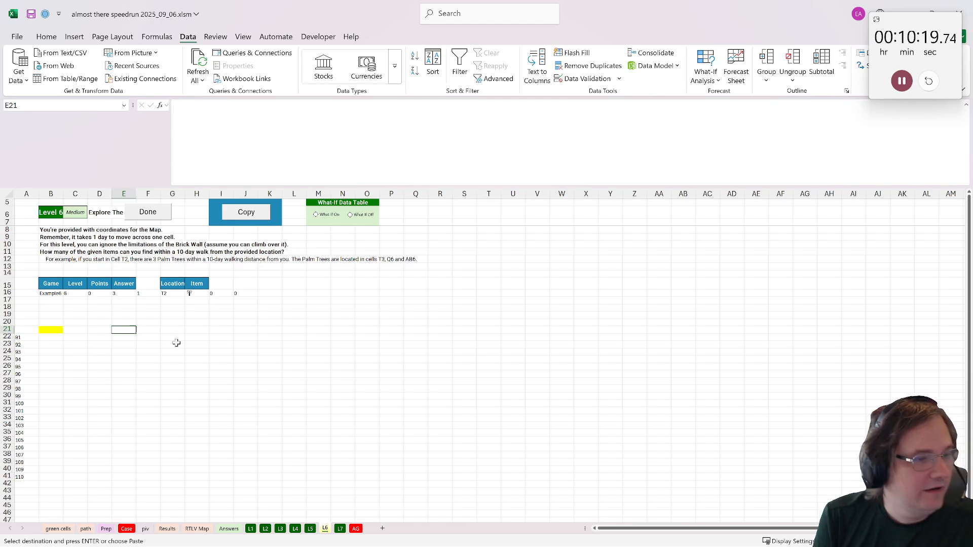
pyautogui.click(197, 528)
pyautogui.click(608, 202)
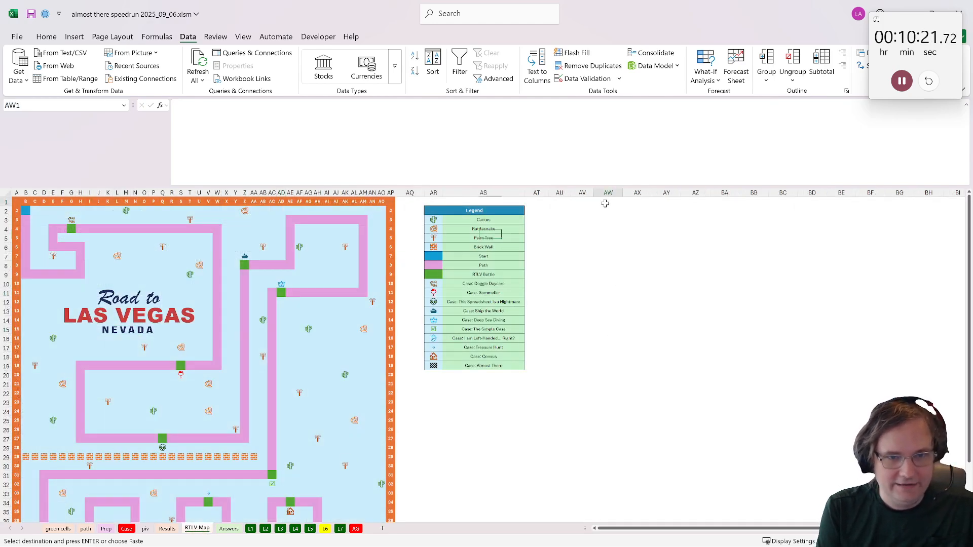
pyautogui.write('=xto')
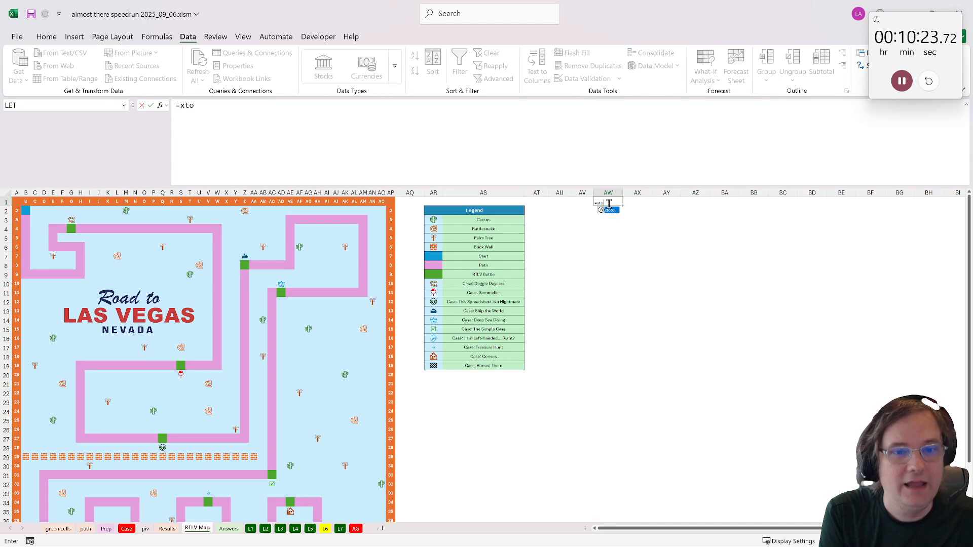
pyautogui.write('col(')
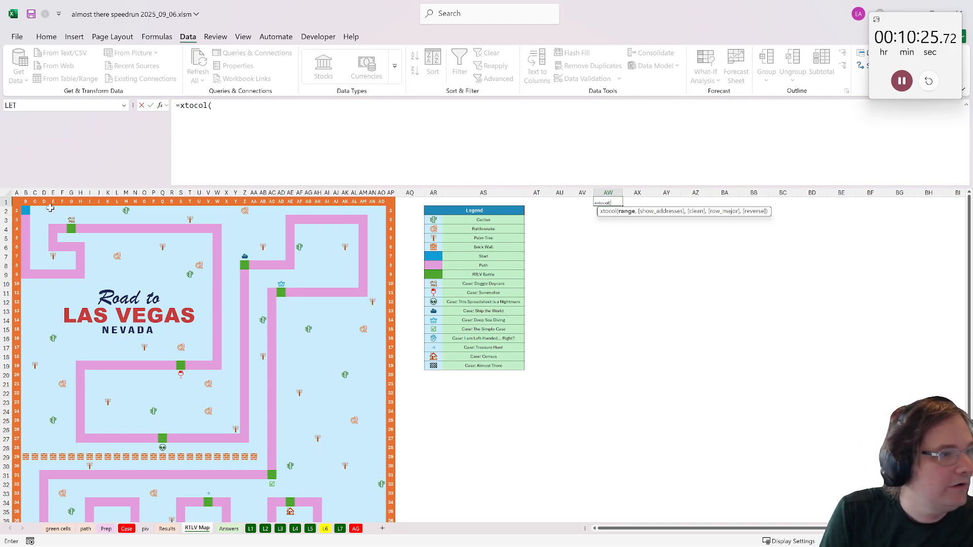
pyautogui.click(21, 211)
pyautogui.scroll(-7, 299, 381)
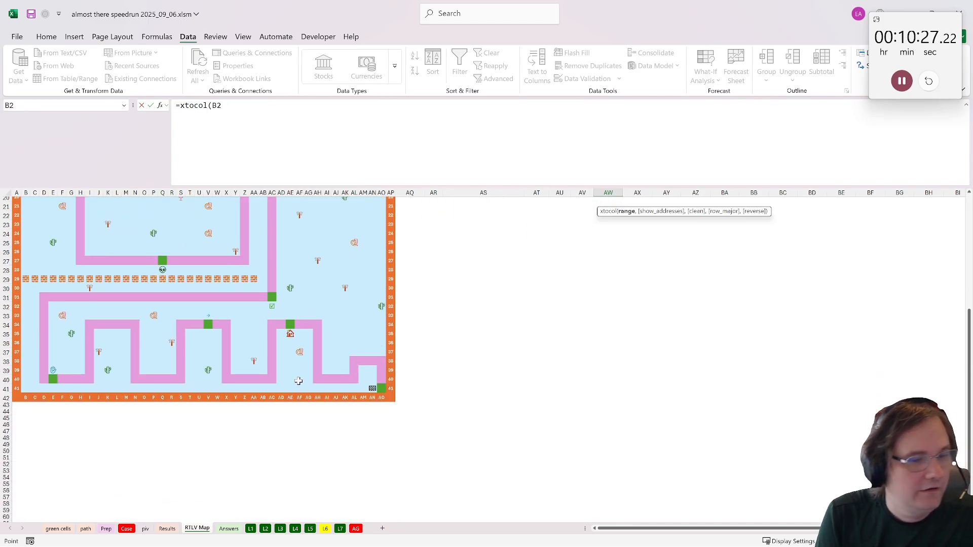
pyautogui.keyDown('shift'); pyautogui.click(388, 388); pyautogui.keyUp('shift')
pyautogui.press('Return')
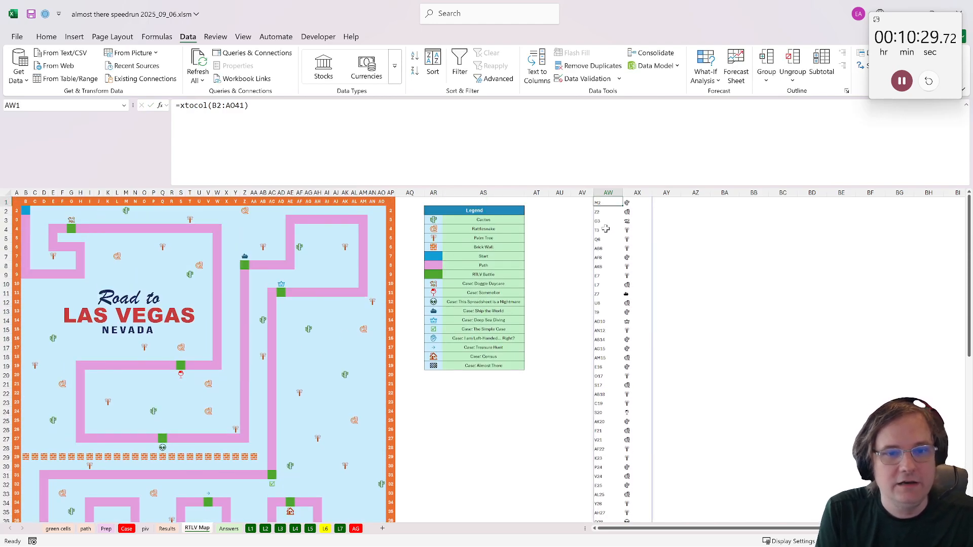
# - Copy the whole address and item list from columns AW:AX to the L6 sheet, starting at E21
pyautogui.moveTo(606, 204); pyautogui.dragTo(635, 230)
pyautogui.hotkey('ctrl', 'shift', 'Down')
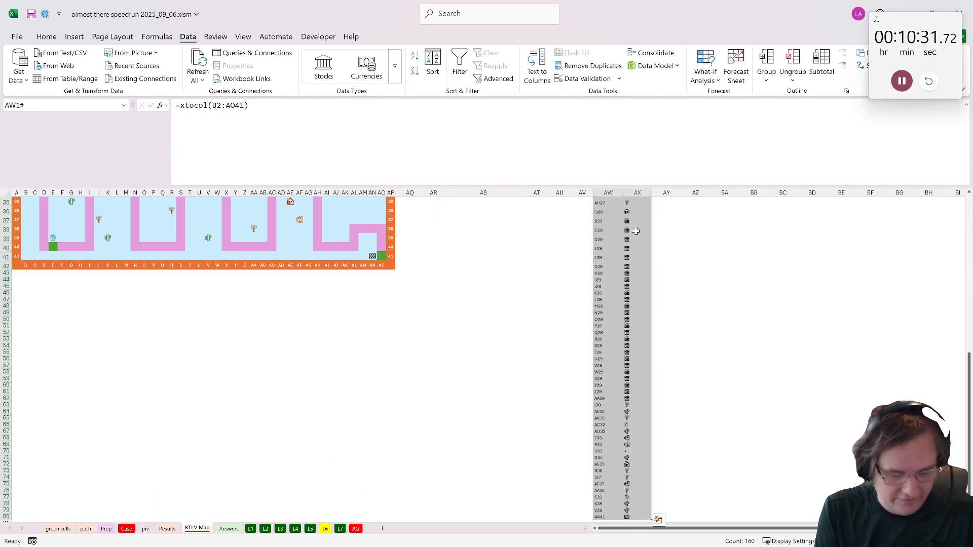
pyautogui.hotkey('ctrl', 'c')
pyautogui.click(325, 529)
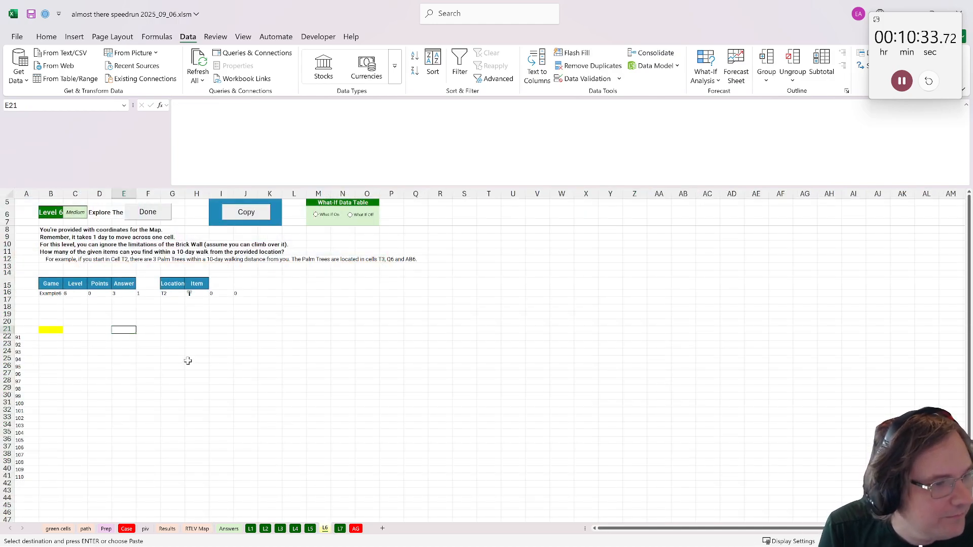
pyautogui.hotkey('ctrl', 'v')
# - Calculate each item's distance from the given location with =dist(E21,$G$16) in G21, filled down the list
pyautogui.click(182, 331)
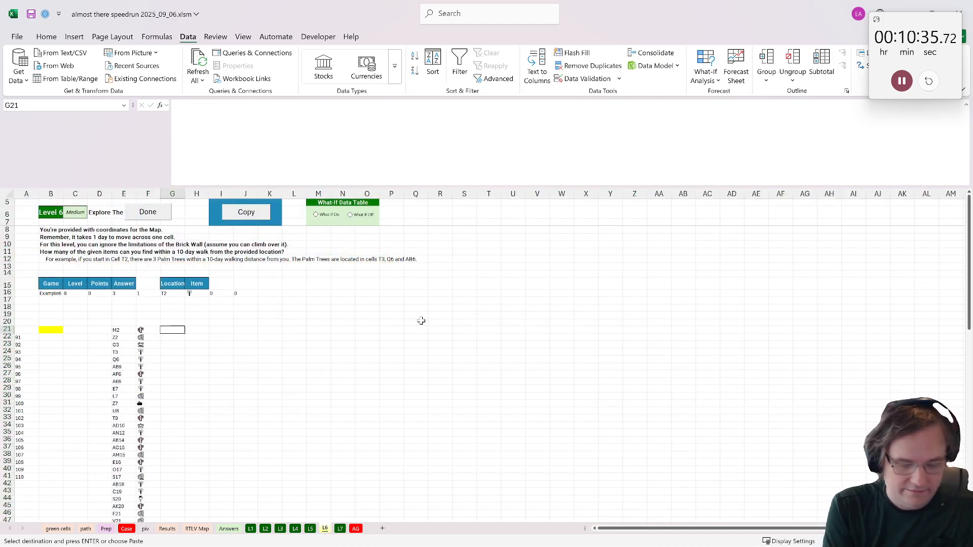
pyautogui.write('=dist(')
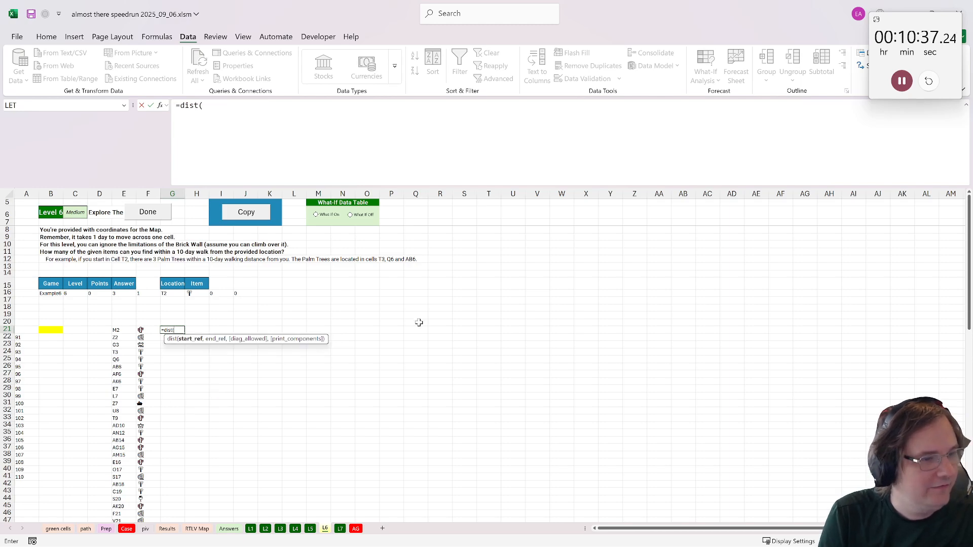
pyautogui.click(113, 331)
pyautogui.write(',m')
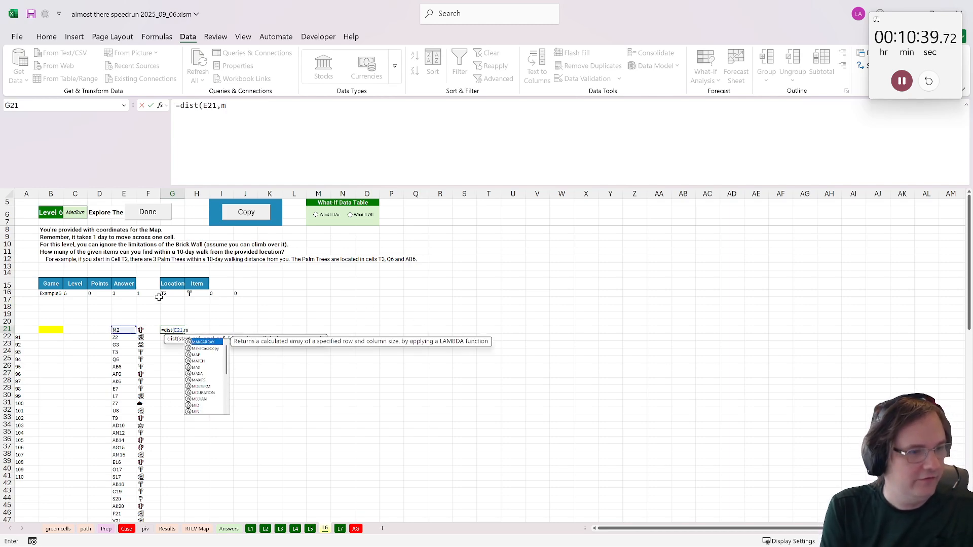
pyautogui.press('BackSpace')
pyautogui.click(173, 294)
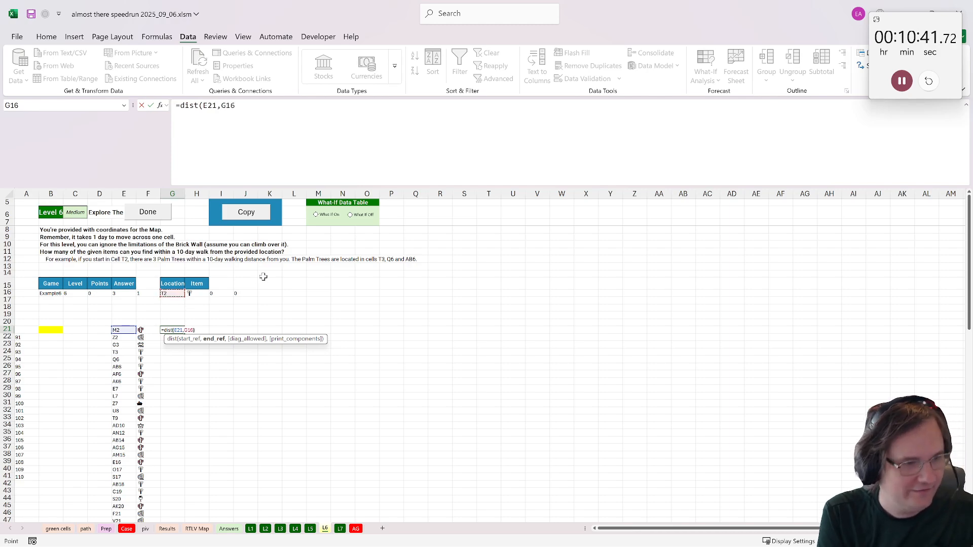
pyautogui.write(')')
pyautogui.click(229, 107)
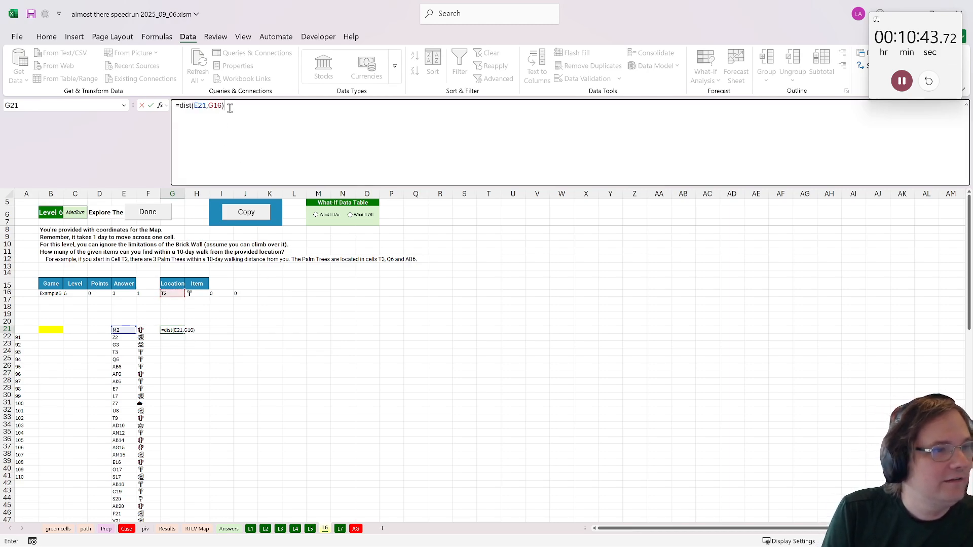
pyautogui.doubleClick(218, 107)
pyautogui.press('F4')
pyautogui.press('Return')
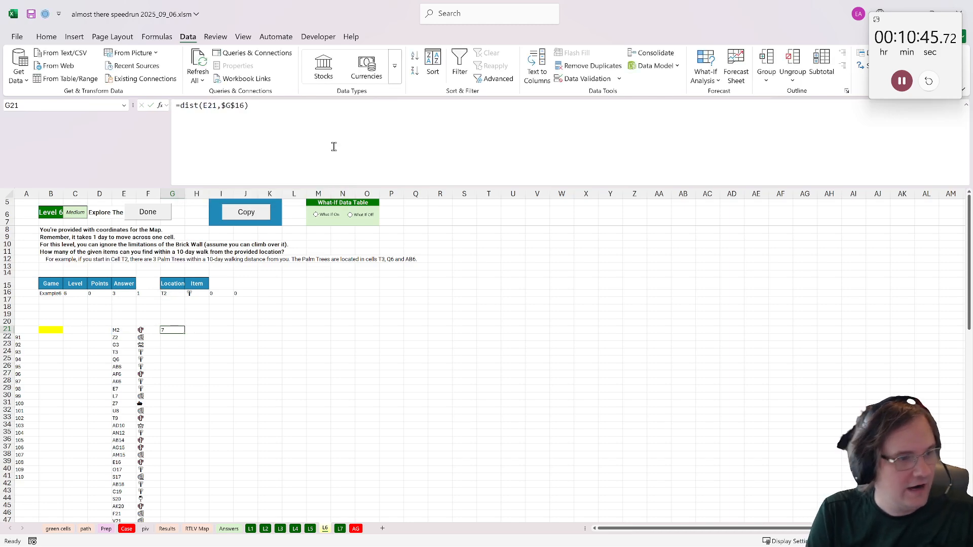
pyautogui.doubleClick(184, 332)
# - Flag matching items within 10 days using =IF(AND(G21<=10,F21=$H$16),1,0) in H21, filled down the list
pyautogui.press('Right')
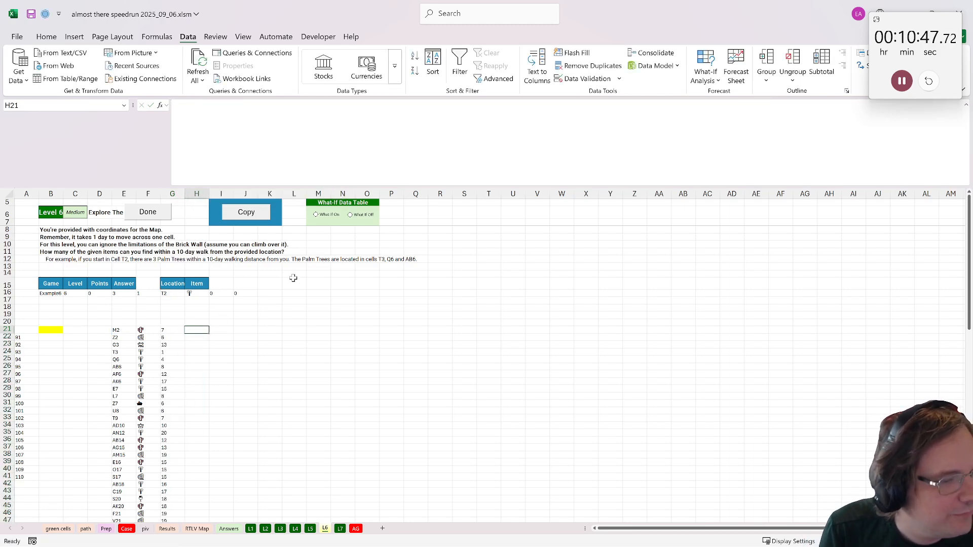
pyautogui.write('=if(')
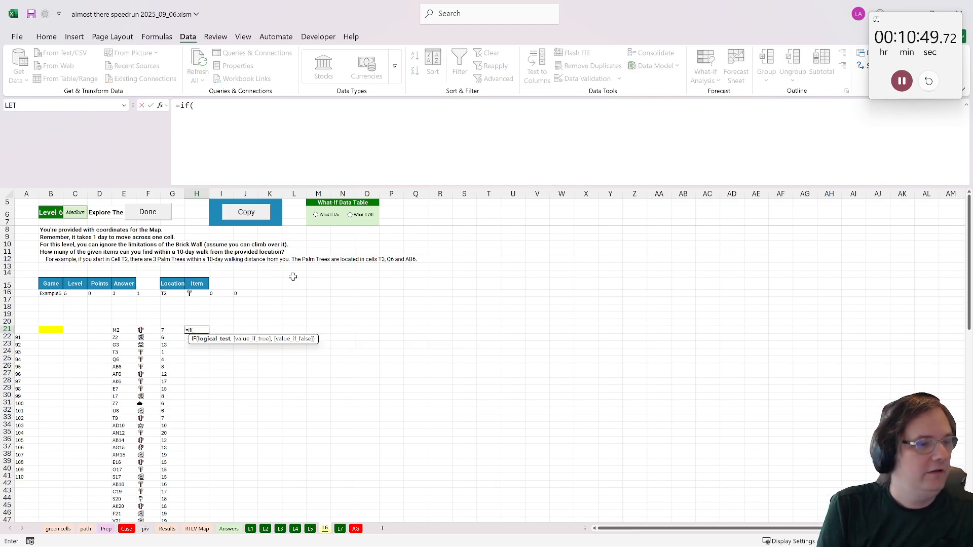
pyautogui.write('and')
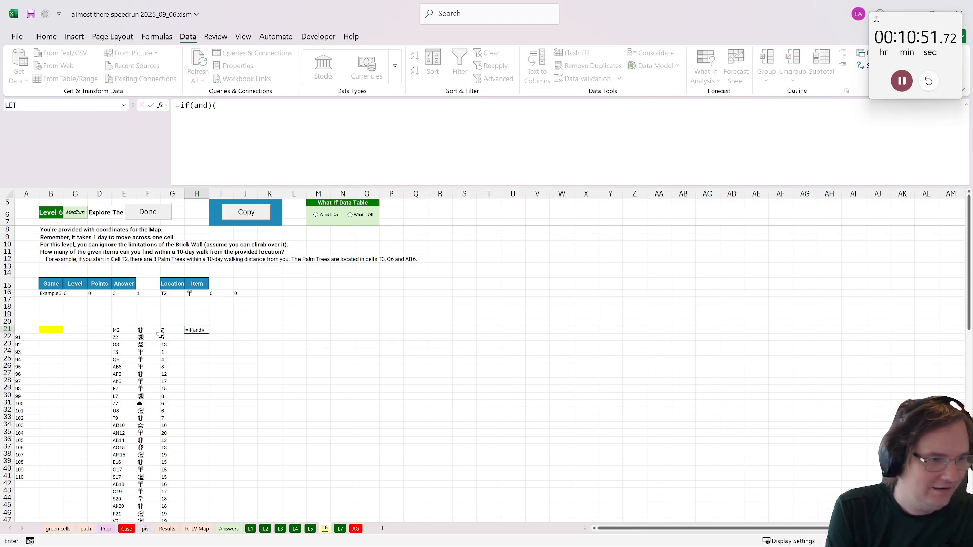
pyautogui.write('(')
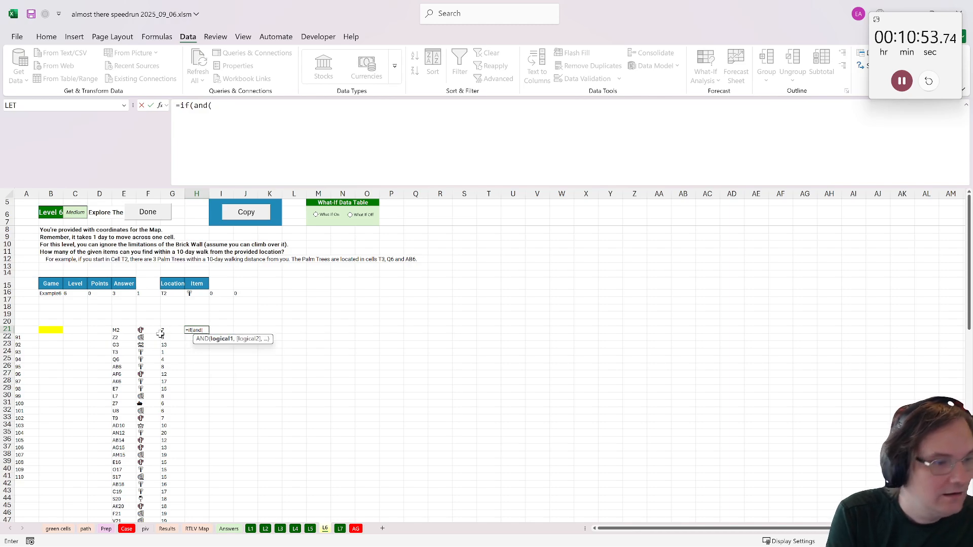
pyautogui.click(171, 330)
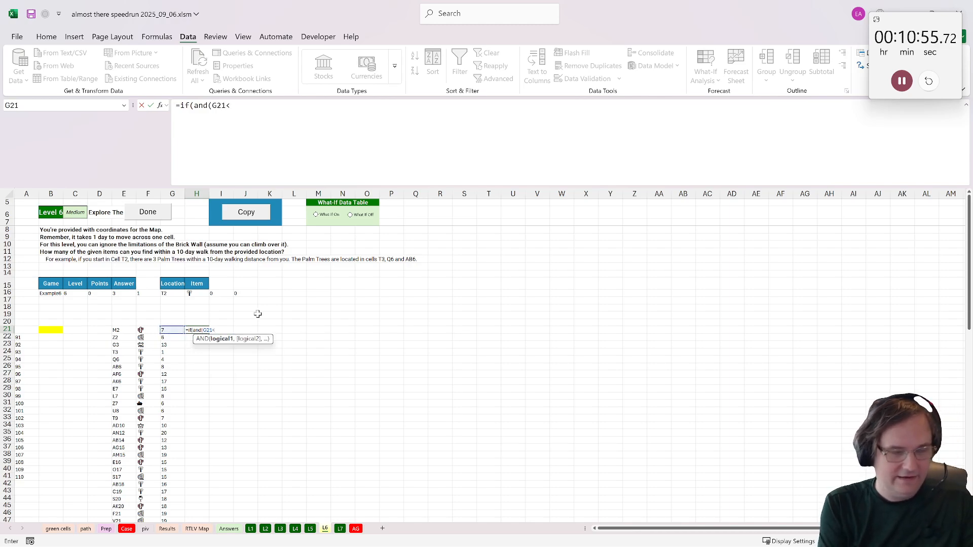
pyautogui.write('<=10,')
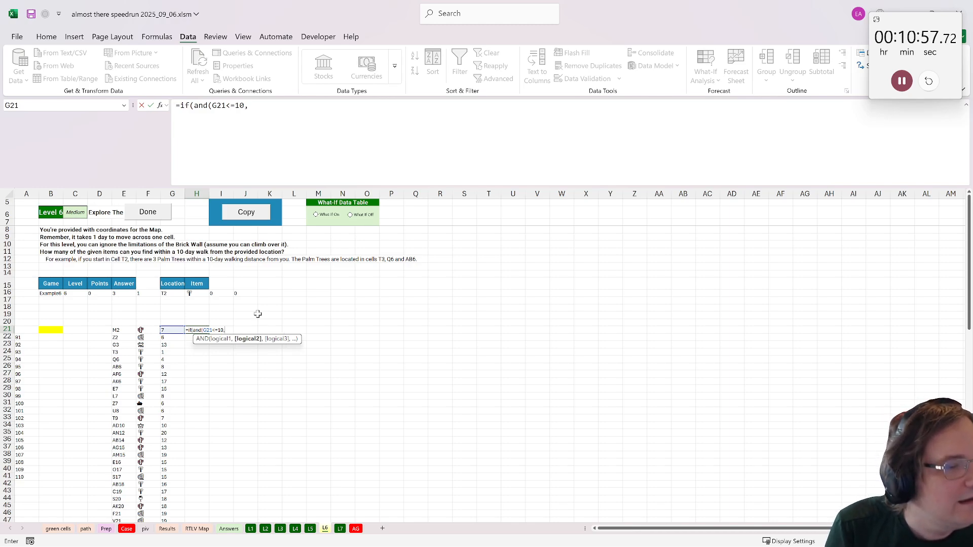
pyautogui.click(145, 330)
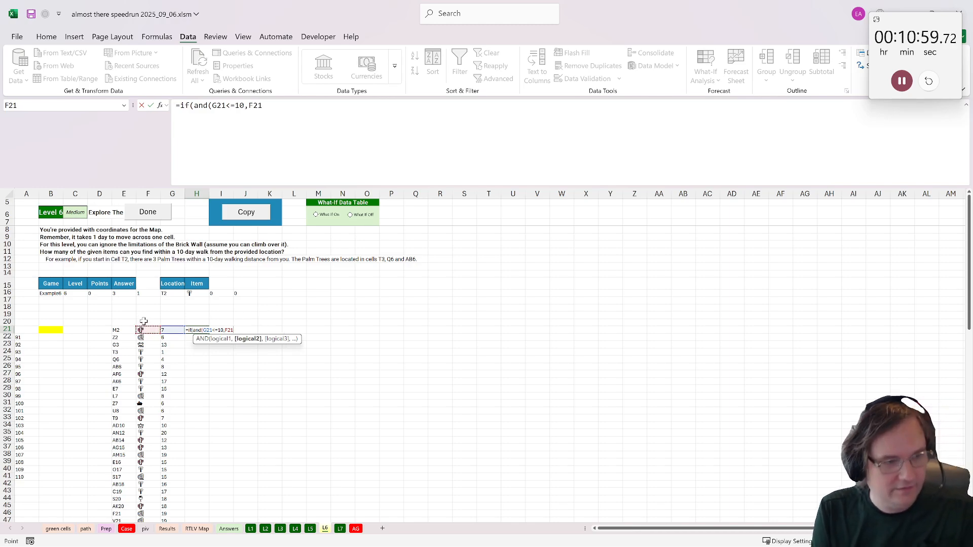
pyautogui.write('=')
pyautogui.click(195, 293)
pyautogui.press('F4')
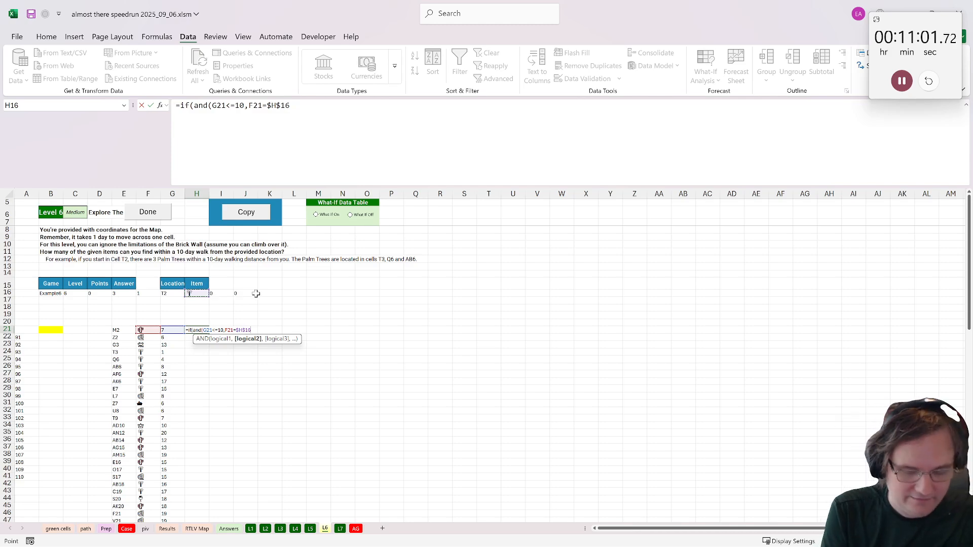
pyautogui.write('),1,0')
pyautogui.hotkey('ctrl', 'Return')
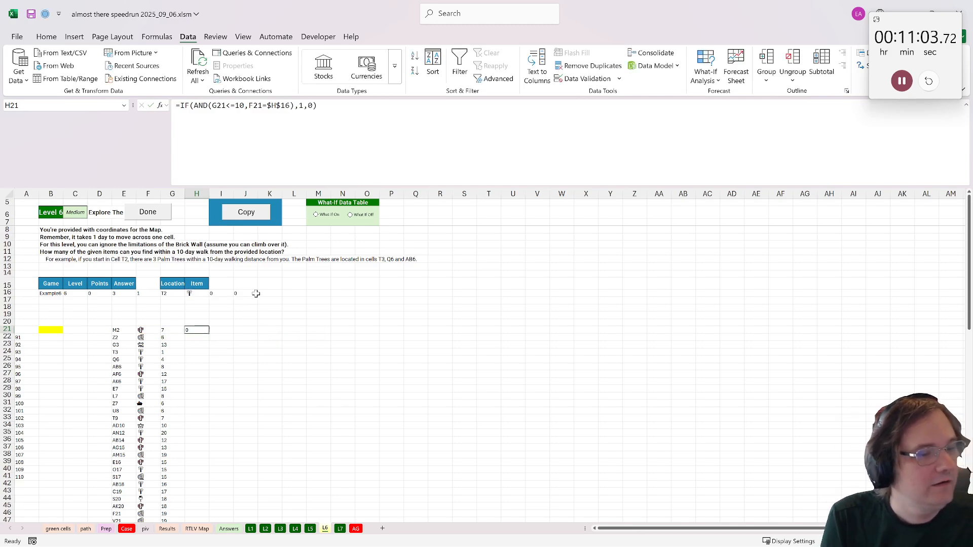
pyautogui.doubleClick(204, 336)
# - Calculate the Level 6 answer in the yellow cell B21 as =SUM(H21:H100) and mark the level as done
pyautogui.click(57, 330)
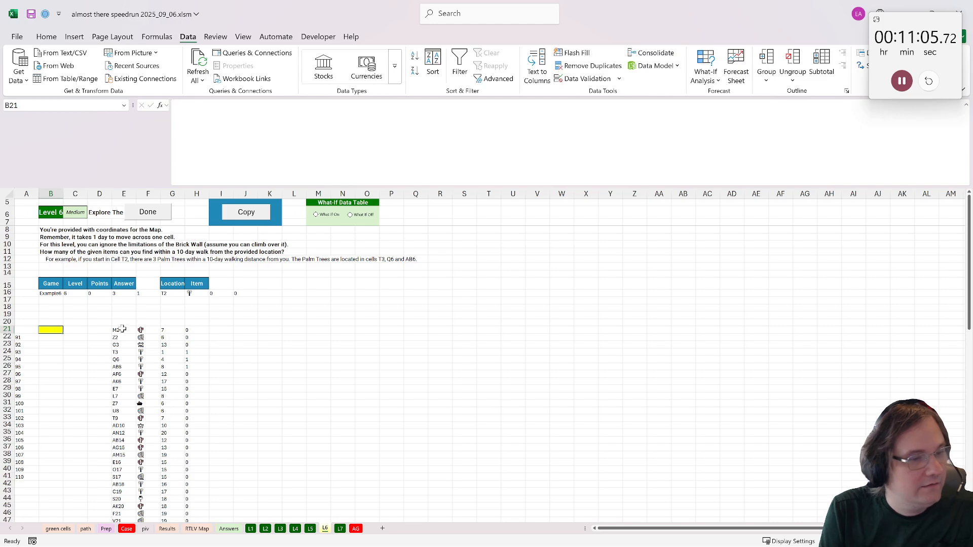
pyautogui.write('=sum(')
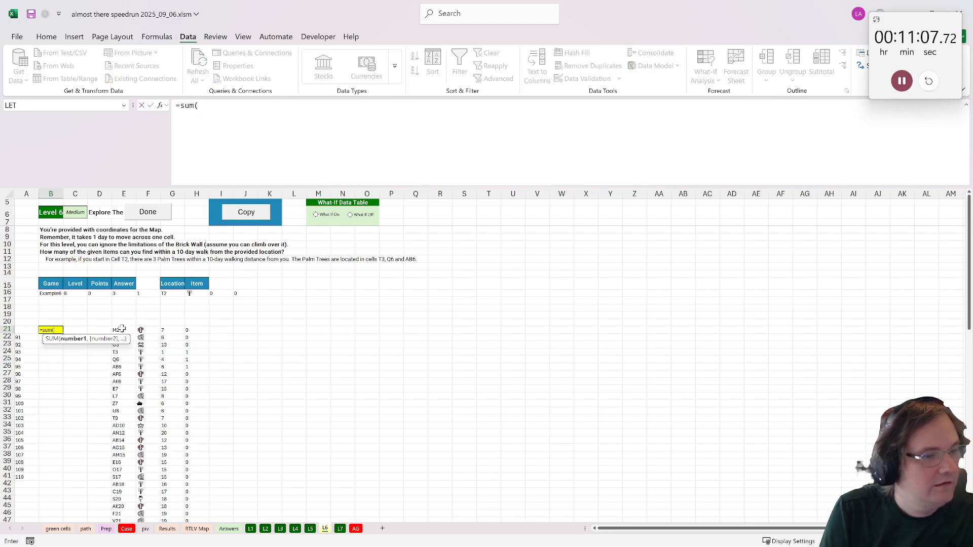
pyautogui.click(193, 330)
pyautogui.hotkey('ctrl', 'shift', 'Down')
pyautogui.hotkey('ctrl', 'Return')
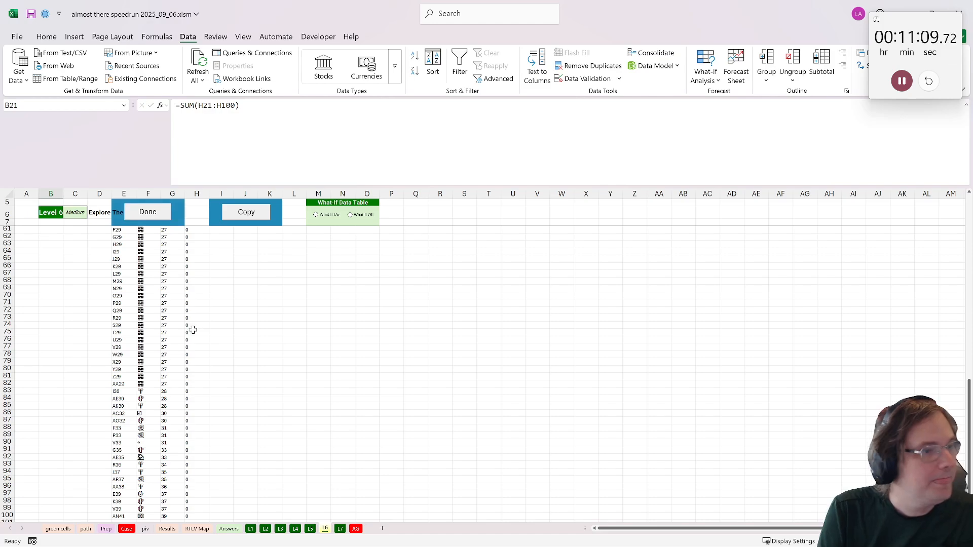
pyautogui.scroll(15, 193, 330)
pyautogui.click(147, 211)
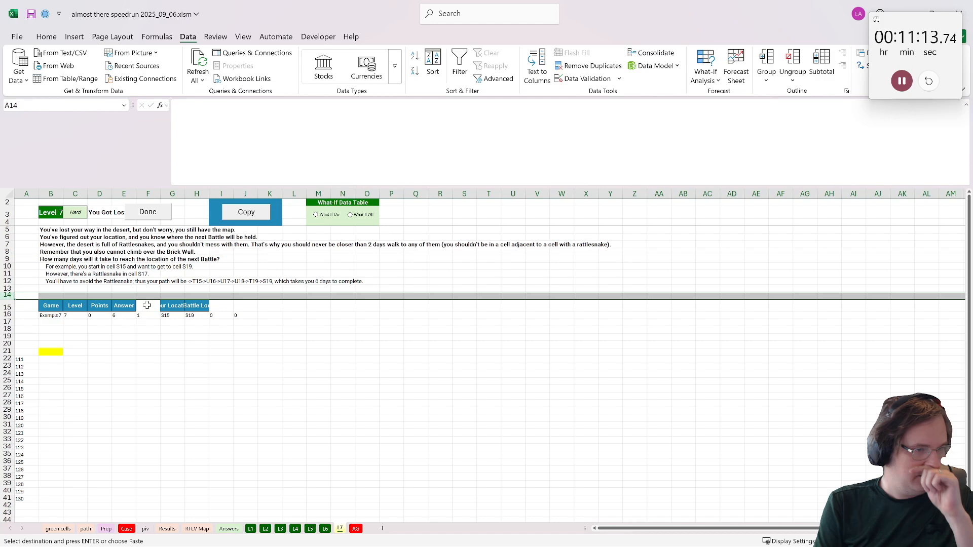
# - Create a copy of the RTLV Map sheet before the first sheet and name it snakes
pyautogui.click(90, 350)
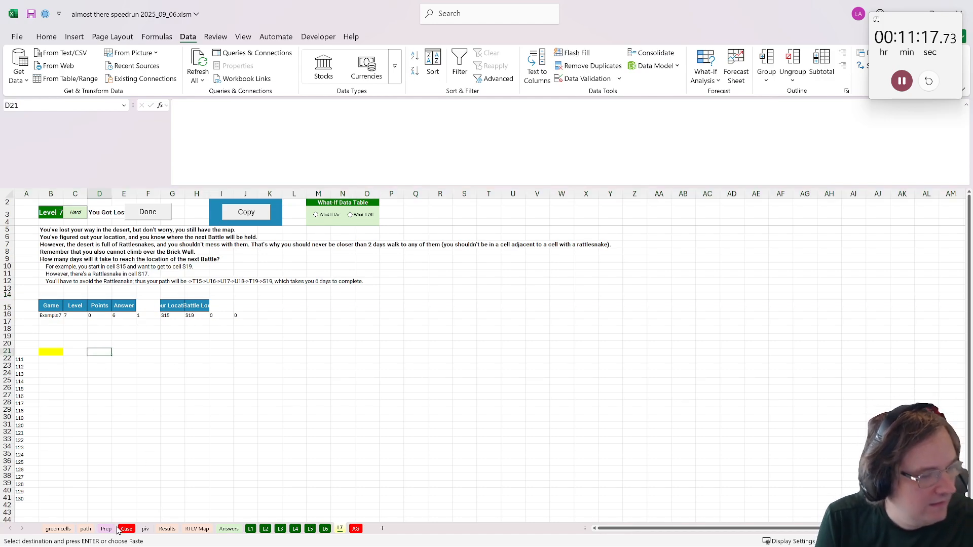
pyautogui.click(197, 529)
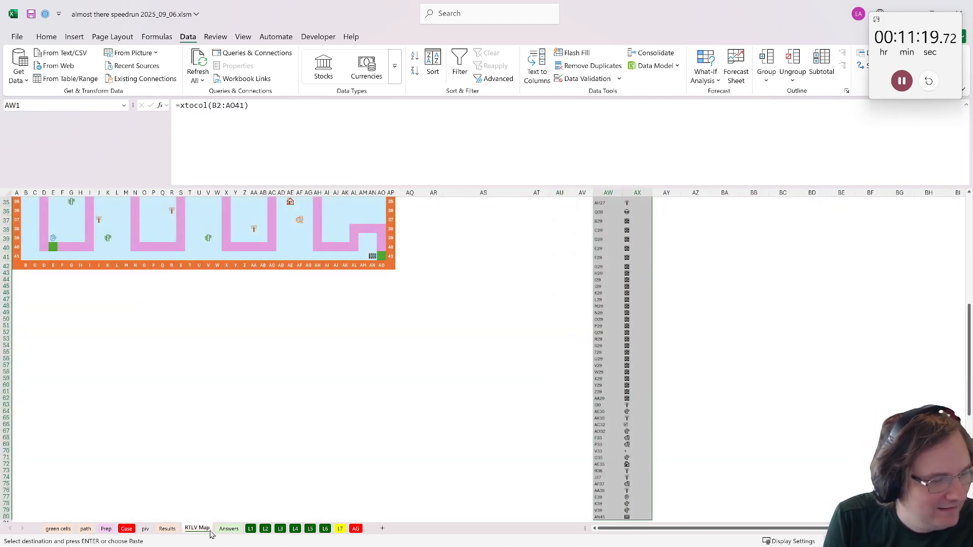
pyautogui.click(221, 530)
pyautogui.rightClick(209, 529)
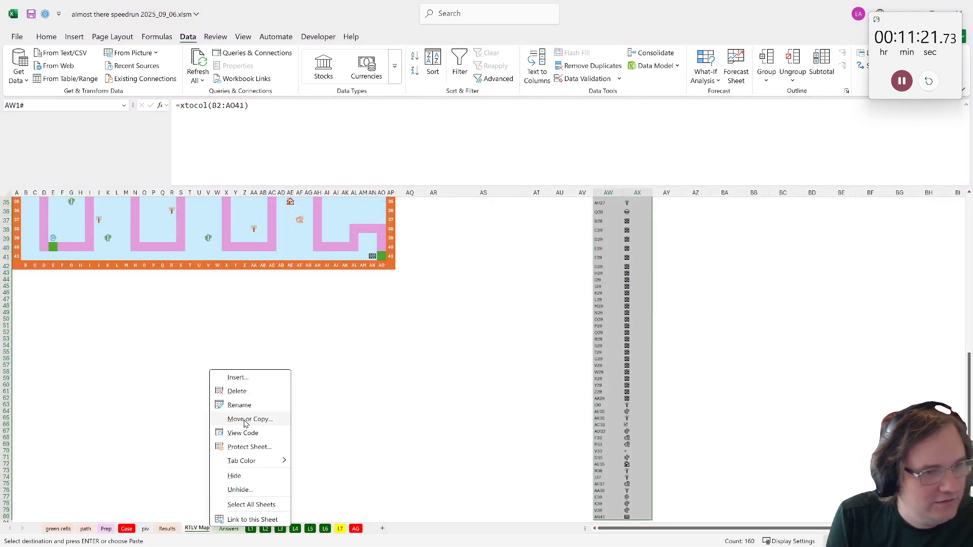
pyautogui.click(245, 420)
pyautogui.click(210, 492)
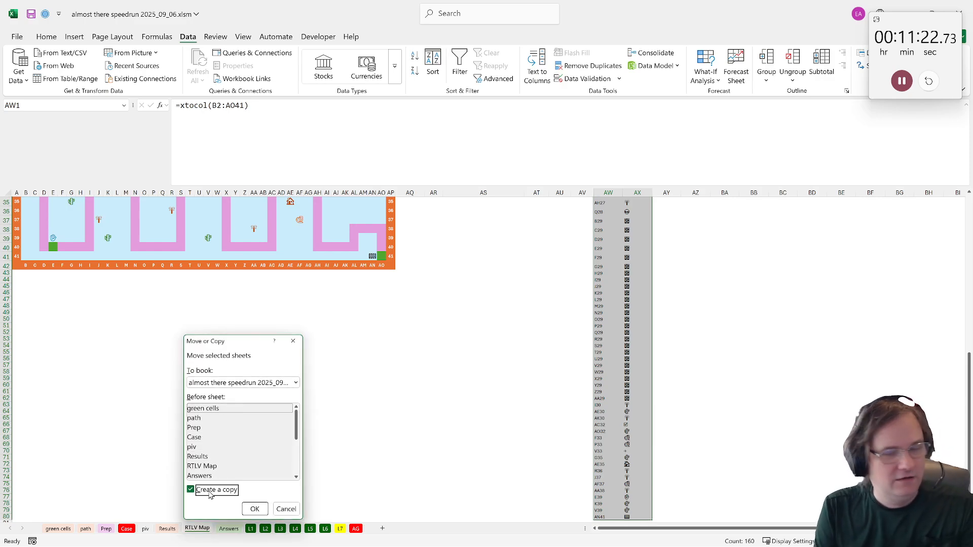
pyautogui.click(246, 512)
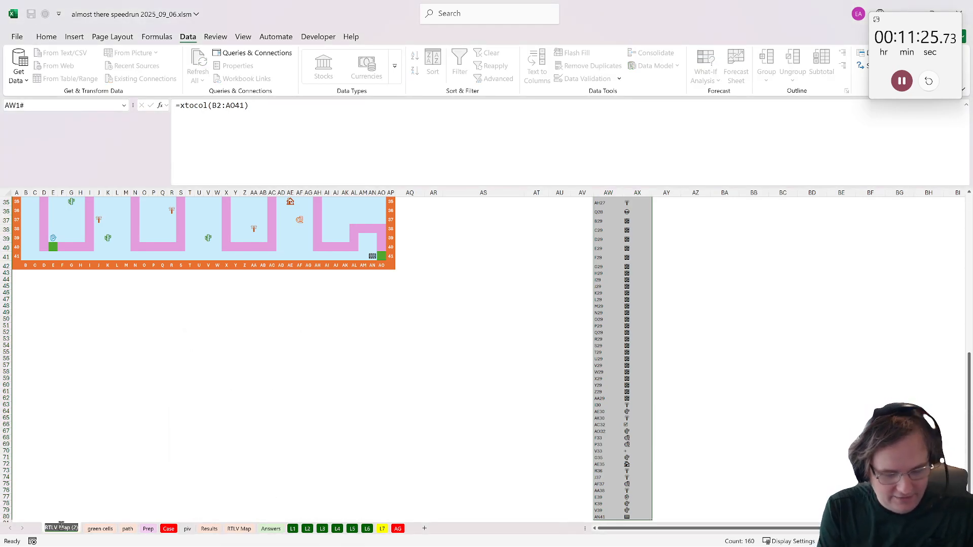
pyautogui.write('snakes')
pyautogui.press('Return')
# - Clear all item symbols from the map range B2:AO41 on the snakes sheet
pyautogui.scroll(7, 152, 500)
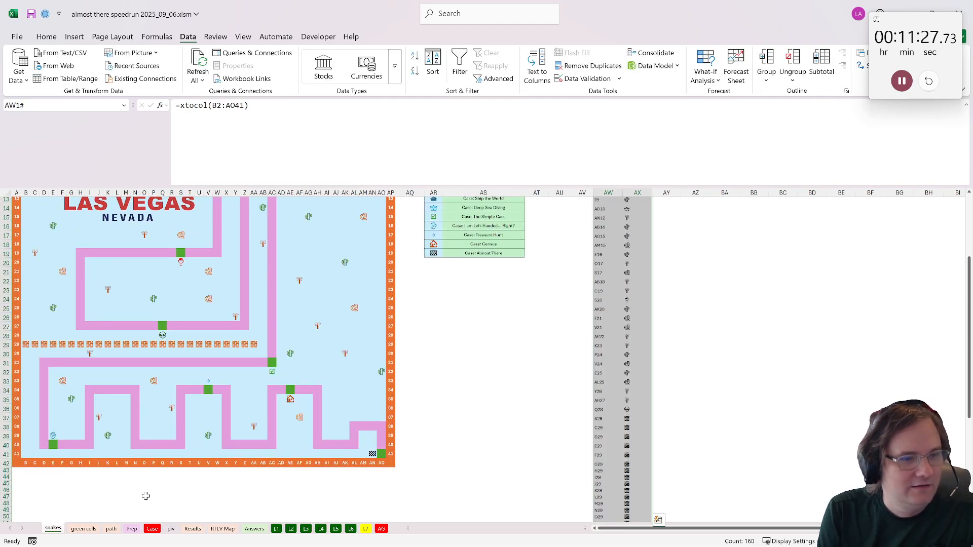
pyautogui.moveTo(383, 454)
pyautogui.mouseDown()
pyautogui.moveTo(23, 205)
pyautogui.moveTo(23, 233)
pyautogui.moveTo(27, 217)
pyautogui.mouseUp()
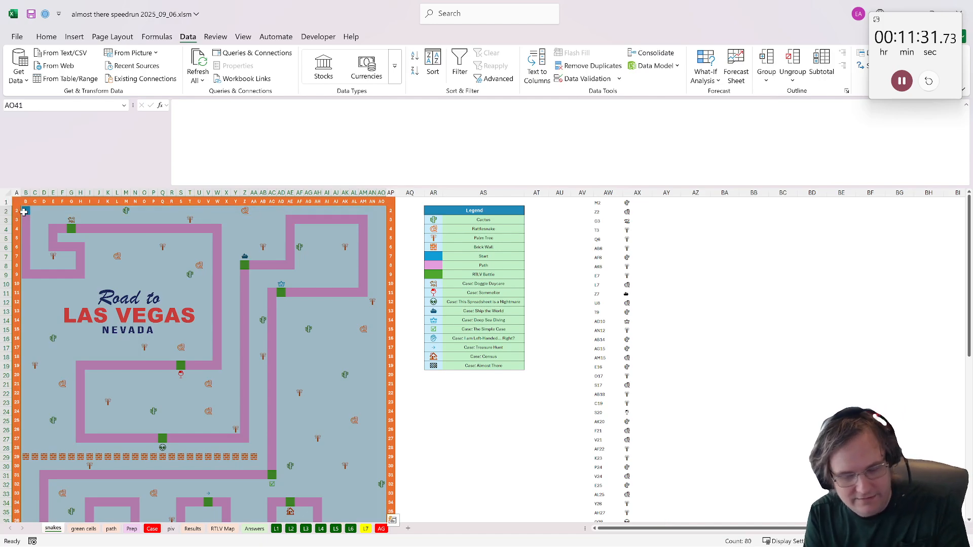
pyautogui.press('Delete')
pyautogui.click(26, 211)
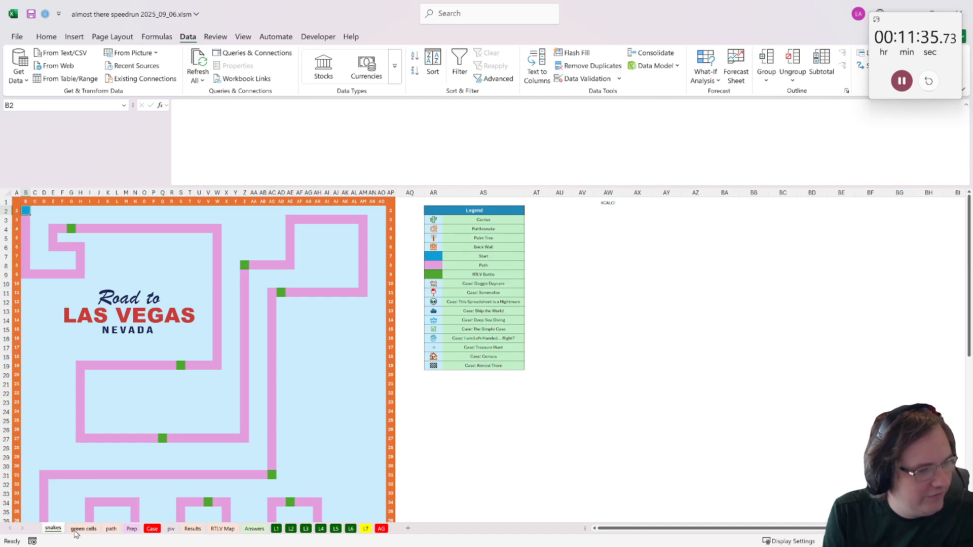
# - Find the neighbors_count function on the Prep sheet and copy its syntax into AR1 of the snakes sheet
pyautogui.click(131, 529)
pyautogui.scroll(-10, 57, 378)
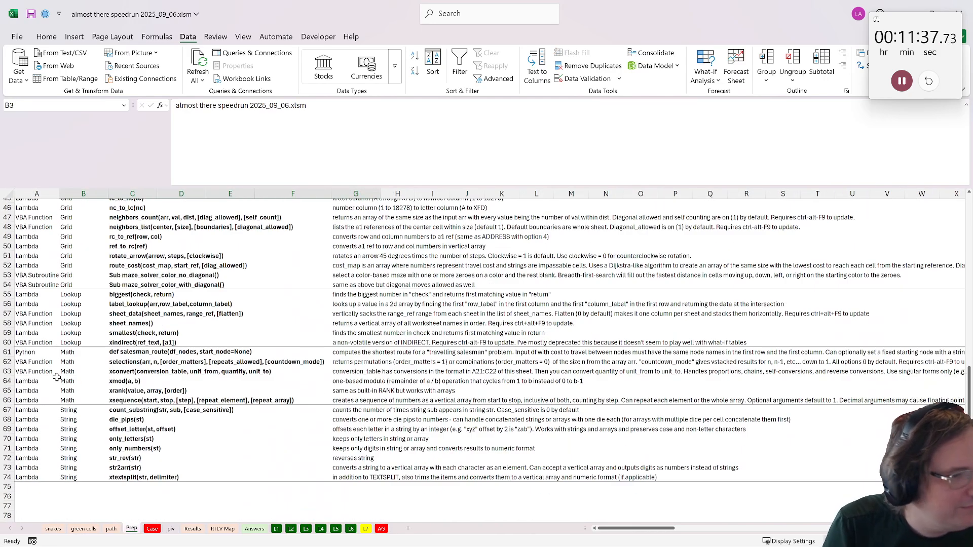
pyautogui.click(147, 306)
pyautogui.scroll(4, 147, 307)
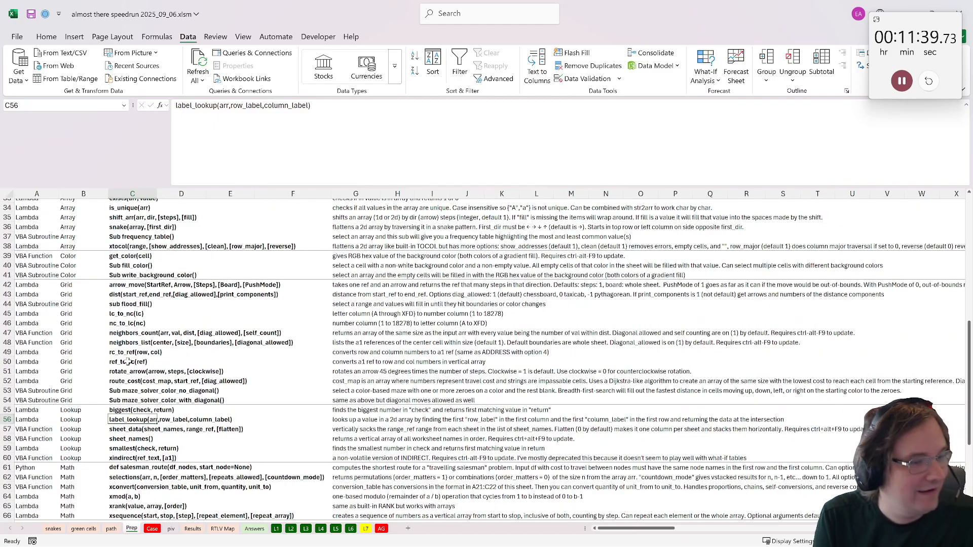
pyautogui.click(122, 345)
pyautogui.click(121, 333)
pyautogui.click(124, 353)
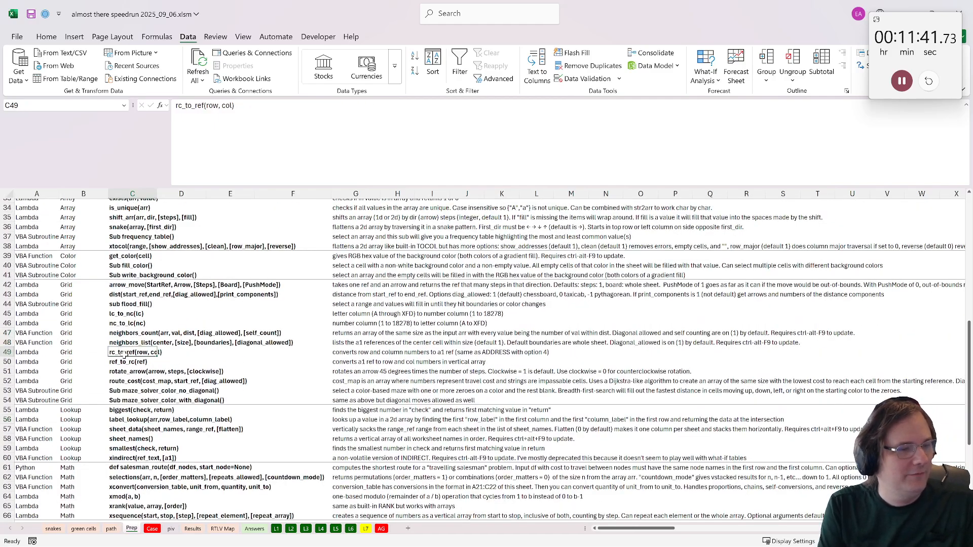
pyautogui.click(123, 342)
pyautogui.hotkey('ctrl', 'c')
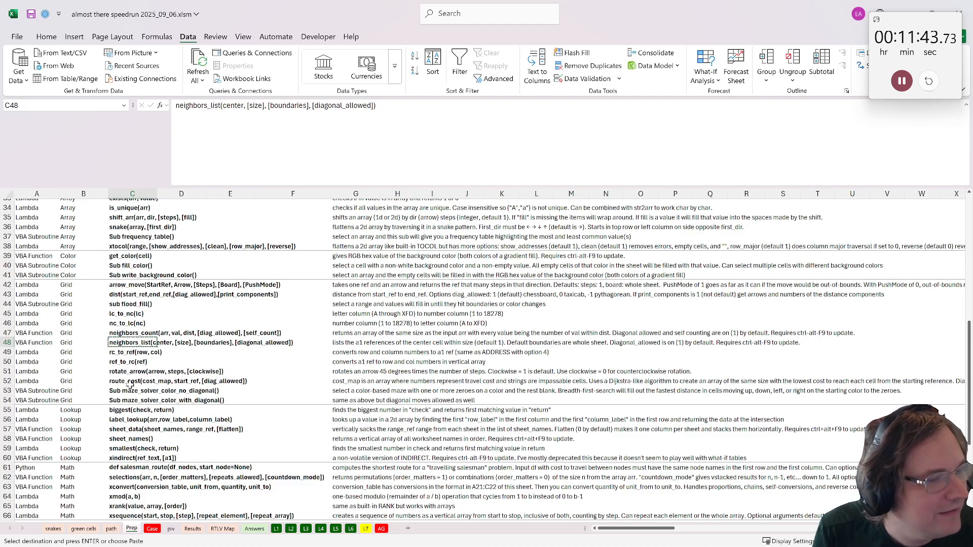
pyautogui.click(121, 333)
pyautogui.hotkey('ctrl', 'c')
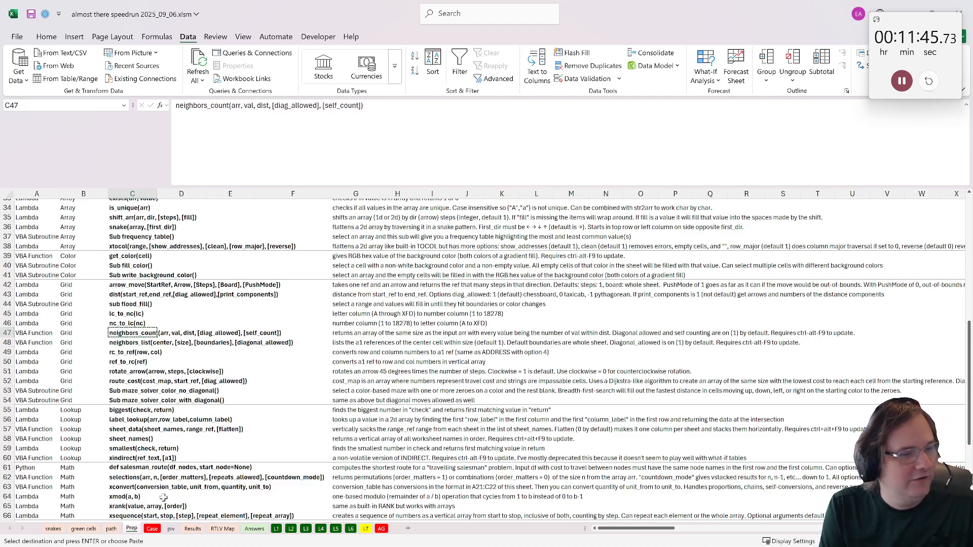
pyautogui.click(53, 529)
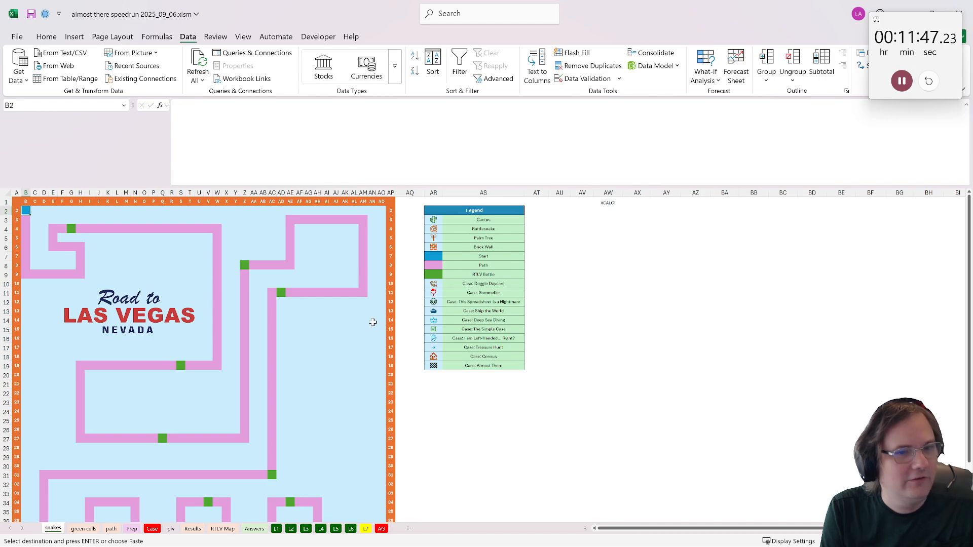
pyautogui.click(437, 202)
pyautogui.hotkey('ctrl', 'v')
# - Enter =neighbors_count('RTLV Map'!B2:AO41) in B2 of the snakes sheet
pyautogui.click(26, 210)
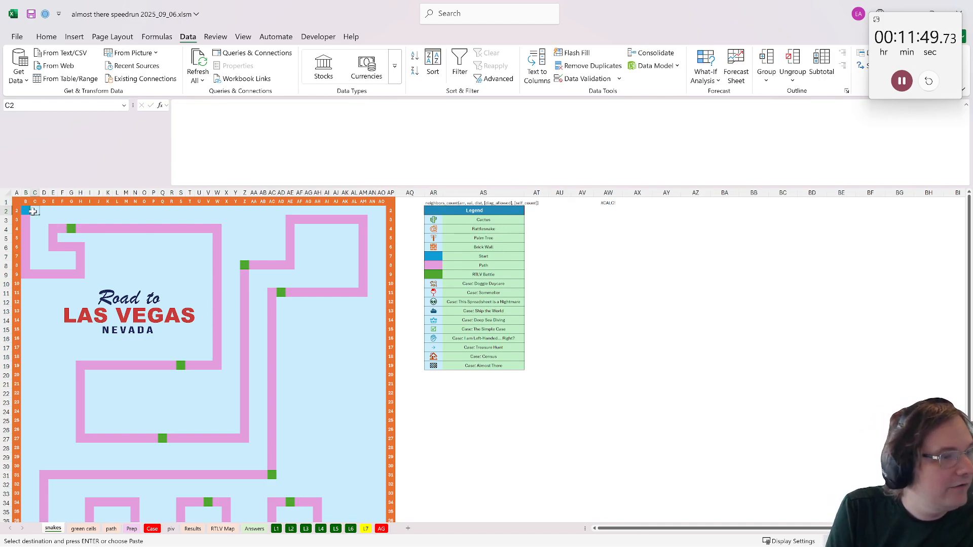
pyautogui.write('=neighbors_count(')
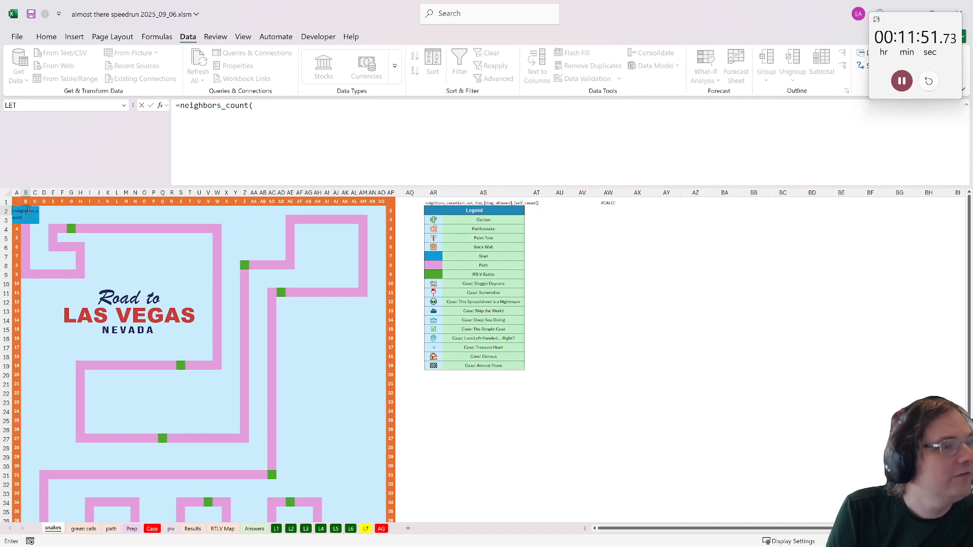
pyautogui.scroll(-4, 123, 329)
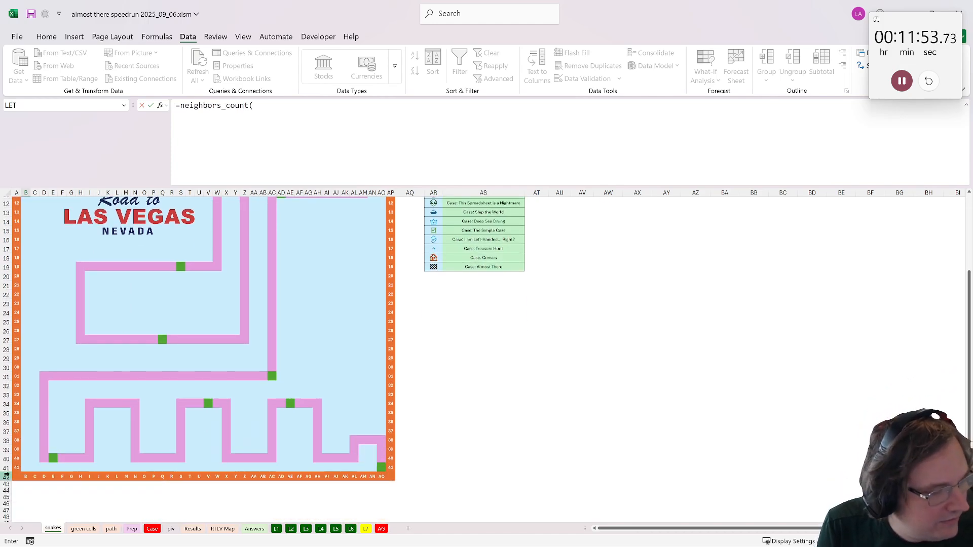
pyautogui.click(223, 529)
pyautogui.scroll(8, 203, 329)
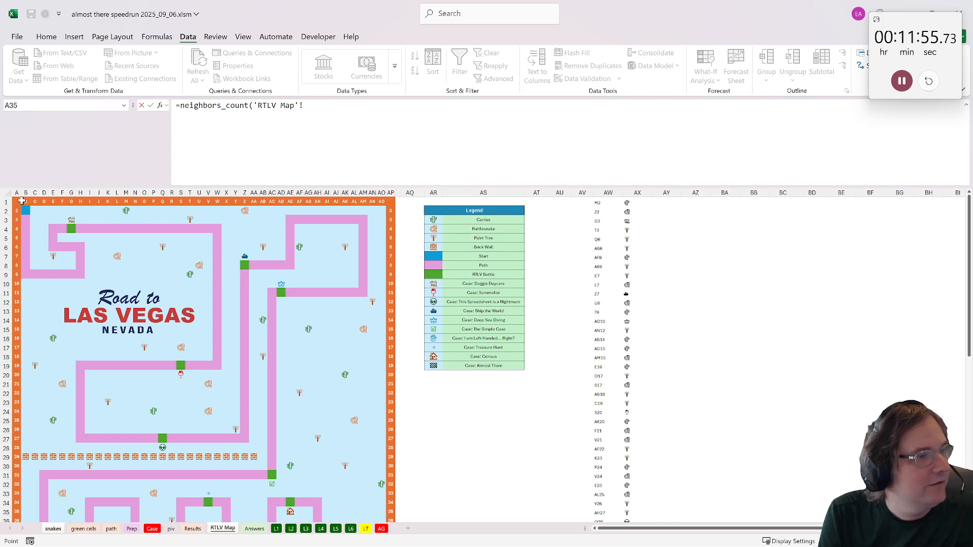
pyautogui.click(27, 211)
pyautogui.scroll(-4, 211, 283)
pyautogui.keyDown('shift'); pyautogui.click(380, 467); pyautogui.keyUp('shift')
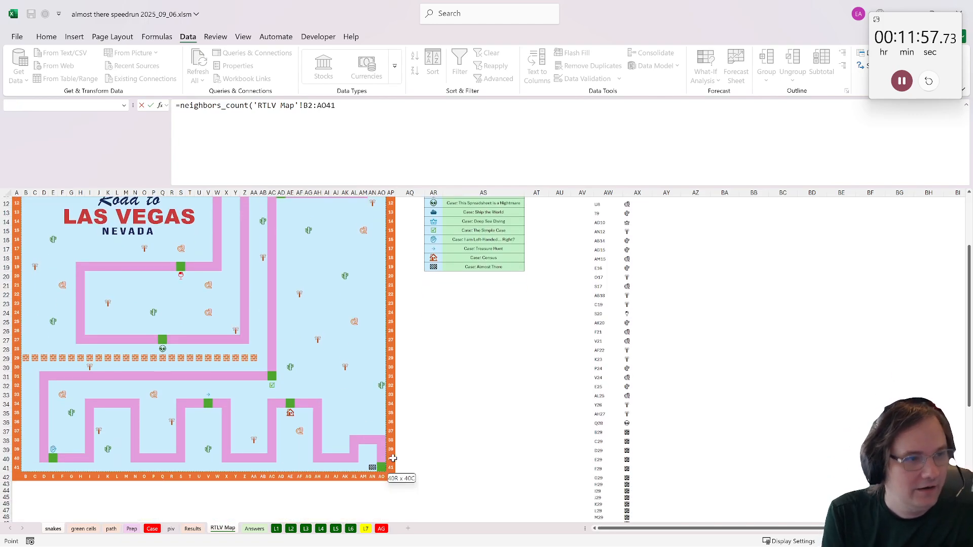
pyautogui.press('Return')
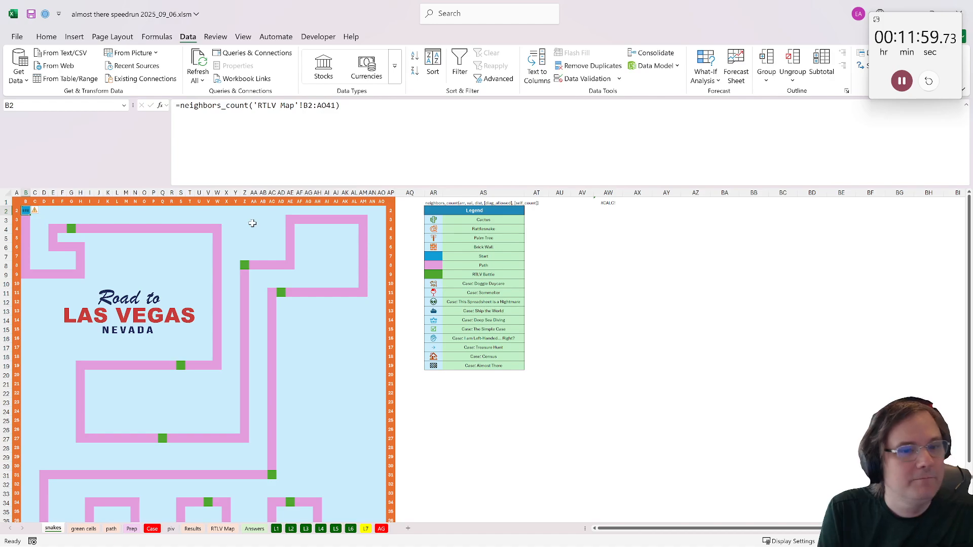
# - Complete B2 on the snakes sheet as =neighbors_count('RTLV Map'!B2:AO41,AR4,1,1,1) and check the flagged blocks around the rattlesnakes
pyautogui.click(336, 106)
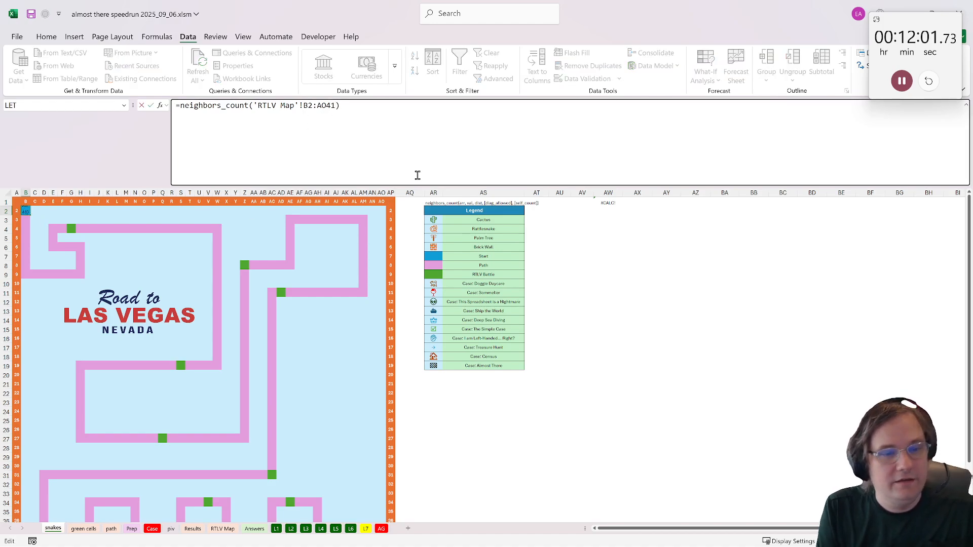
pyautogui.click(435, 229)
pyautogui.write(',1,1,1')
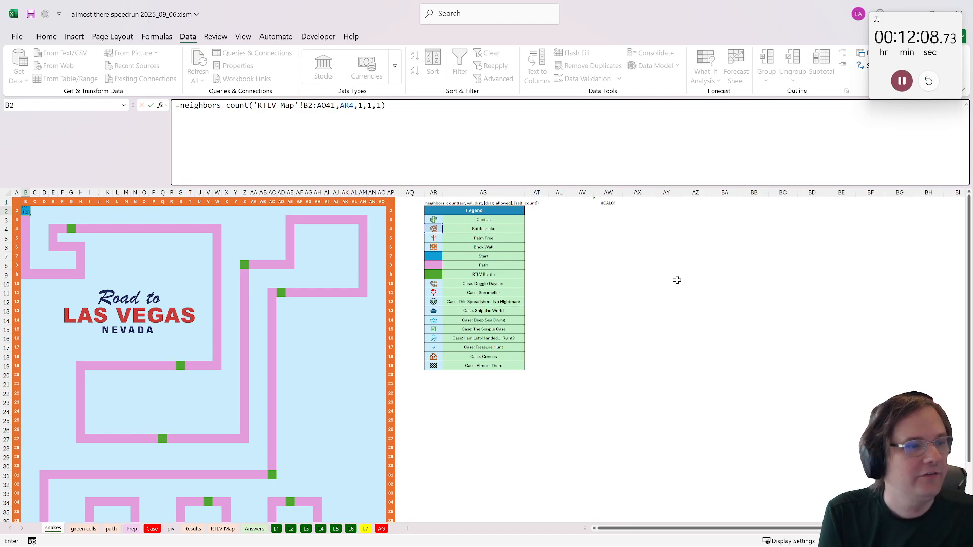
pyautogui.press('Return')
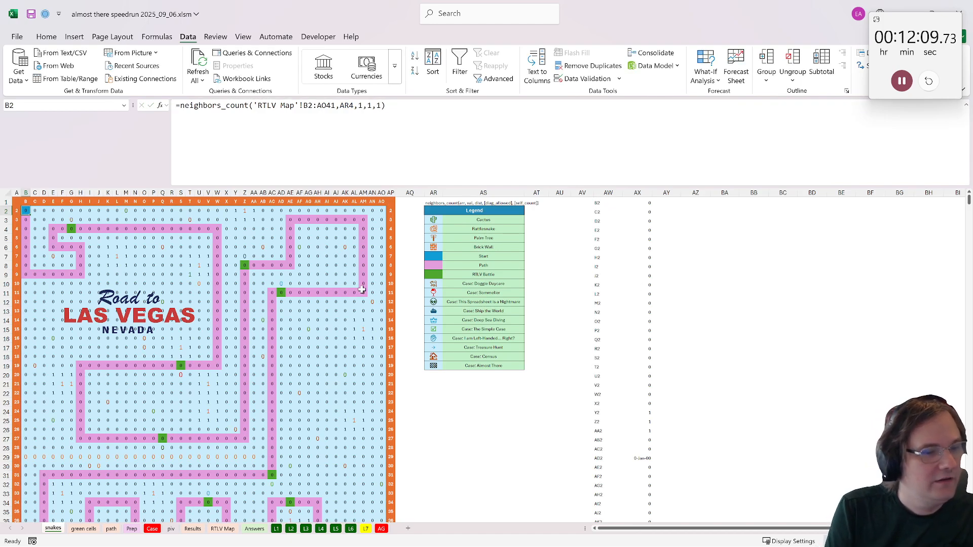
pyautogui.scroll(-2, 279, 376)
pyautogui.moveTo(346, 372); pyautogui.dragTo(363, 390)
pyautogui.scroll(-2, 282, 367)
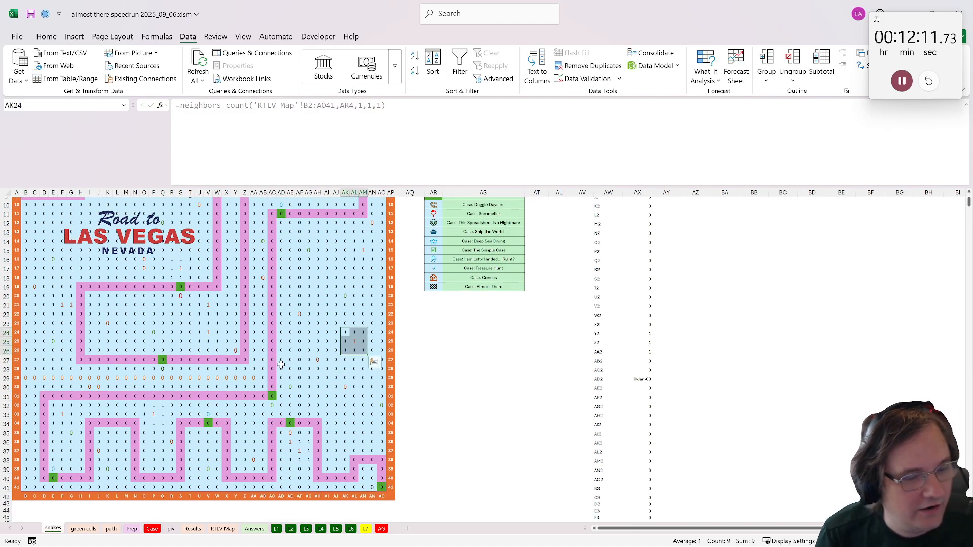
pyautogui.scroll(1, 229, 378)
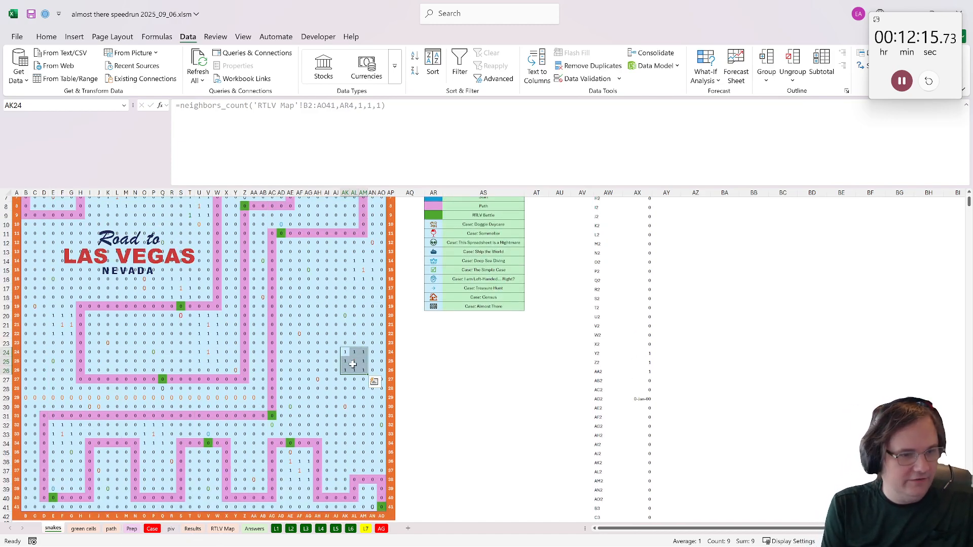
pyautogui.scroll(-1, 333, 466)
pyautogui.moveTo(288, 442); pyautogui.dragTo(310, 456)
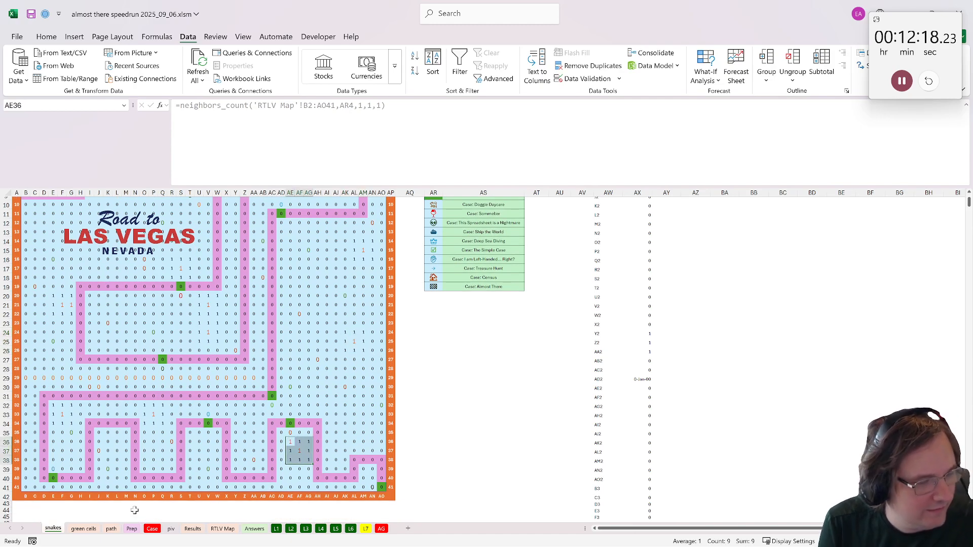
# - Create a copy of the RTLV Map sheet before the first sheet and name it cell cost
pyautogui.rightClick(223, 529)
pyautogui.click(271, 420)
pyautogui.click(219, 491)
pyautogui.click(282, 510)
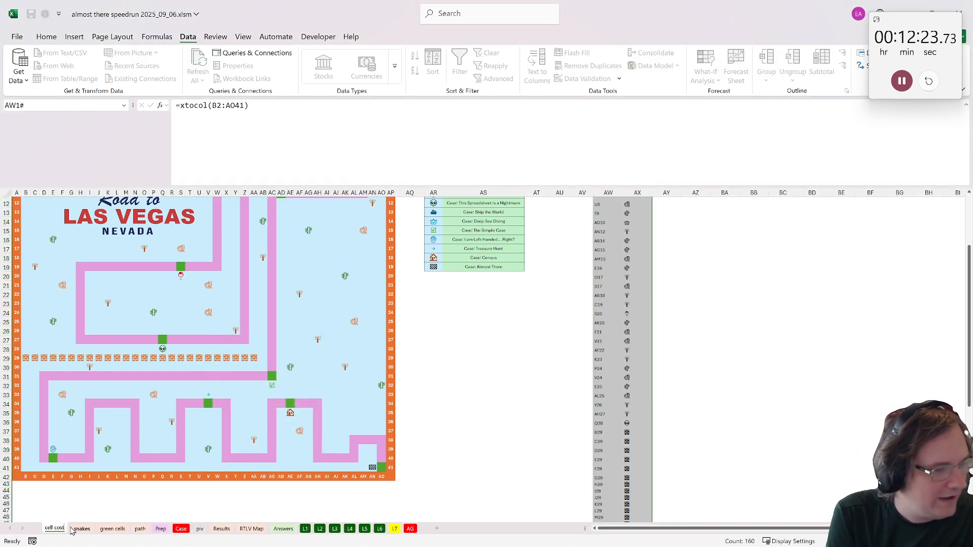
# - Clear the map range B2:AO41 on the cell cost sheet and delete the Road to Las Vegas picture
pyautogui.moveTo(382, 467); pyautogui.dragTo(30, 211)
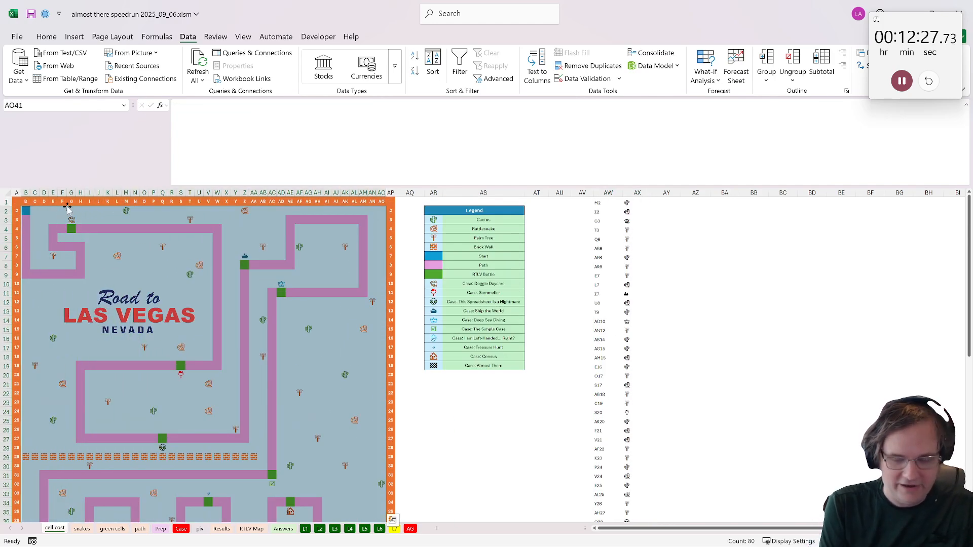
pyautogui.press('Delete')
pyautogui.scroll(-7, 67, 209)
pyautogui.scroll(8, 118, 259)
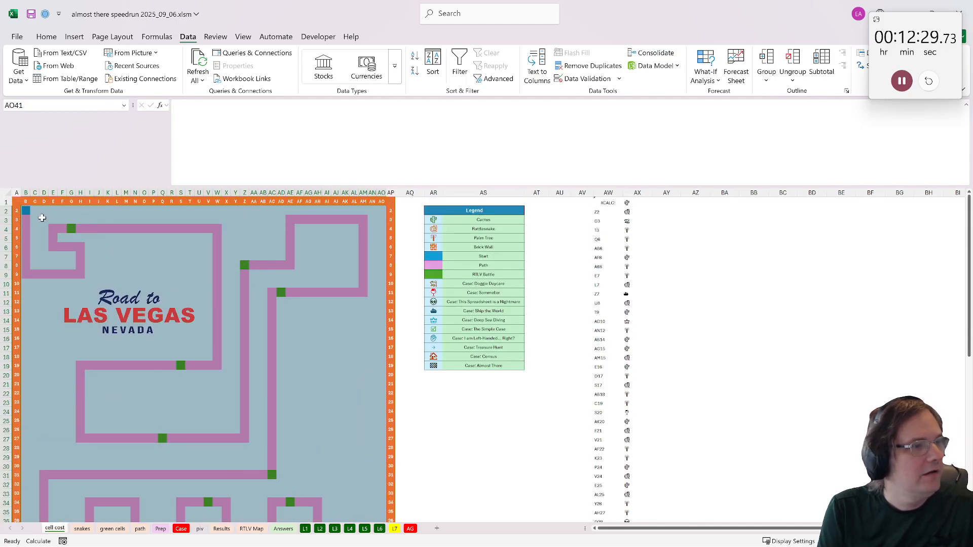
pyautogui.click(127, 317)
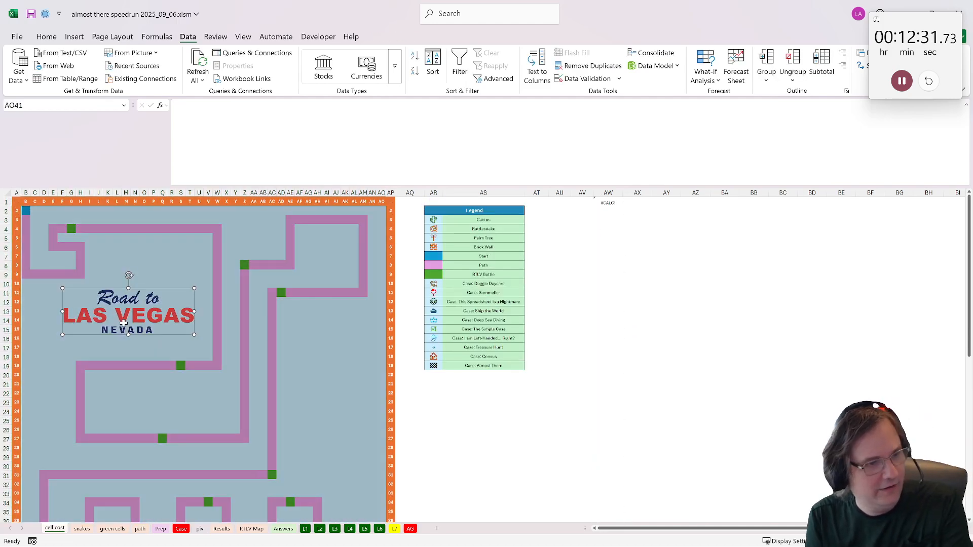
pyautogui.press('Delete')
# - Start an IFS formula in B2 of cell cost that returns "S" when snakes!B2 is true
pyautogui.click(26, 210)
pyautogui.write('=')
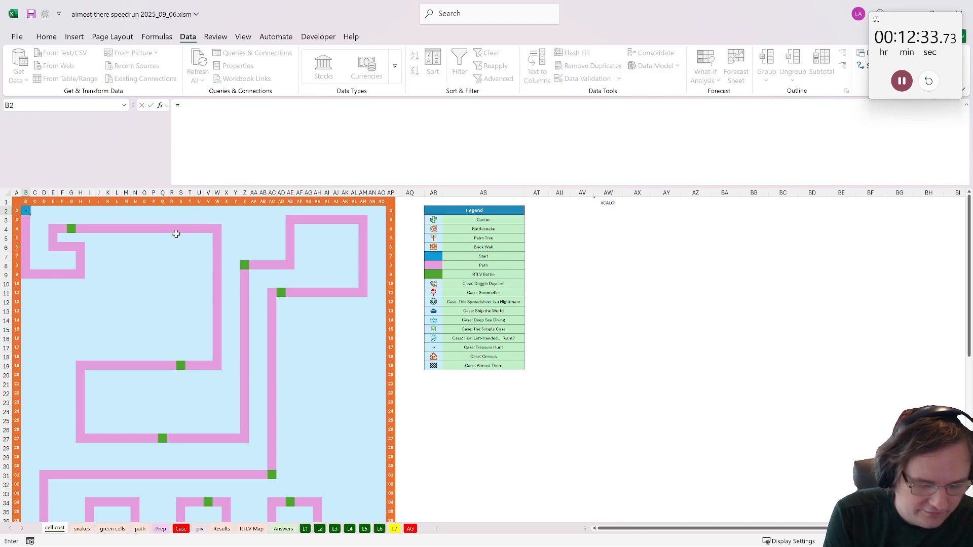
pyautogui.write('if(')
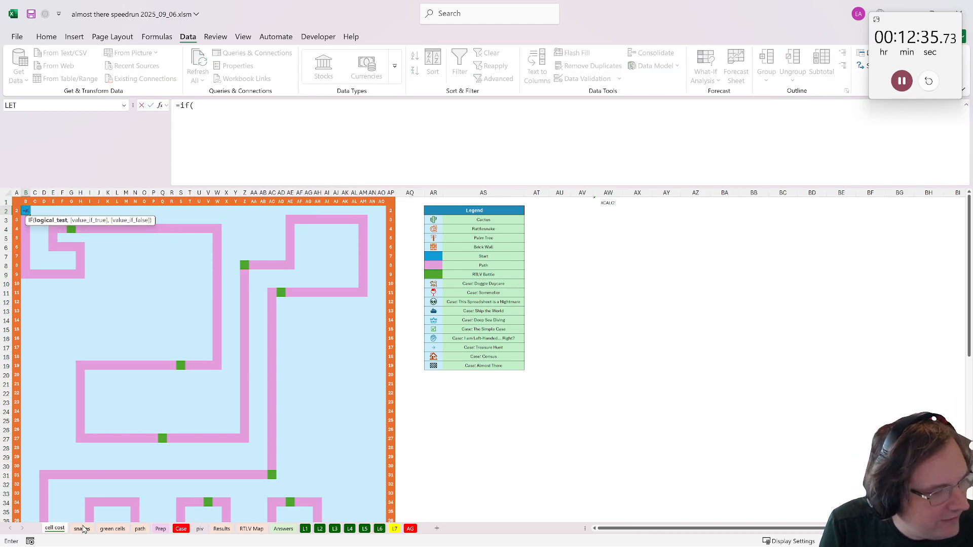
pyautogui.click(82, 529)
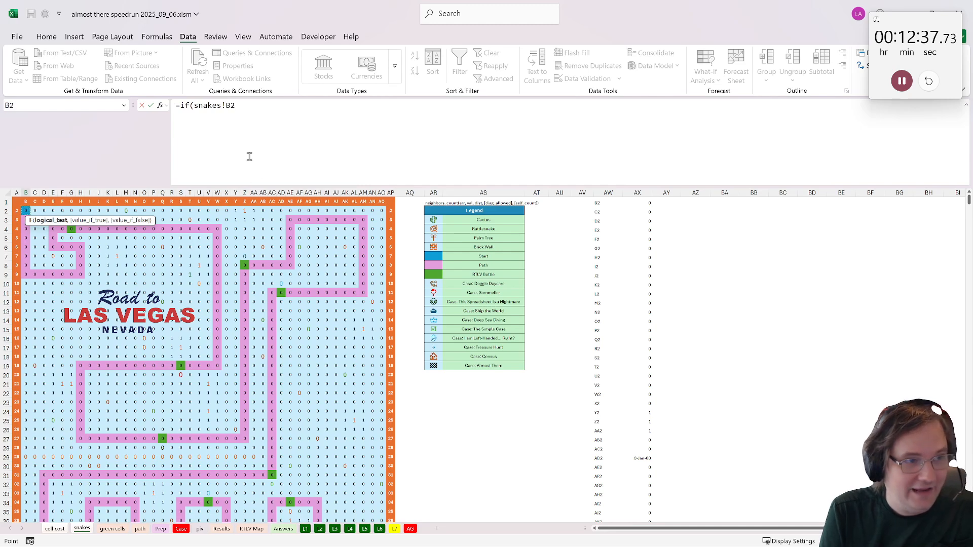
pyautogui.click(187, 107)
pyautogui.write('s')
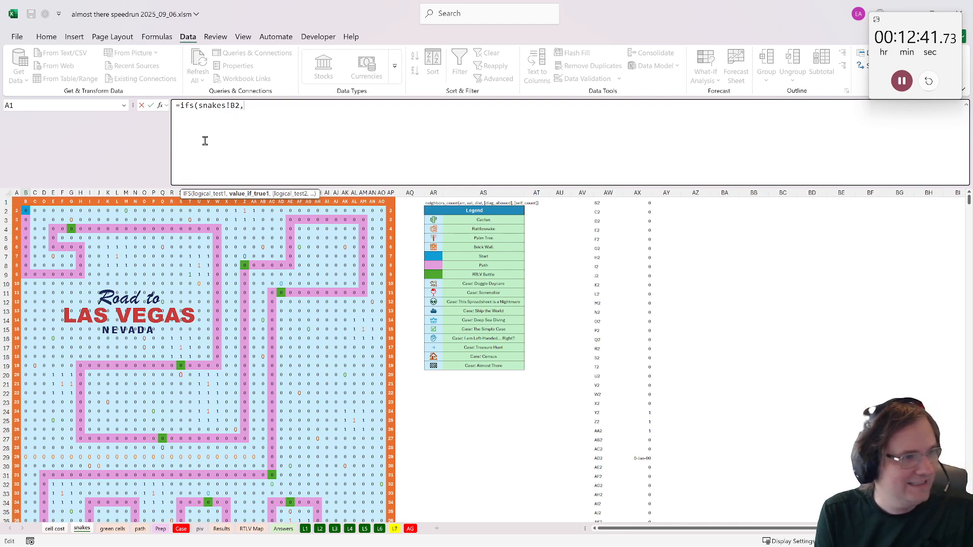
pyautogui.click(24, 211)
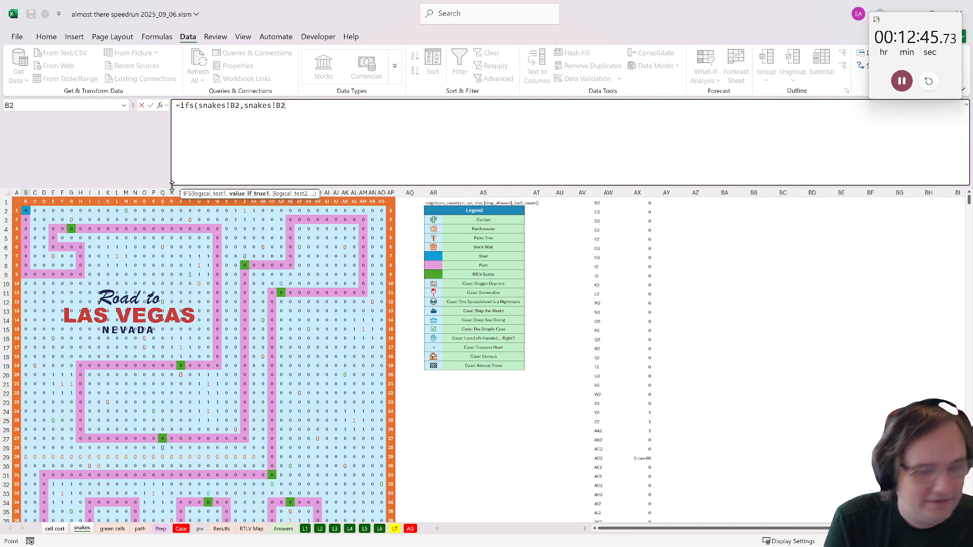
pyautogui.press('BackSpace')
pyautogui.press('BackSpace')
pyautogui.press('BackSpace')
pyautogui.press('BackSpace')
pyautogui.press('BackSpace')
pyautogui.press('BackSpace')
pyautogui.press('BackSpace')
pyautogui.press('BackSpace')
pyautogui.press('BackSpace')
pyautogui.write('"S"')
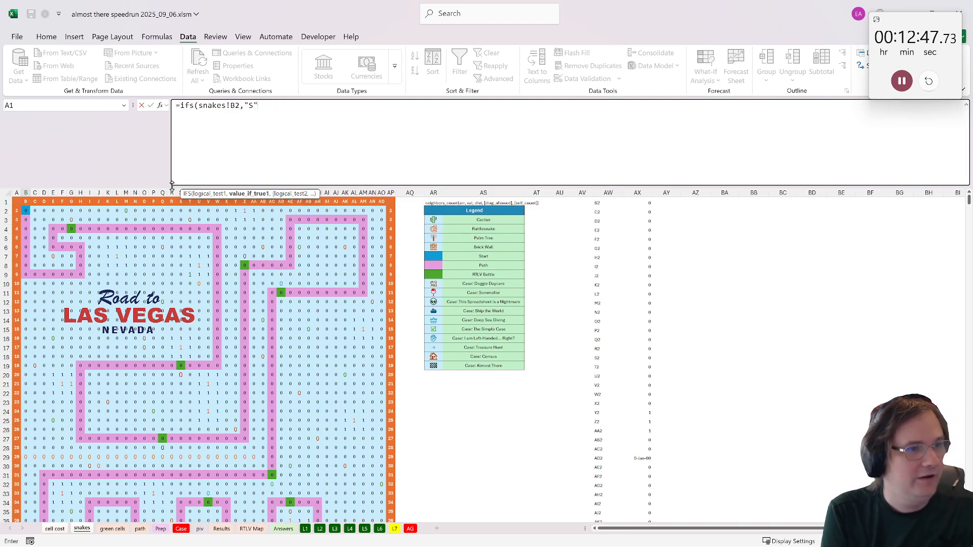
pyautogui.write(',')
# - Finish the IFS formula with 'RTLV Map'!B2='RTLV Map'!$AR$6 returning "W" and a default of 1
pyautogui.scroll(-1, 151, 286)
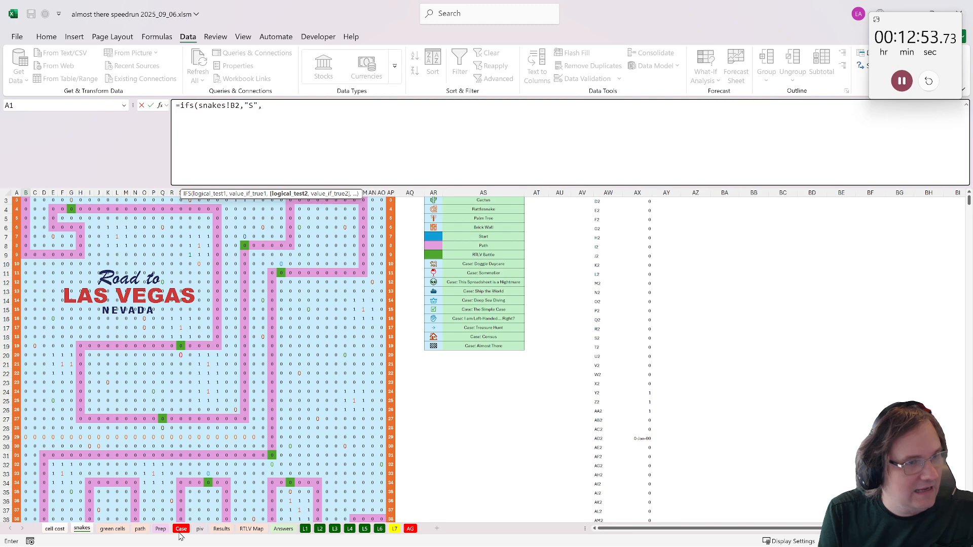
pyautogui.click(248, 530)
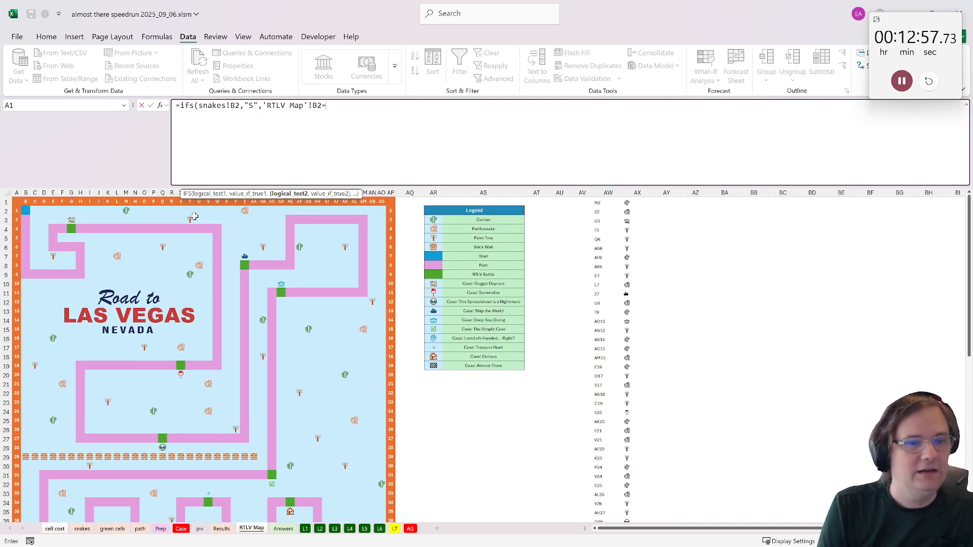
pyautogui.click(434, 245)
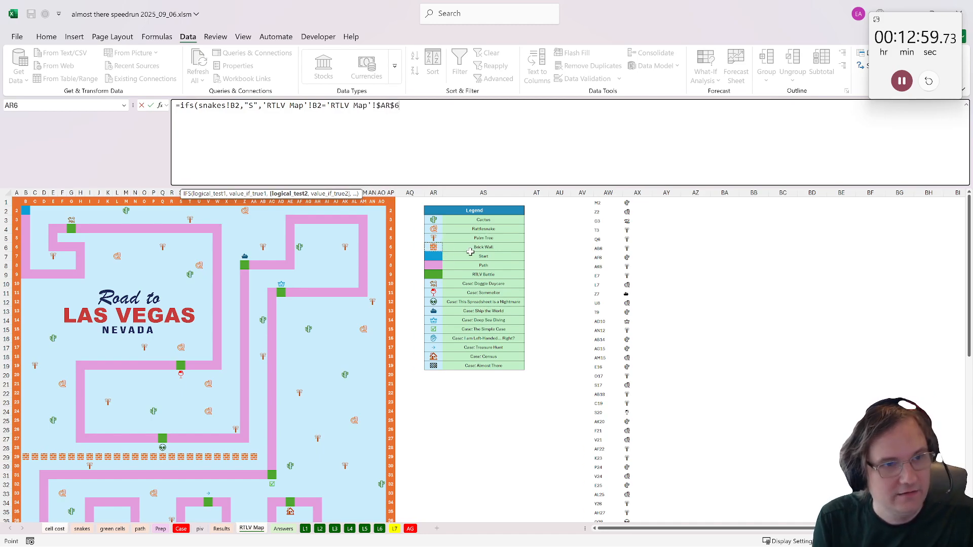
pyautogui.write(',"W",1,1)')
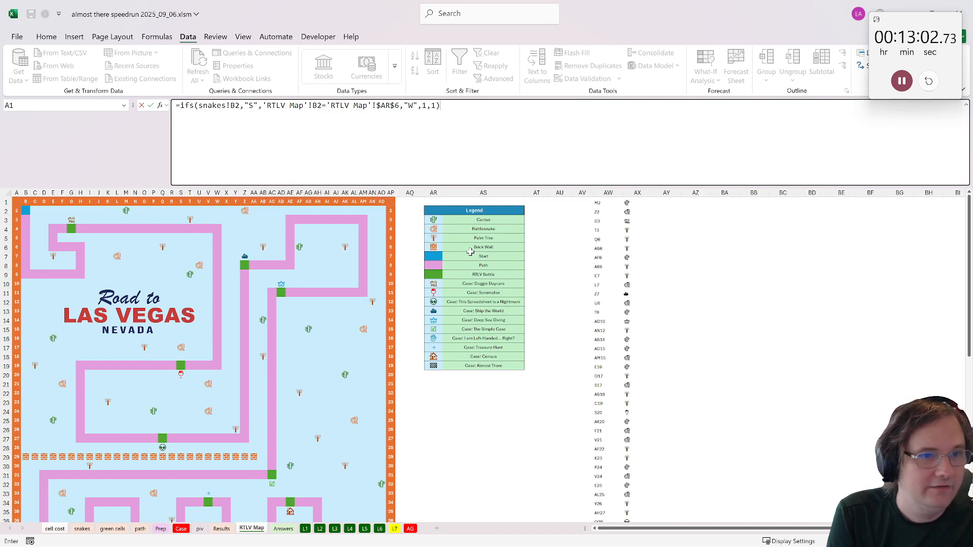
pyautogui.press('Return')
# - Copy the IFS formula from B2 across the map range B2:AO41, keeping the cell colours
pyautogui.hotkey('ctrl', 'c')
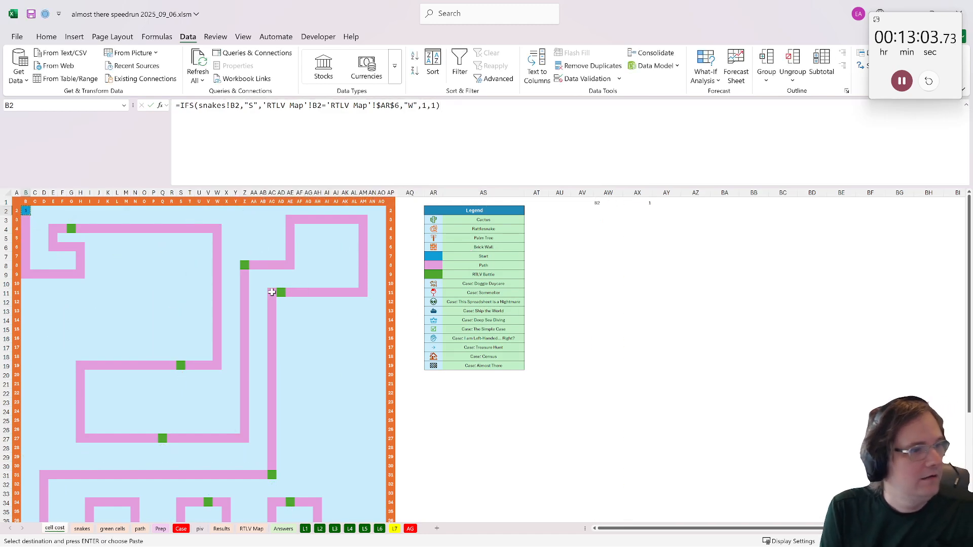
pyautogui.scroll(-4, 272, 292)
pyautogui.keyDown('shift'); pyautogui.click(382, 467); pyautogui.keyUp('shift')
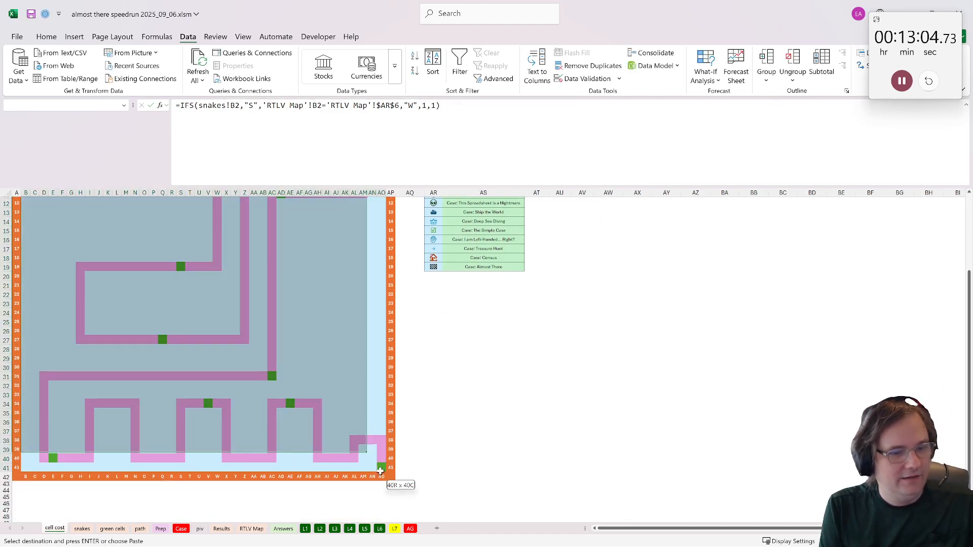
pyautogui.click(46, 36)
pyautogui.click(19, 80)
pyautogui.click(29, 105)
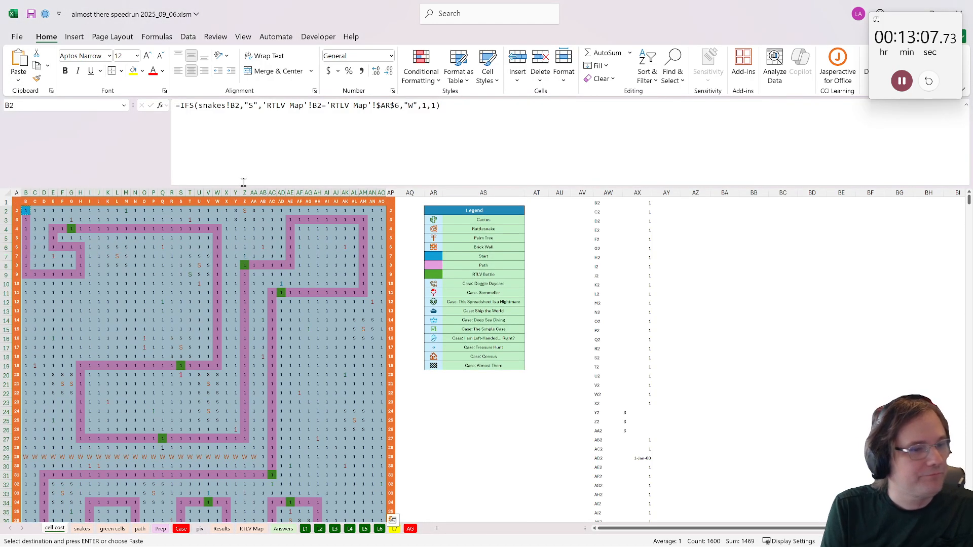
# - Check the S and W markings around the rattlesnakes, along the brick wall and down to AO41
pyautogui.scroll(-1, 211, 228)
pyautogui.moveTo(163, 327); pyautogui.dragTo(189, 338)
pyautogui.scroll(-1, 187, 338)
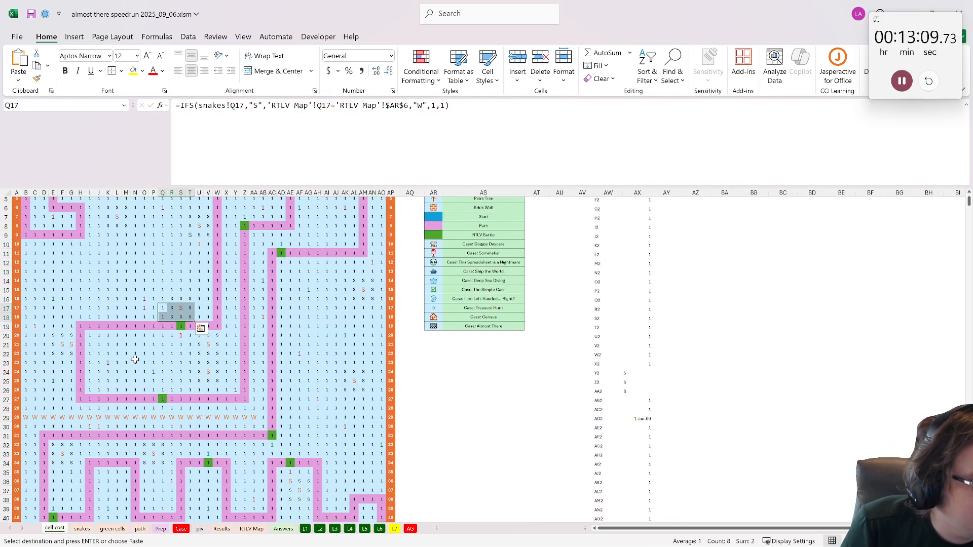
pyautogui.moveTo(45, 417); pyautogui.dragTo(237, 417)
pyautogui.scroll(-2, 245, 408)
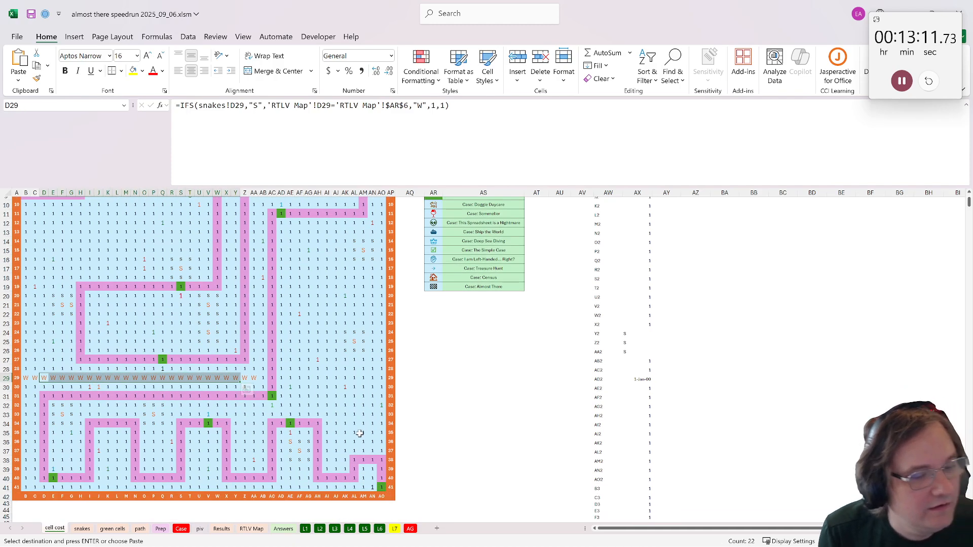
pyautogui.click(381, 486)
pyautogui.scroll(-3, 317, 337)
pyautogui.scroll(5, 317, 342)
pyautogui.scroll(2, 316, 343)
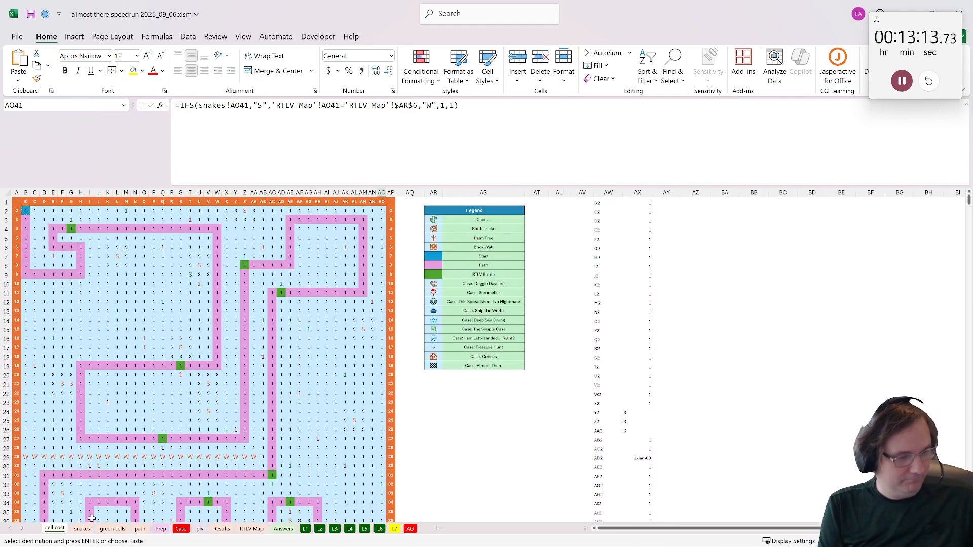
# - Create a copy of the cell cost sheet before the first sheet and name it route_cost
pyautogui.rightClick(52, 529)
pyautogui.click(81, 420)
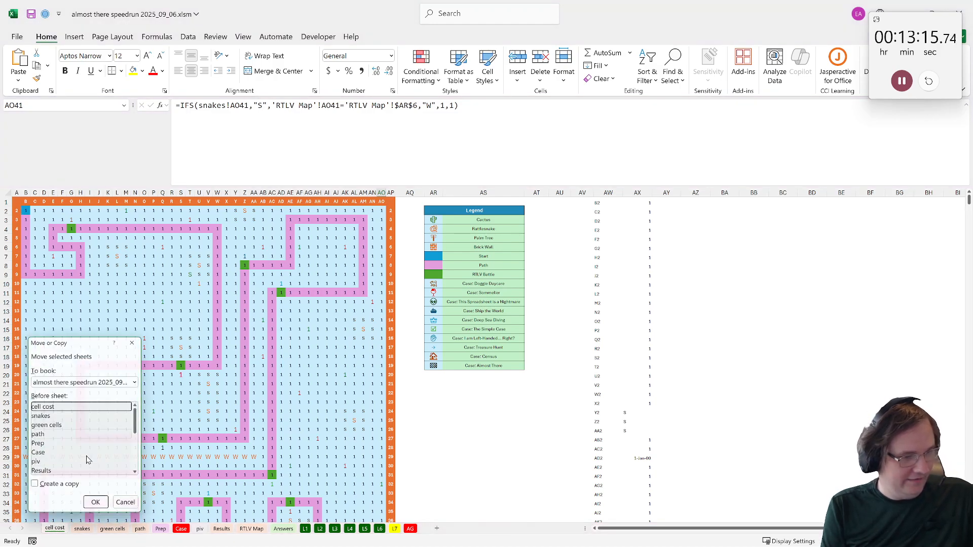
pyautogui.click(56, 488)
pyautogui.click(97, 507)
pyautogui.doubleClick(52, 528)
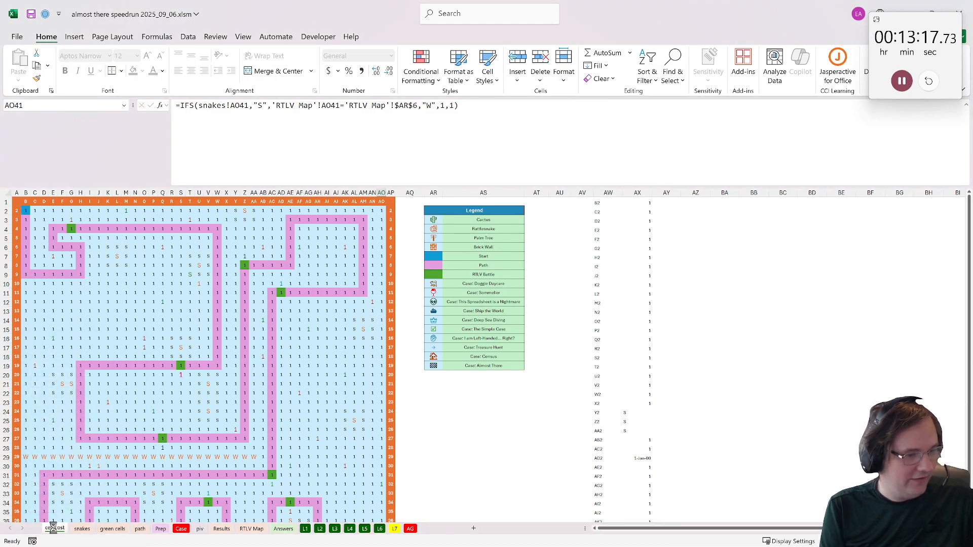
pyautogui.write('route')
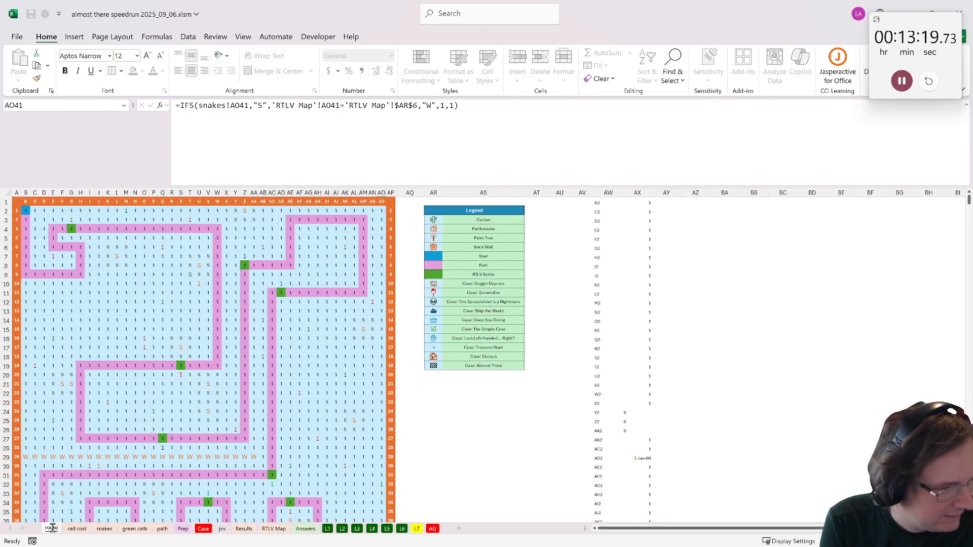
pyautogui.write(' cost')
pyautogui.press('Return')
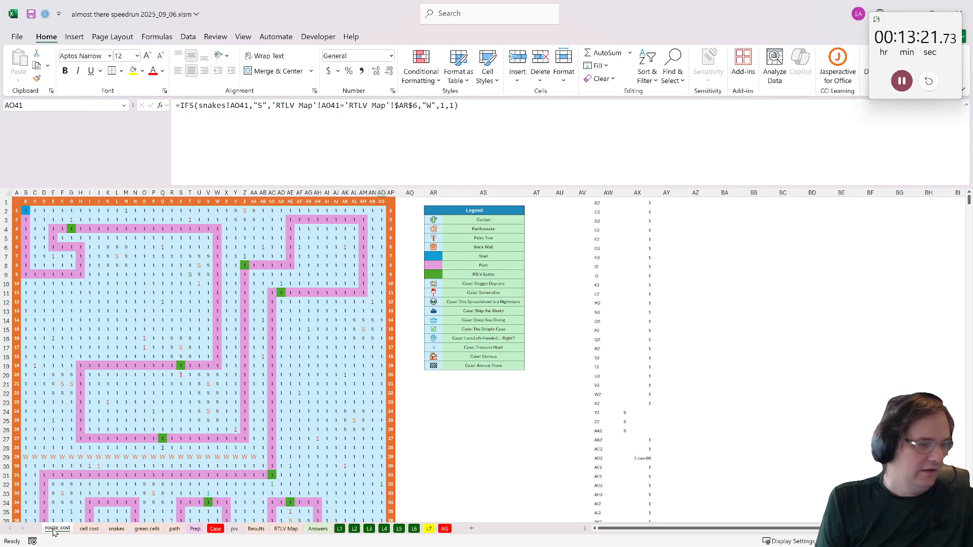
# - Clear the map range B2:AO41 on the route_cost sheet and select B2
pyautogui.moveTo(25, 209); pyautogui.dragTo(380, 506)
pyautogui.press('Delete')
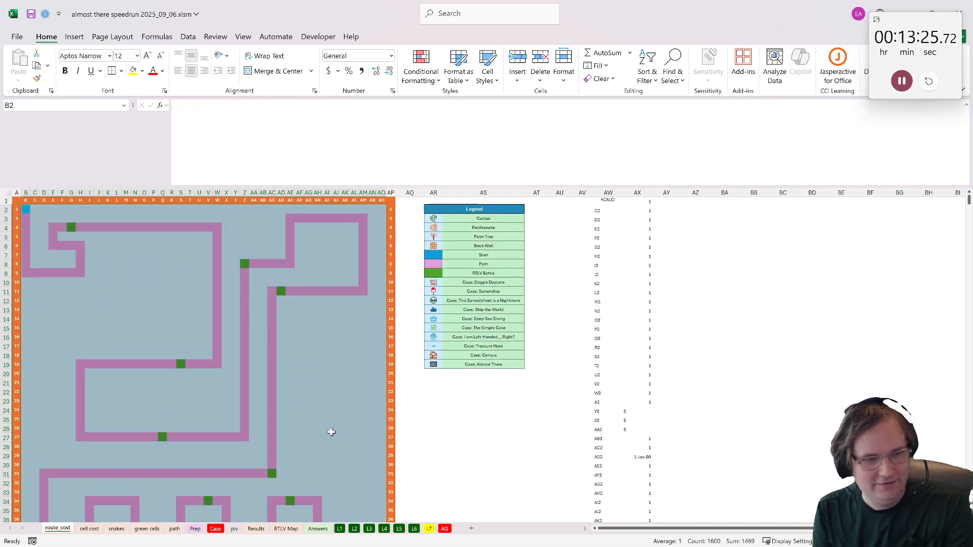
pyautogui.click(28, 210)
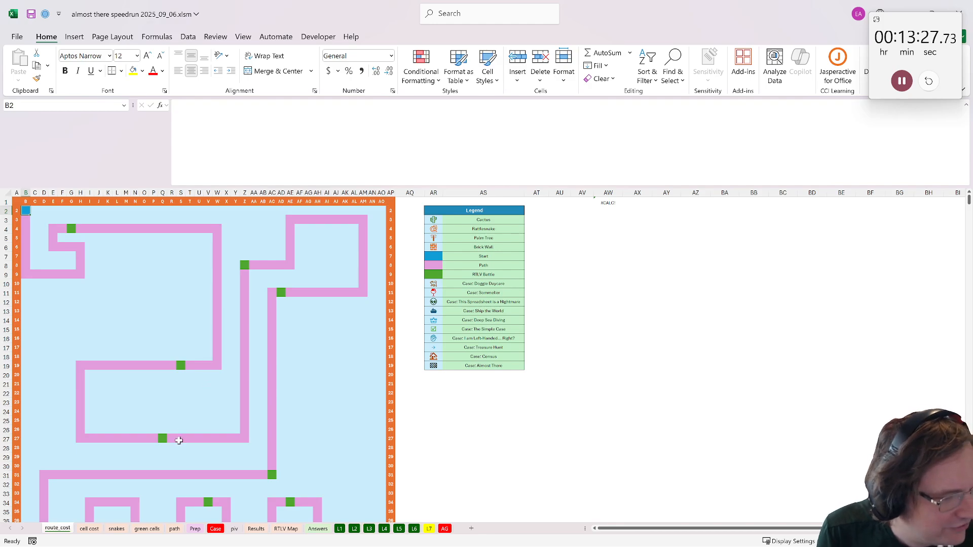
# - Start a route_cost formula in B2 of the route_cost sheet, using 'cell cost'!B2:AO41 as the cost map
pyautogui.click(426, 530)
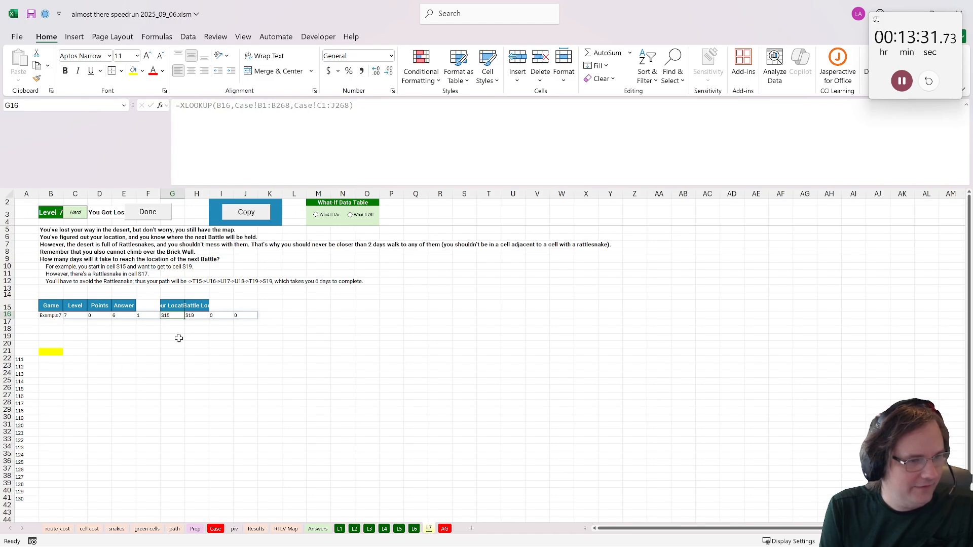
pyautogui.press('Right')
pyautogui.click(58, 529)
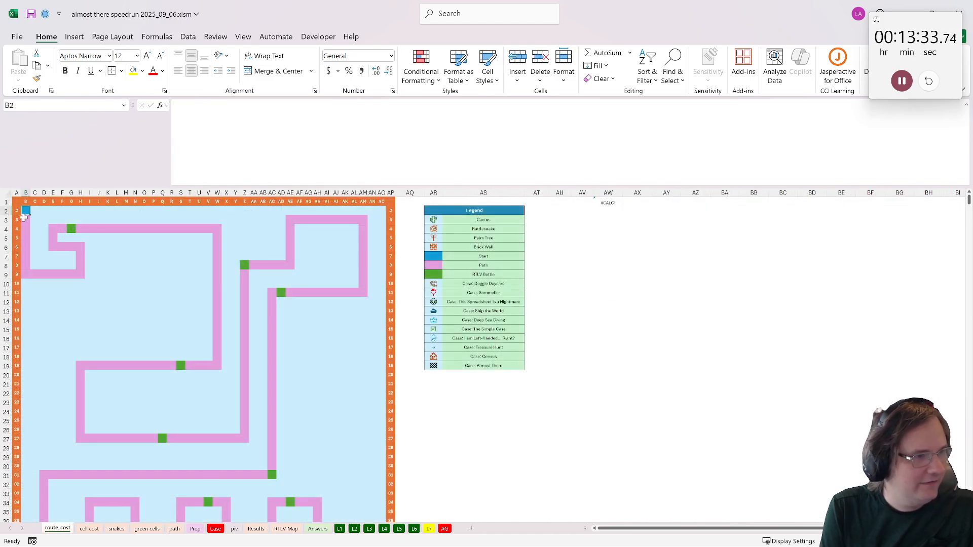
pyautogui.write('=rou')
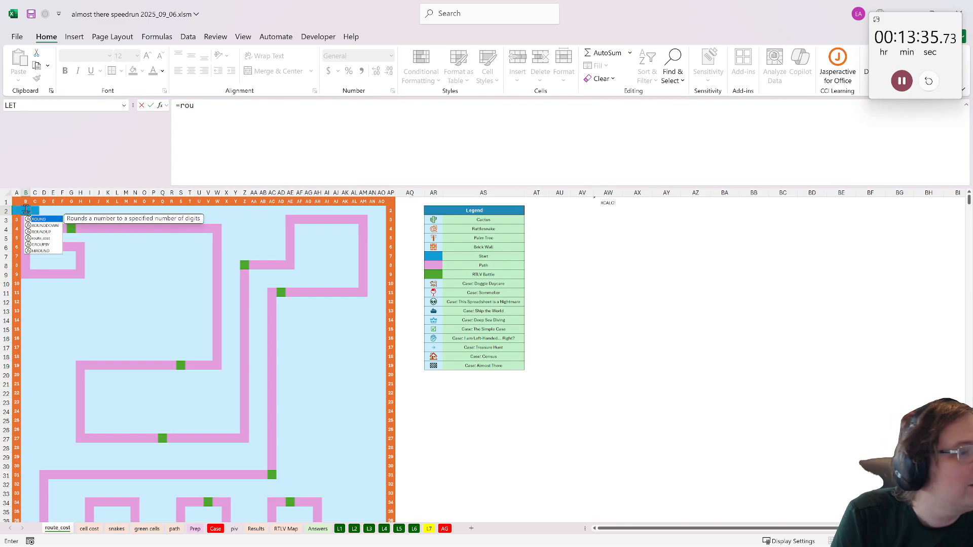
pyautogui.press('Down')
pyautogui.press('Down')
pyautogui.press('Down')
pyautogui.press('Tab')
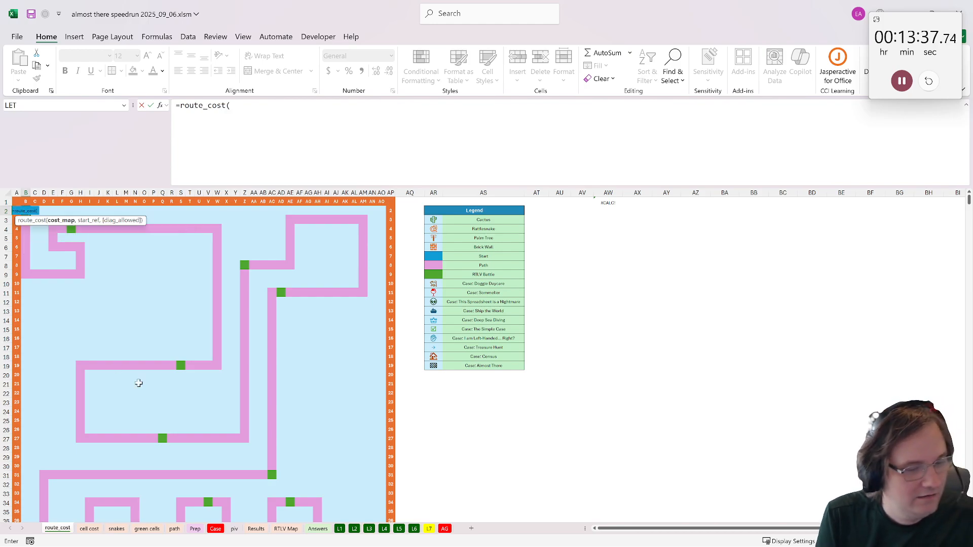
pyautogui.click(89, 528)
pyautogui.click(26, 211)
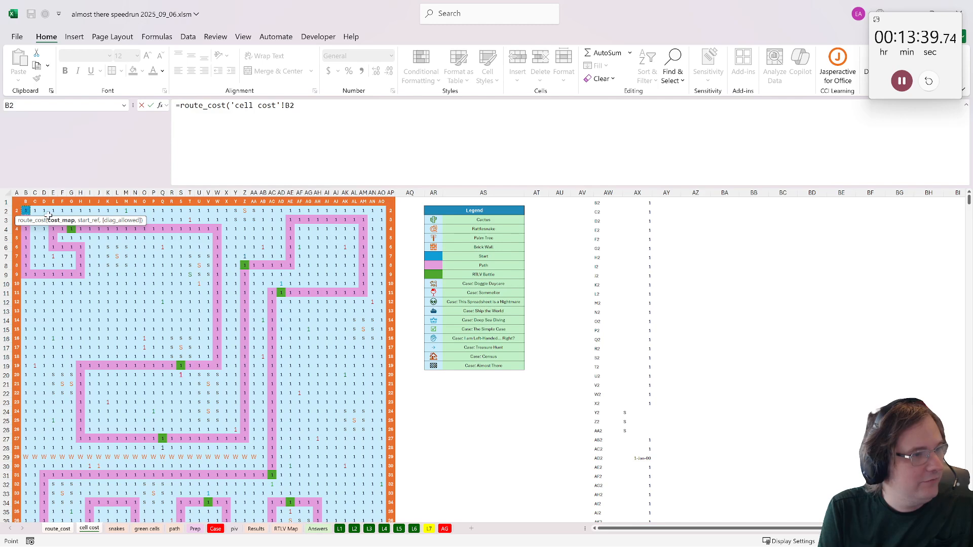
pyautogui.scroll(-4, 345, 415)
pyautogui.moveTo(383, 475); pyautogui.dragTo(393, 464)
pyautogui.write(')')
# - Complete the route_cost formula with L7 cell G16 as the start reference and 1 for diagonal movement
pyautogui.click(314, 105)
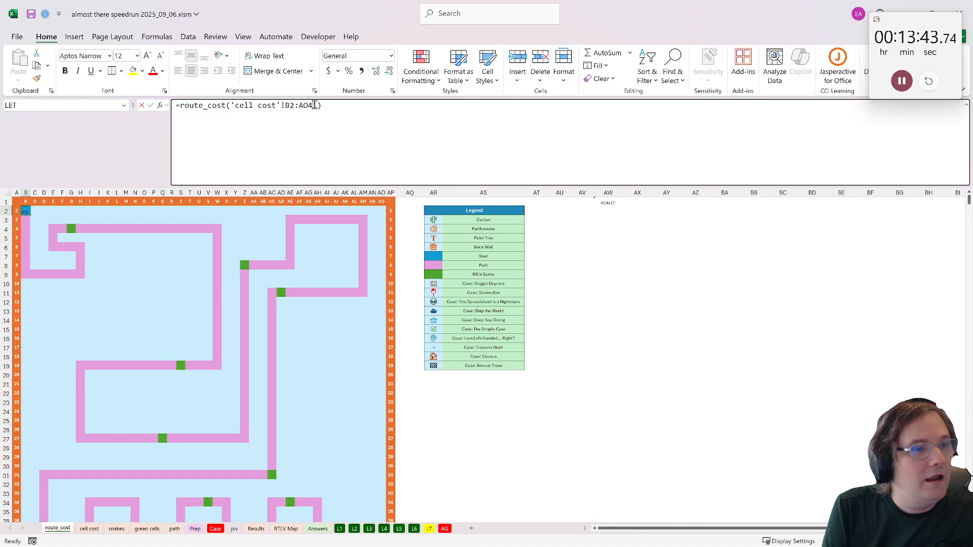
pyautogui.click(316, 106)
pyautogui.write(',')
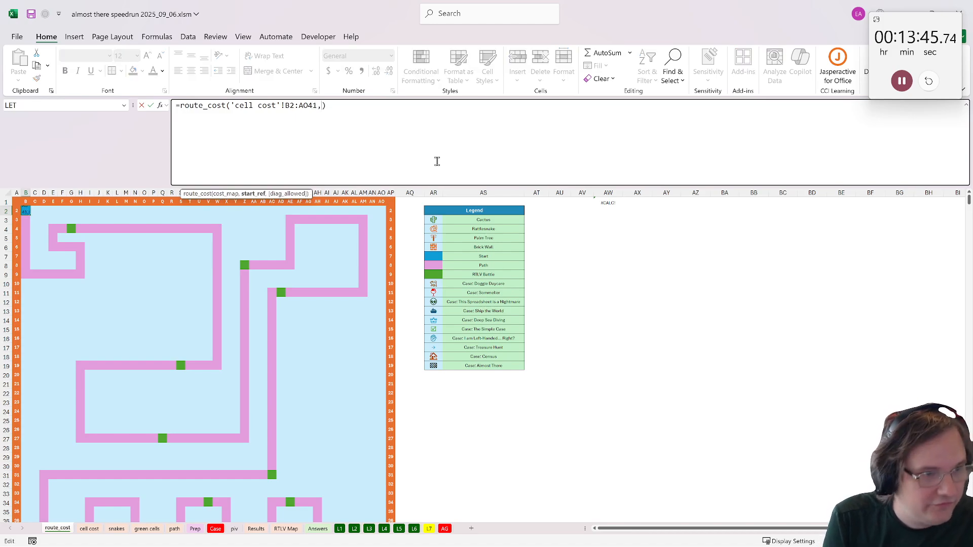
pyautogui.click(418, 529)
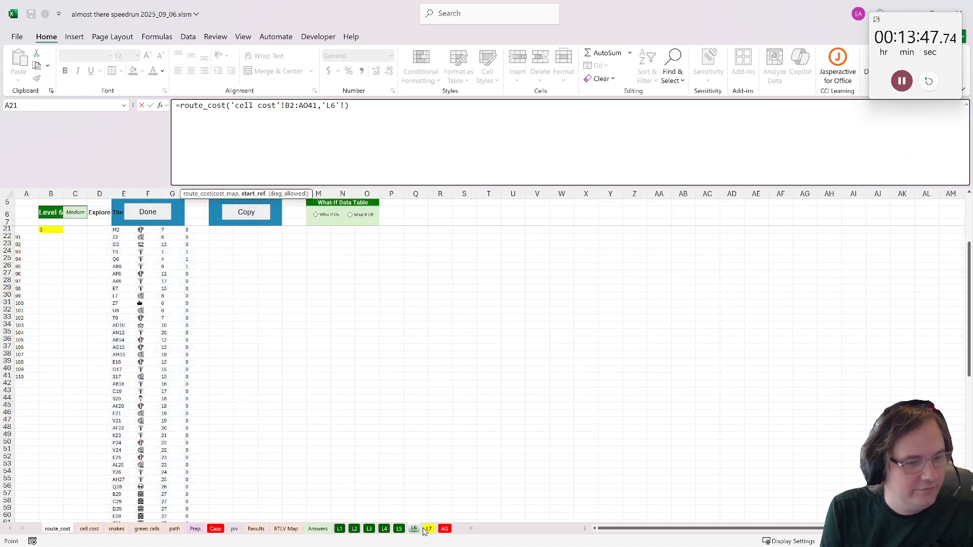
pyautogui.click(431, 522)
pyautogui.click(430, 529)
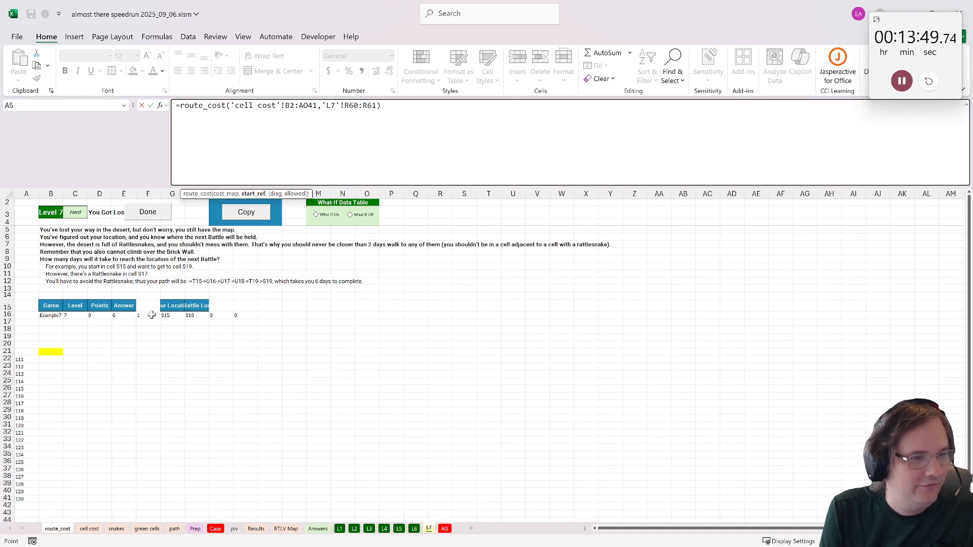
pyautogui.click(171, 316)
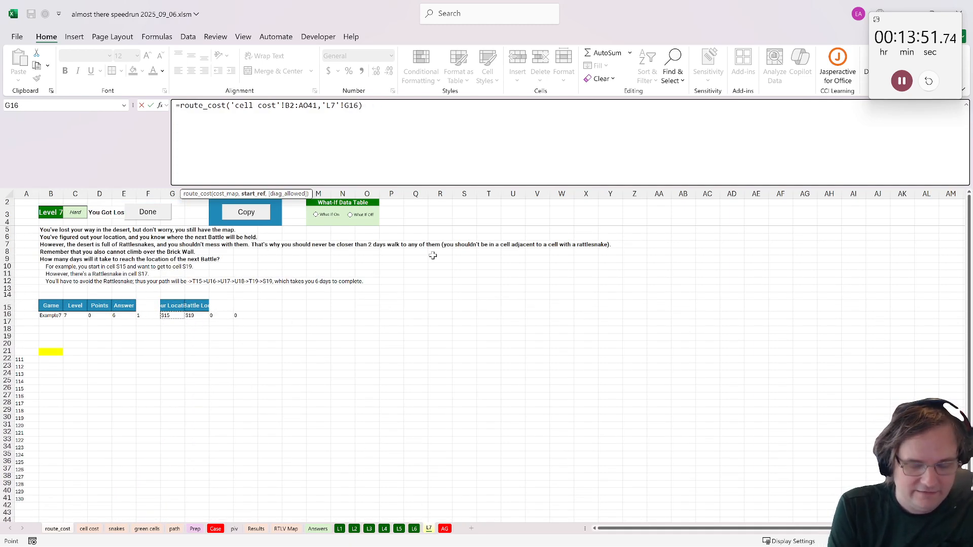
pyautogui.write(',1')
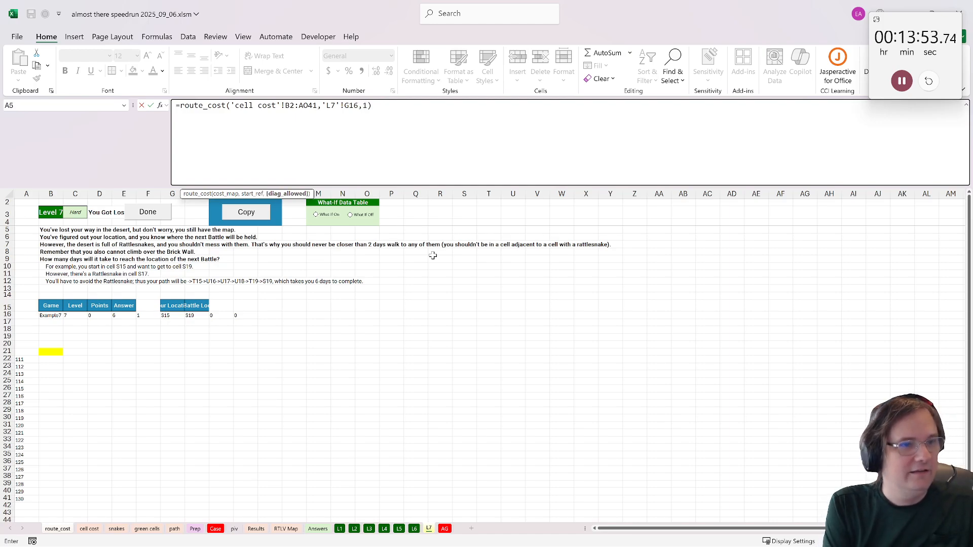
pyautogui.press('Return')
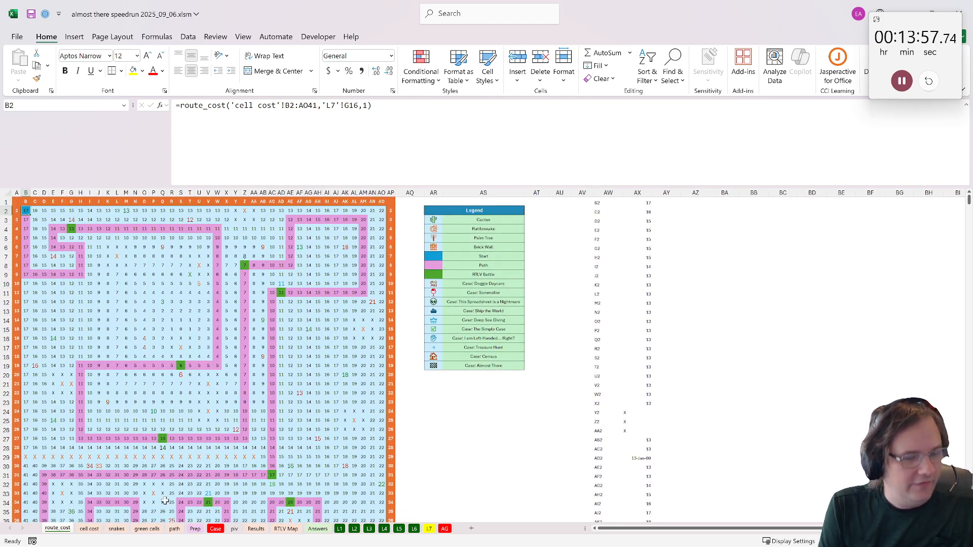
# - Check the flattened costs in column AX, and start an XLOOKUP in L7 cell B21 for the battle location in H16
pyautogui.click(641, 202)
pyautogui.scroll(-4, 374, 427)
pyautogui.scroll(4, 373, 427)
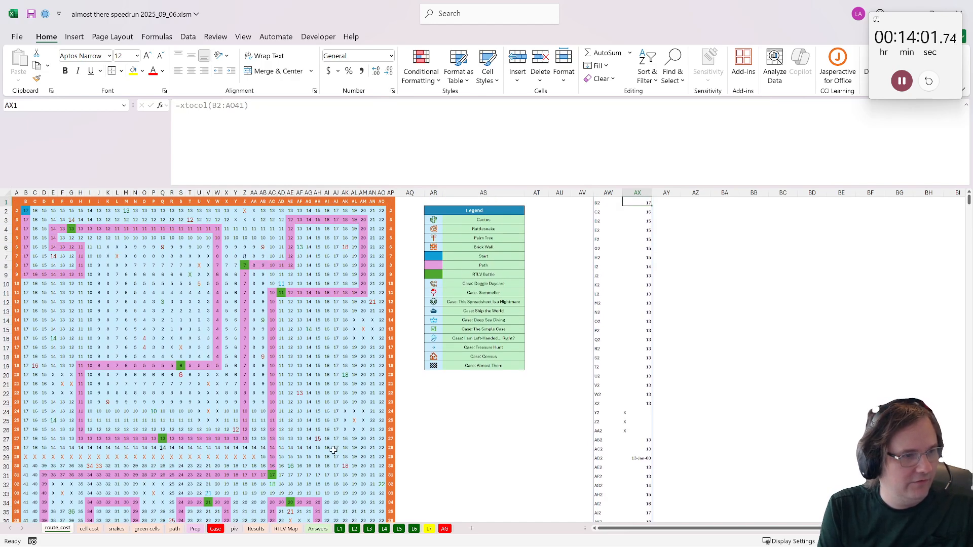
pyautogui.click(431, 530)
pyautogui.click(53, 353)
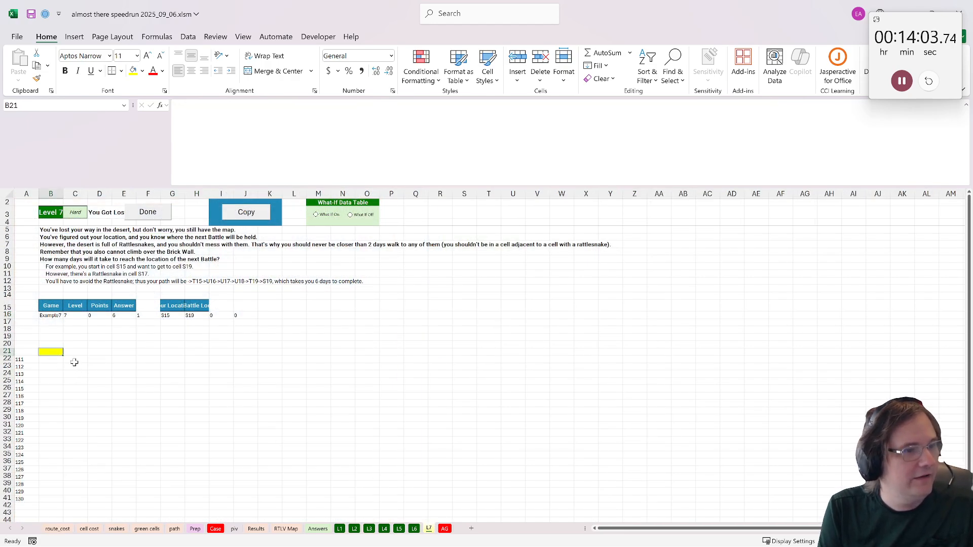
pyautogui.write('=xlooku')
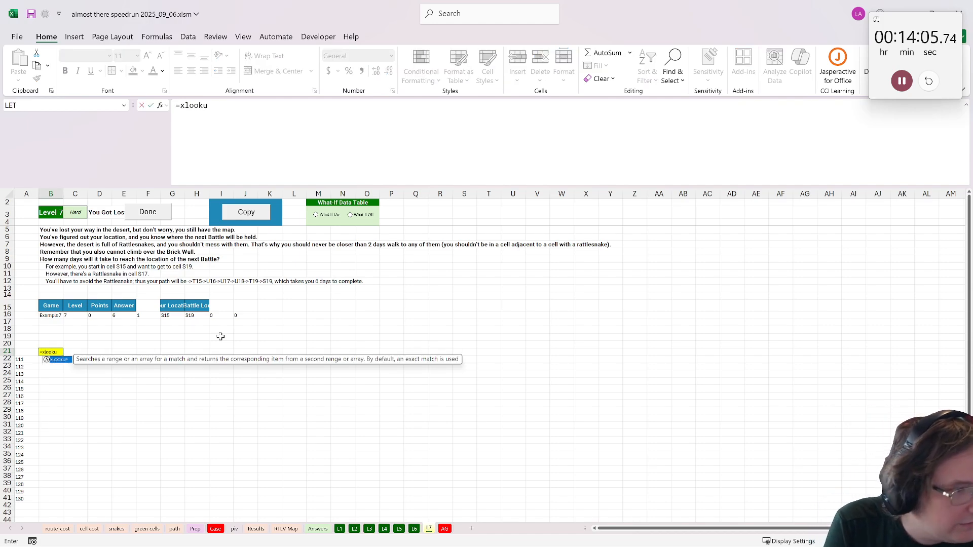
pyautogui.write('P(')
pyautogui.click(199, 316)
pyautogui.write(',')
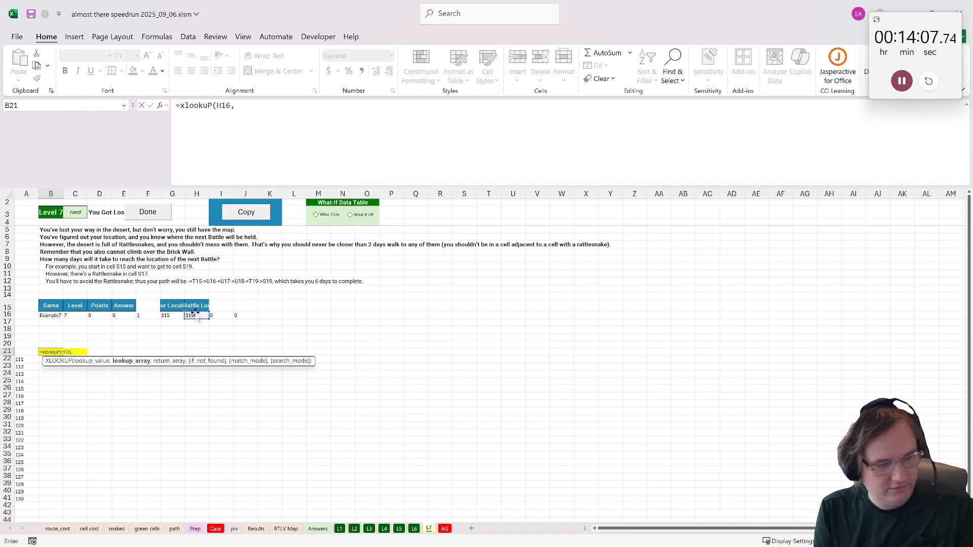
# - Finish the XLOOKUP with route_cost column AW as lookup array and AX as return array, and mark Level 7 as done
pyautogui.click(57, 529)
pyautogui.click(608, 192)
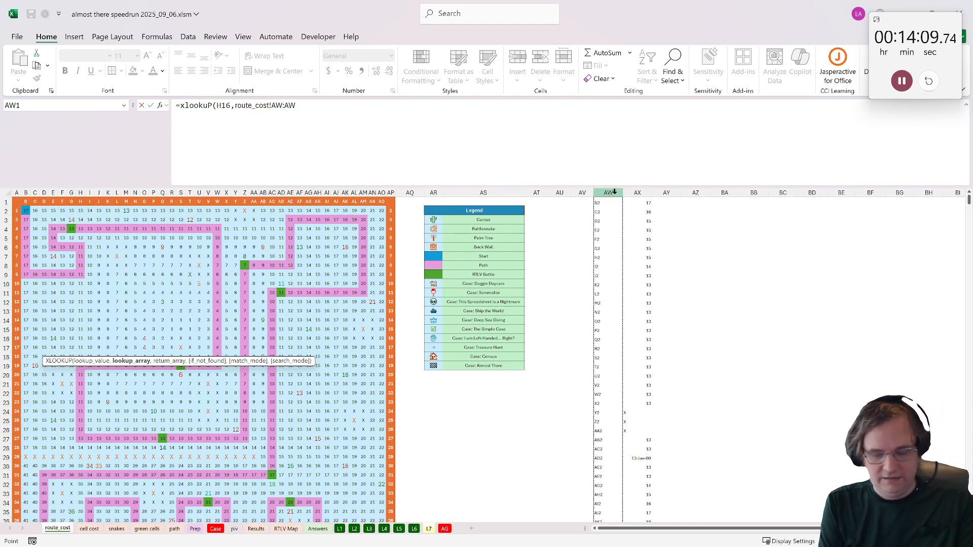
pyautogui.write(',')
pyautogui.click(646, 192)
pyautogui.hotkey('ctrl', 'Return')
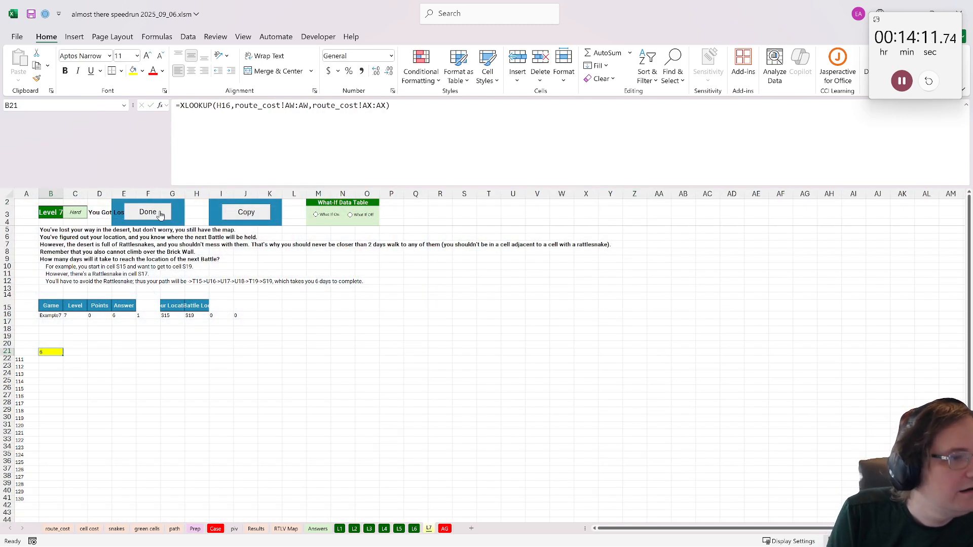
pyautogui.click(160, 213)
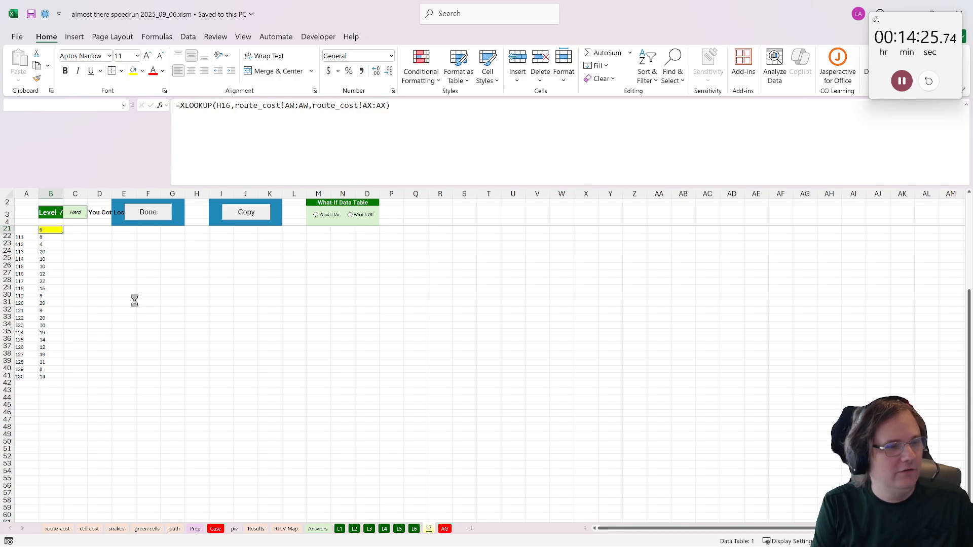
# - Go to the bonus questions on the Case sheet and select the Bonus 1 answer cell E38
pyautogui.click(216, 528)
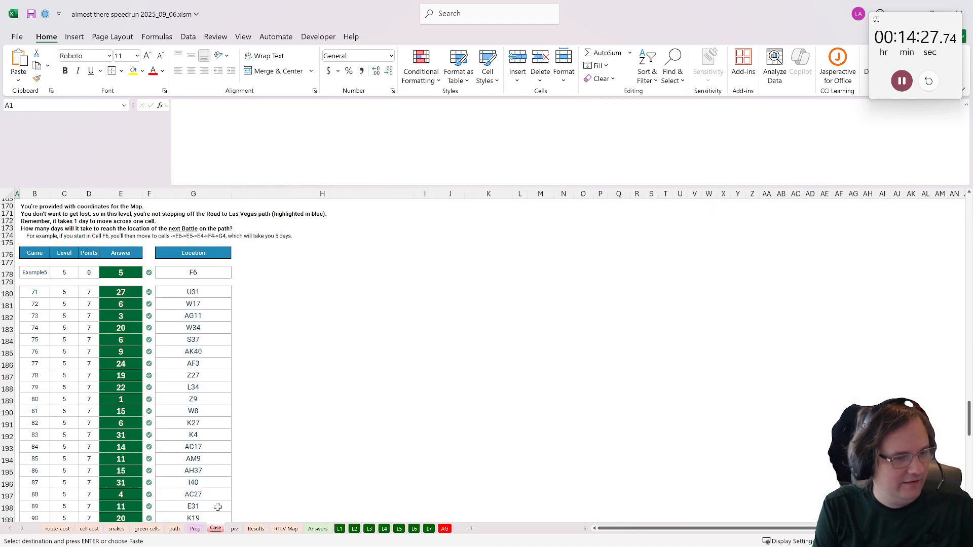
pyautogui.scroll(-2, 248, 450)
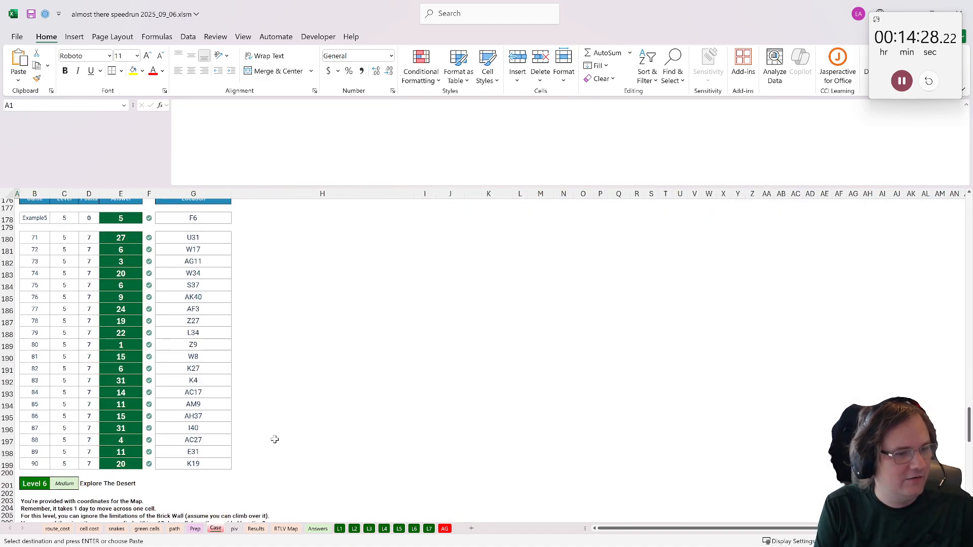
pyautogui.click(963, 434)
pyautogui.moveTo(969, 433); pyautogui.dragTo(965, 236)
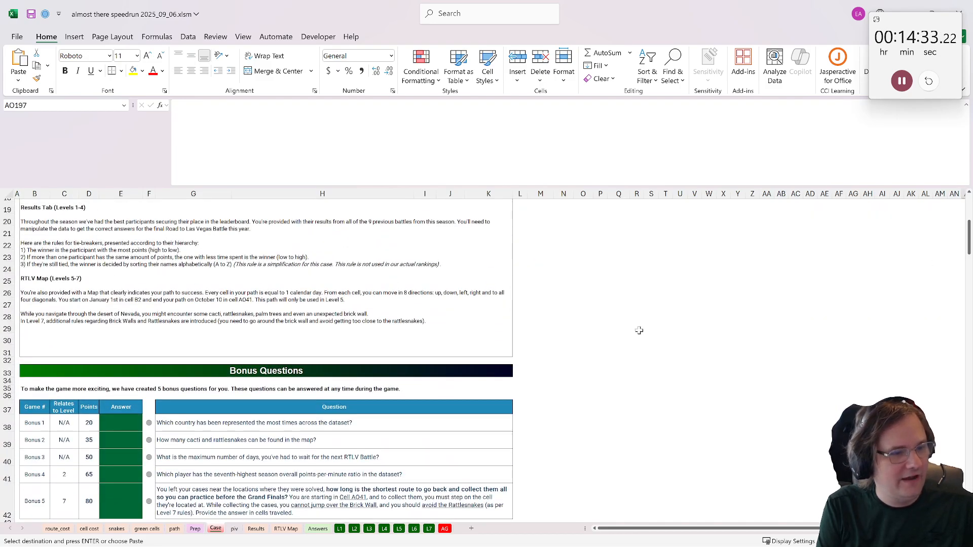
pyautogui.click(143, 427)
pyautogui.scroll(-3, 120, 374)
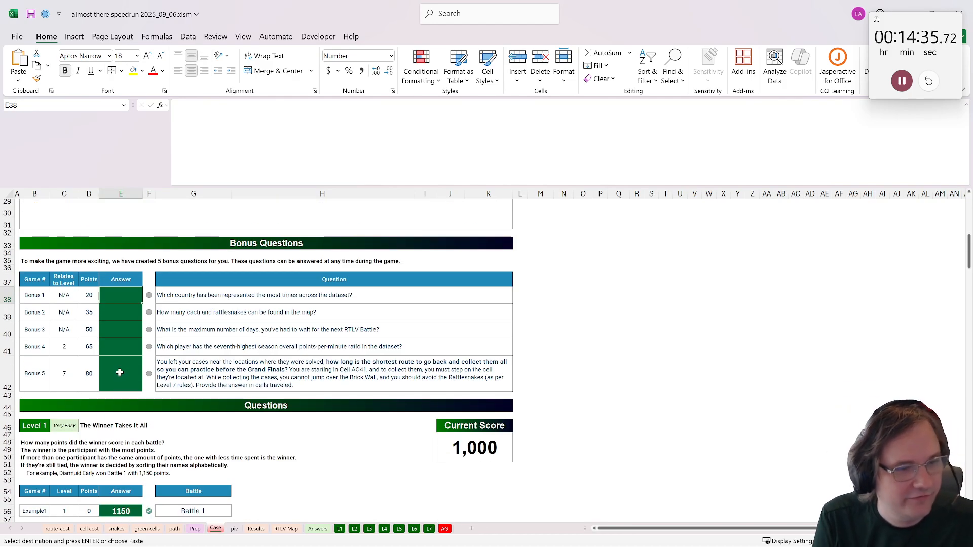
# - Copy the average-minutes pivot table E3:G13 on the piv sheet and paste it at J3
pyautogui.click(234, 531)
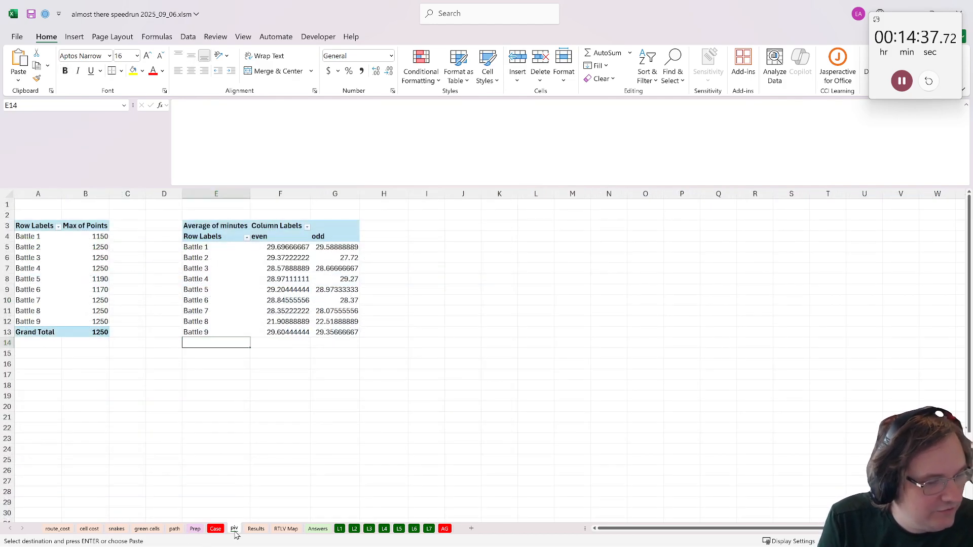
pyautogui.click(207, 238)
pyautogui.moveTo(207, 226); pyautogui.dragTo(332, 332)
pyautogui.hotkey('ctrl', 'c')
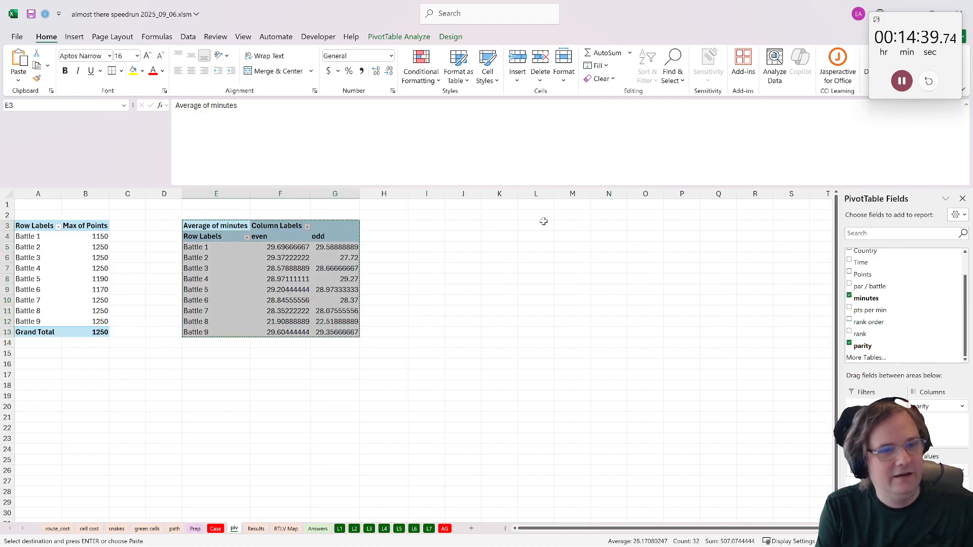
pyautogui.click(456, 229)
pyautogui.hotkey('ctrl', 'v')
# - Remove all fields from the copied pivot table and make it count Country entries with Country as rows
pyautogui.click(463, 299)
pyautogui.moveTo(934, 470); pyautogui.dragTo(912, 234)
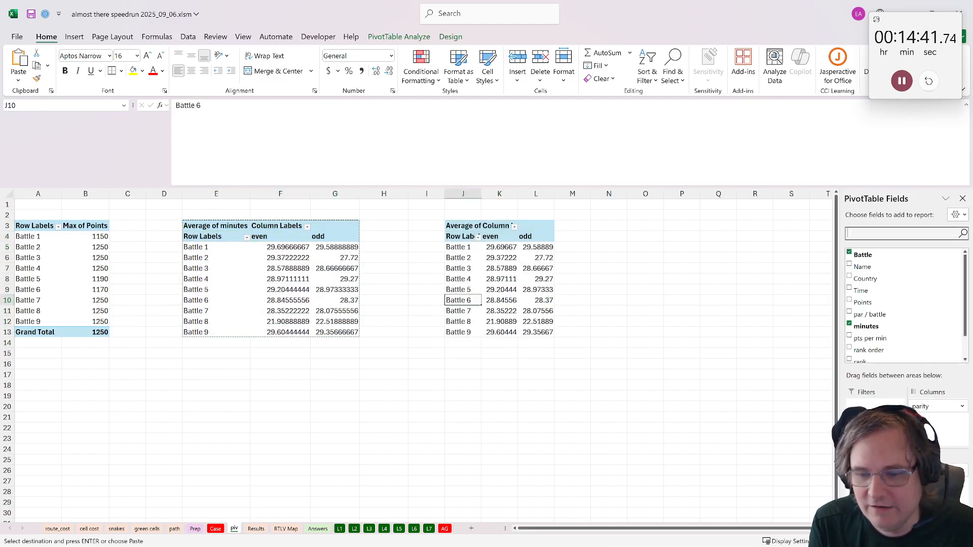
pyautogui.moveTo(911, 373); pyautogui.dragTo(907, 358)
pyautogui.moveTo(874, 470); pyautogui.dragTo(874, 344)
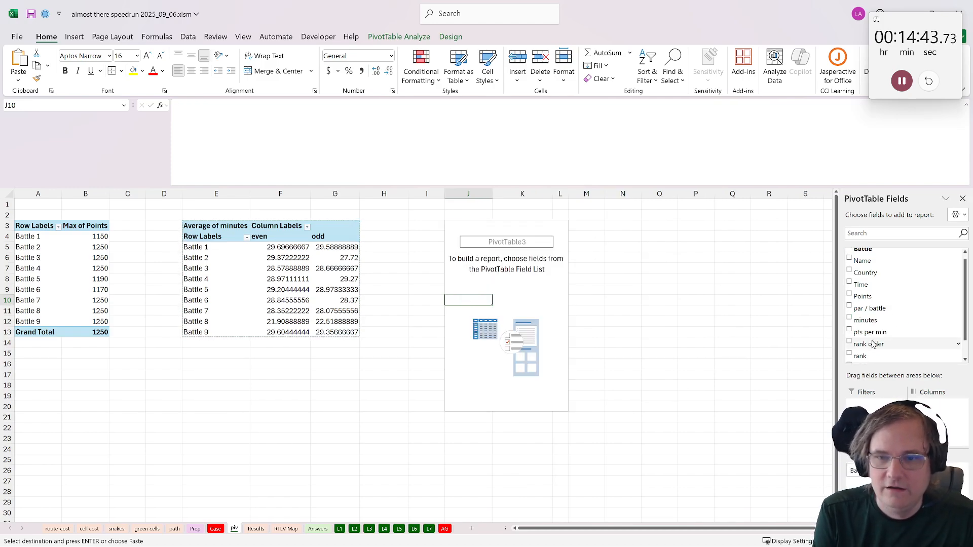
pyautogui.moveTo(872, 273); pyautogui.dragTo(874, 474)
pyautogui.moveTo(869, 273); pyautogui.dragTo(935, 474)
# - Copy United States of America from the country pivot and paste it as the Bonus 1 answer in Case cell E38
pyautogui.scroll(-2, 527, 412)
pyautogui.moveTo(578, 482); pyautogui.dragTo(494, 480)
pyautogui.click(478, 477)
pyautogui.click(478, 479)
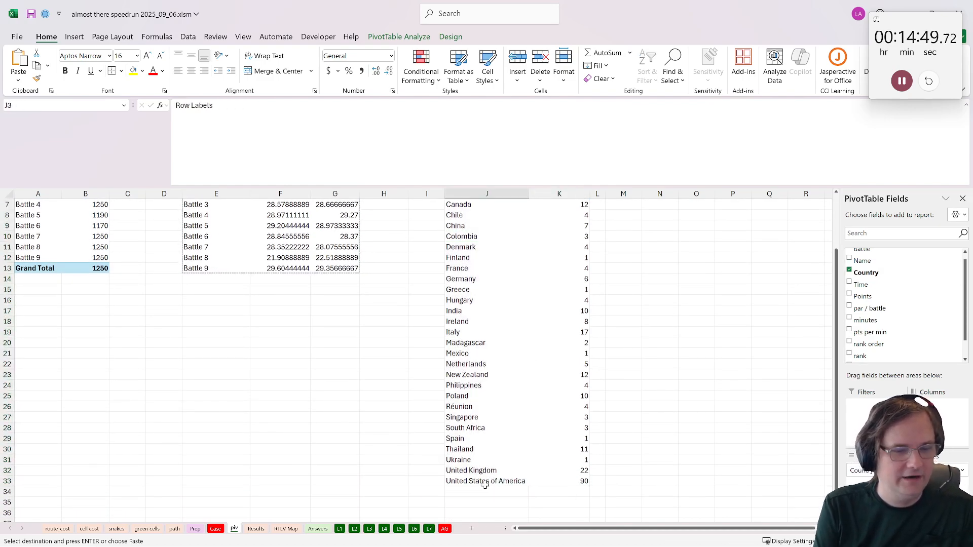
pyautogui.tripleClick(308, 163)
pyautogui.press('Escape')
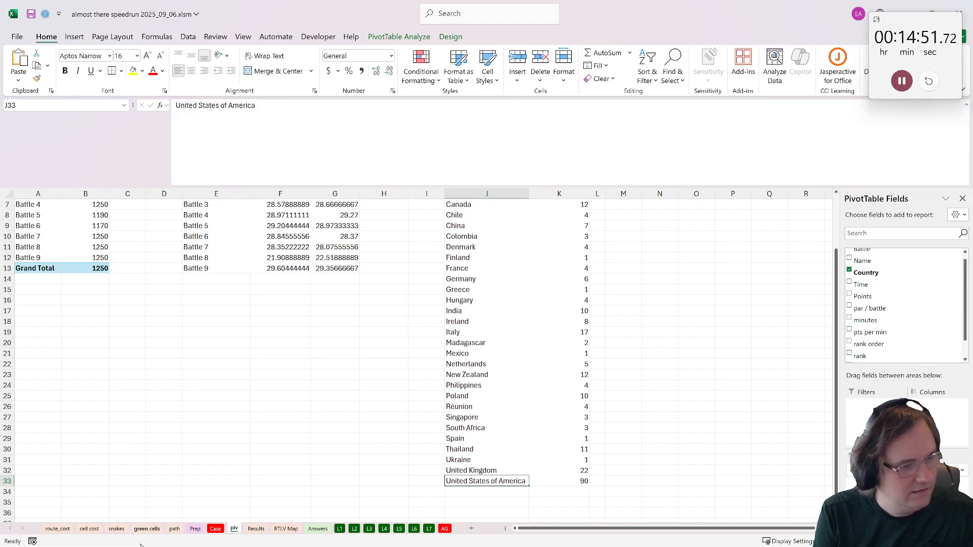
pyautogui.click(216, 529)
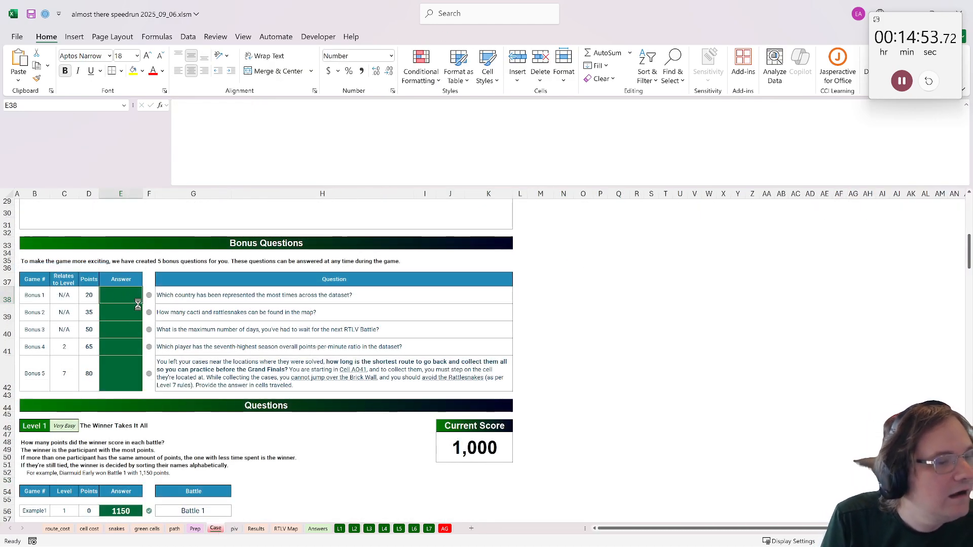
pyautogui.hotkey('ctrl', 'v')
pyautogui.press('Return')
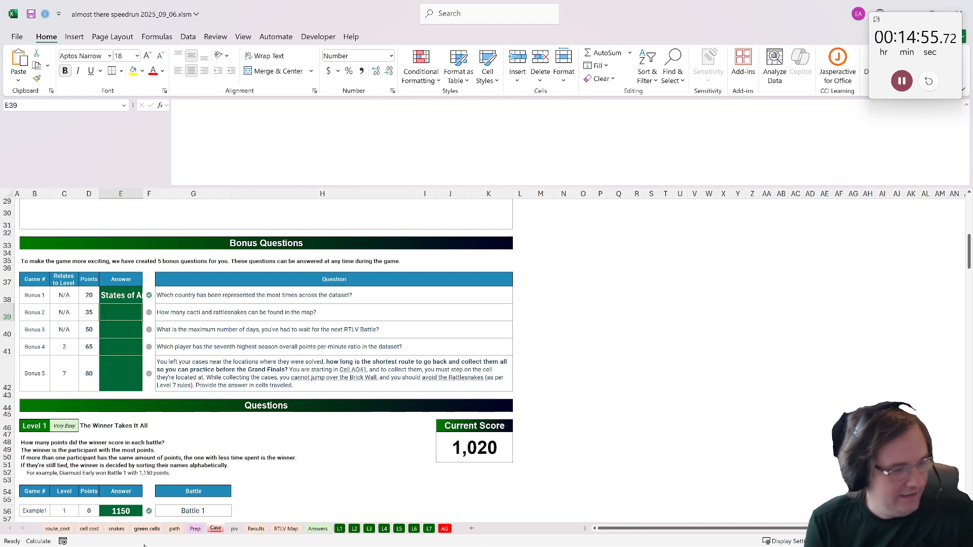
# - On the RTLV Map sheet, count the cactus symbols in cell AT3 with =COUNTIF($B$2:$AO$41,AR3)
pyautogui.click(286, 530)
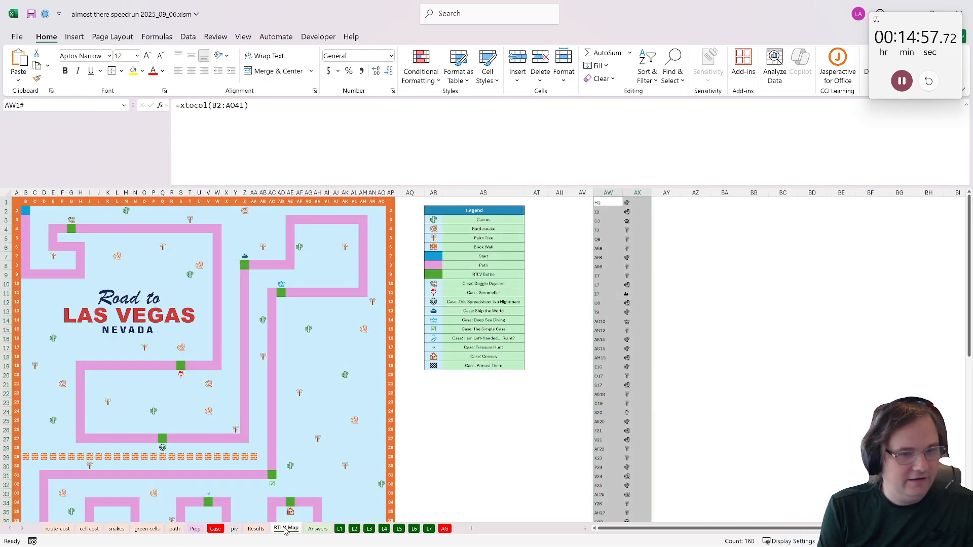
pyautogui.click(534, 221)
pyautogui.write('=countif(')
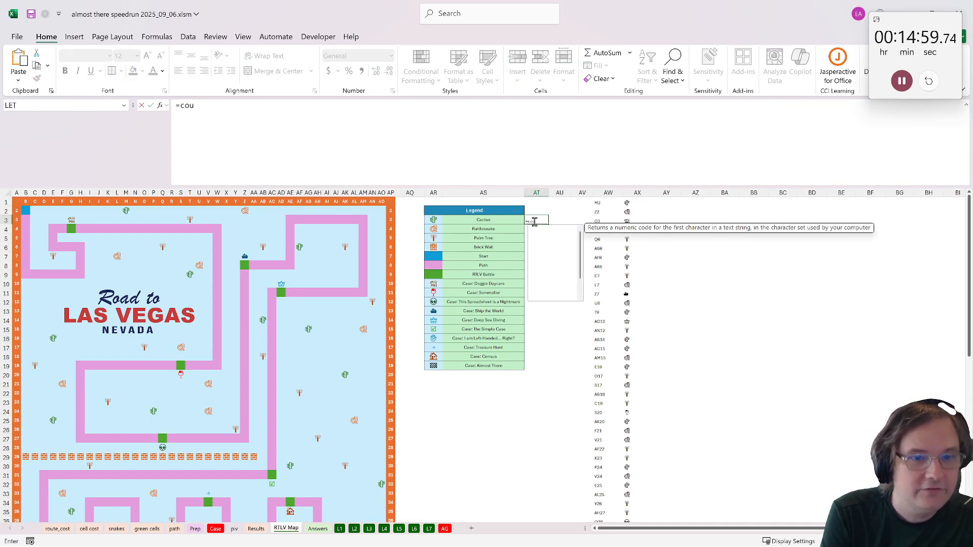
pyautogui.press('BackSpace')
pyautogui.write('(')
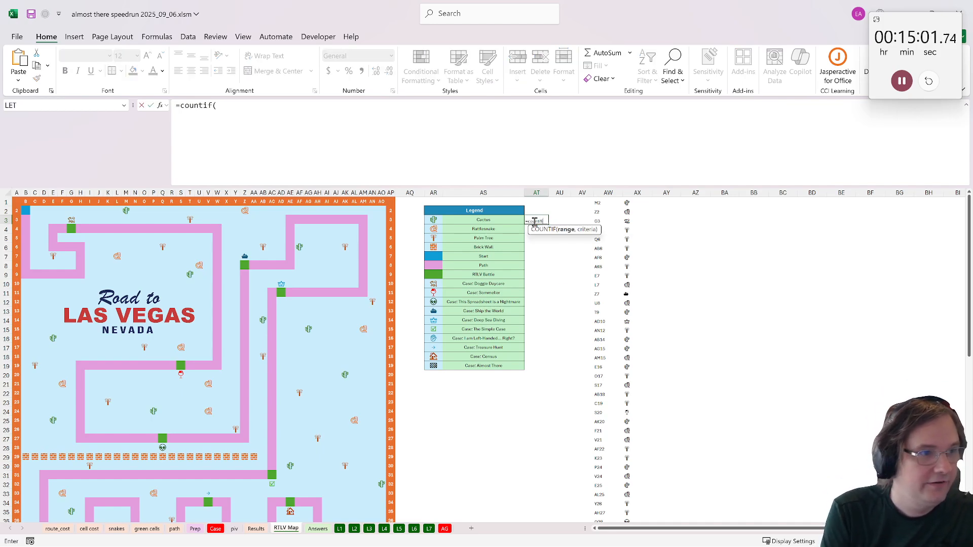
pyautogui.moveTo(26, 210); pyautogui.dragTo(341, 392)
pyautogui.press('F4')
pyautogui.write(',')
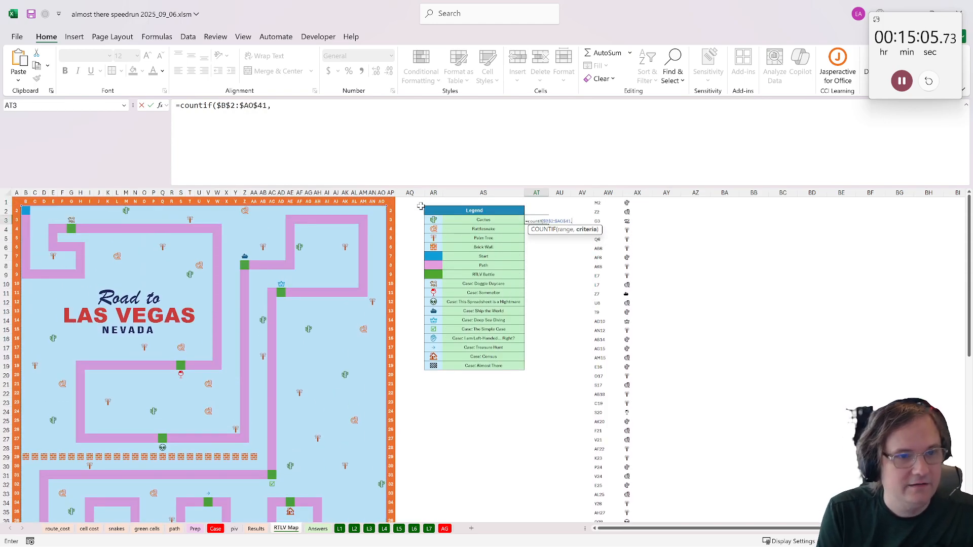
pyautogui.click(435, 220)
pyautogui.write(')')
pyautogui.hotkey('ctrl', 'Return')
pyautogui.press('Up')
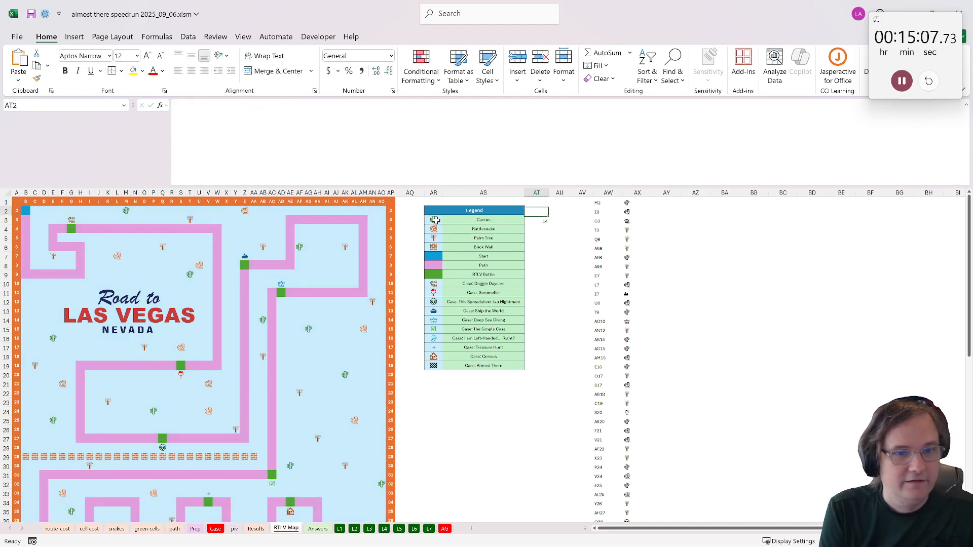
# - Copy the cactus count formula from AT3 to AT4 to count the rattlesnakes, and select both cells
pyautogui.press('Down')
pyautogui.hotkey('ctrl', 'c')
pyautogui.press('Down')
pyautogui.hotkey('ctrl', 'v')
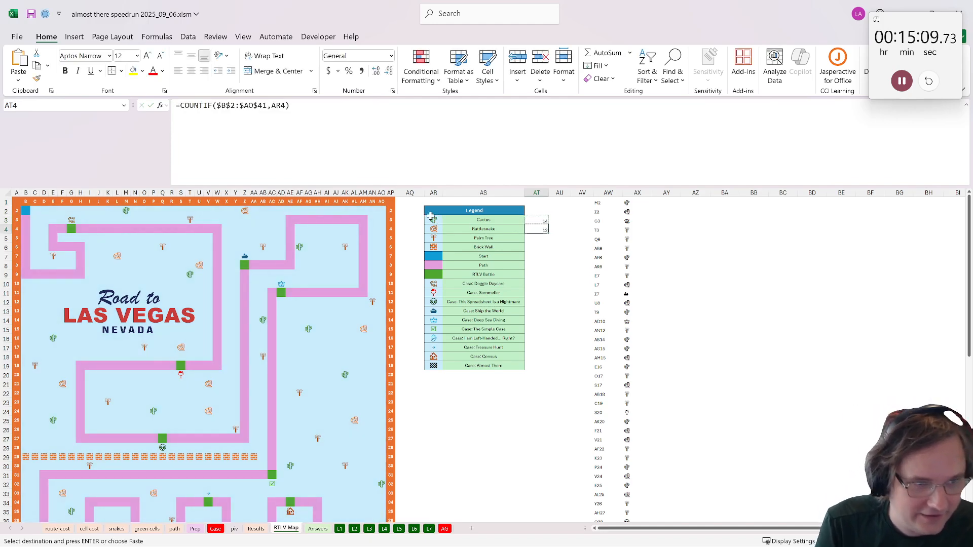
pyautogui.moveTo(538, 221)
pyautogui.mouseDown()
pyautogui.moveTo(537, 238)
pyautogui.moveTo(537, 230)
pyautogui.mouseUp()
# - Enter 26 as the Bonus 2 answer in cell E39 of the Case sheet
pyautogui.click(214, 531)
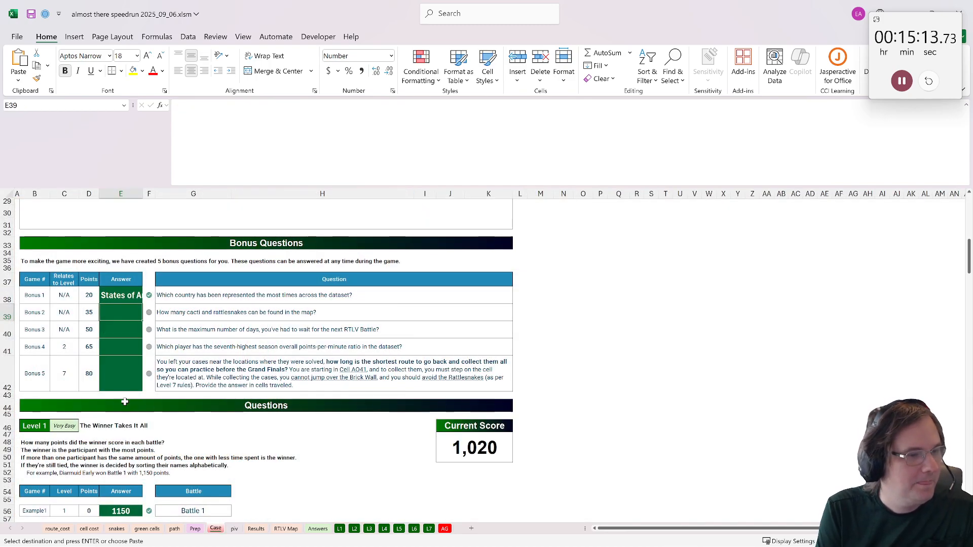
pyautogui.write('26')
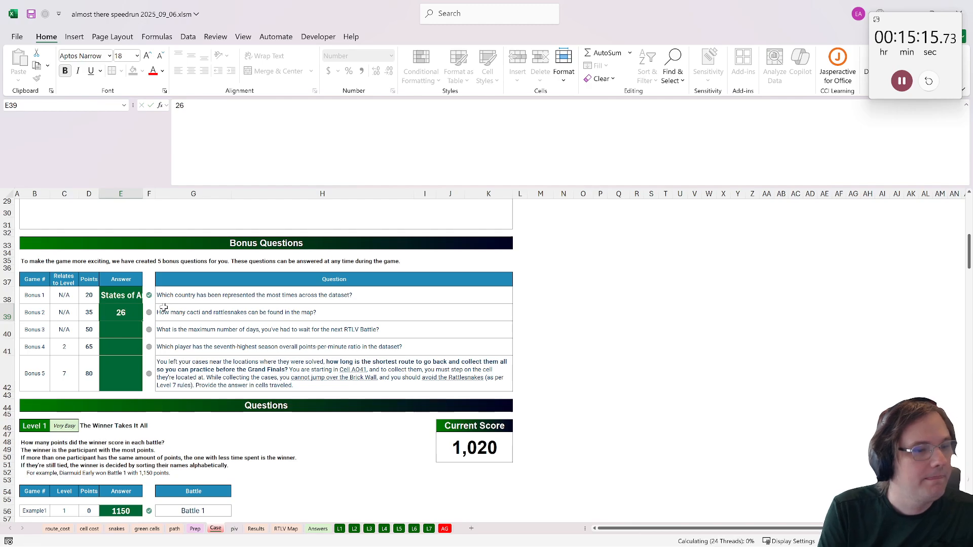
pyautogui.press('Return')
# - On the L5 sheet, calculate the step difference between the first two battles in G22 with =F22-F21
pyautogui.click(371, 530)
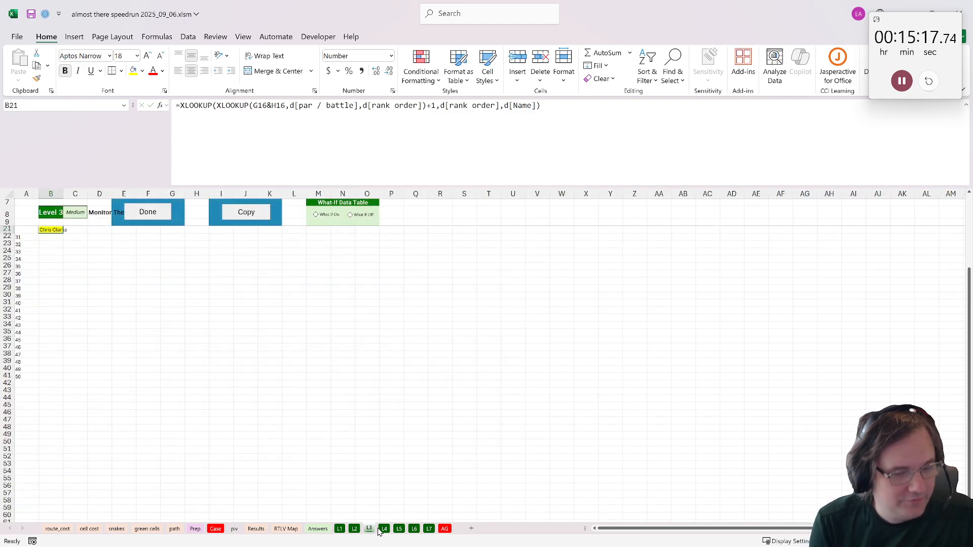
pyautogui.click(385, 530)
pyautogui.click(399, 530)
pyautogui.scroll(3, 177, 300)
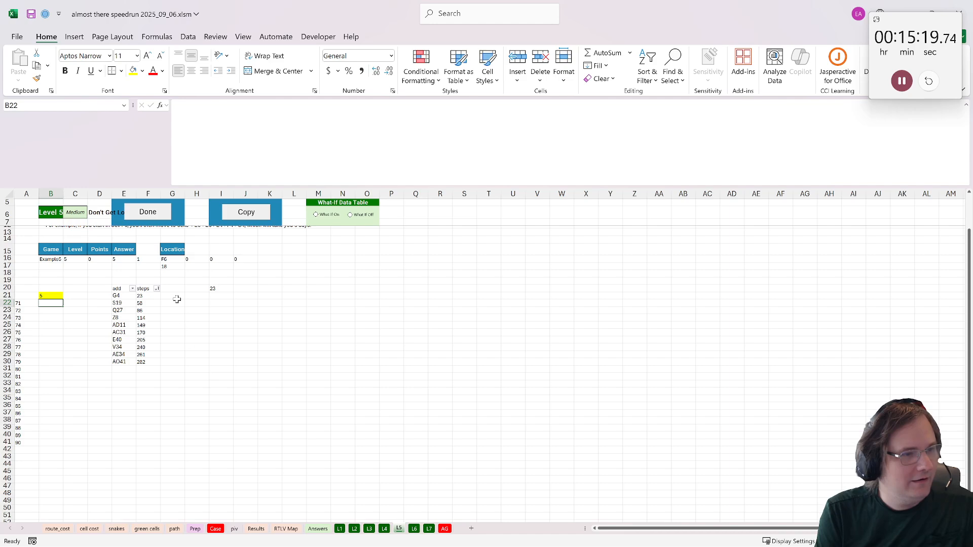
pyautogui.click(172, 303)
pyautogui.write('=')
pyautogui.click(145, 303)
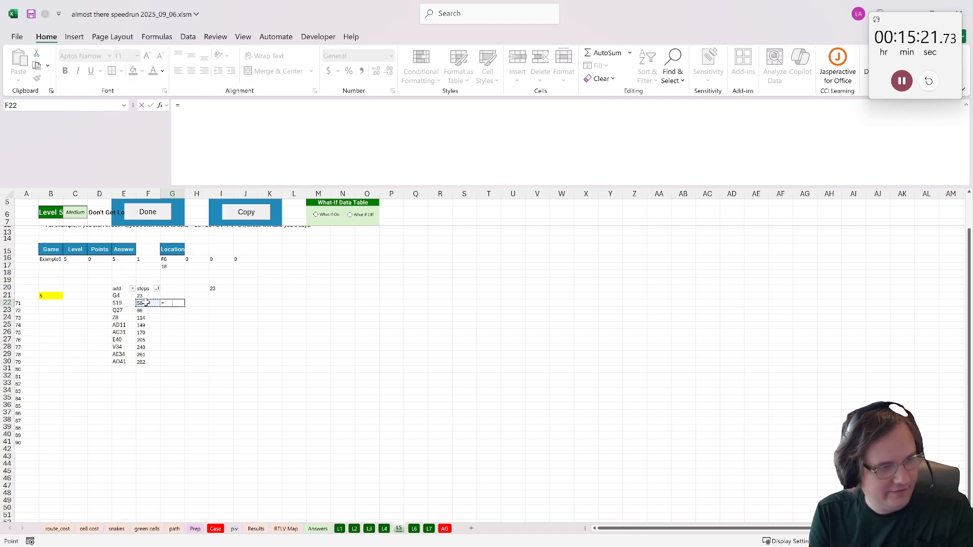
pyautogui.write('-')
pyautogui.click(146, 296)
pyautogui.hotkey('ctrl', 'Return')
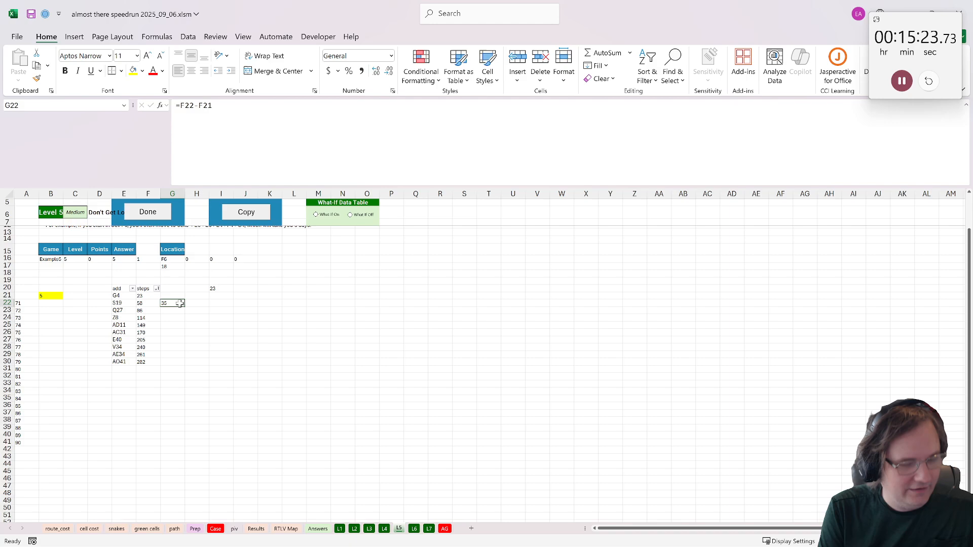
# - Copy the difference formula from G22 down through G30 and clear the surplus results in G31:G32
pyautogui.hotkey('ctrl', 'c')
pyautogui.moveTo(179, 377); pyautogui.dragTo(172, 311)
pyautogui.hotkey('ctrl', 'v')
pyautogui.moveTo(172, 377); pyautogui.dragTo(171, 370)
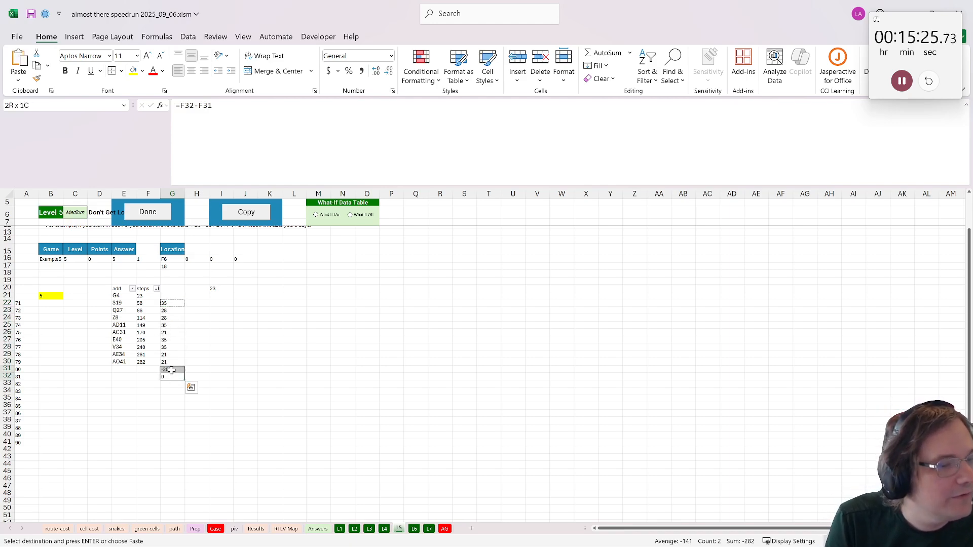
pyautogui.press('Delete')
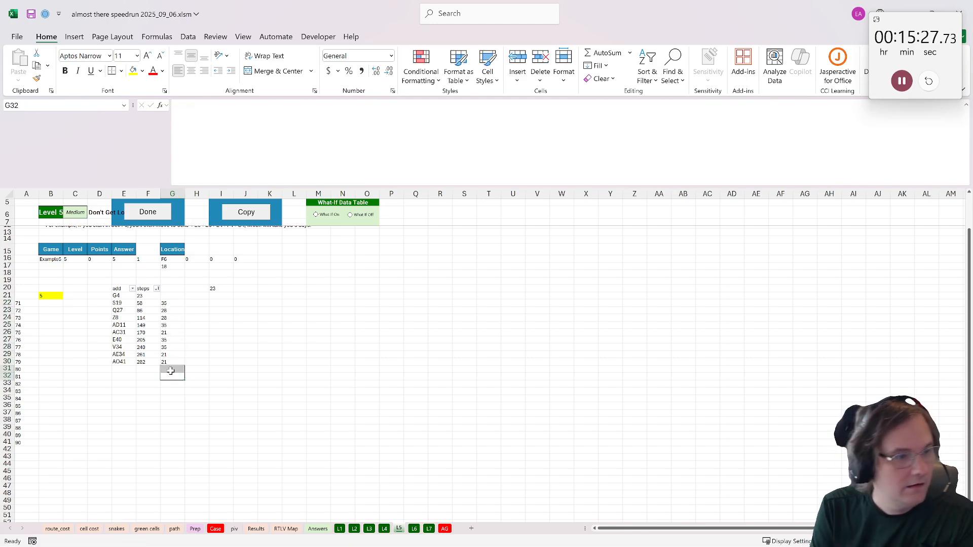
# - Enter 35 as the Bonus 3 answer in cell E40 of the Case sheet
pyautogui.click(174, 302)
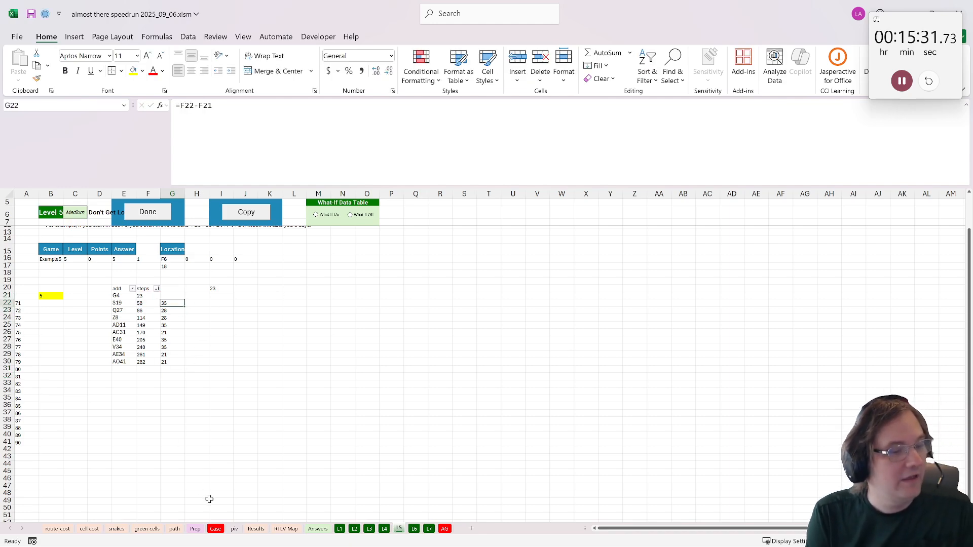
pyautogui.click(215, 529)
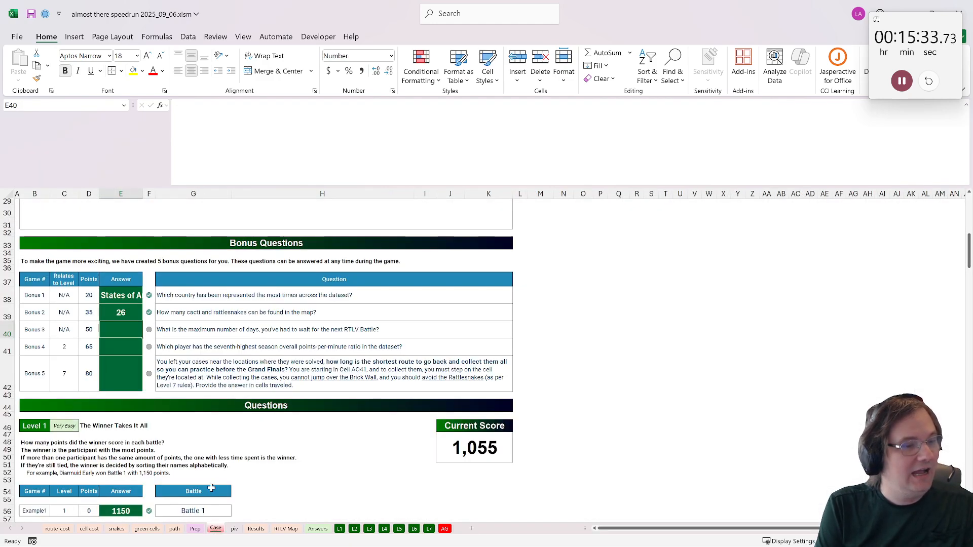
# - Review the Bonus 4 question in G41 of the Case sheet and go to the piv sheet
pyautogui.click(197, 348)
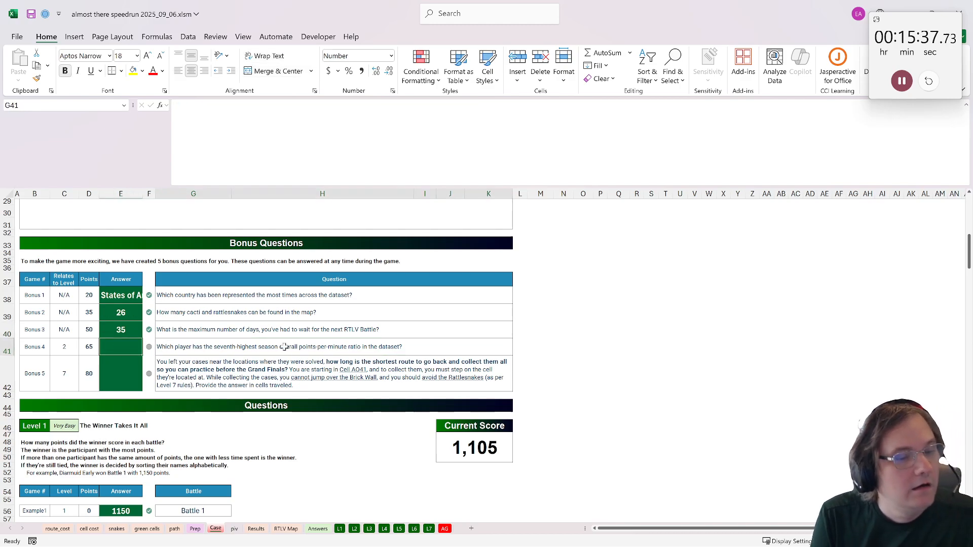
pyautogui.click(129, 348)
pyautogui.click(311, 358)
pyautogui.click(309, 350)
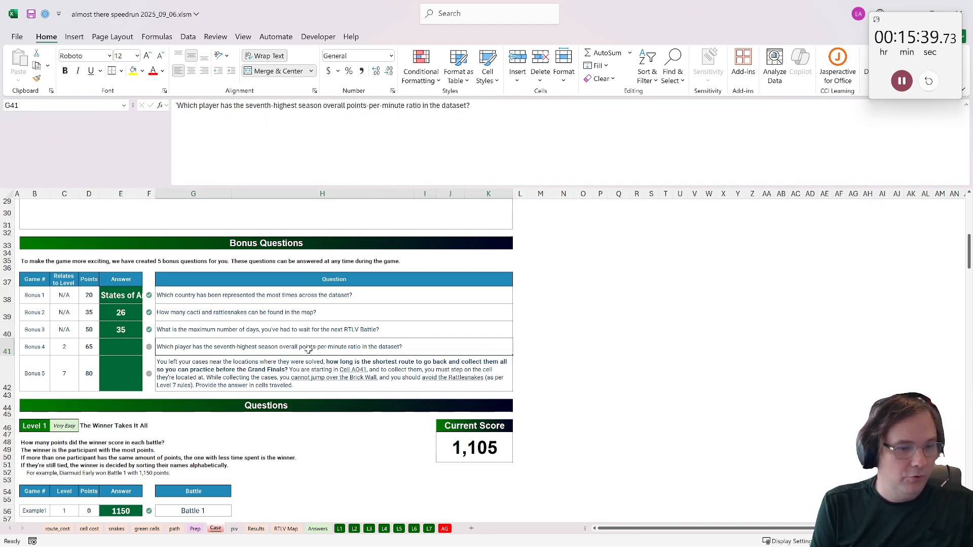
pyautogui.click(235, 529)
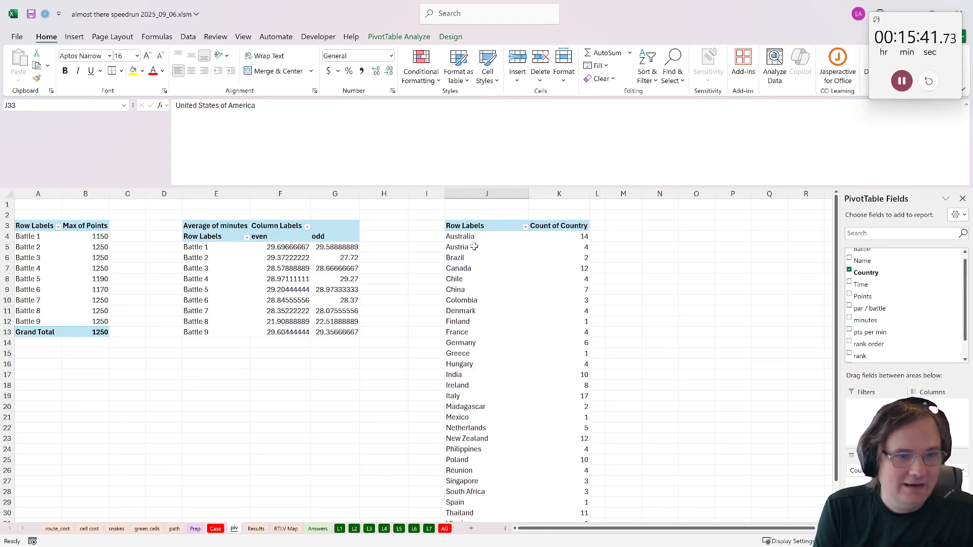
# - Try pasting a copy of the country pivot's header cell J3 at N3, and undo the paste
pyautogui.moveTo(462, 226); pyautogui.dragTo(568, 492)
pyautogui.scroll(2, 483, 430)
pyautogui.click(486, 228)
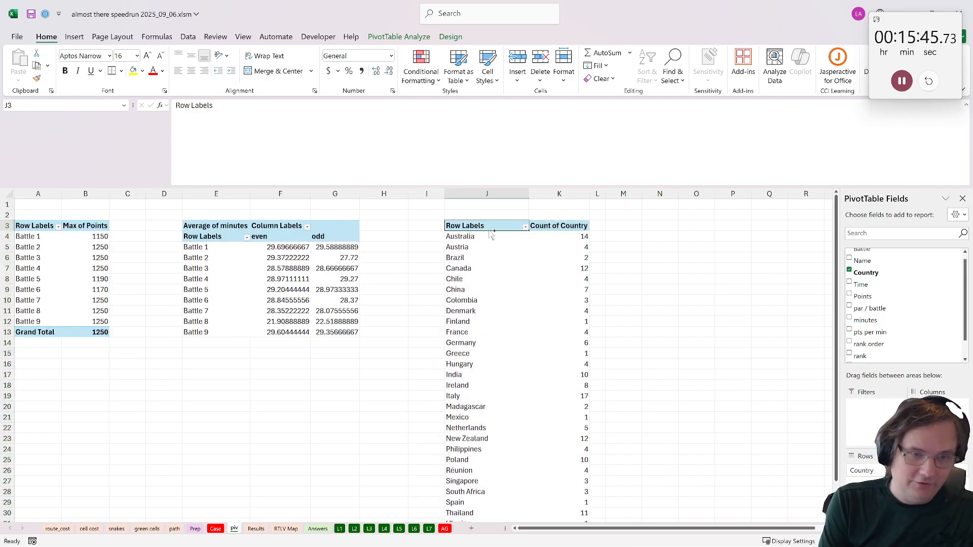
pyautogui.hotkey('ctrl', 'c')
pyautogui.click(663, 227)
pyautogui.hotkey('ctrl', 'v')
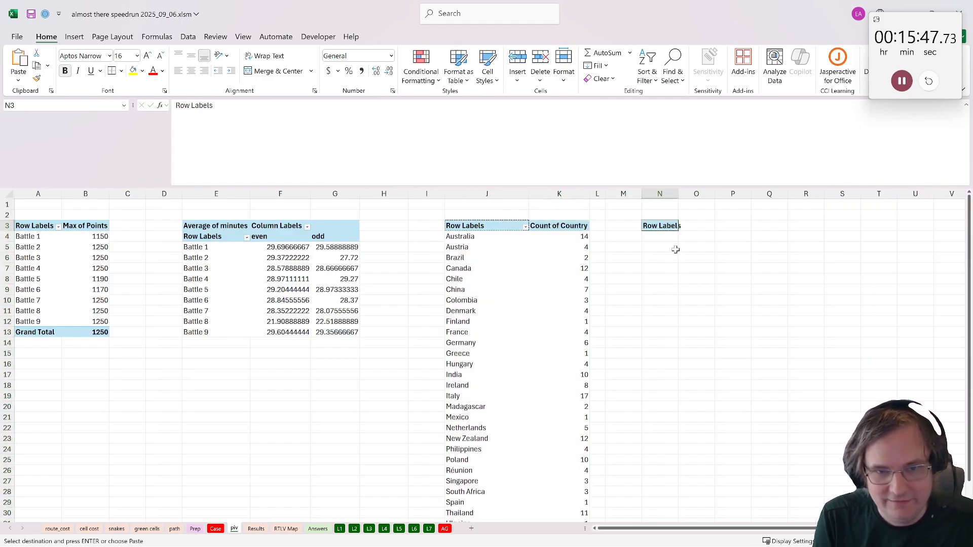
pyautogui.hscroll(1, 676, 249)
pyautogui.hotkey('ctrl', 'z')
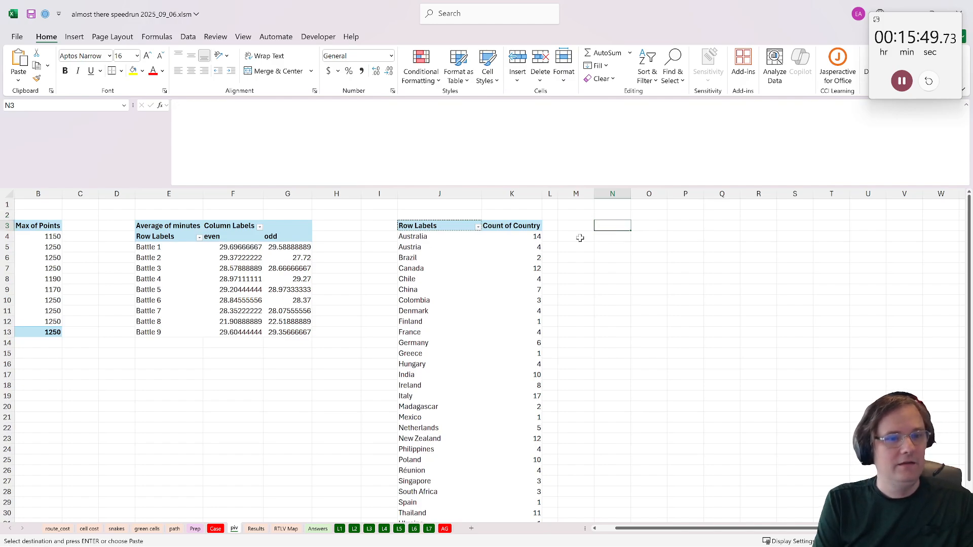
# - Try duplicating the country pivot range J3:K32 at N3, and undo the paste
pyautogui.moveTo(439, 226); pyautogui.dragTo(529, 503)
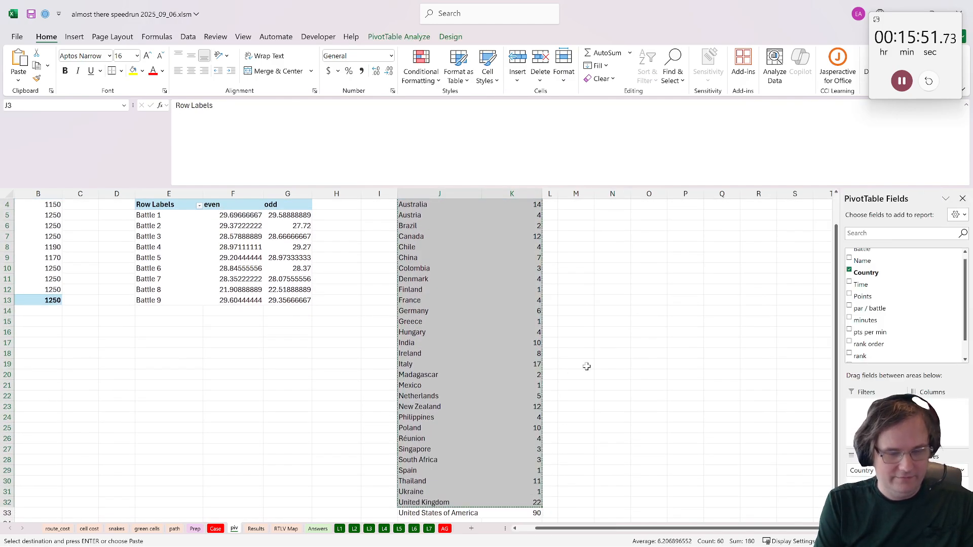
pyautogui.scroll(1, 591, 304)
pyautogui.click(613, 226)
pyautogui.hotkey('ctrl', 'v')
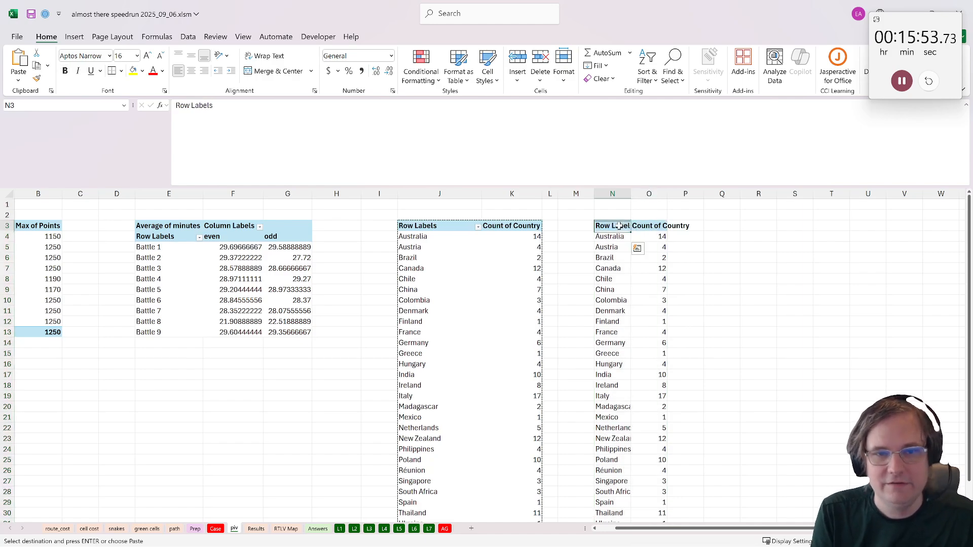
pyautogui.click(757, 332)
pyautogui.scroll(-2, 740, 361)
pyautogui.hotkey('ctrl', 'z')
pyautogui.scroll(1, 430, 228)
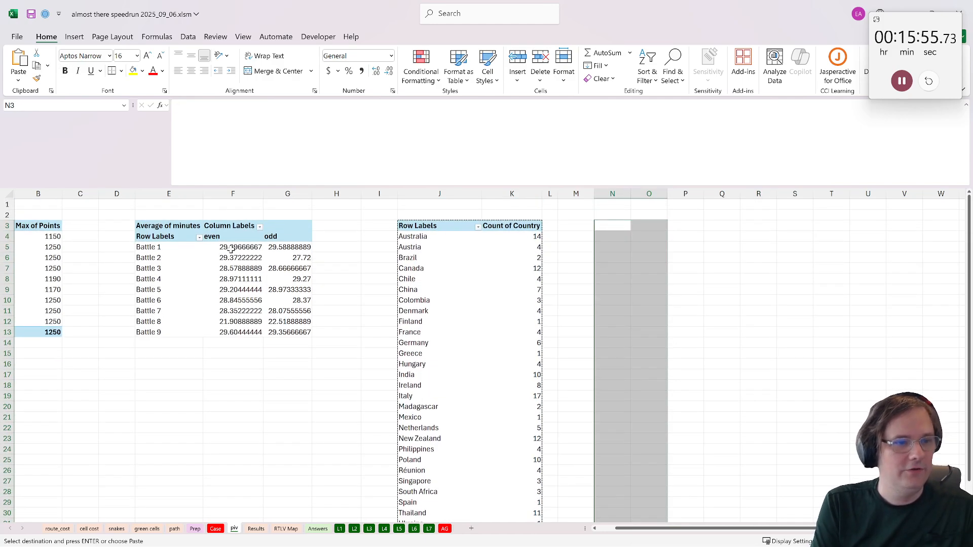
# - Copy the whole average-minutes pivot table E3:G13 and paste it at O3
pyautogui.moveTo(152, 226); pyautogui.dragTo(291, 333)
pyautogui.hotkey('ctrl', 'c')
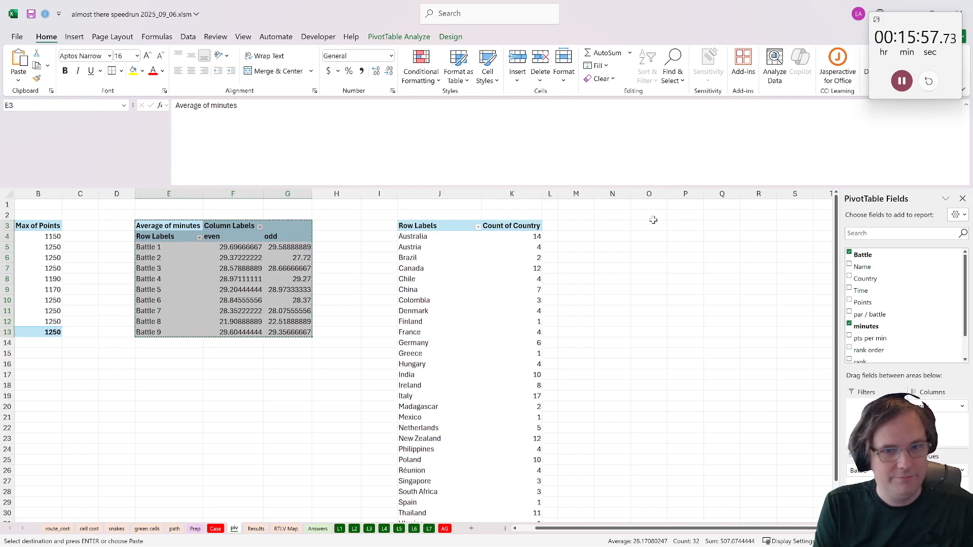
pyautogui.click(653, 225)
pyautogui.hotkey('ctrl', 'v')
pyautogui.hscroll(3, 504, 298)
# - Remove all fields from the copied pivot table at O3
pyautogui.click(345, 278)
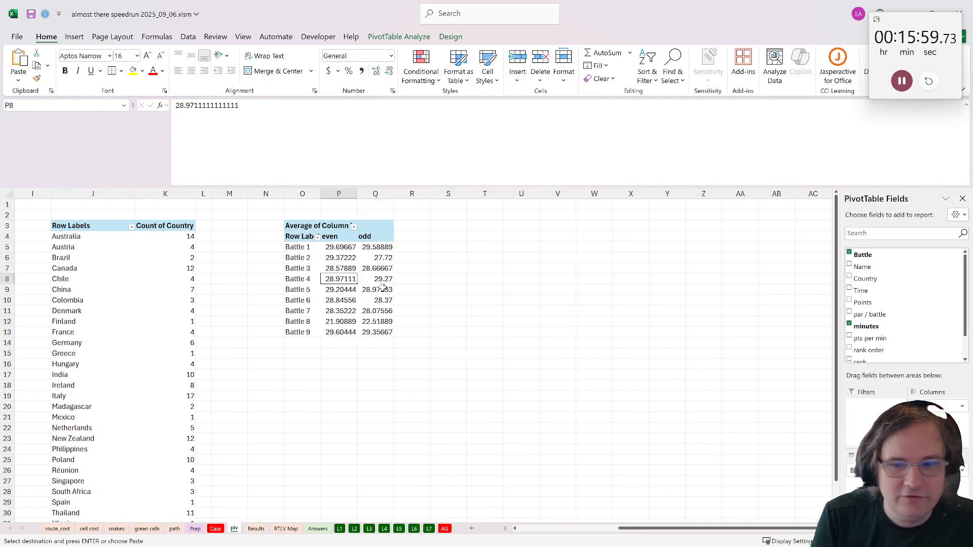
pyautogui.moveTo(935, 471); pyautogui.dragTo(887, 324)
pyautogui.moveTo(930, 406); pyautogui.dragTo(910, 344)
pyautogui.click(862, 255)
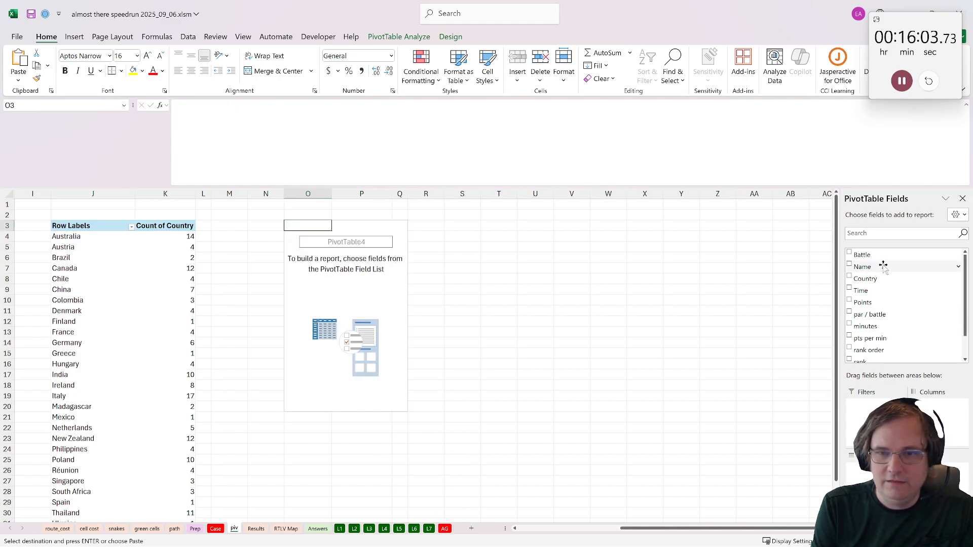
# - Set the empty pivot table to list Name in rows with the sums of Points and minutes as values
pyautogui.click(863, 266)
pyautogui.scroll(-2, 890, 315)
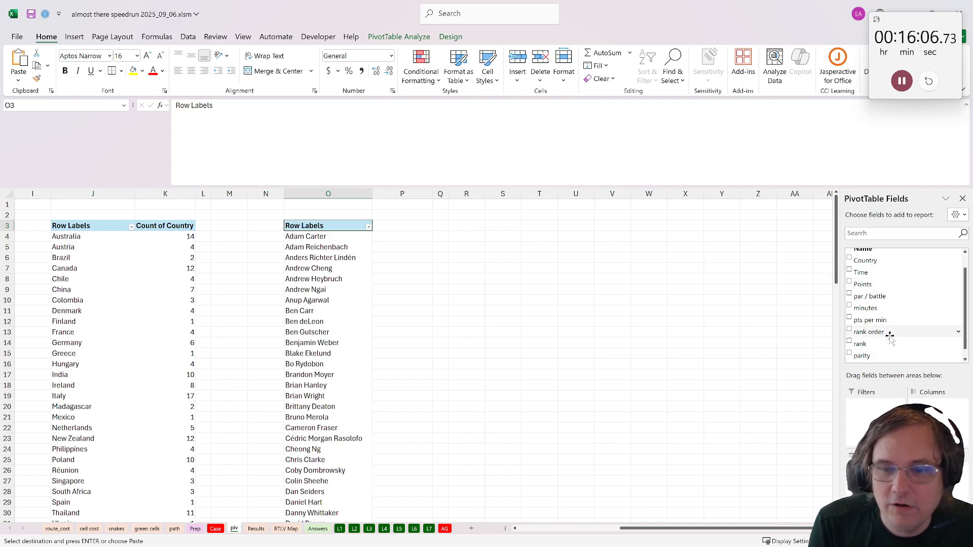
pyautogui.click(881, 285)
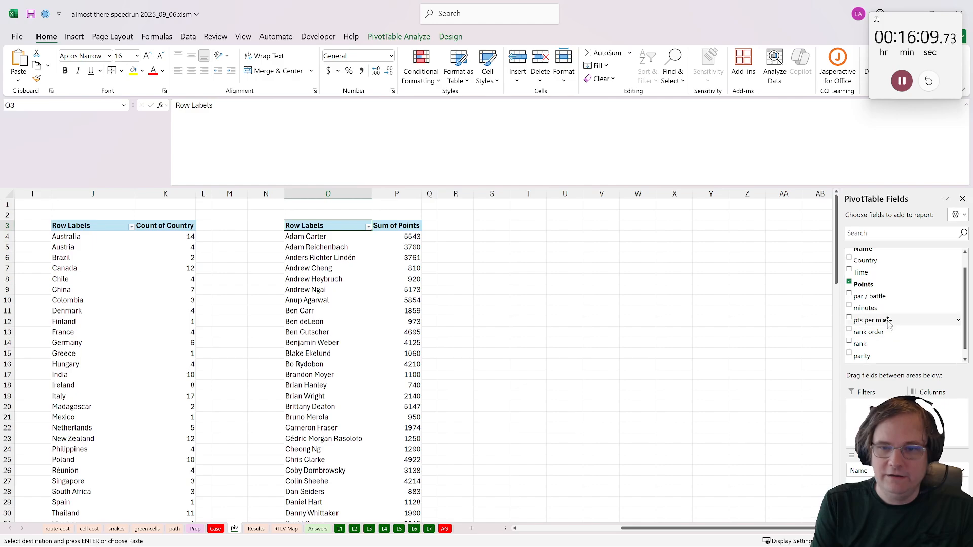
pyautogui.moveTo(885, 308); pyautogui.dragTo(938, 490)
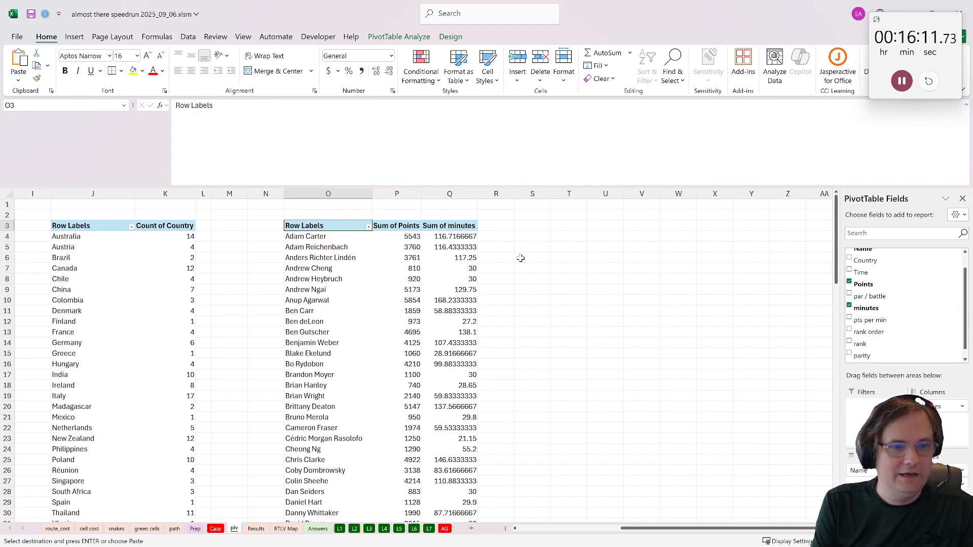
# - Calculate the first player's points-per-minute ratio in R4 with =P4/Q4 and move to S4
pyautogui.click(512, 237)
pyautogui.write('={')
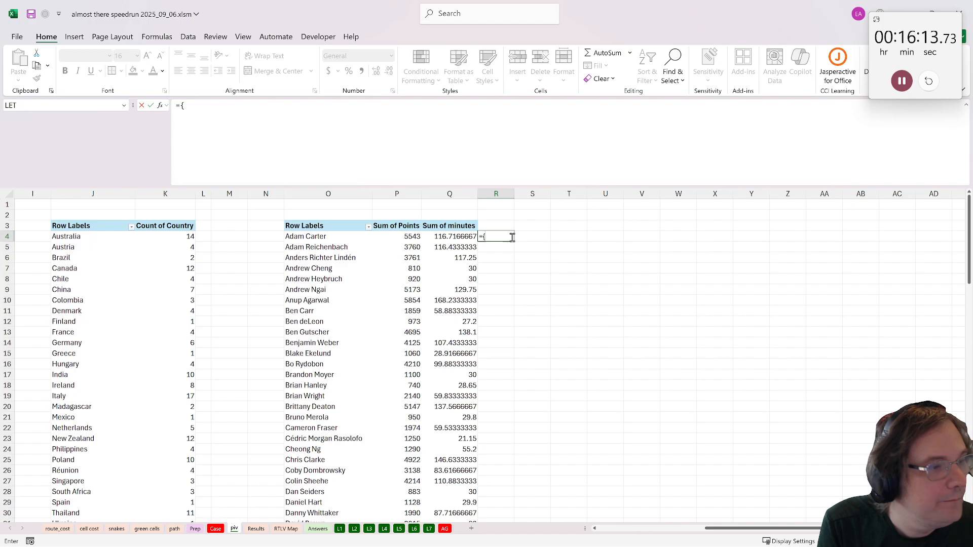
pyautogui.write('P4')
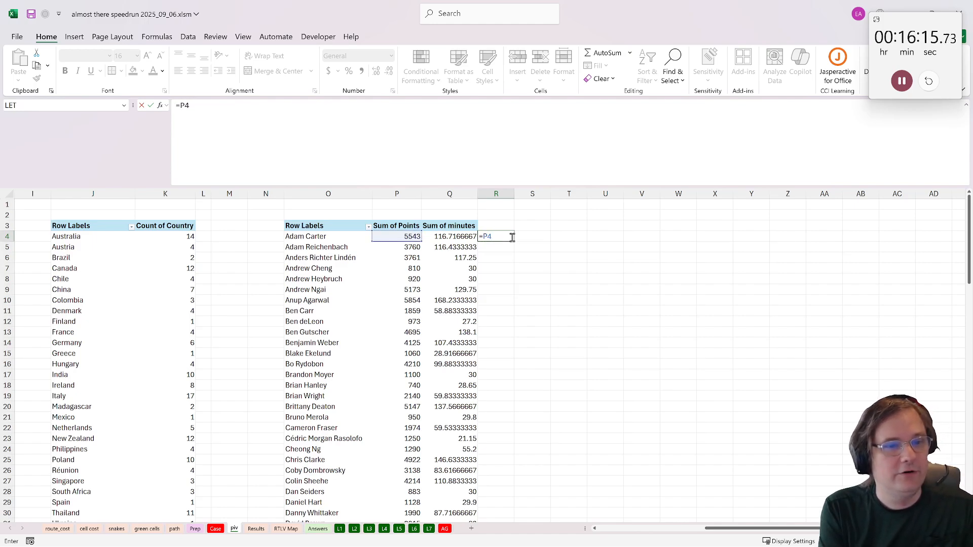
pyautogui.write('/Q4')
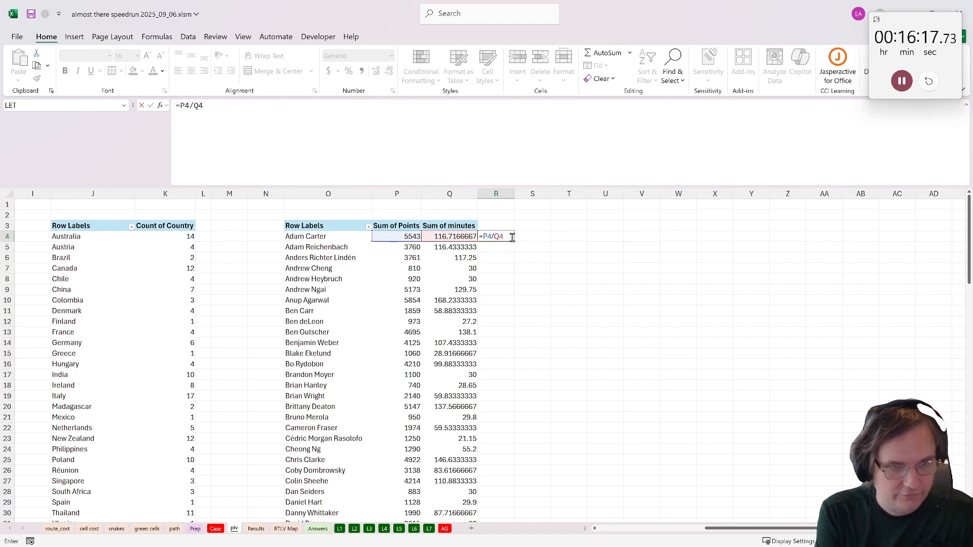
pyautogui.hotkey('ctrl', 'Return')
pyautogui.press('Right')
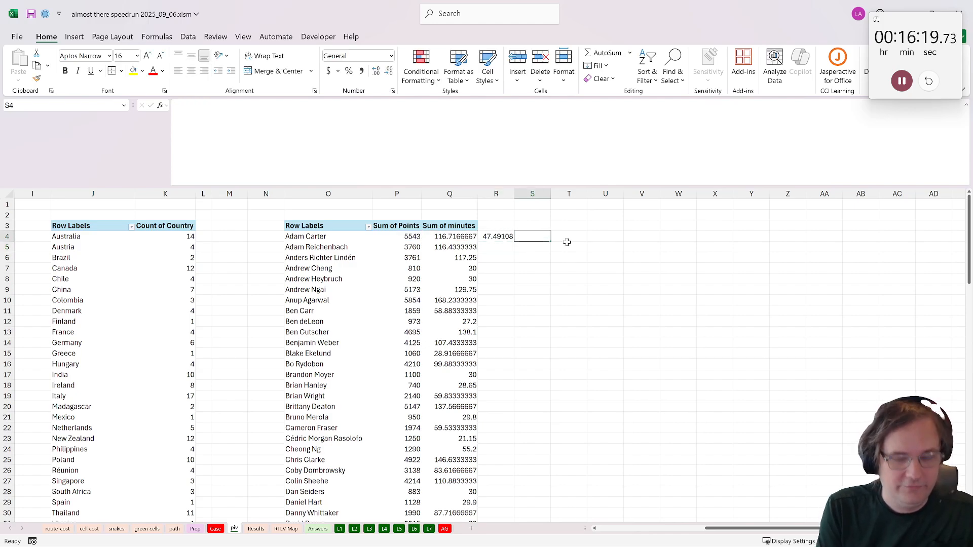
# - Rank the first player's points-per-minute ratio in S4 with =RANK(R4,$R$4:$R$106)
pyautogui.write('=rank(')
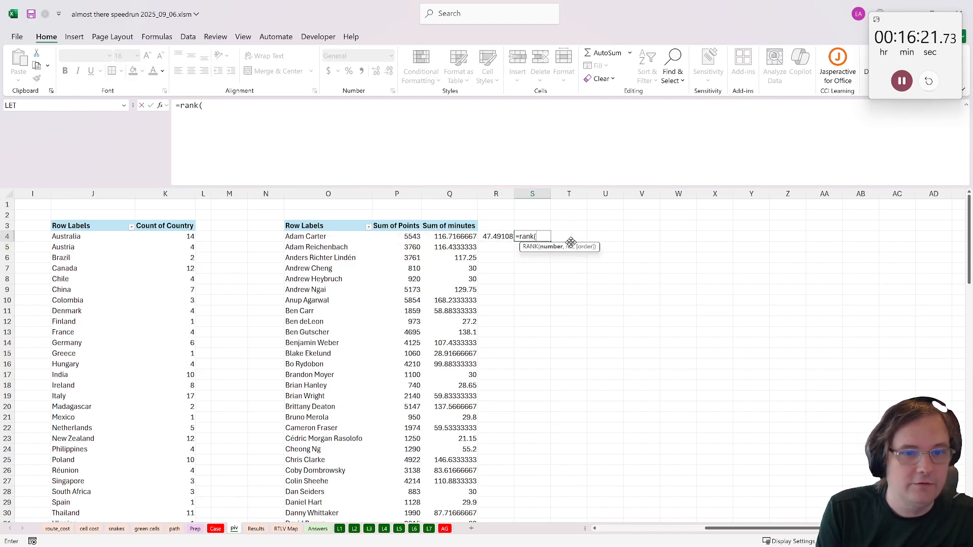
pyautogui.click(502, 236)
pyautogui.write(',')
pyautogui.click(502, 235)
pyautogui.scroll(-20, 507, 335)
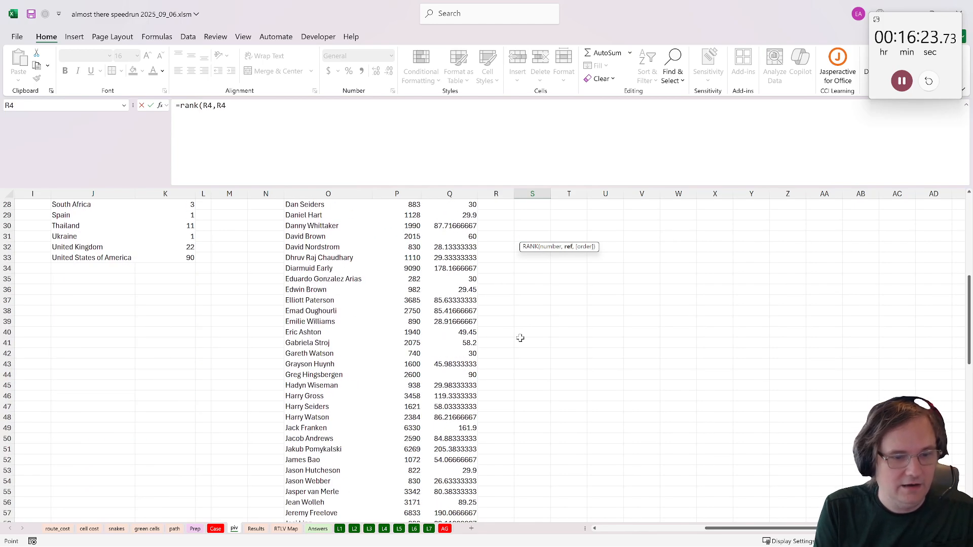
pyautogui.scroll(-6, 507, 334)
pyautogui.keyDown('shift'); pyautogui.click(506, 299); pyautogui.keyUp('shift')
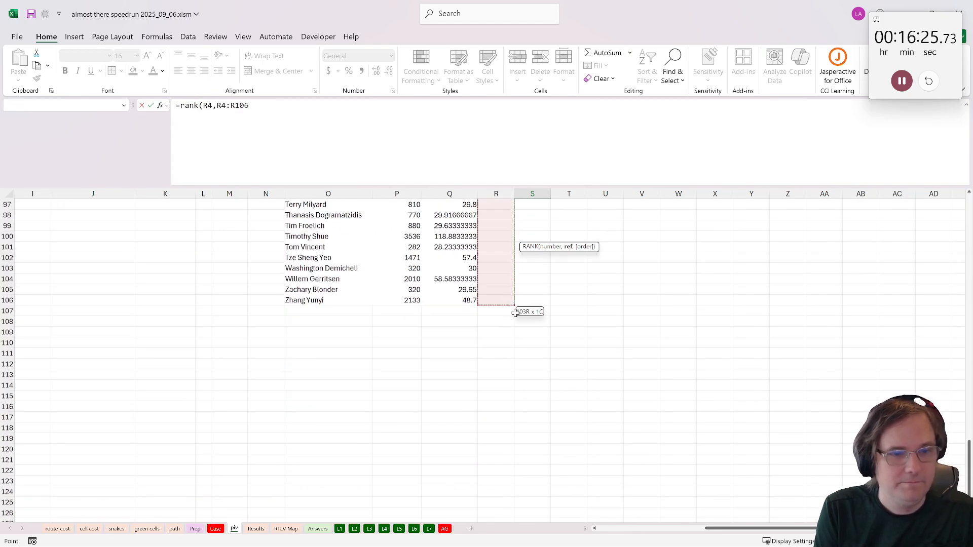
pyautogui.scroll(9, 546, 334)
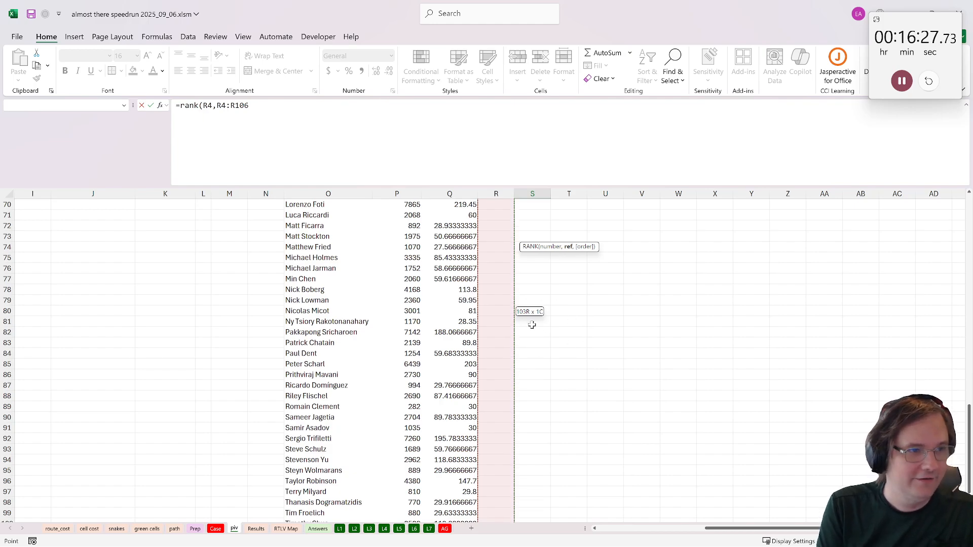
pyautogui.moveTo(299, 158); pyautogui.dragTo(208, 152)
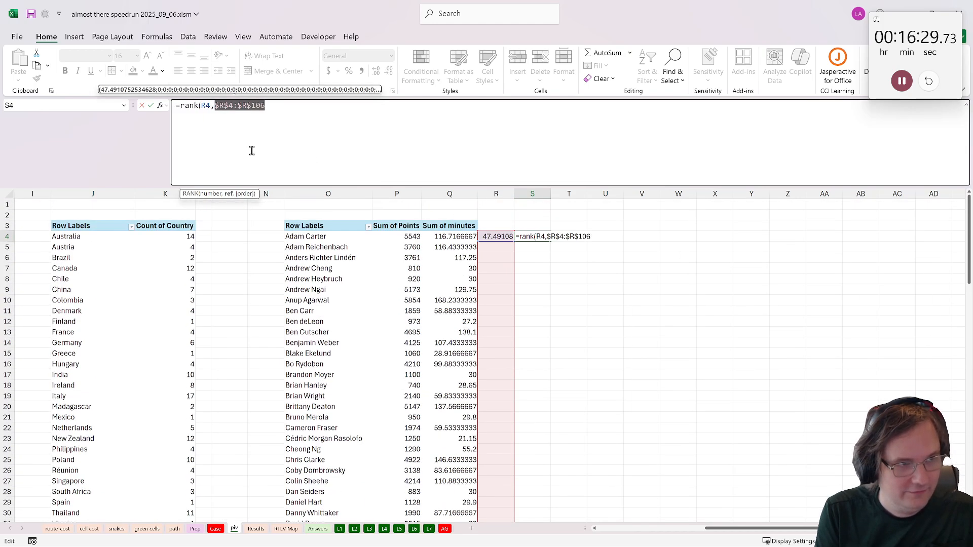
pyautogui.press('F4')
pyautogui.write(')')
pyautogui.hotkey('ctrl', 'Return')
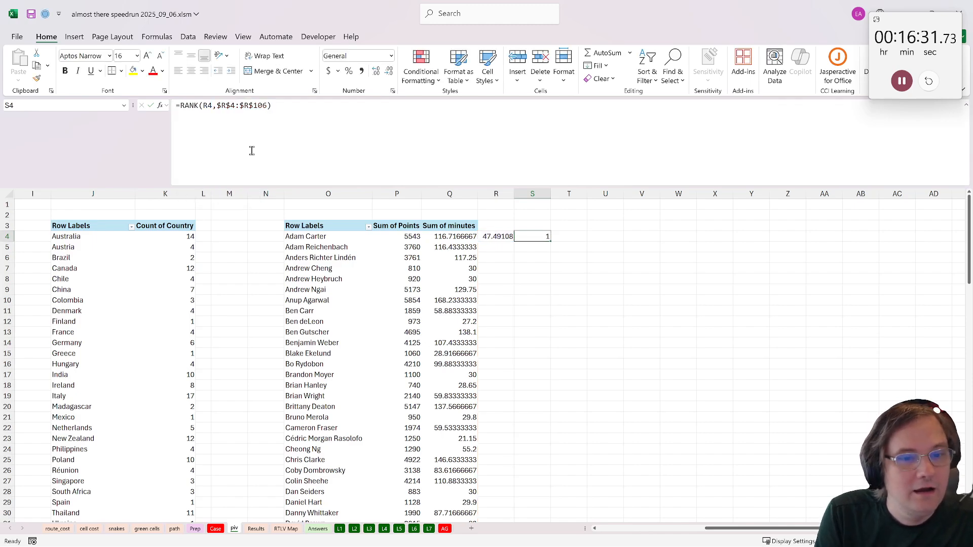
# - Fill the ratio and rank formulas in R4:S4 down to the pivot table's last player
pyautogui.moveTo(497, 236); pyautogui.dragTo(533, 236)
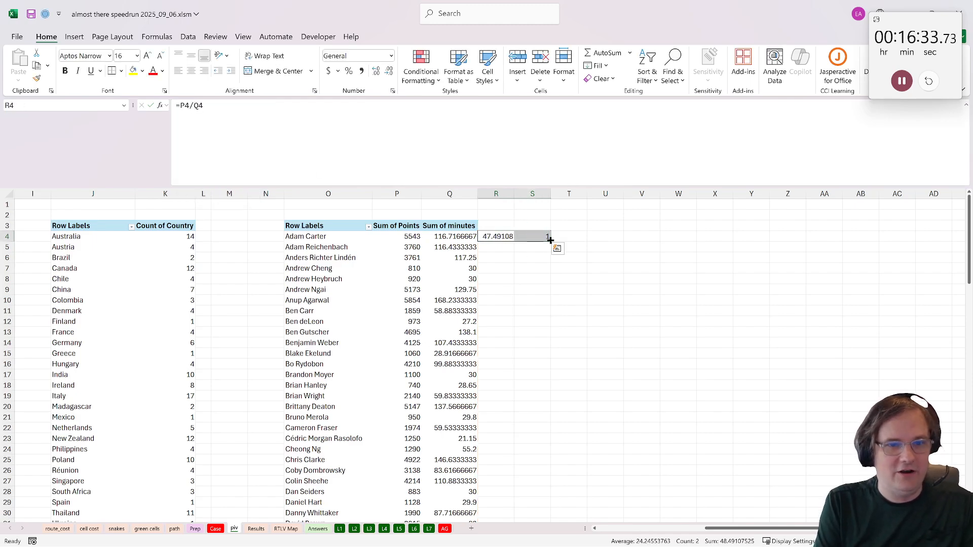
pyautogui.doubleClick(550, 241)
pyautogui.scroll(-18, 498, 321)
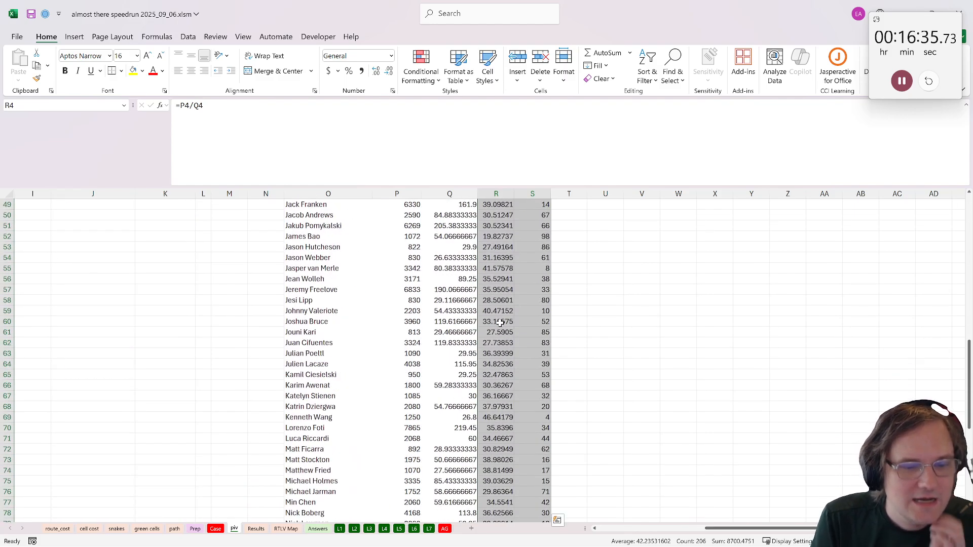
pyautogui.scroll(18, 498, 322)
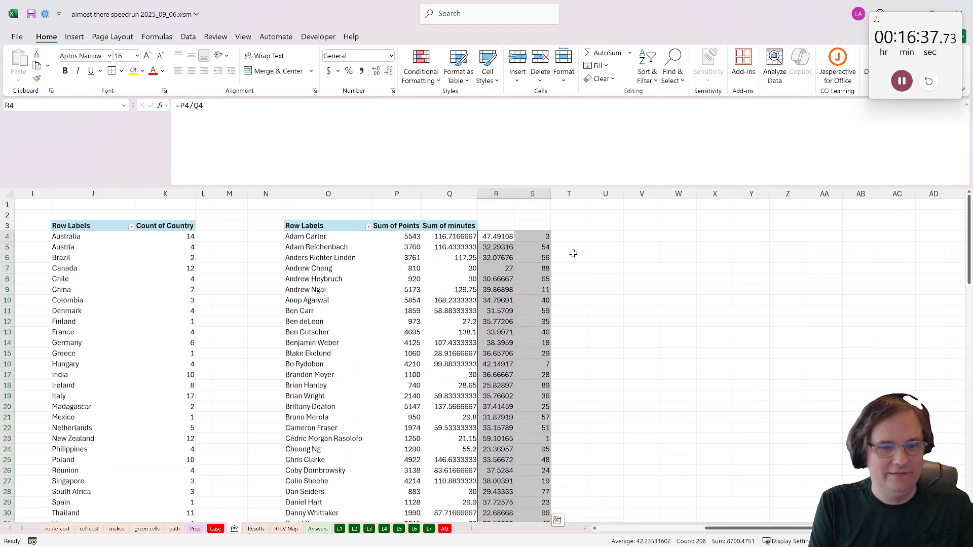
# - Find the player ranked seventh and enter that player's name as the Bonus 4 answer in E41 of the Case sheet
pyautogui.moveTo(574, 252); pyautogui.dragTo(572, 241)
pyautogui.moveTo(544, 376); pyautogui.dragTo(544, 366)
pyautogui.moveTo(545, 366); pyautogui.dragTo(317, 364)
pyautogui.click(317, 364)
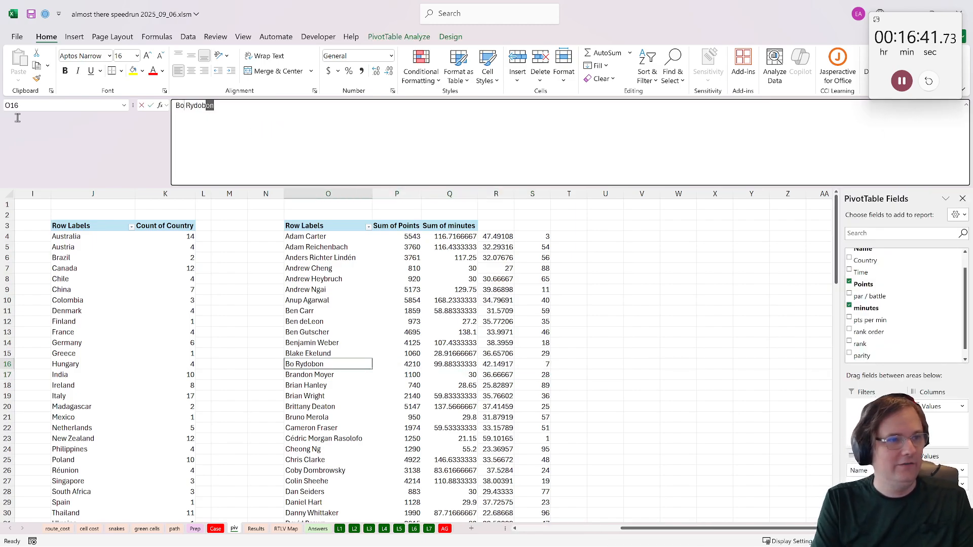
pyautogui.click(216, 529)
pyautogui.click(123, 350)
pyautogui.click(337, 132)
pyautogui.write('Bo Rydobon')
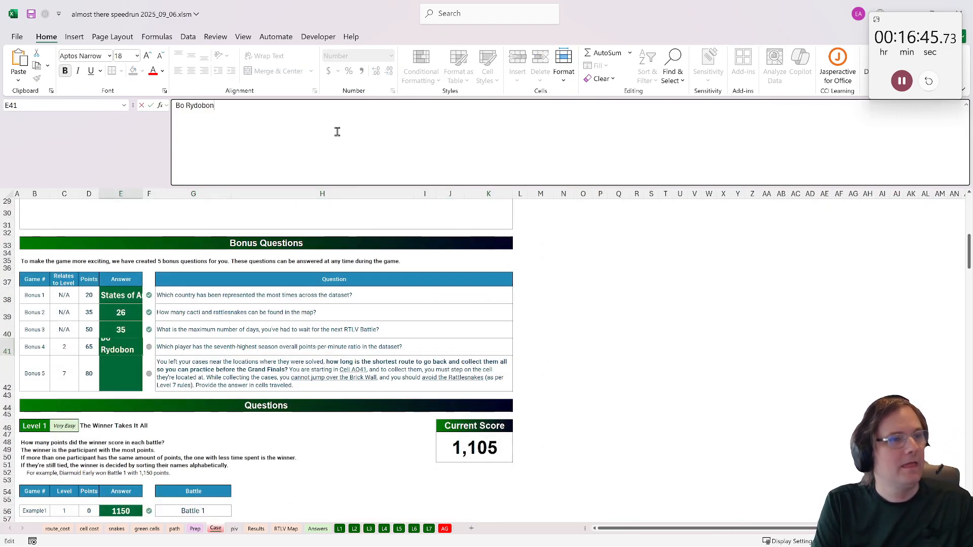
pyautogui.press('Return')
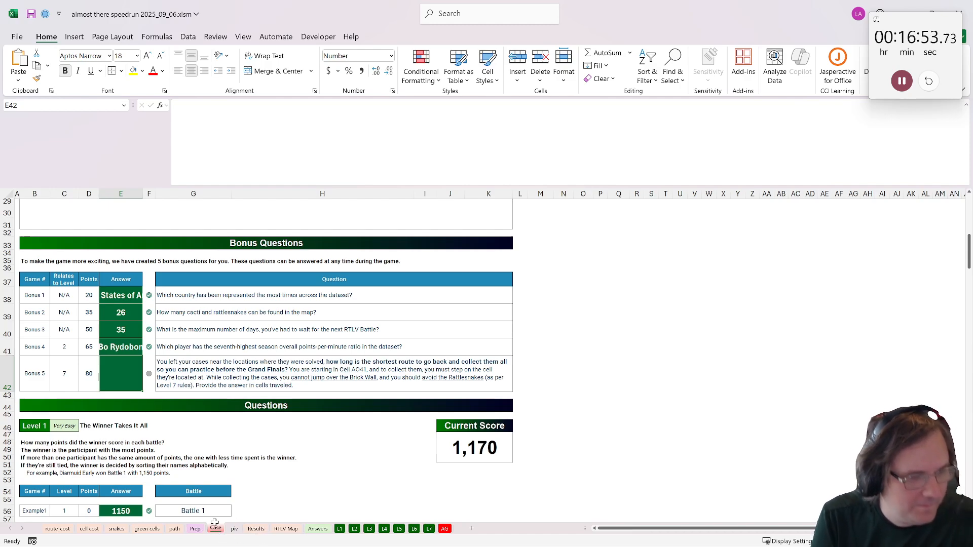
# - Read the Bonus 5 question, find the list of battle cell addresses on sheet L5 and copy E21:E30
pyautogui.click(299, 387)
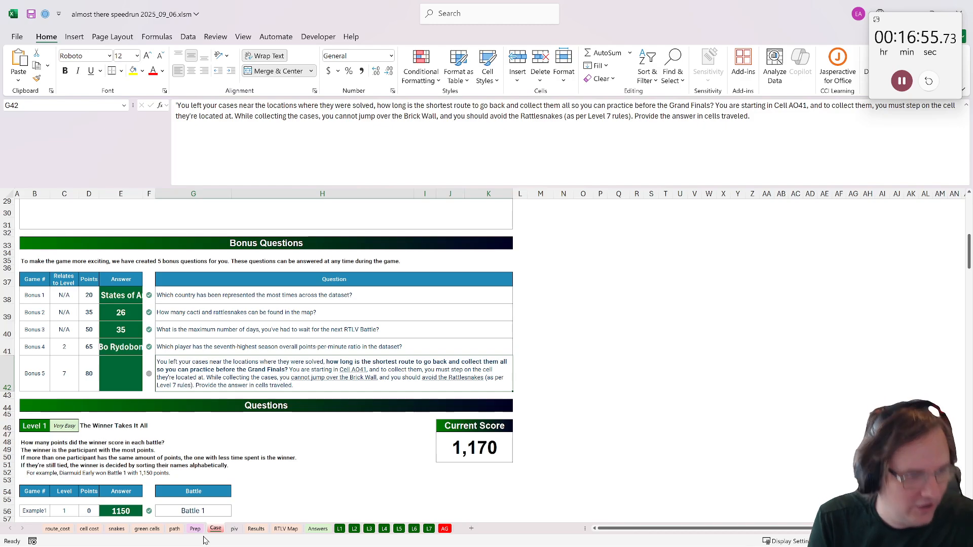
pyautogui.click(140, 529)
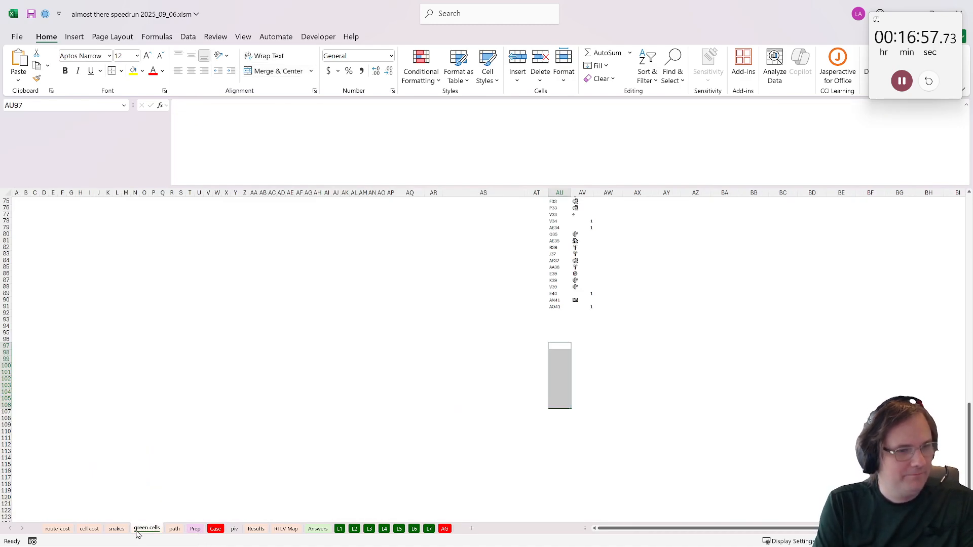
pyautogui.click(117, 529)
pyautogui.click(174, 529)
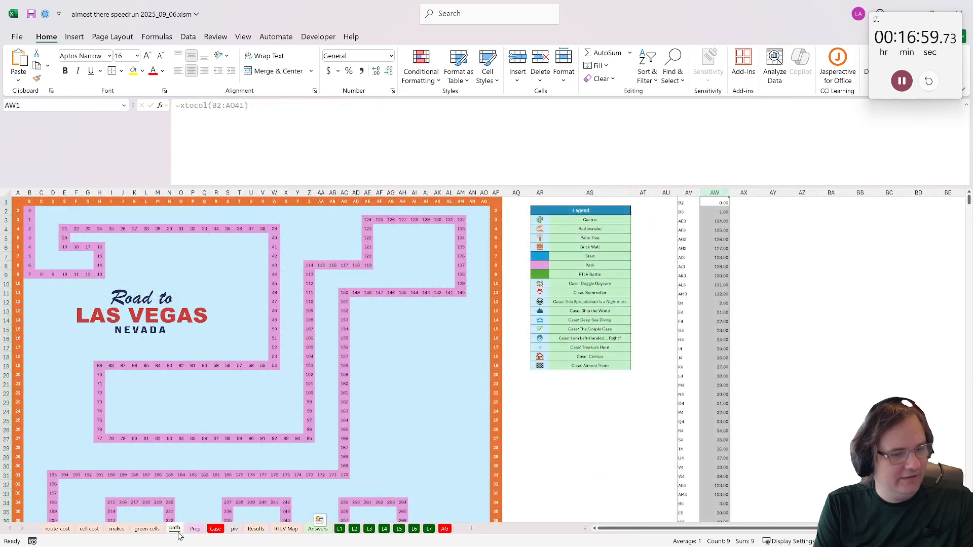
pyautogui.click(339, 530)
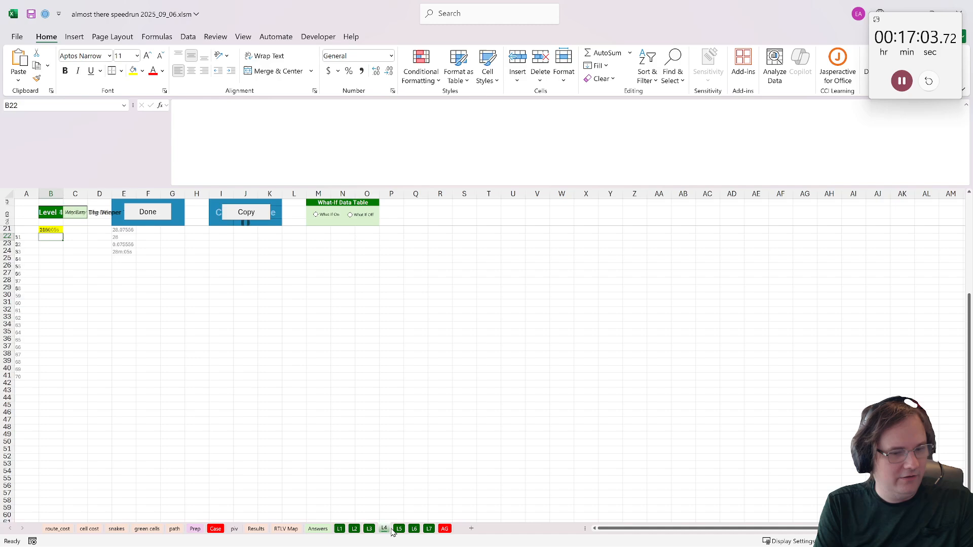
pyautogui.click(399, 530)
pyautogui.moveTo(124, 296); pyautogui.dragTo(127, 362)
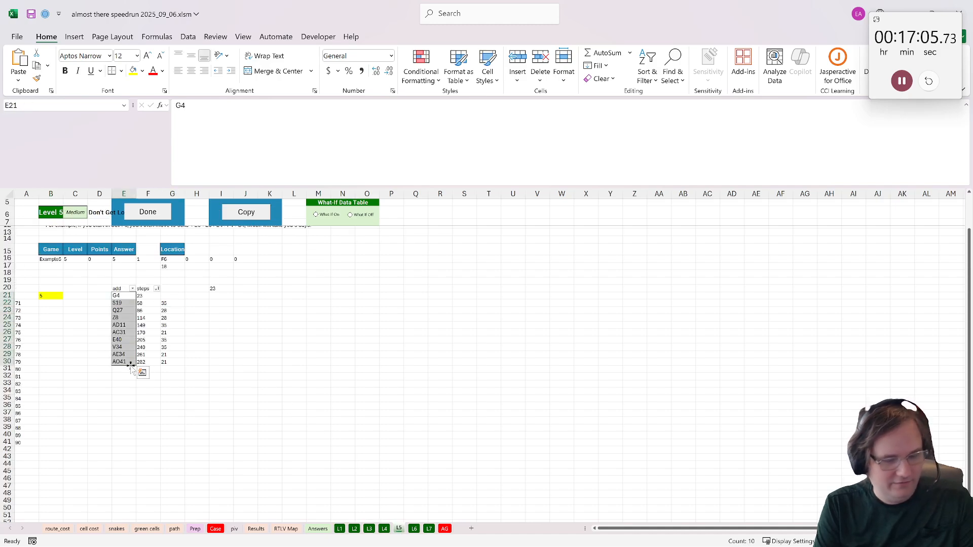
pyautogui.hotkey('ctrl', 'c')
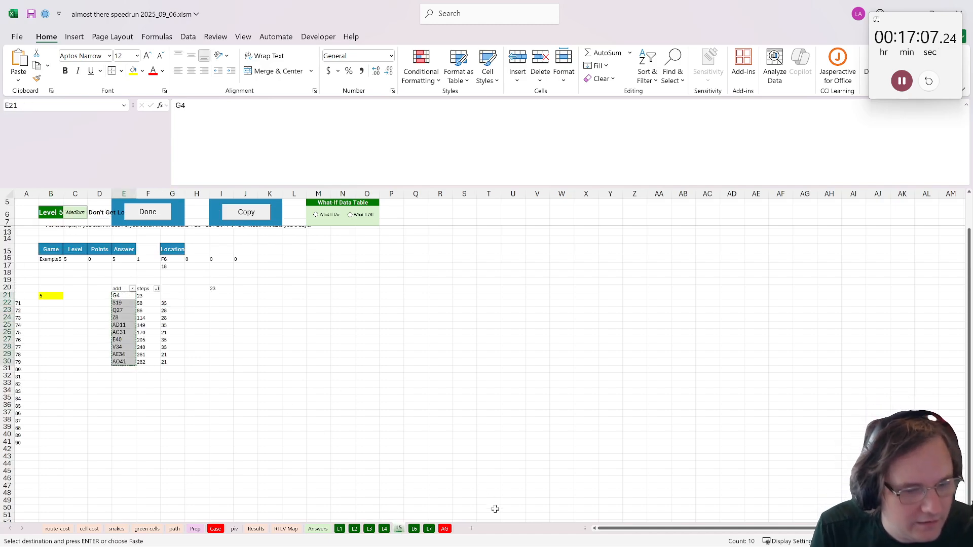
# - Add a new worksheet named B5 after L5 and paste the copied cell addresses starting at A2
pyautogui.click(472, 529)
pyautogui.click(293, 302)
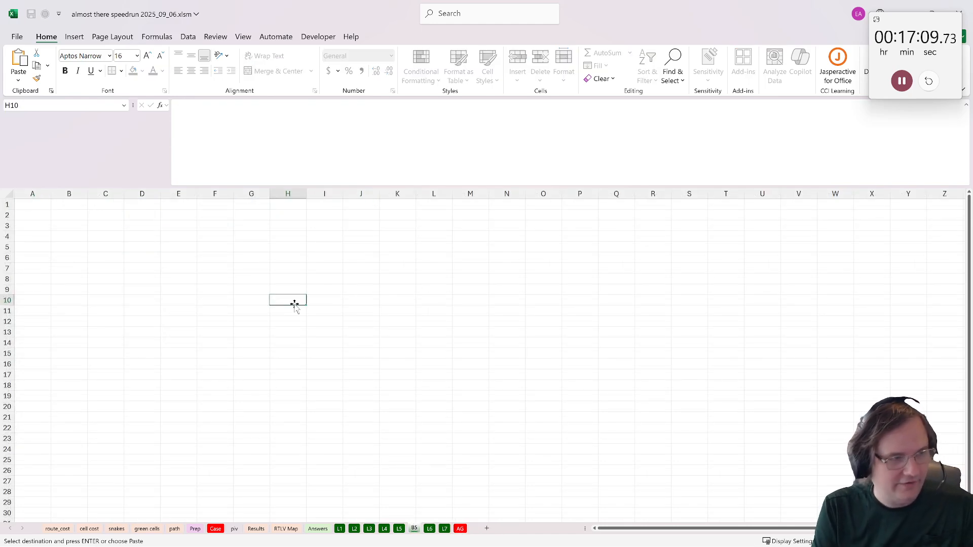
pyautogui.click(38, 206)
pyautogui.click(48, 217)
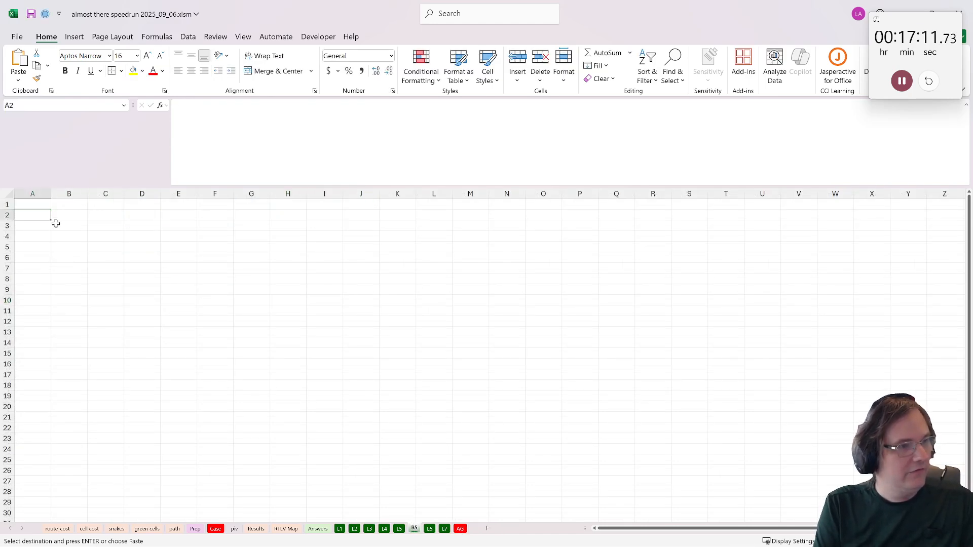
pyautogui.hotkey('ctrl', 'v')
# - Lay the addresses out as column headers from B1 with =TRANSPOSE(A2:A11)
pyautogui.click(33, 206)
pyautogui.click(62, 206)
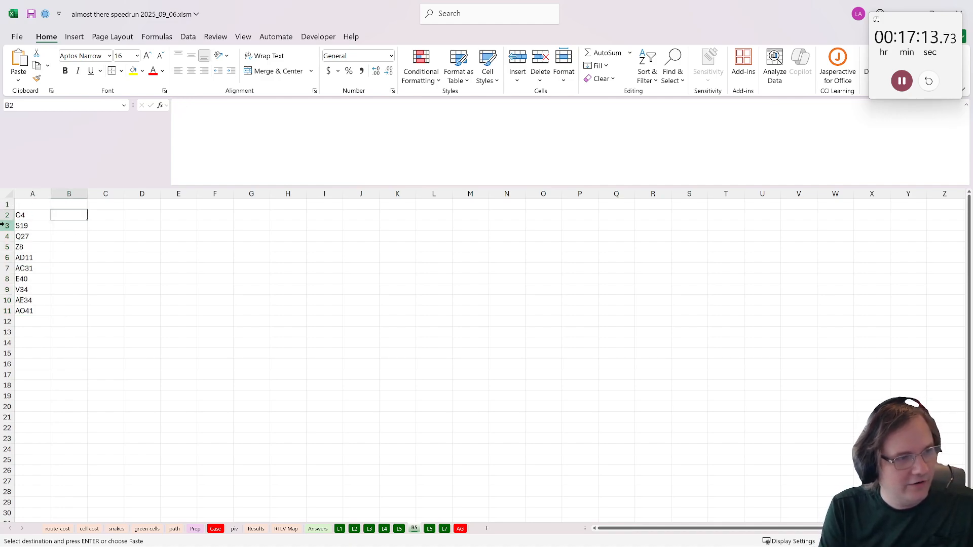
pyautogui.write('=transp')
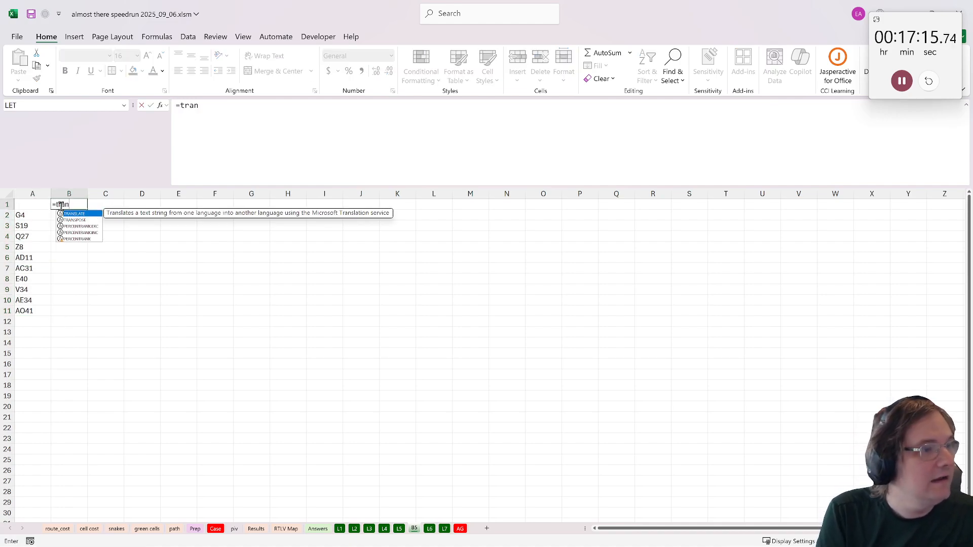
pyautogui.press('Tab')
pyautogui.moveTo(34, 217); pyautogui.dragTo(40, 315)
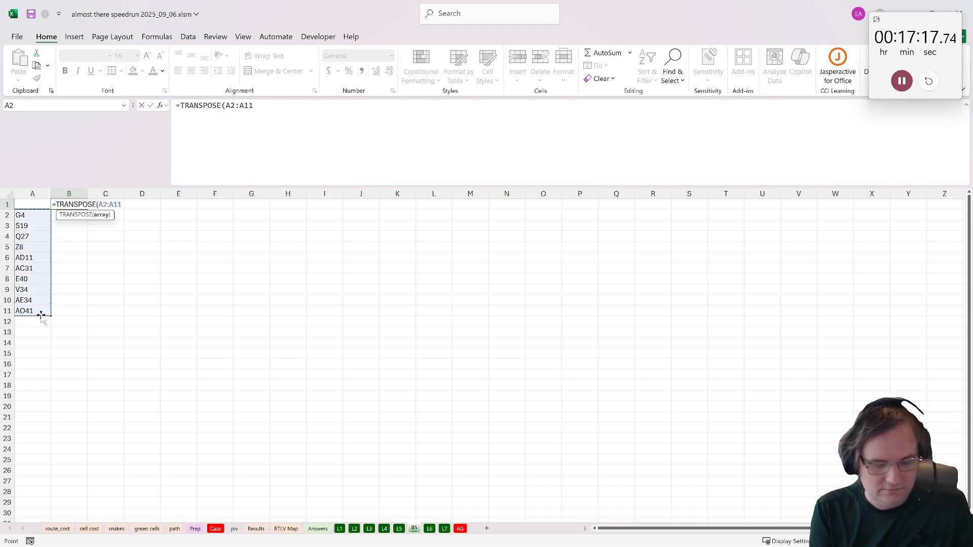
pyautogui.press('Return')
pyautogui.click(70, 215)
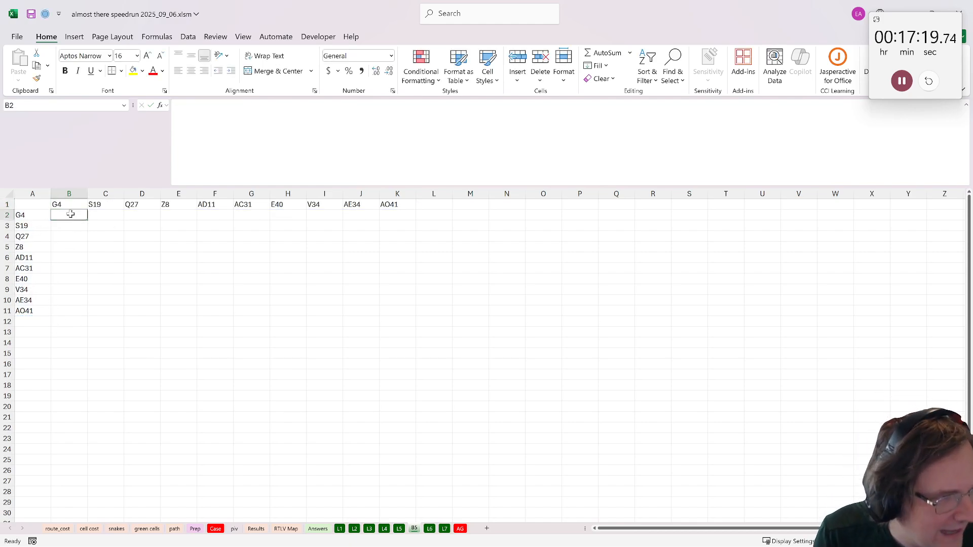
pyautogui.click(27, 226)
pyautogui.click(117, 223)
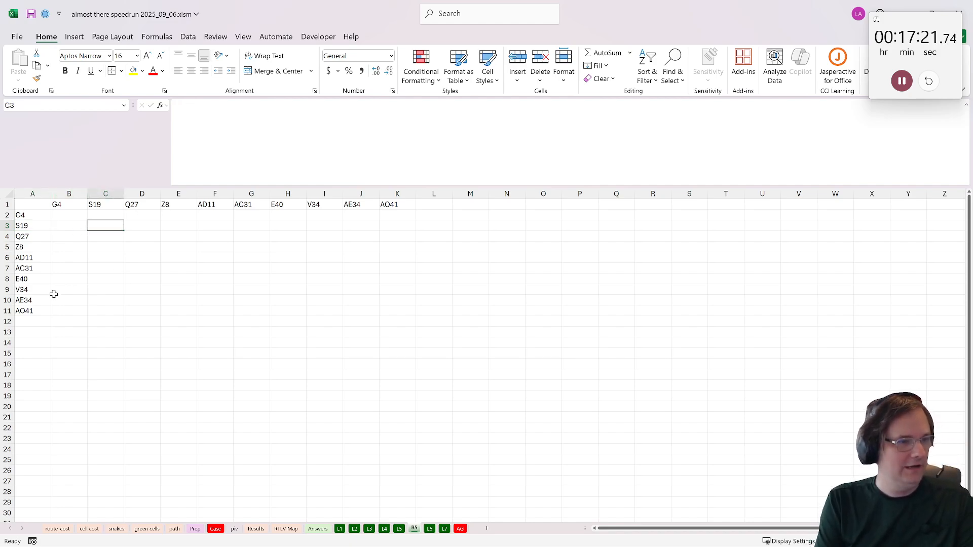
pyautogui.click(37, 202)
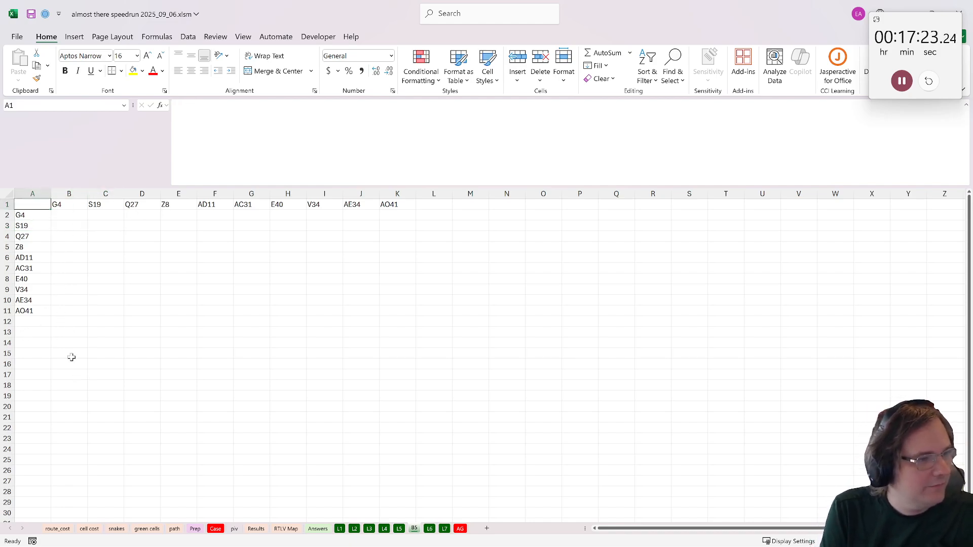
# - Label B13 as Start and B14 as End below the distance matrix
pyautogui.click(63, 330)
pyautogui.write('Start')
pyautogui.press('Return')
pyautogui.write('E')
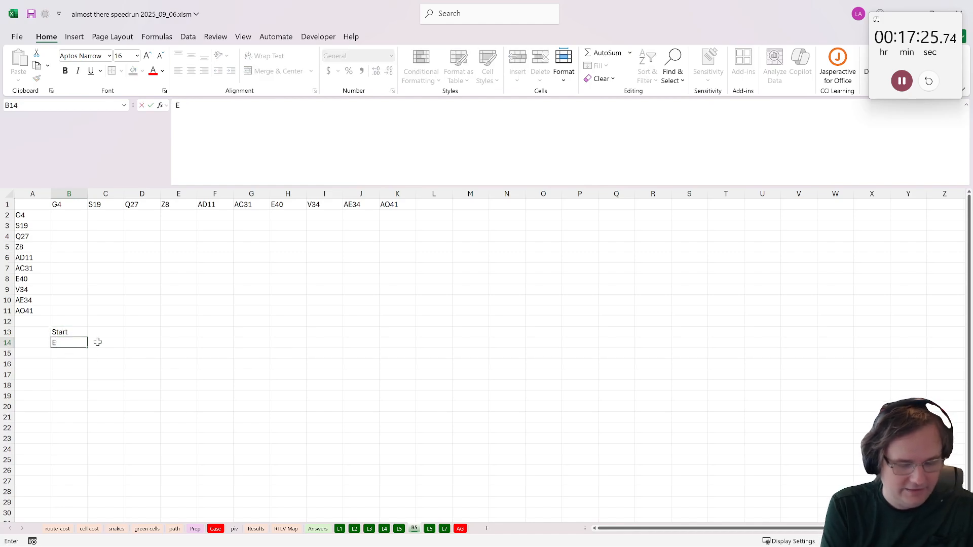
pyautogui.write('nd')
pyautogui.press('Return')
pyautogui.click(97, 343)
pyautogui.press('Up')
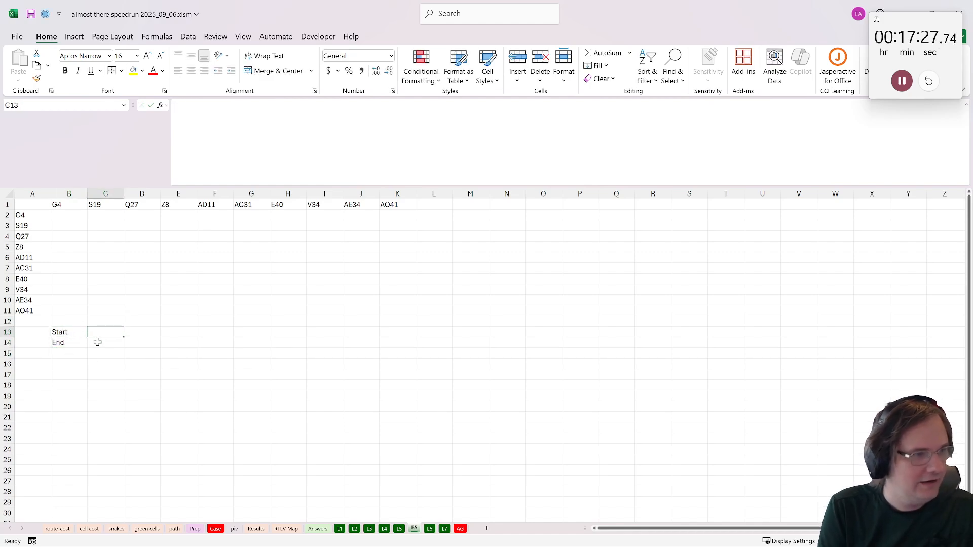
# - Copy address G4 from A2 into C13 as the start and Z8 from A5 into C14 as the end
pyautogui.click(29, 207)
pyautogui.press('Down')
pyautogui.hotkey('ctrl', 'c')
pyautogui.click(99, 335)
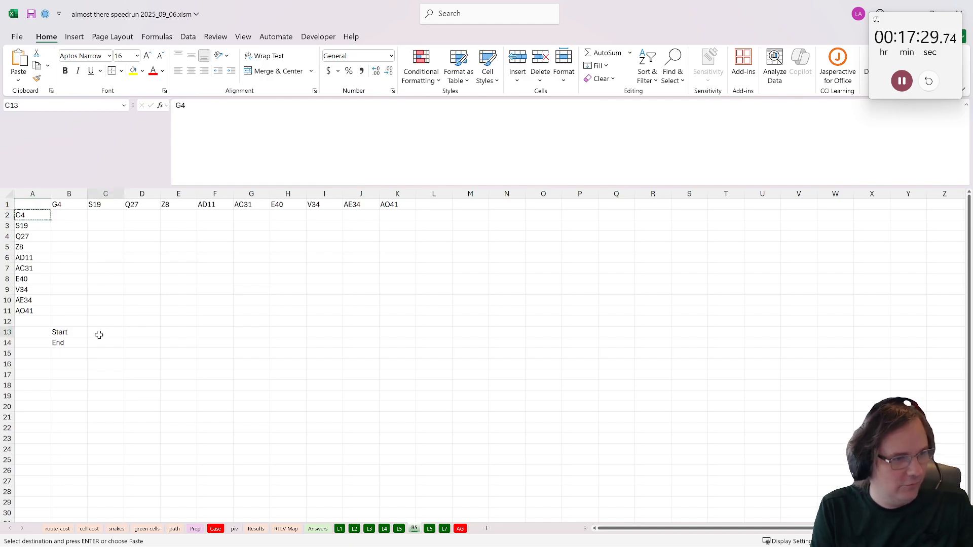
pyautogui.hotkey('ctrl', 'v')
pyautogui.click(18, 248)
pyautogui.hotkey('ctrl', 'c')
pyautogui.click(108, 339)
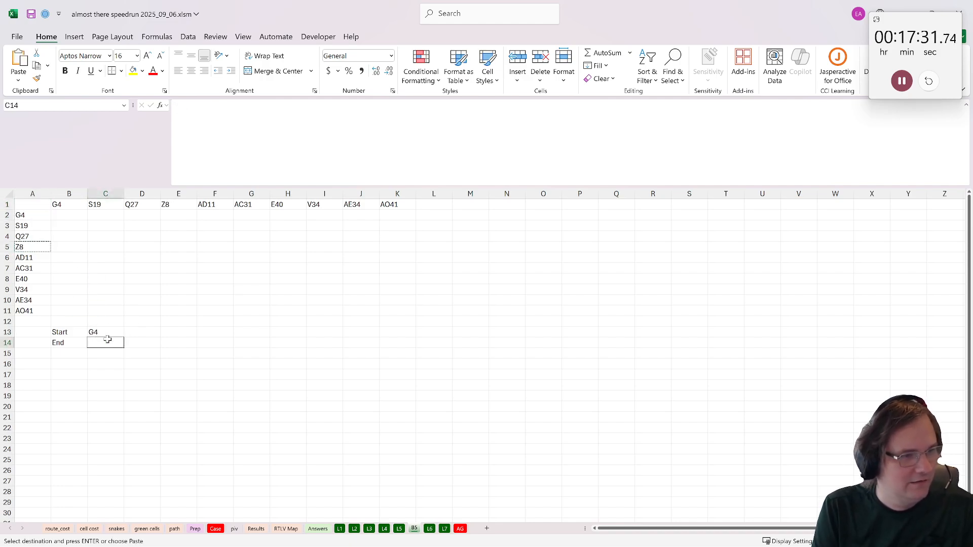
pyautogui.hotkey('ctrl', 'v')
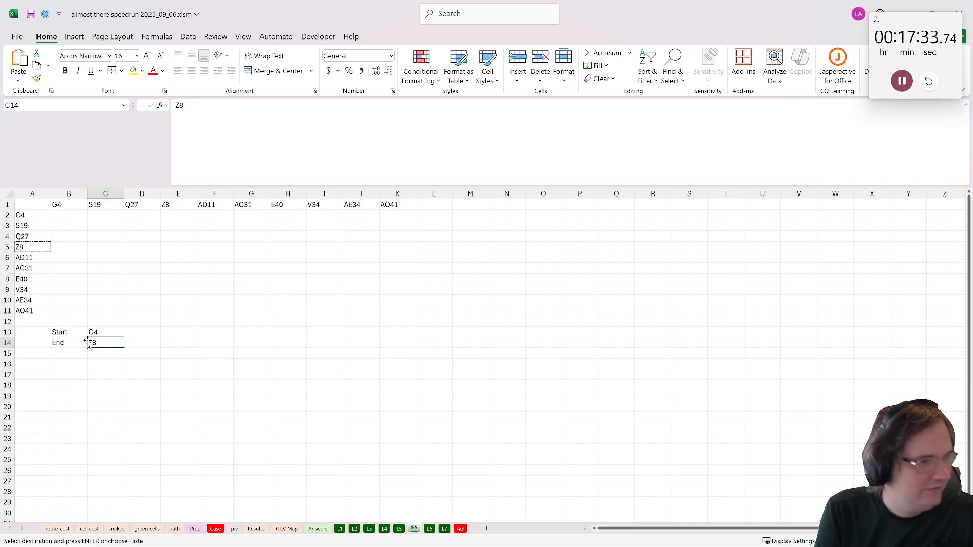
# - Create a copy of the route_cost sheet and place it before the original
pyautogui.click(103, 323)
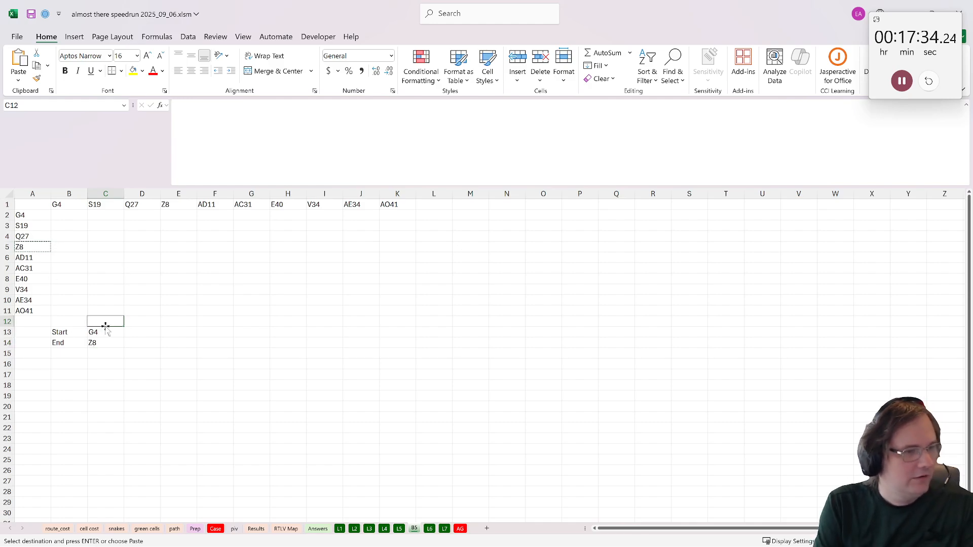
pyautogui.click(58, 530)
pyautogui.click(88, 529)
pyautogui.rightClick(86, 530)
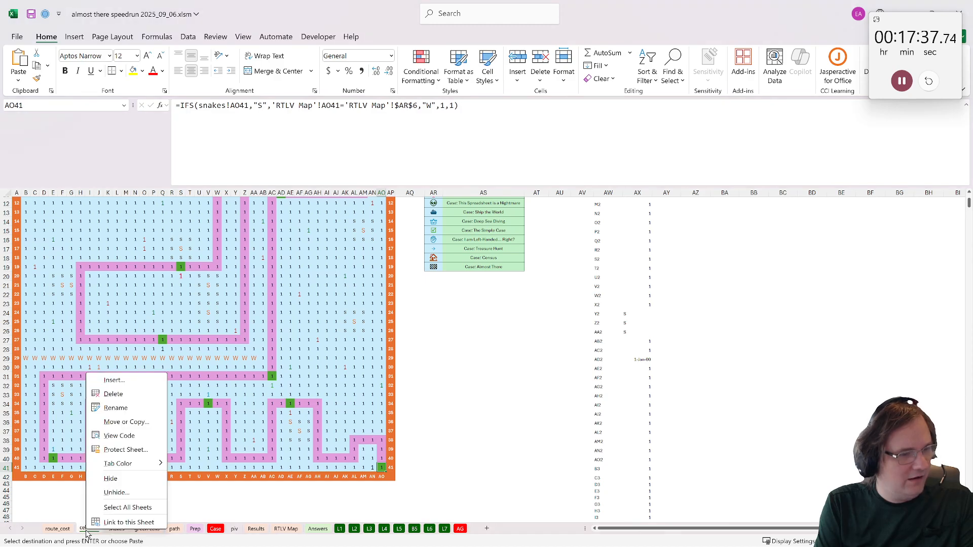
pyautogui.click(57, 529)
pyautogui.rightClick(61, 530)
pyautogui.click(102, 422)
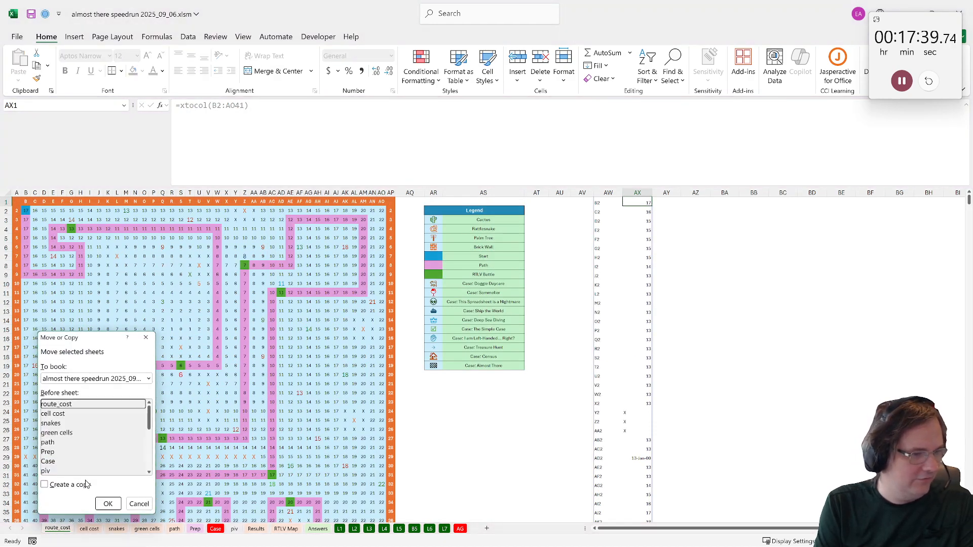
pyautogui.click(45, 485)
pyautogui.click(108, 504)
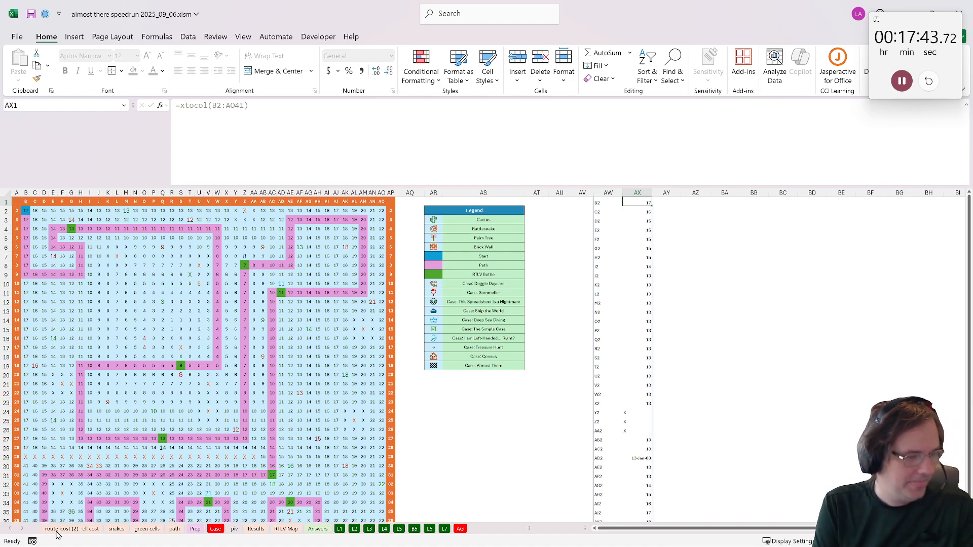
# - Rename the copied route_cost sheet as B5 RC
pyautogui.doubleClick(57, 530)
pyautogui.write('B5')
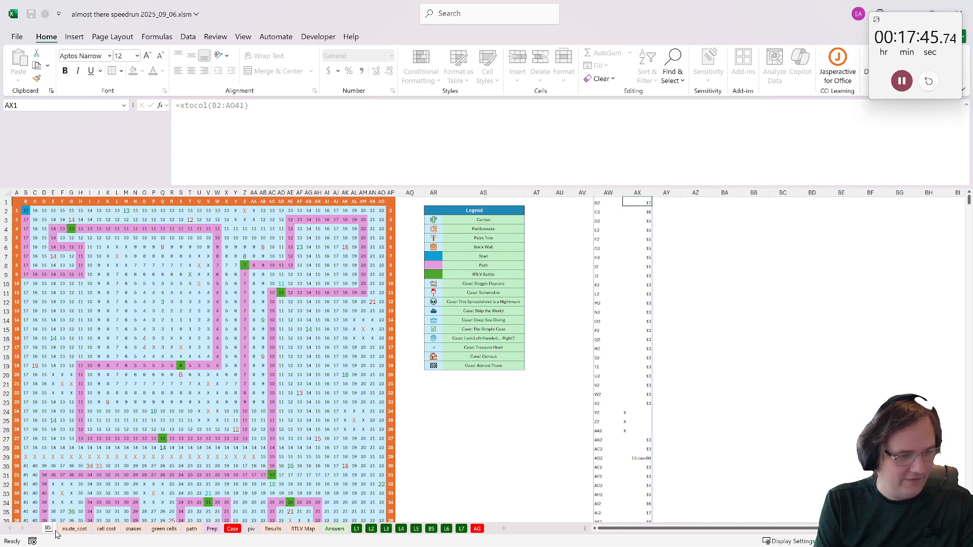
pyautogui.write(' RC')
pyautogui.press('Return')
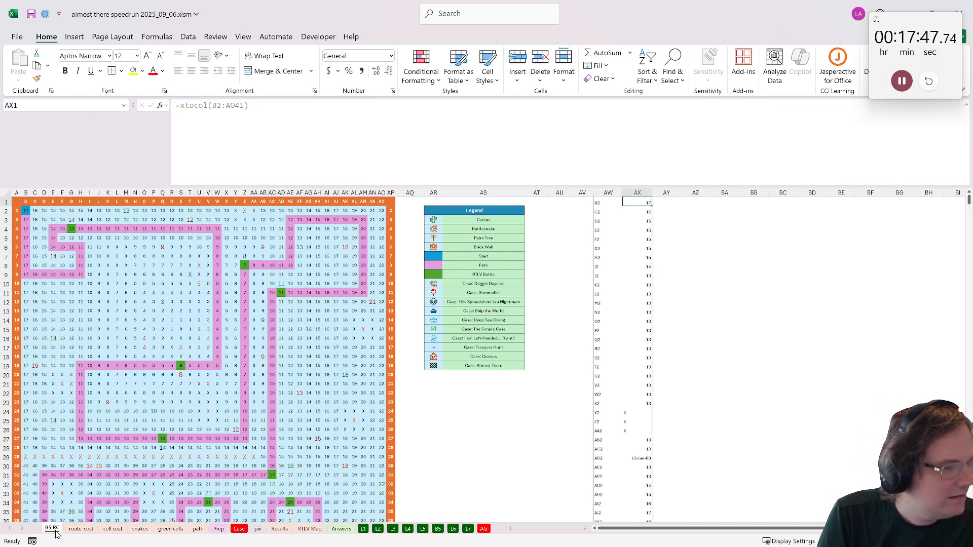
pyautogui.click(26, 210)
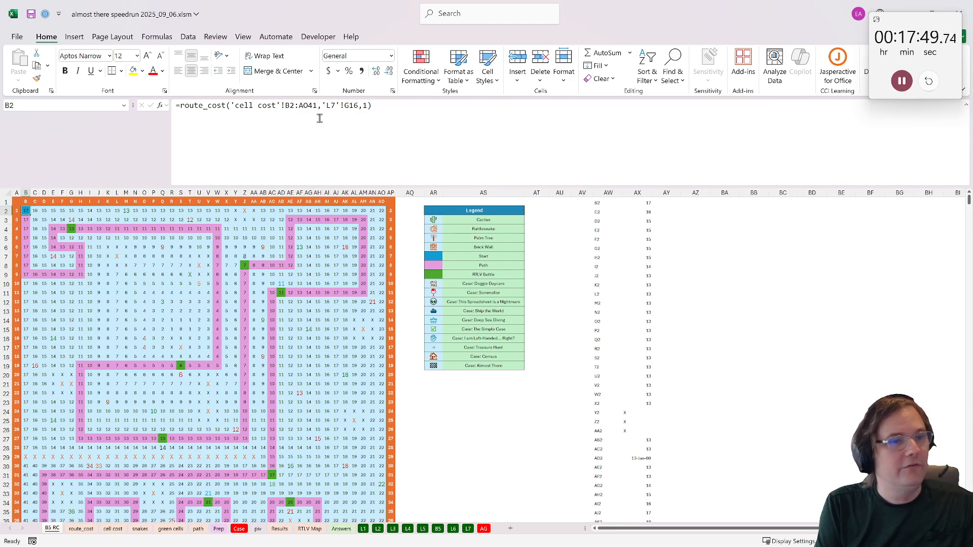
pyautogui.moveTo(359, 106); pyautogui.dragTo(322, 107)
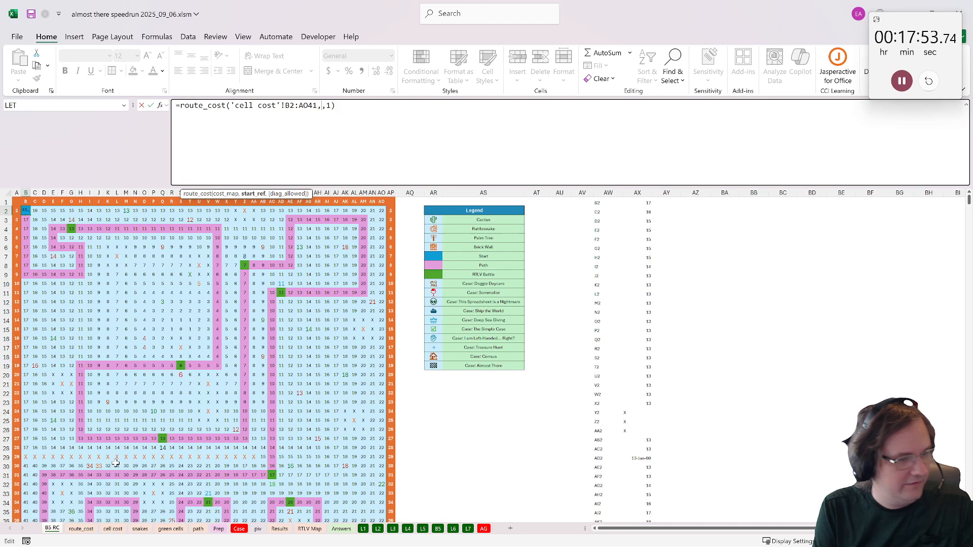
pyautogui.click(88, 529)
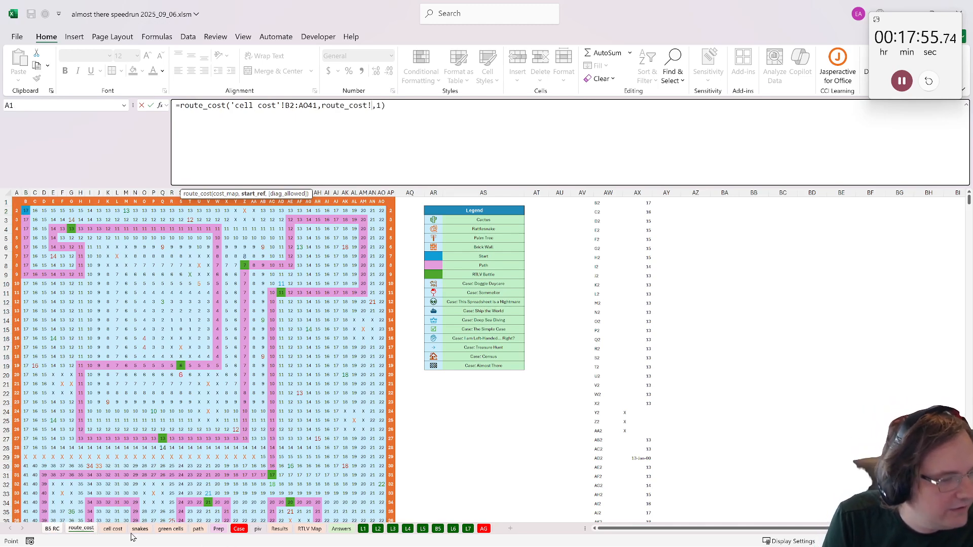
pyautogui.click(437, 529)
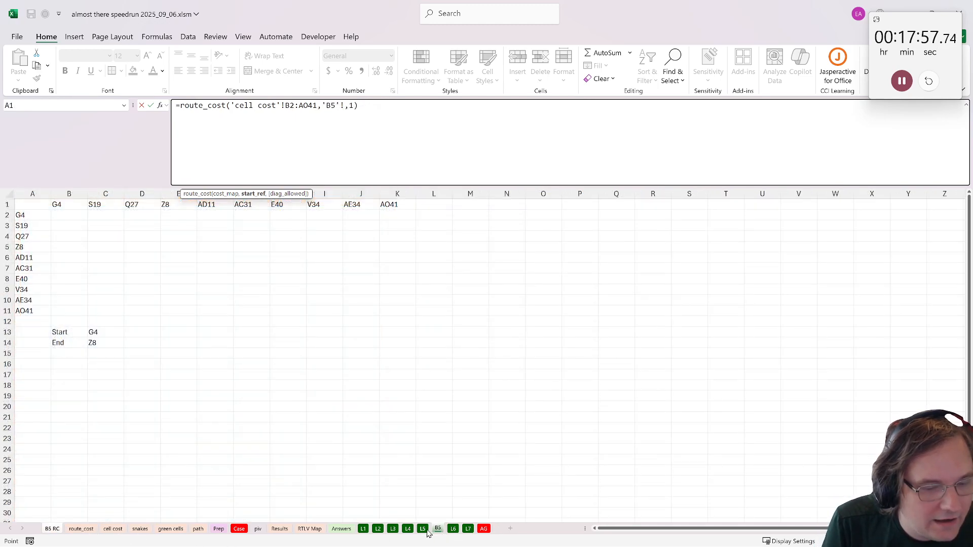
pyautogui.press('Return')
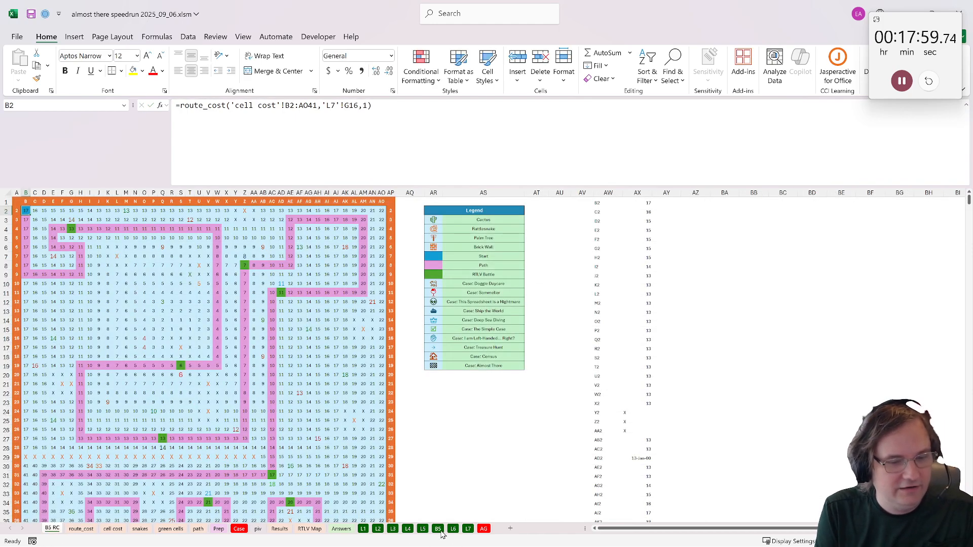
# - Move the B5 sheet to the front of the workbook, ahead of B5 RC
pyautogui.click(439, 530)
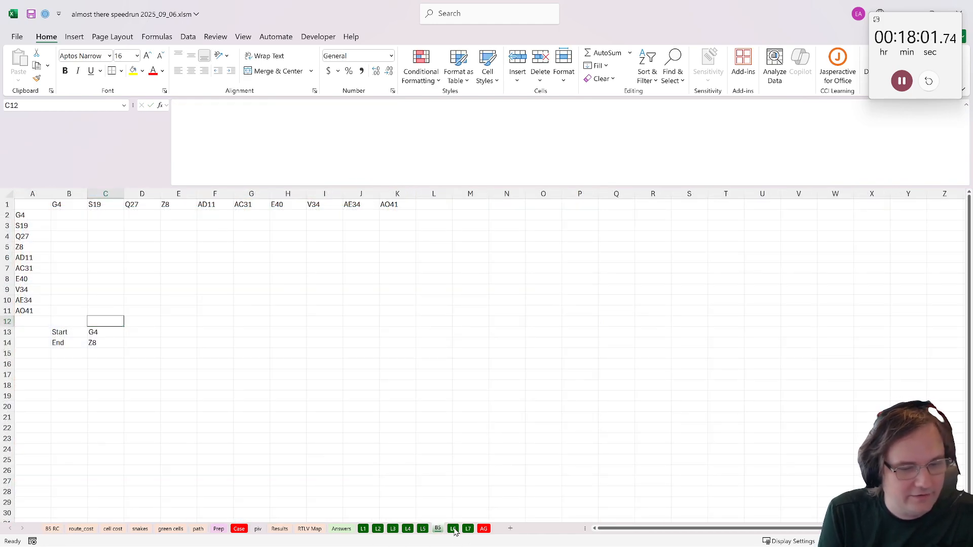
pyautogui.moveTo(446, 530); pyautogui.dragTo(50, 530)
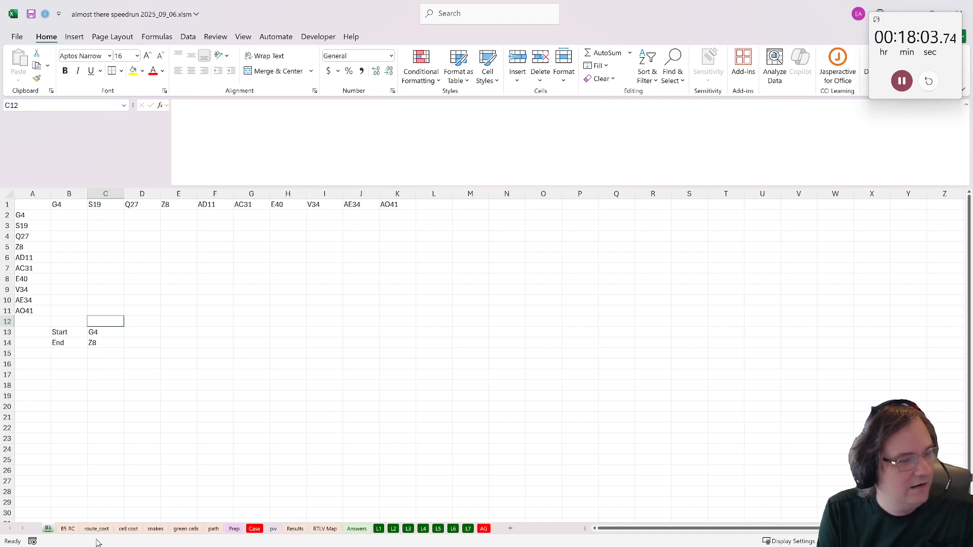
pyautogui.click(102, 344)
# - Change the start reference of the route_cost formula in B2 on the B5 RC sheet to 'B5'!C13
pyautogui.click(67, 529)
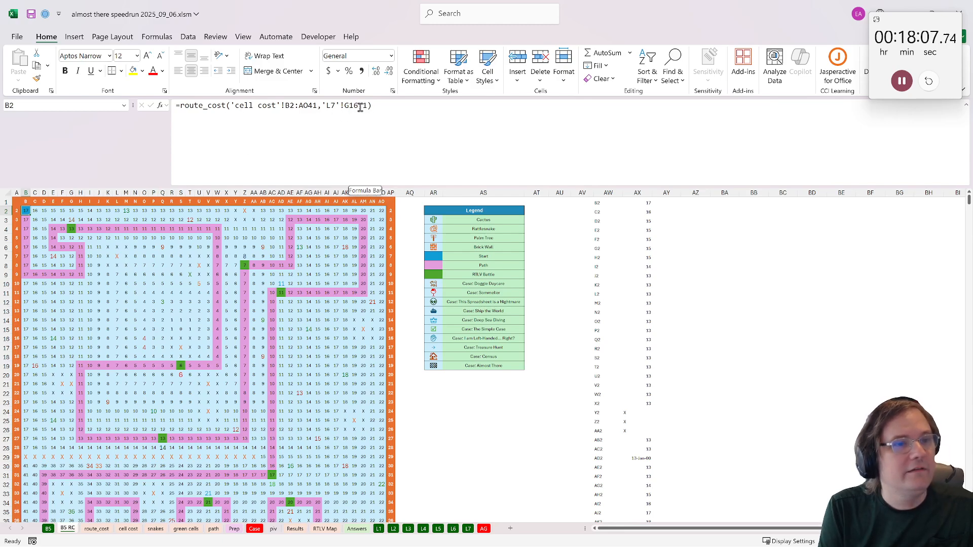
pyautogui.moveTo(357, 106); pyautogui.dragTo(322, 108)
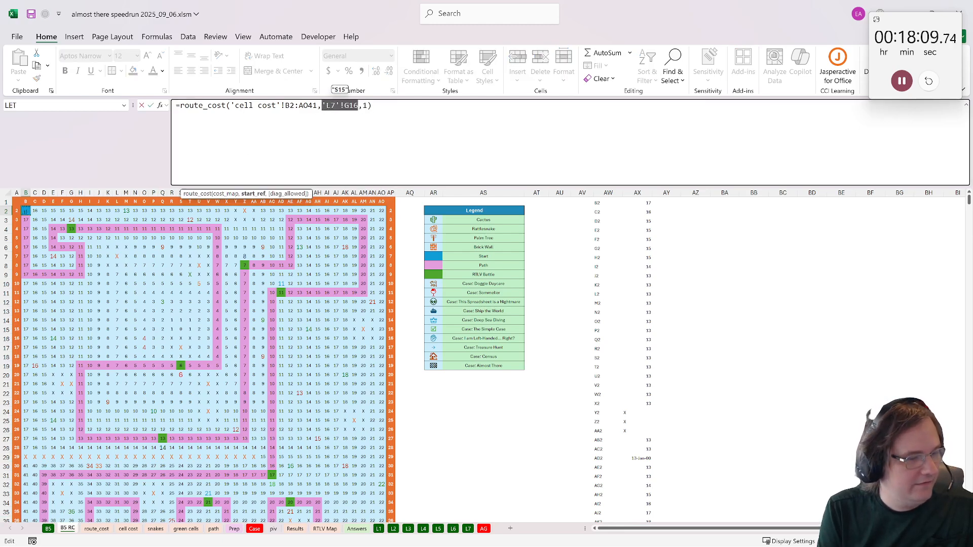
pyautogui.click(49, 530)
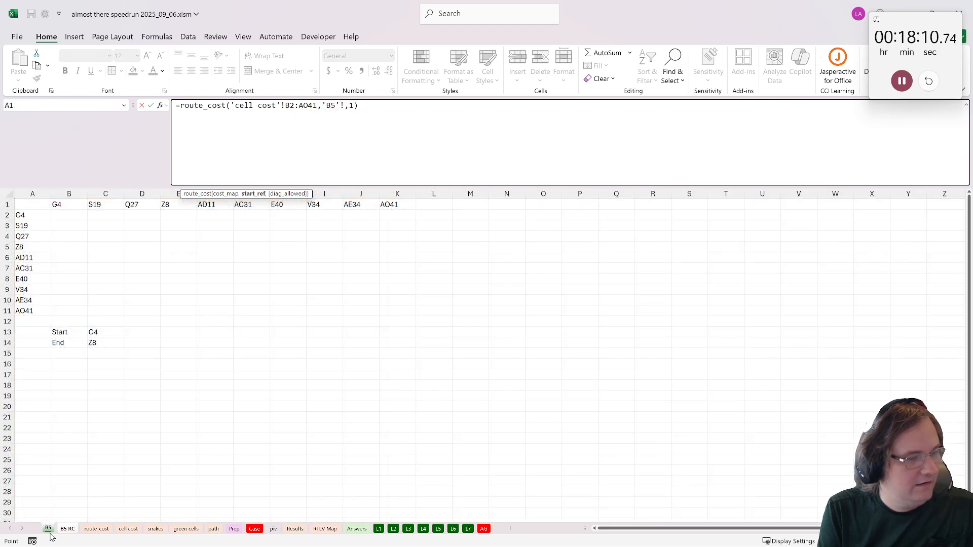
pyautogui.click(102, 333)
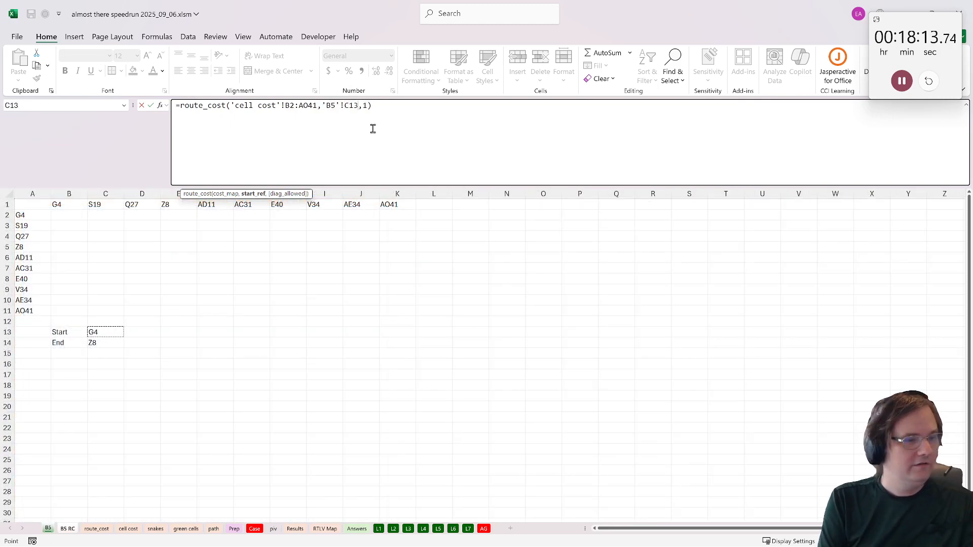
pyautogui.hotkey('ctrl', 'Return')
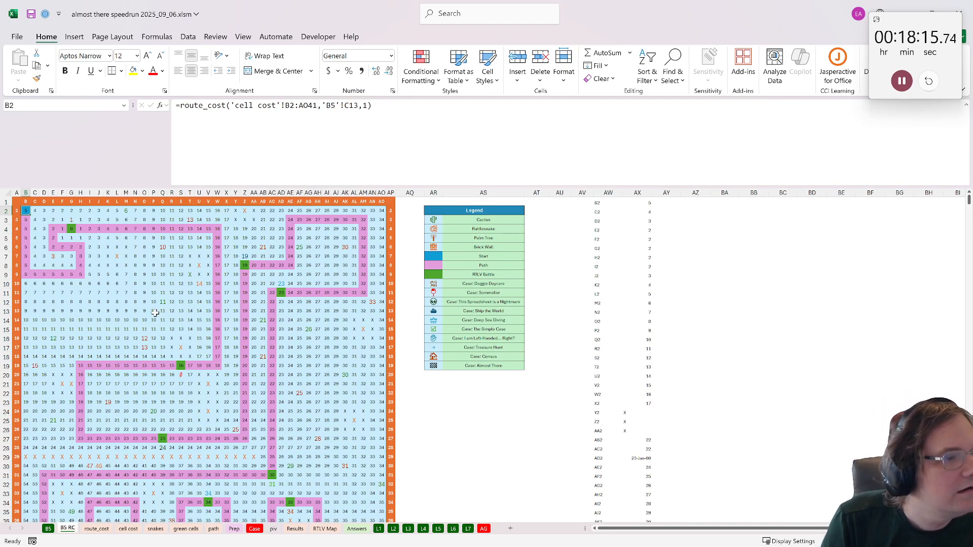
pyautogui.click(72, 227)
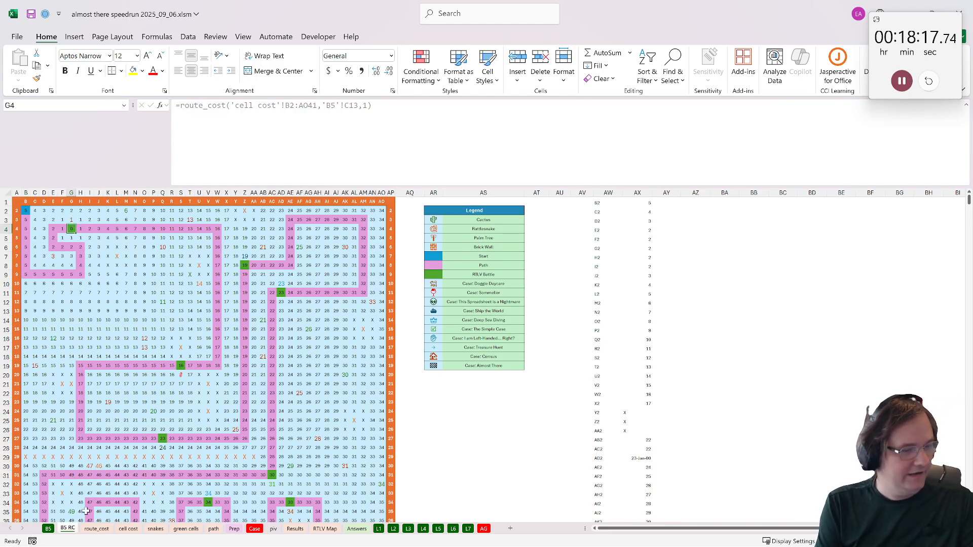
# - Enter =XLOOKUP(C14,'B5 RC'!AW:AW,'B5 RC'!AX:AX) in A1 of the B5 sheet and save the workbook
pyautogui.click(48, 529)
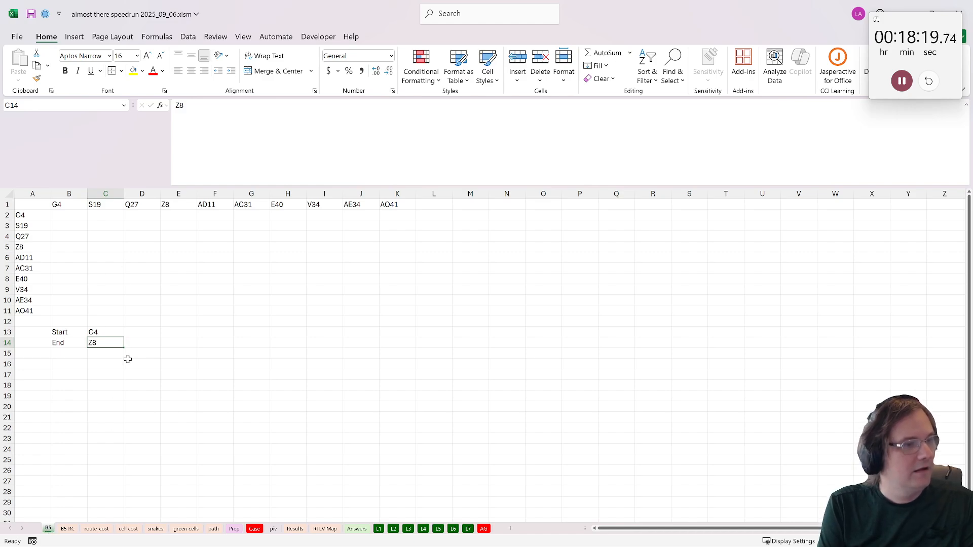
pyautogui.hotkey('ctrl', 'Home')
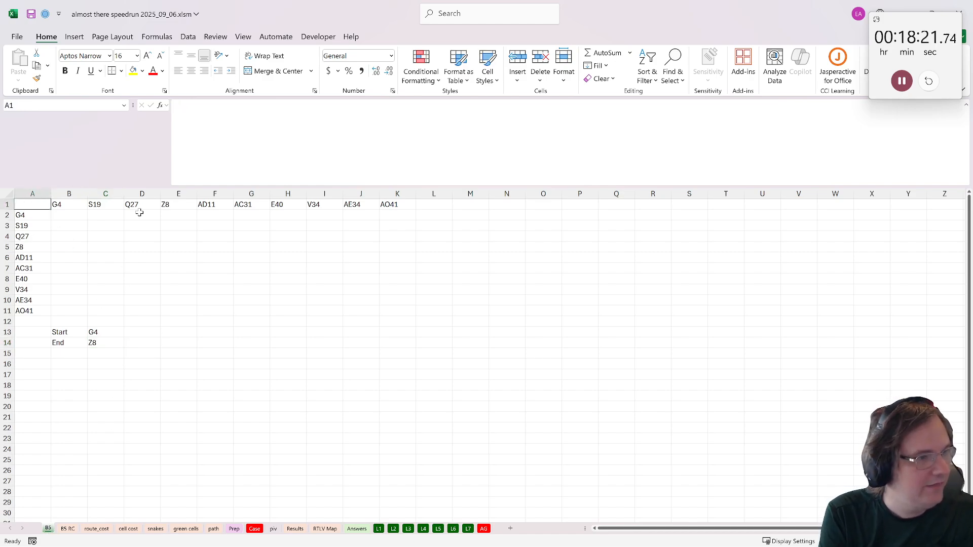
pyautogui.write('=xlookuP(')
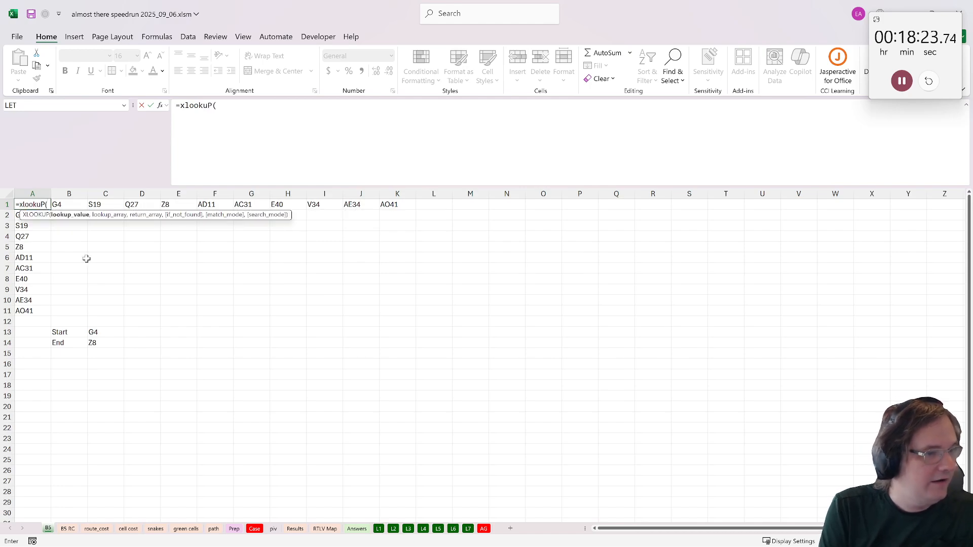
pyautogui.click(96, 342)
pyautogui.write(',')
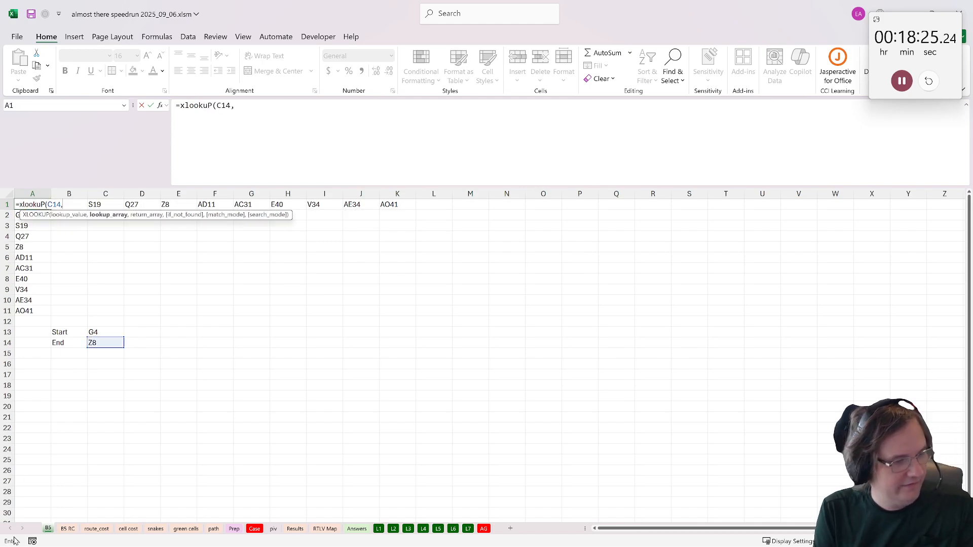
pyautogui.click(67, 529)
pyautogui.click(608, 192)
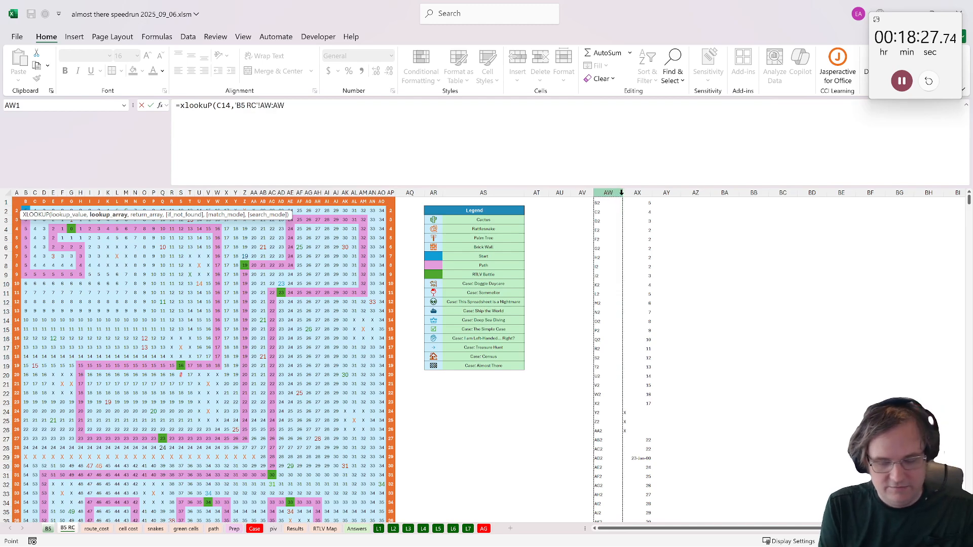
pyautogui.write(',')
pyautogui.click(638, 193)
pyautogui.press('Return')
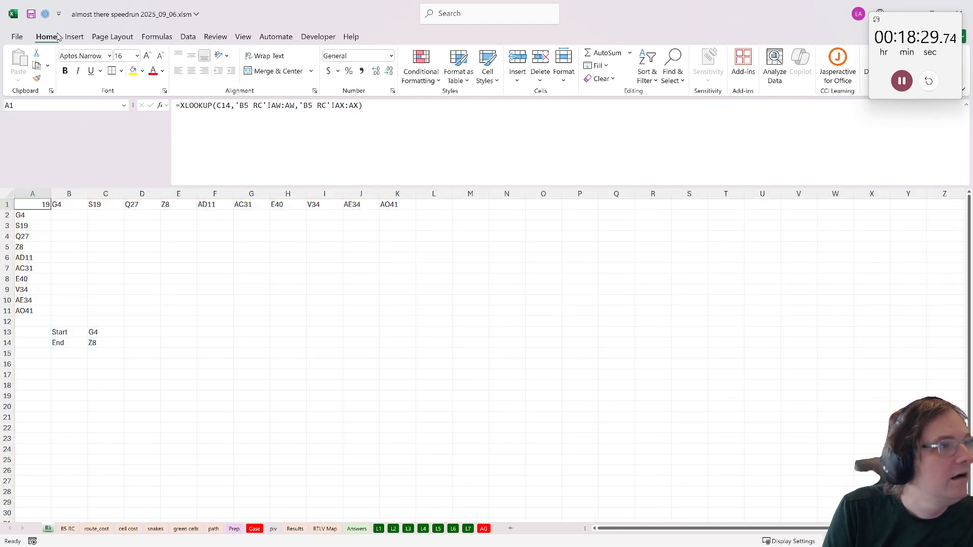
pyautogui.click(31, 14)
# - Fill the distance matrix A1:K11 with a what-if data table using C13 as row input and C14 as column input
pyautogui.moveTo(33, 204); pyautogui.dragTo(387, 311)
pyautogui.hotkey('alt', 'a')
pyautogui.press('w')
pyautogui.press('t')
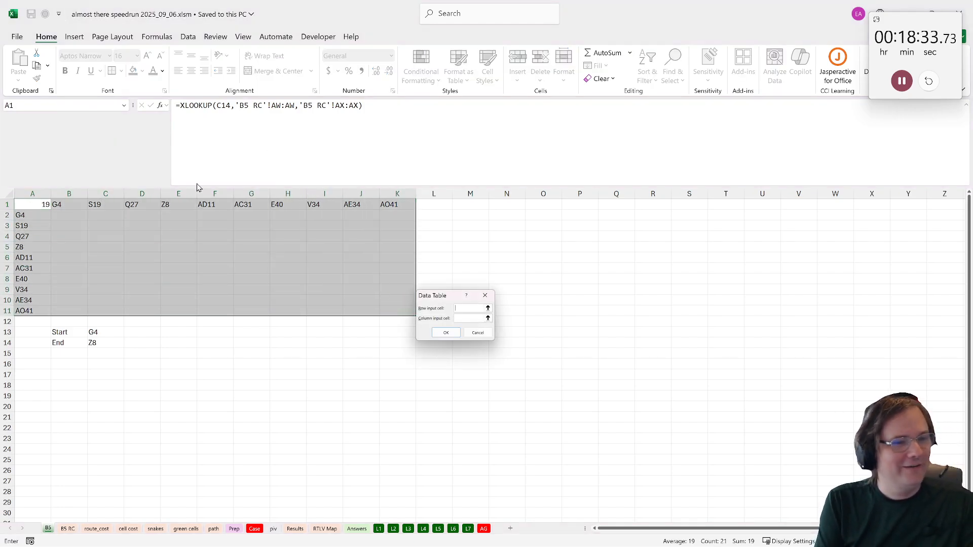
pyautogui.press('Tab')
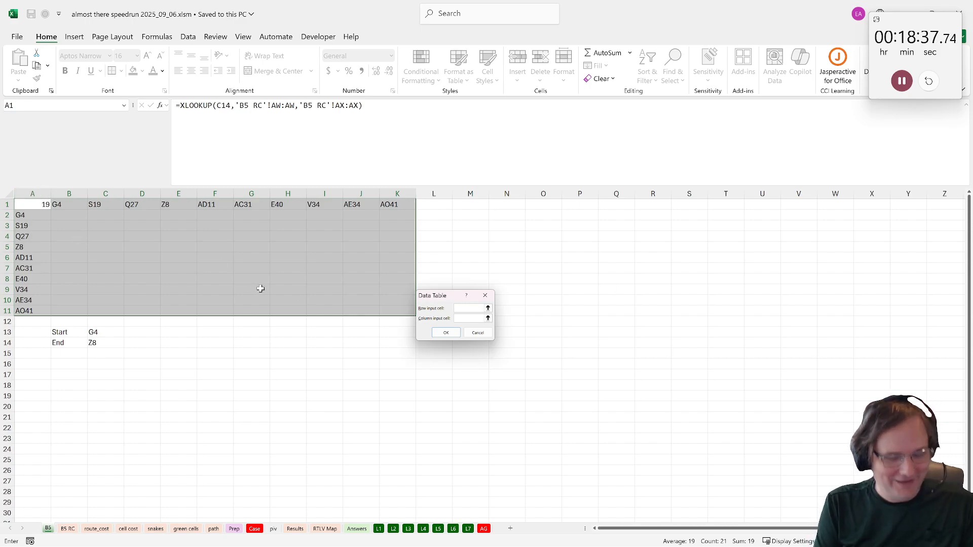
pyautogui.click(120, 332)
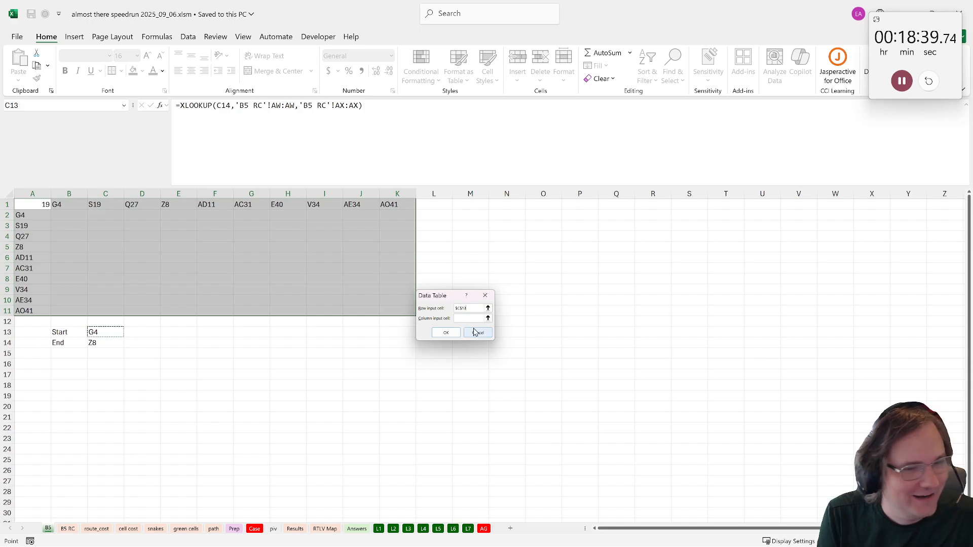
pyautogui.click(472, 319)
pyautogui.click(118, 343)
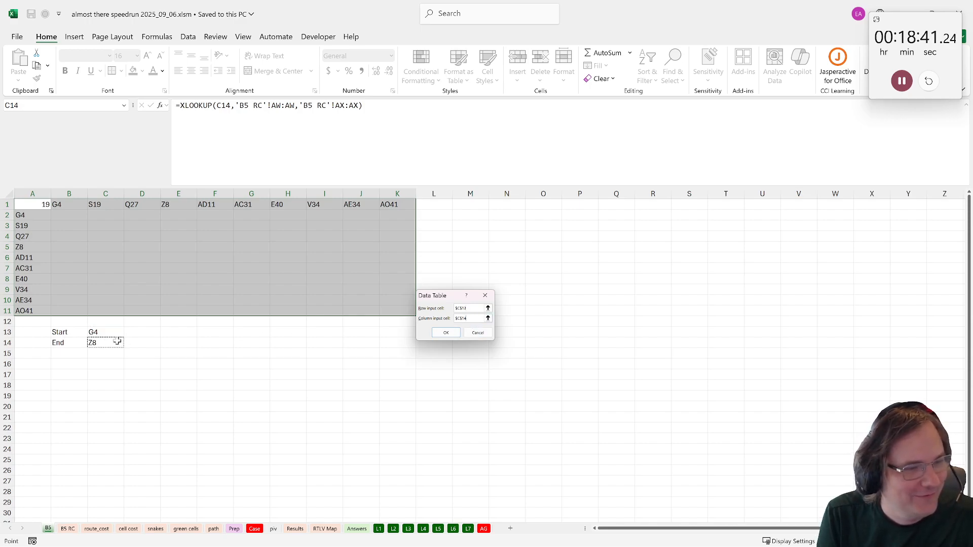
pyautogui.click(446, 332)
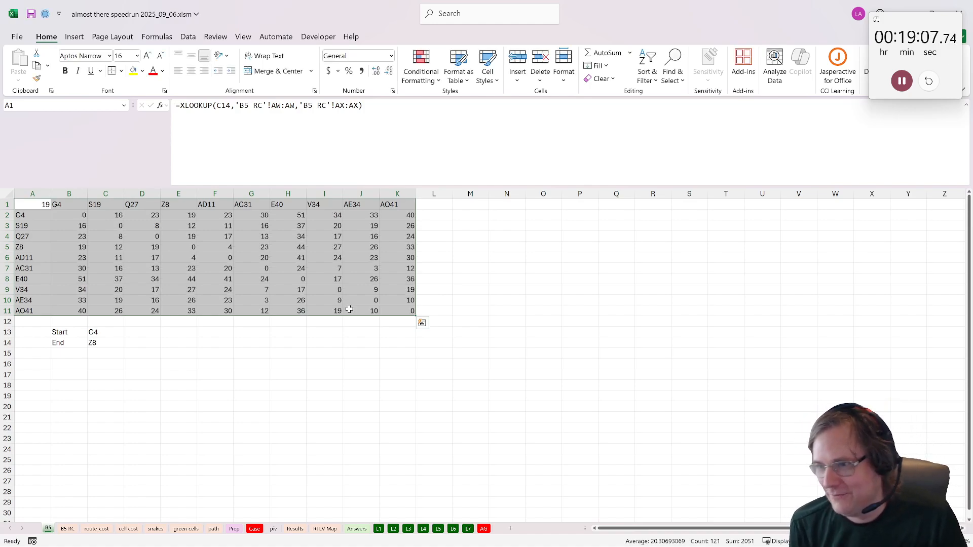
# - Left-align all cells of the B5 sheet
pyautogui.moveTo(74, 218); pyautogui.dragTo(315, 320)
pyautogui.click(312, 320)
pyautogui.click(68, 375)
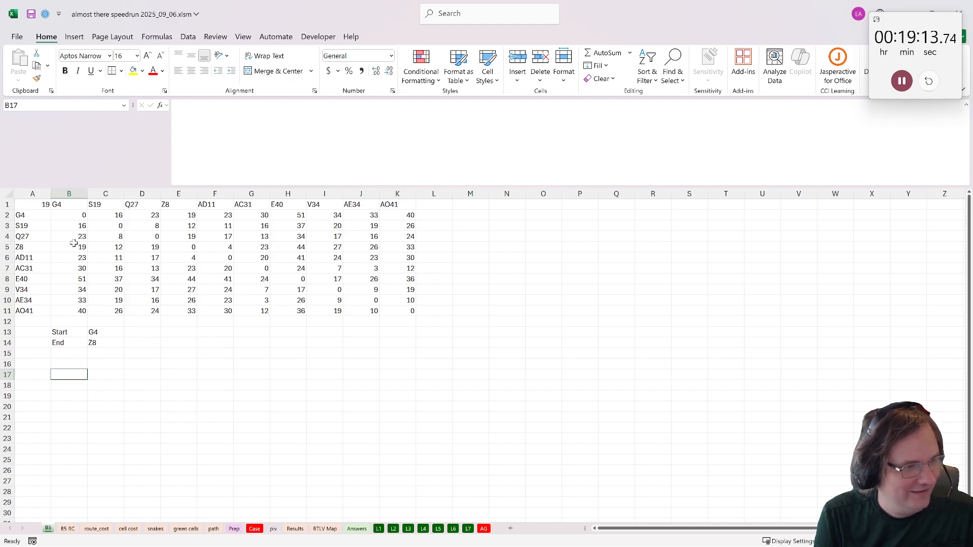
pyautogui.click(8, 196)
pyautogui.click(178, 71)
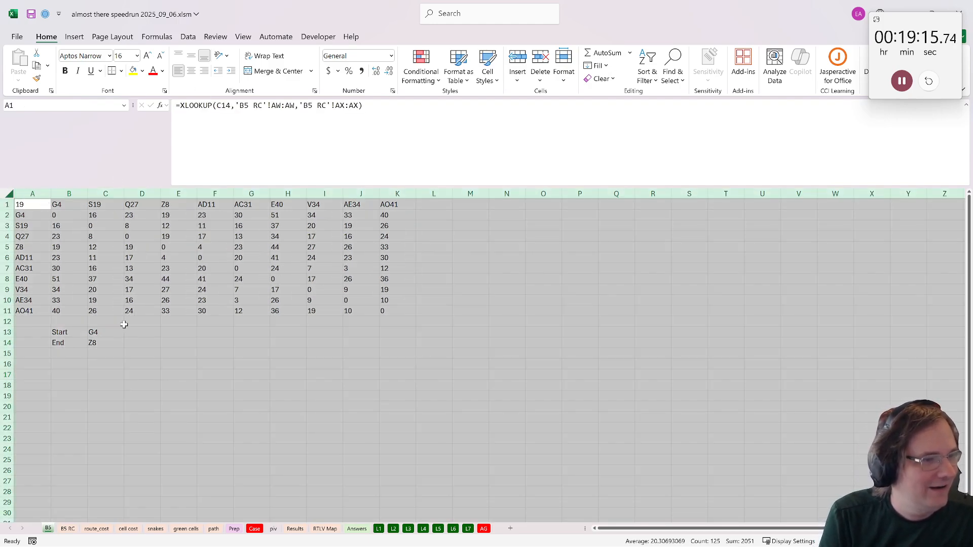
pyautogui.click(125, 323)
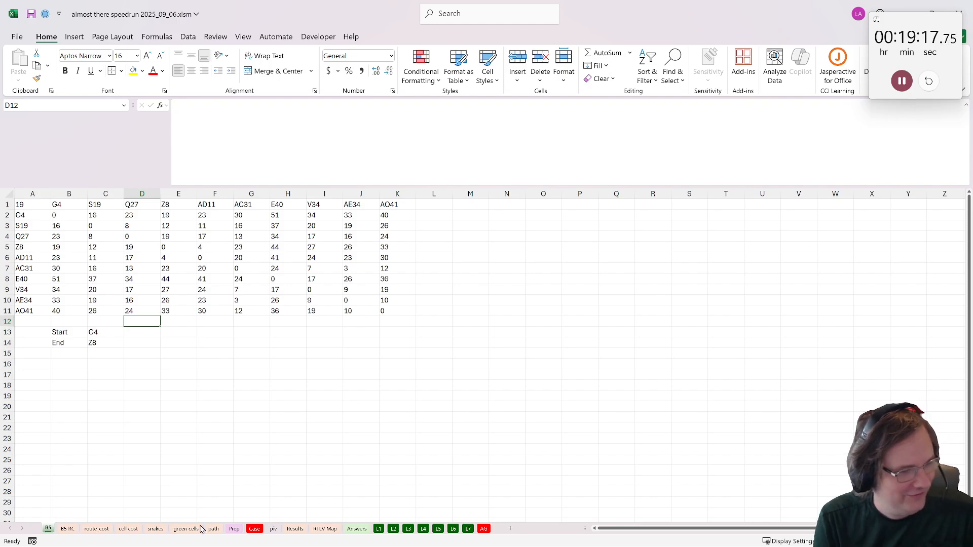
# - Copy the salesman_route Python code from C61 on the Prep sheet and return to the B5 sheet
pyautogui.click(92, 529)
pyautogui.click(256, 528)
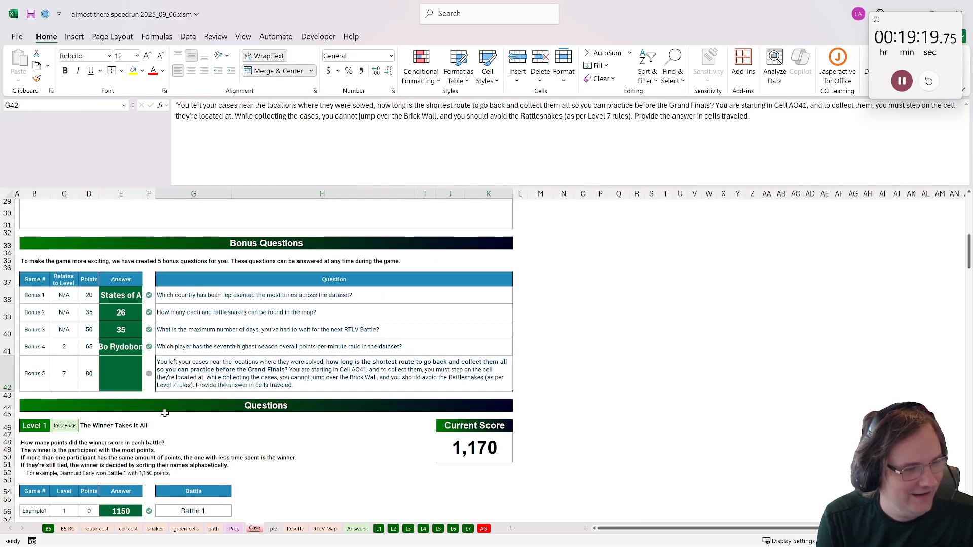
pyautogui.scroll(-5, 165, 413)
pyautogui.click(233, 529)
pyautogui.scroll(-1, 118, 389)
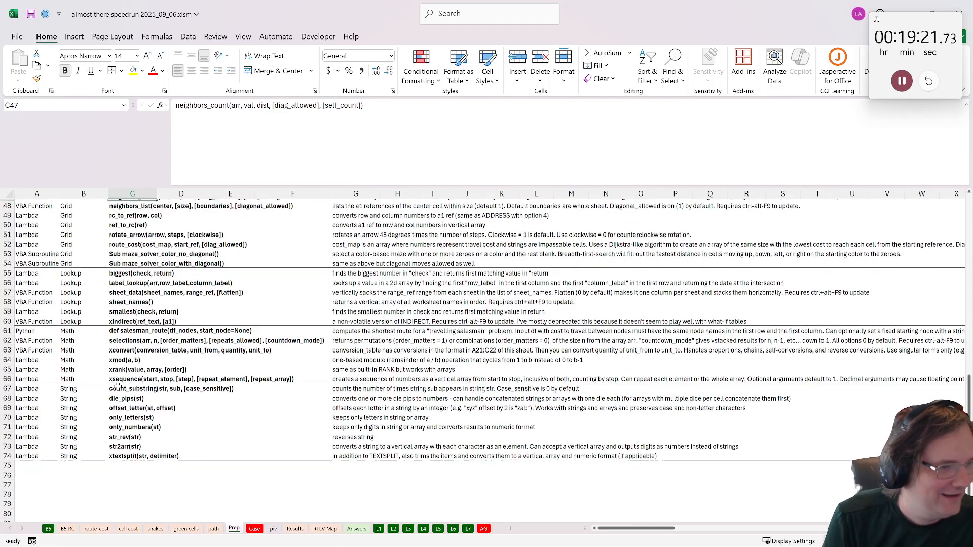
pyautogui.scroll(3, 117, 388)
pyautogui.click(130, 411)
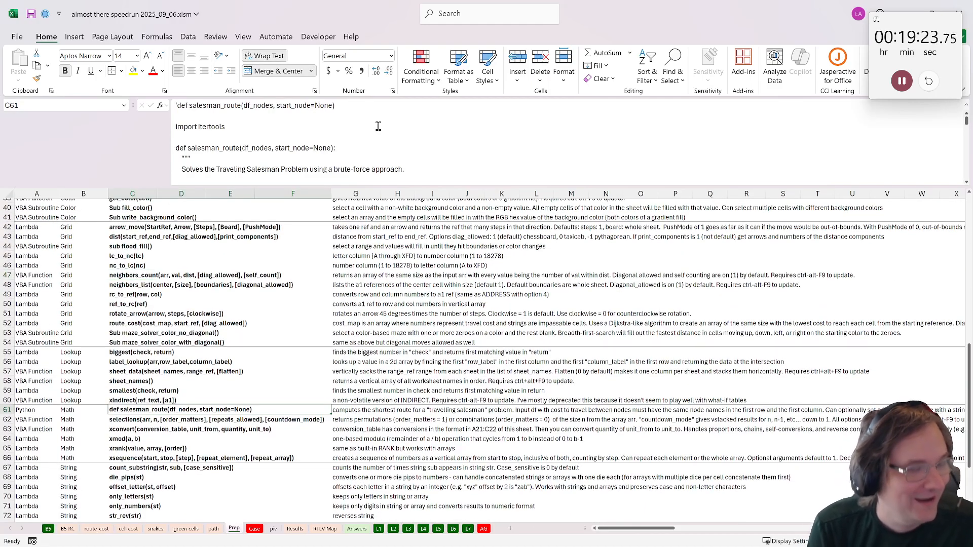
pyautogui.moveTo(177, 110); pyautogui.dragTo(436, 232)
pyautogui.hotkey('ctrl', 'c')
pyautogui.press('Escape')
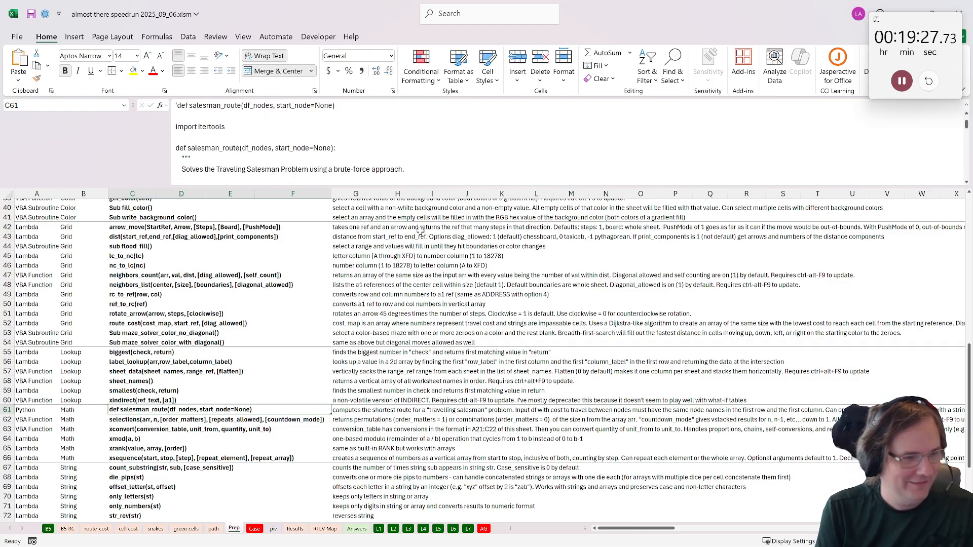
pyautogui.click(255, 529)
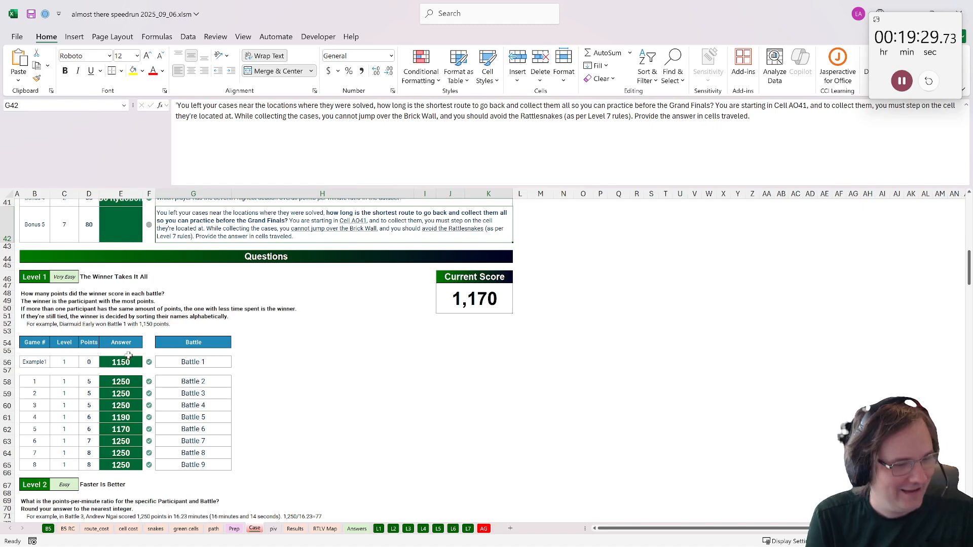
pyautogui.click(47, 529)
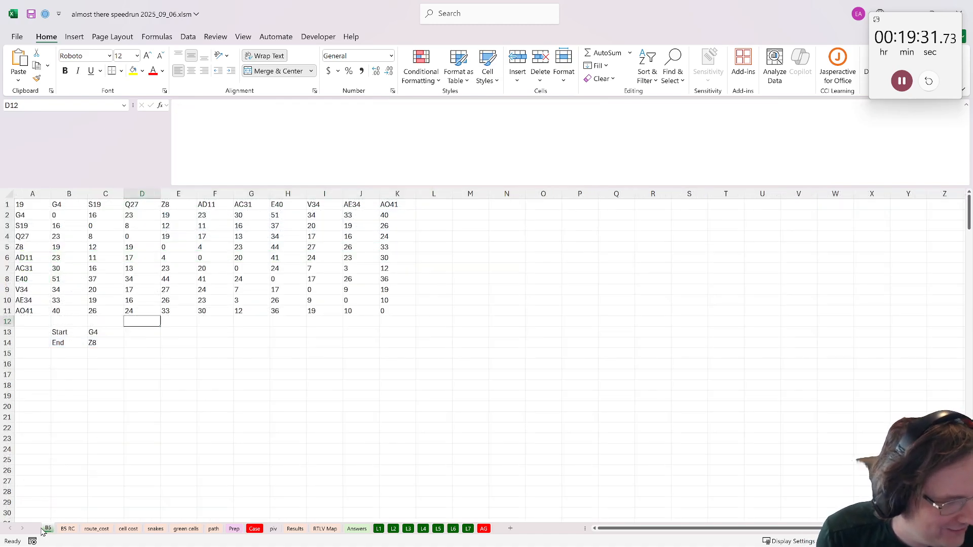
# - Paste the copied salesman_route code into B17, convert it to a Python formula with =PY( and commit it
pyautogui.click(75, 374)
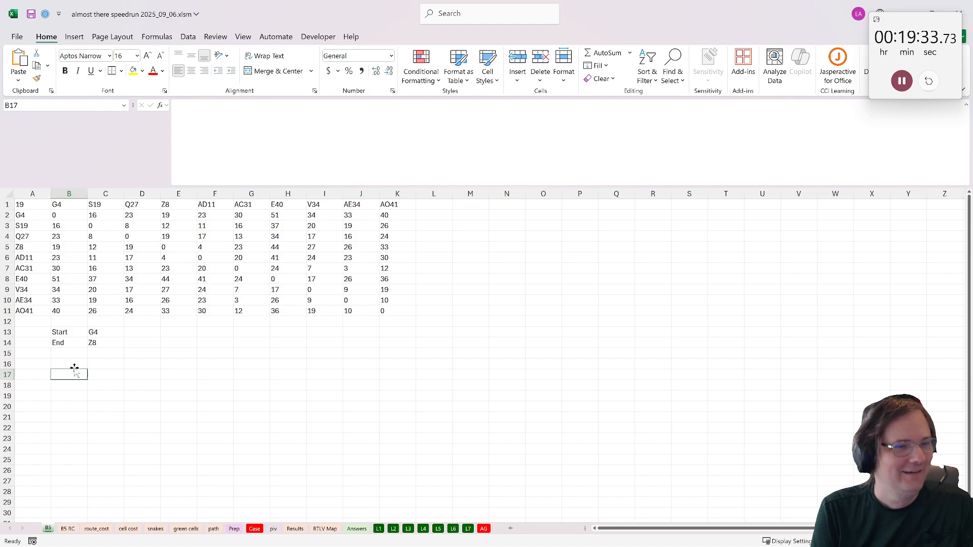
pyautogui.click(244, 128)
pyautogui.hotkey('ctrl', 'v')
pyautogui.scroll(20, 244, 129)
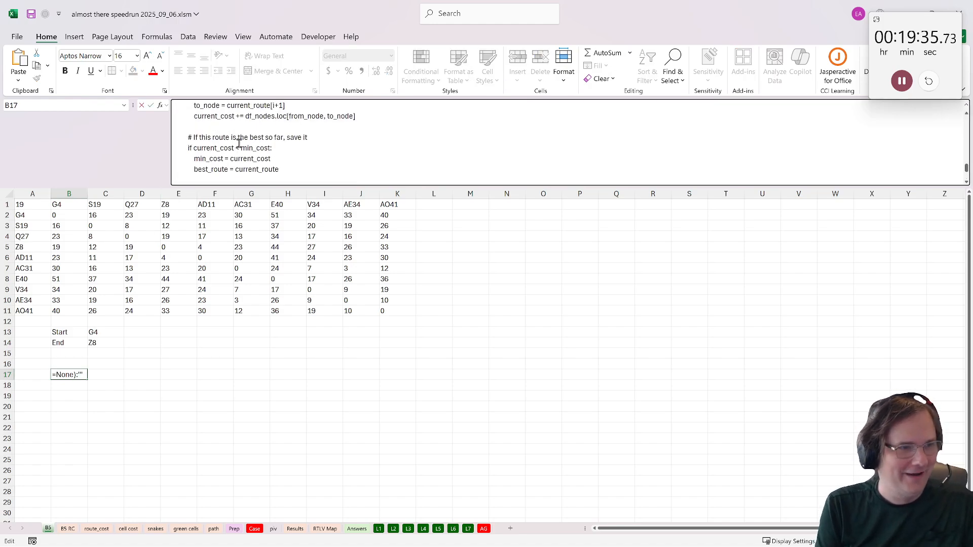
pyautogui.click(184, 106)
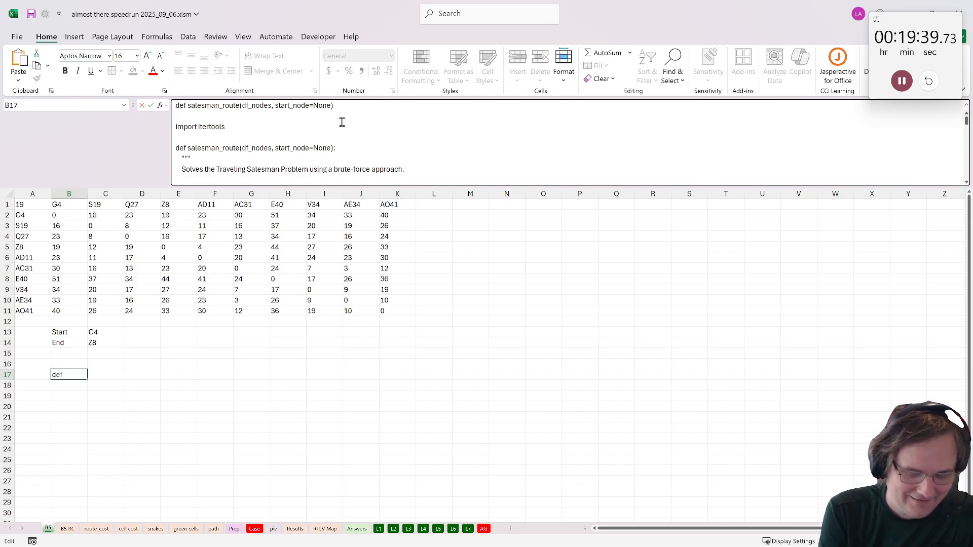
pyautogui.write('=py(')
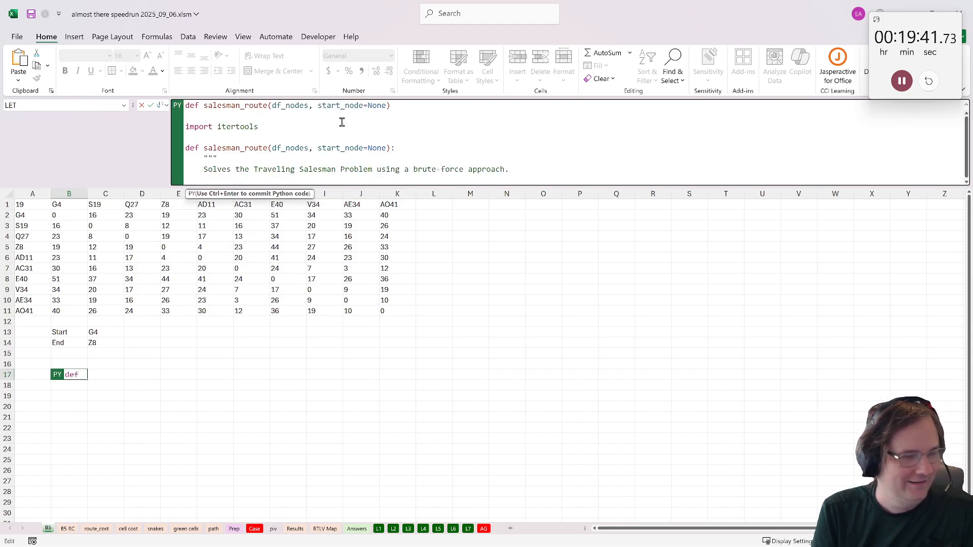
pyautogui.hotkey('ctrl', 'Return')
# - Autofit column B and read through B17's Python code and its error details
pyautogui.scroll(-3, 321, 149)
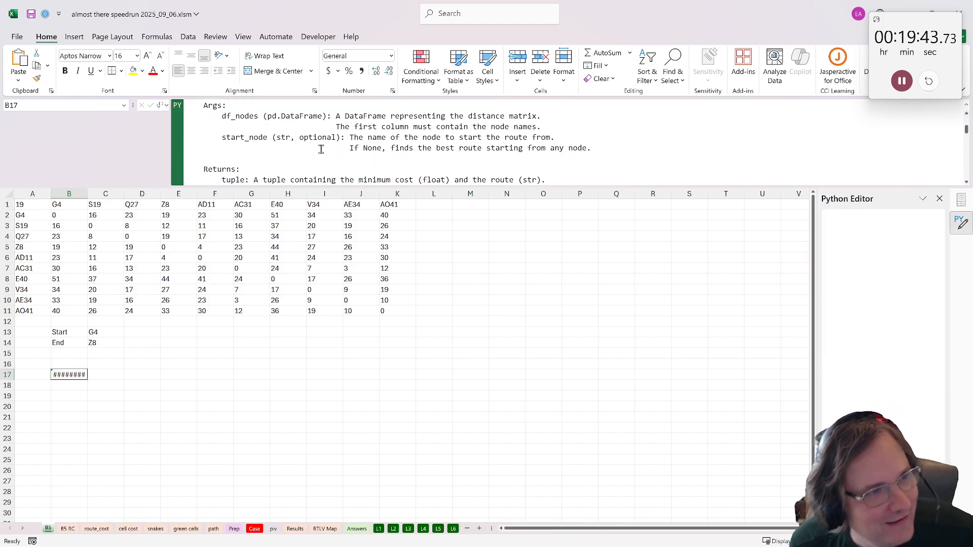
pyautogui.scroll(-13, 321, 149)
pyautogui.scroll(5, 317, 148)
pyautogui.scroll(-5, 317, 148)
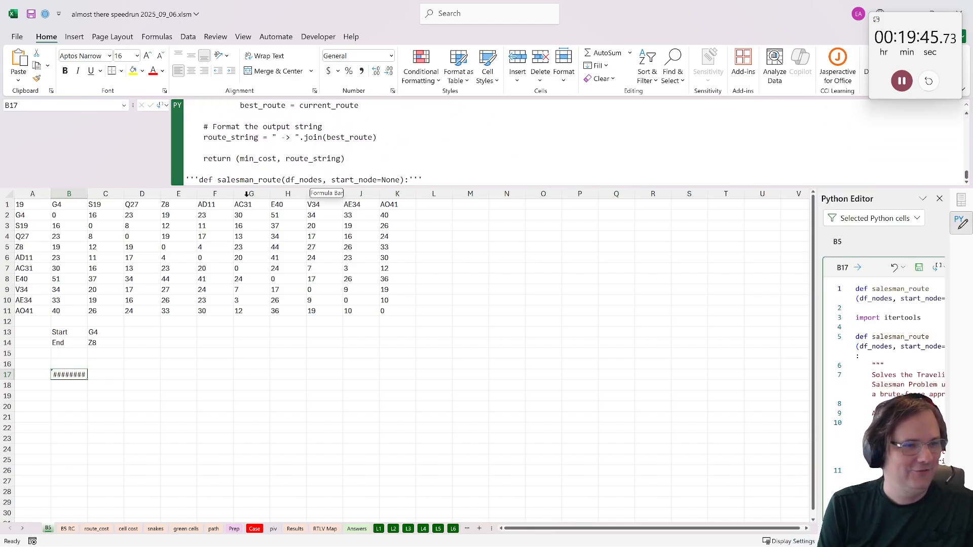
pyautogui.doubleClick(90, 192)
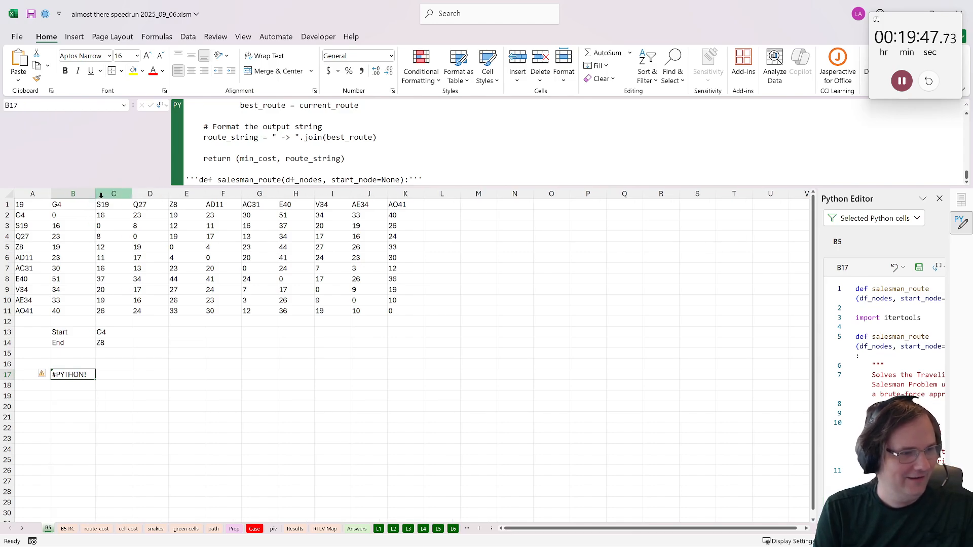
pyautogui.scroll(-10, 855, 400)
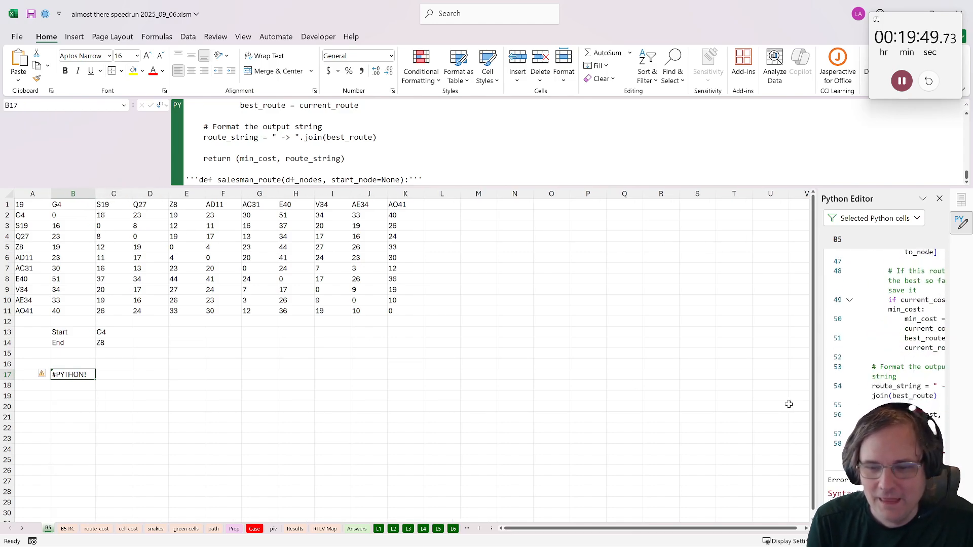
# - Delete the trailing quoted salesman_route line and the stray opening def line from B17's Python code, and commit it
pyautogui.click(451, 178)
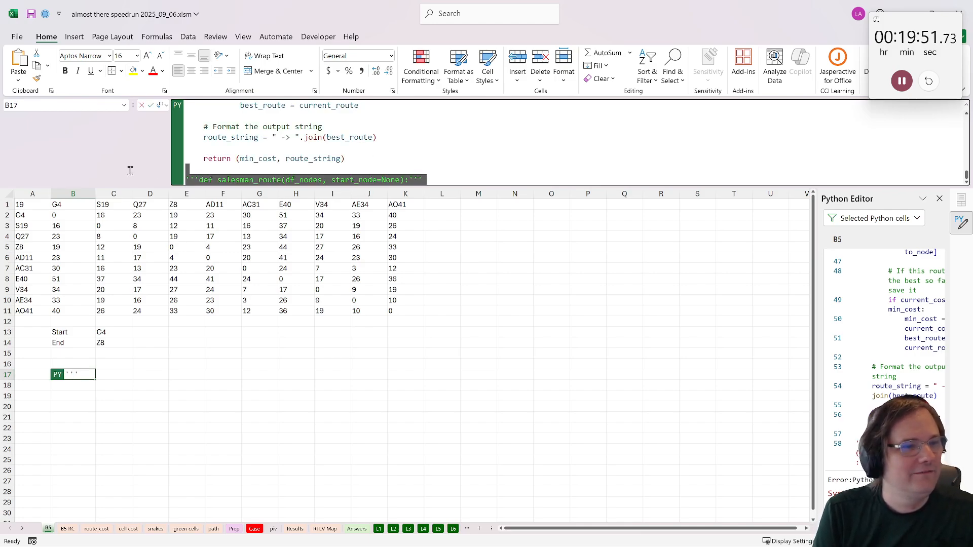
pyautogui.scroll(2, 207, 158)
pyautogui.scroll(10, 206, 157)
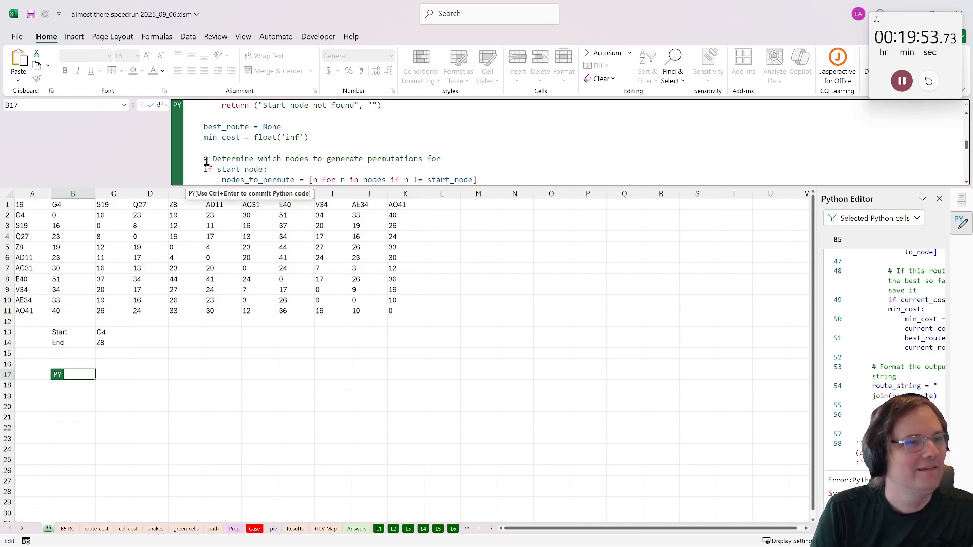
pyautogui.press('Escape')
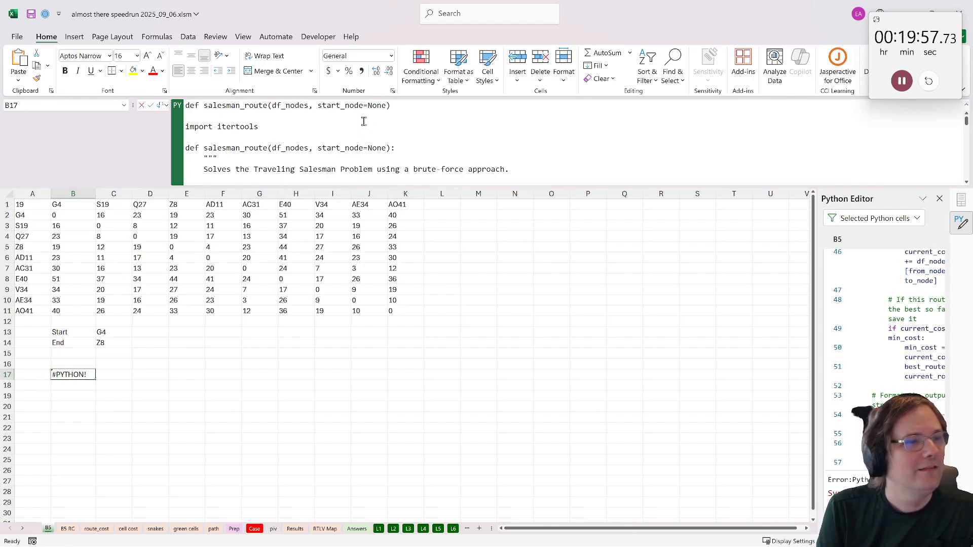
pyautogui.moveTo(363, 124); pyautogui.dragTo(170, 99)
pyautogui.press('BackSpace')
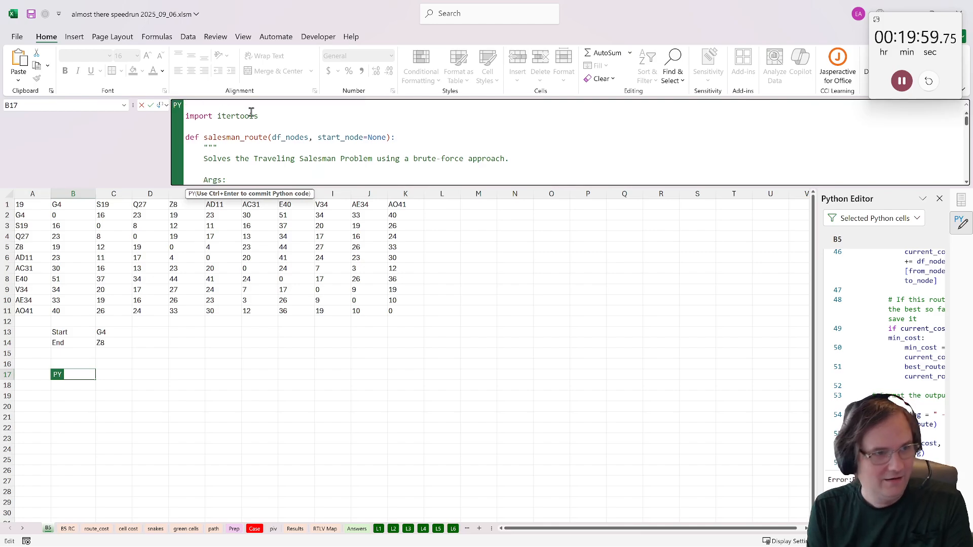
pyautogui.hotkey('ctrl', 'Return')
pyautogui.click(65, 386)
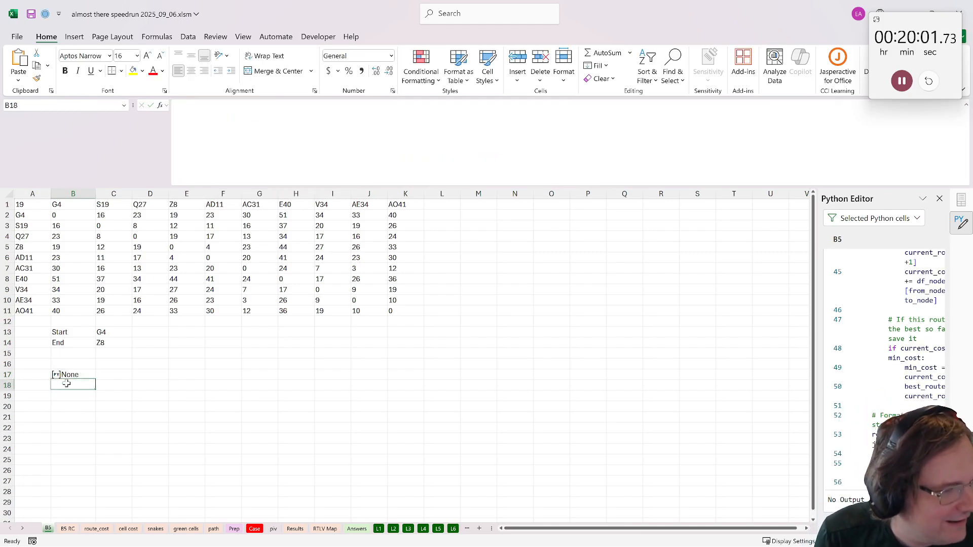
pyautogui.click(71, 374)
pyautogui.click(53, 398)
pyautogui.click(64, 388)
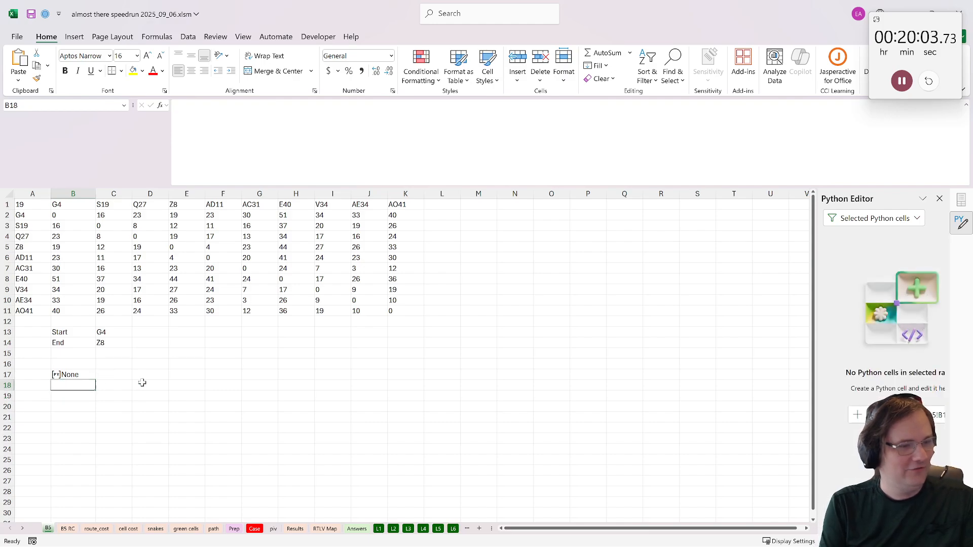
pyautogui.write('=py')
pyautogui.press('BackSpace')
pyautogui.press('BackSpace')
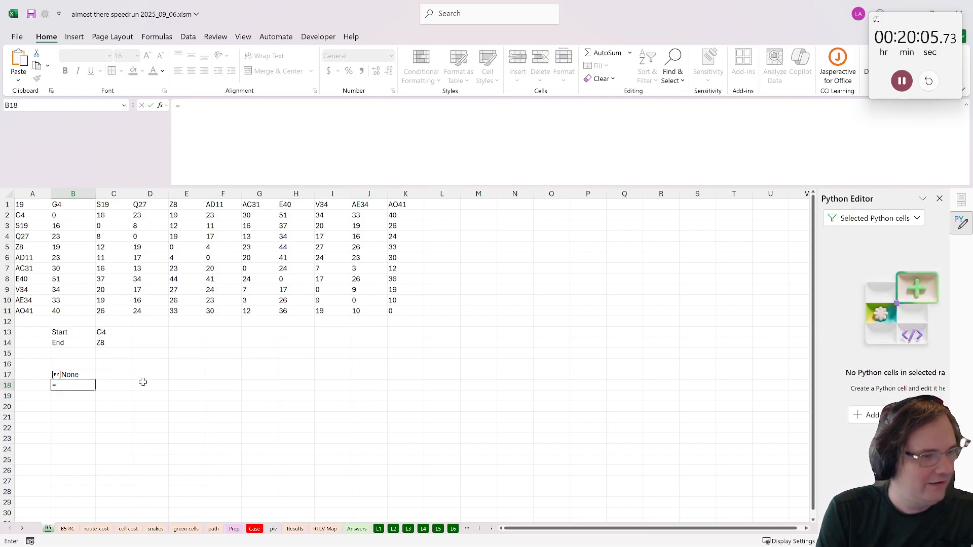
pyautogui.press('Escape')
# - Copy salesman_route(df_nodes, start_node=None) from B17's code and paste it into a new Python formula in B18
pyautogui.click(70, 374)
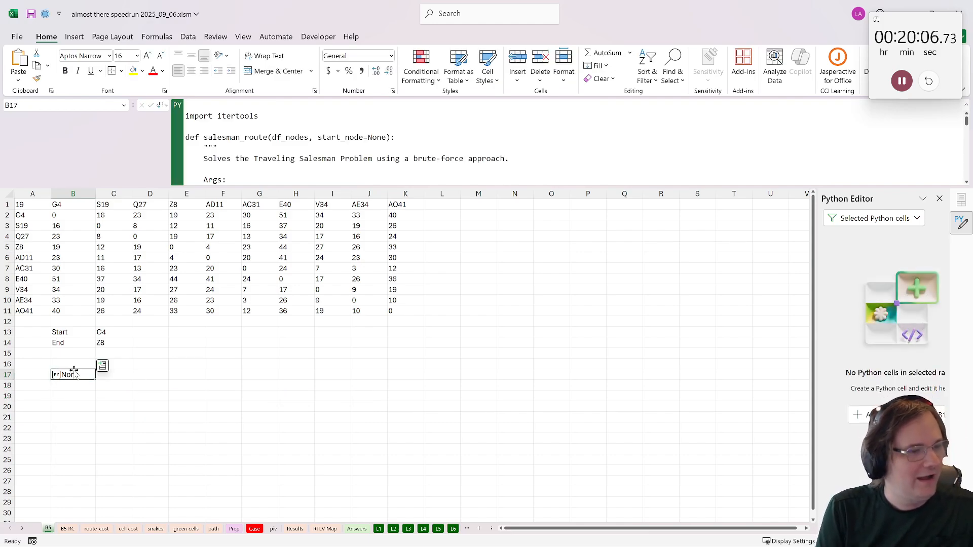
pyautogui.click(394, 136)
pyautogui.moveTo(391, 137); pyautogui.dragTo(204, 137)
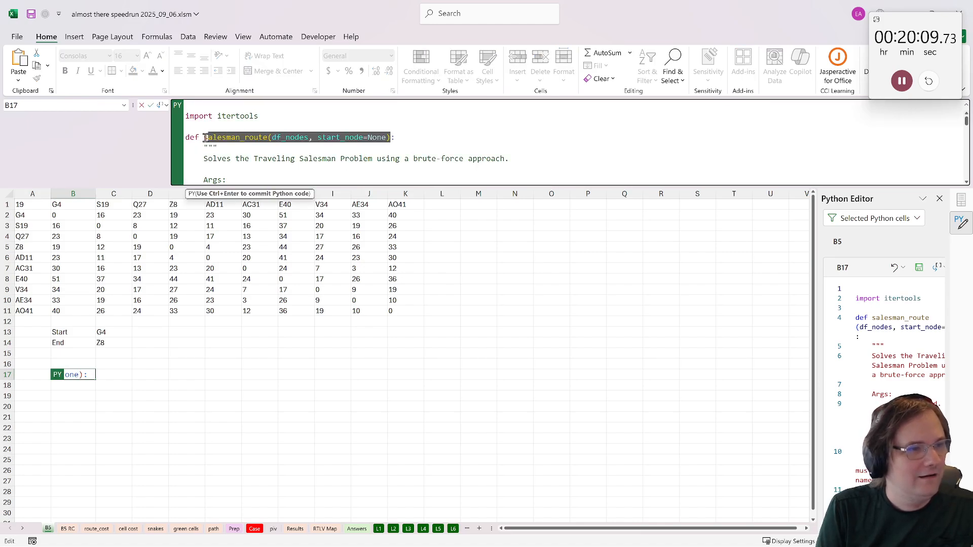
pyautogui.hotkey('ctrl', 'Return')
pyautogui.write('=py')
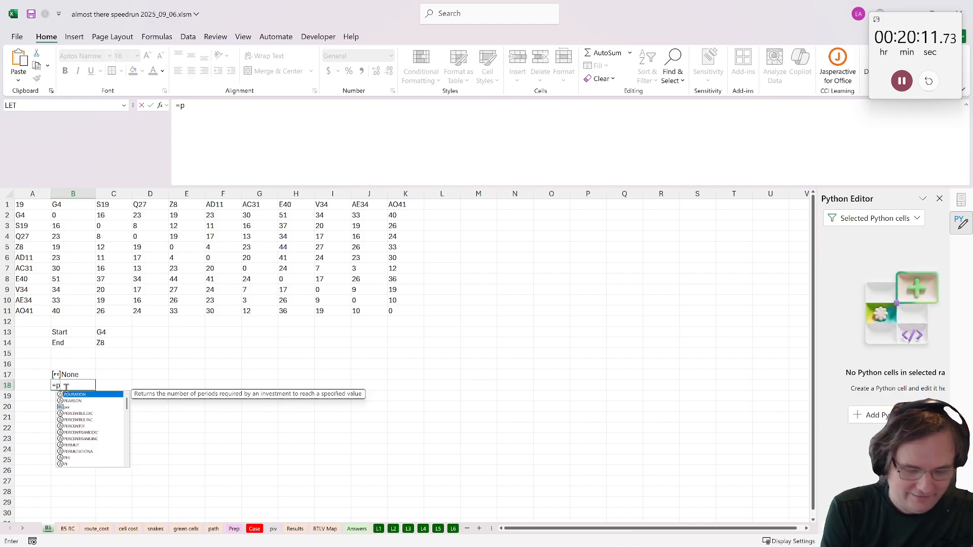
pyautogui.press('Tab')
pyautogui.hotkey('ctrl', 'v')
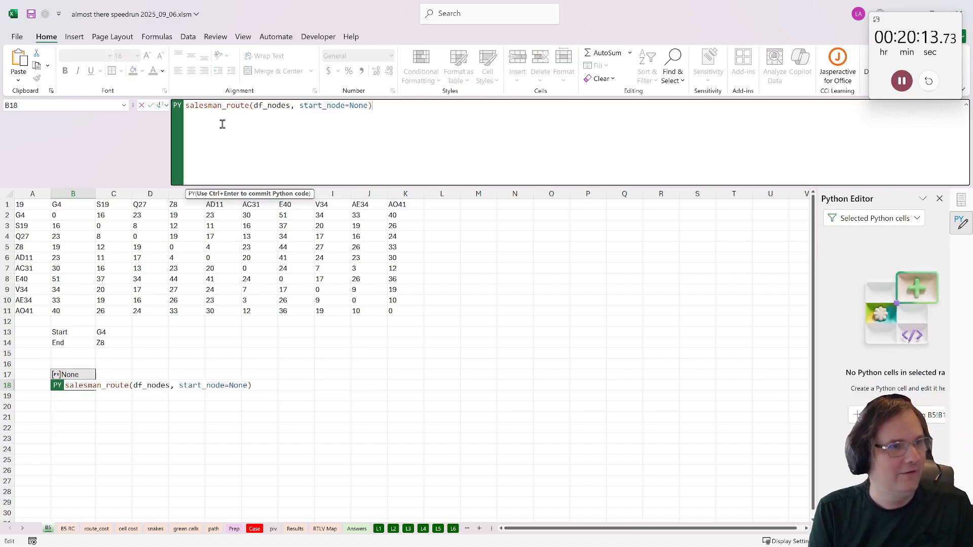
# - Replace df_nodes with the matrix range A1:K11, set start_node to "AO41" and commit B18's Python formula
pyautogui.doubleClick(280, 106)
pyautogui.moveTo(34, 210); pyautogui.dragTo(401, 311)
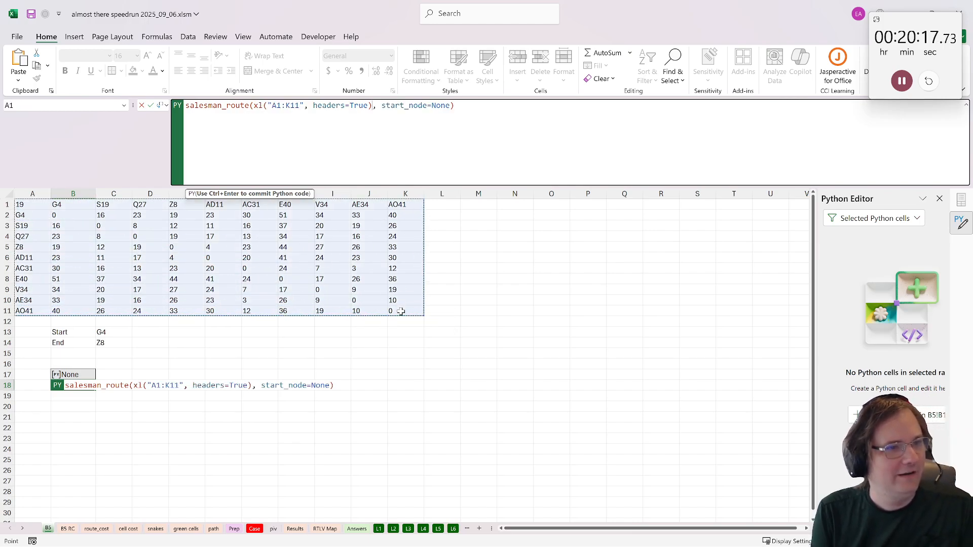
pyautogui.doubleClick(441, 106)
pyautogui.write('"A"')
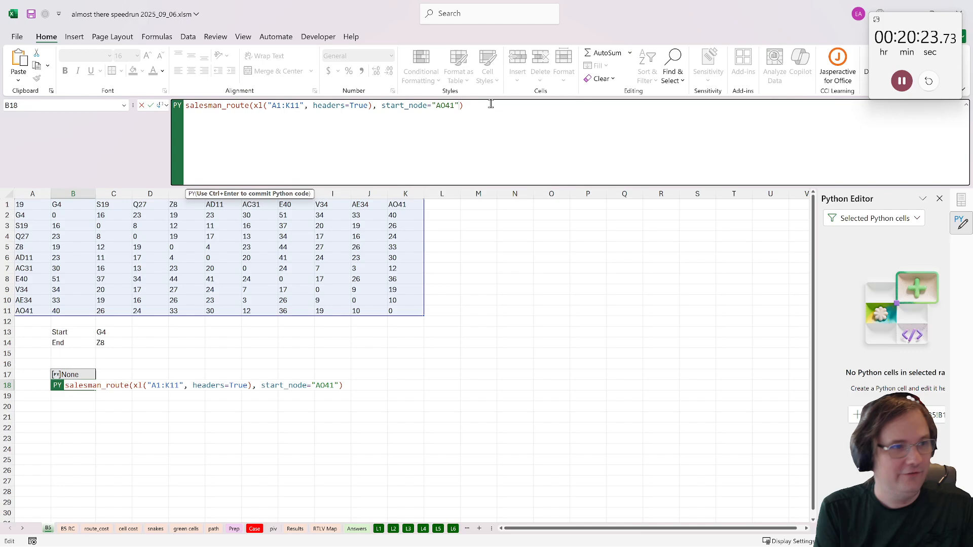
pyautogui.click(491, 104)
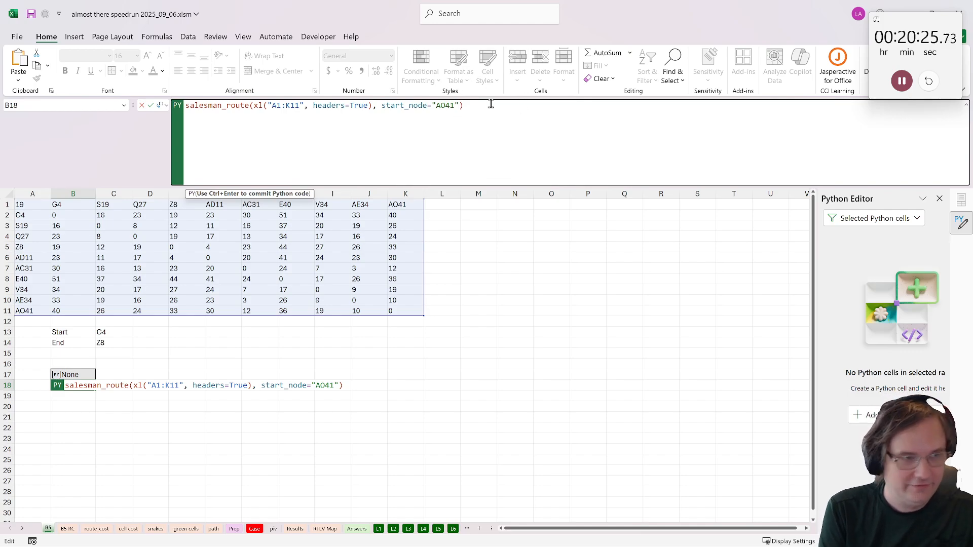
pyautogui.hotkey('ctrl', 'Return')
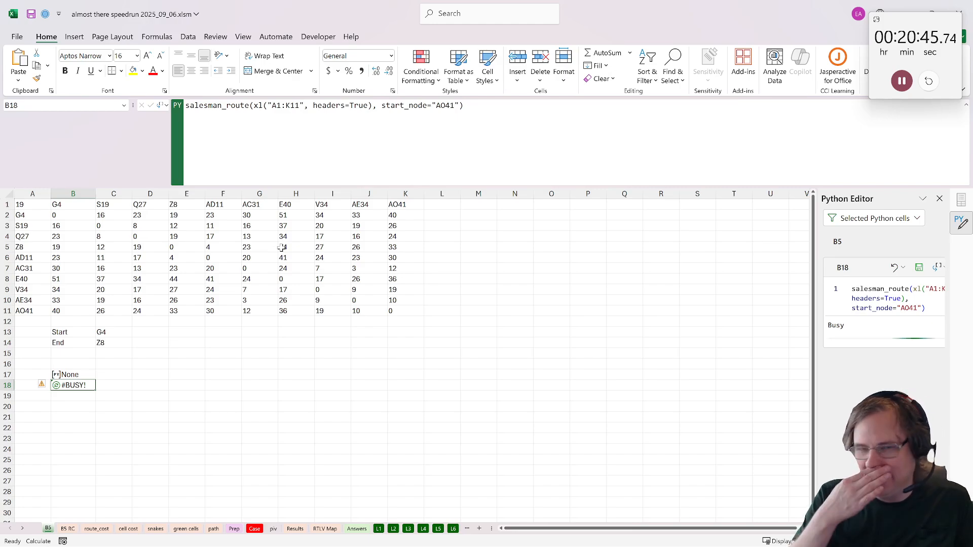
# - Enlarge the formula bar and examine B17's salesman_route code, including its node permutation, route cost and return lines
pyautogui.click(65, 376)
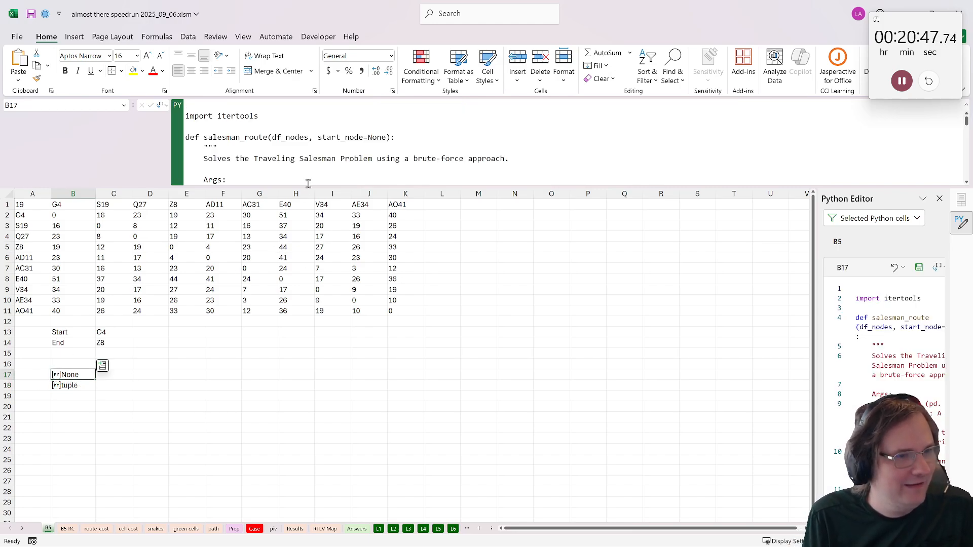
pyautogui.moveTo(309, 186); pyautogui.dragTo(315, 326)
pyautogui.scroll(-6, 316, 253)
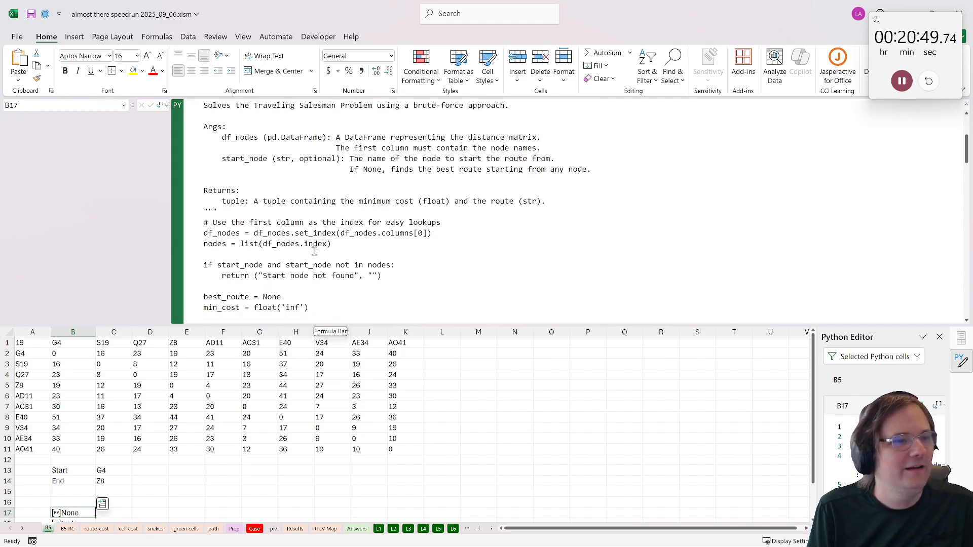
pyautogui.scroll(6, 314, 252)
pyautogui.scroll(-4, 309, 249)
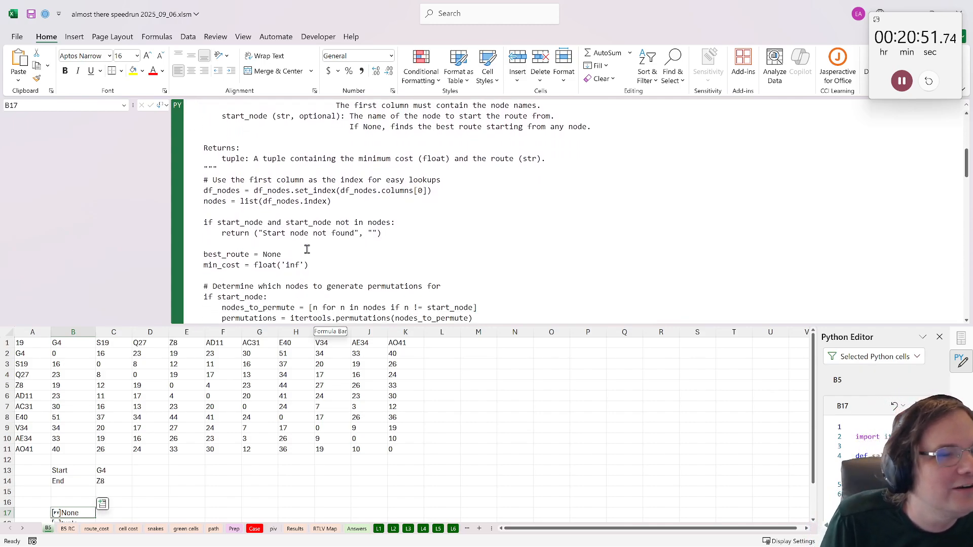
pyautogui.scroll(2, 299, 245)
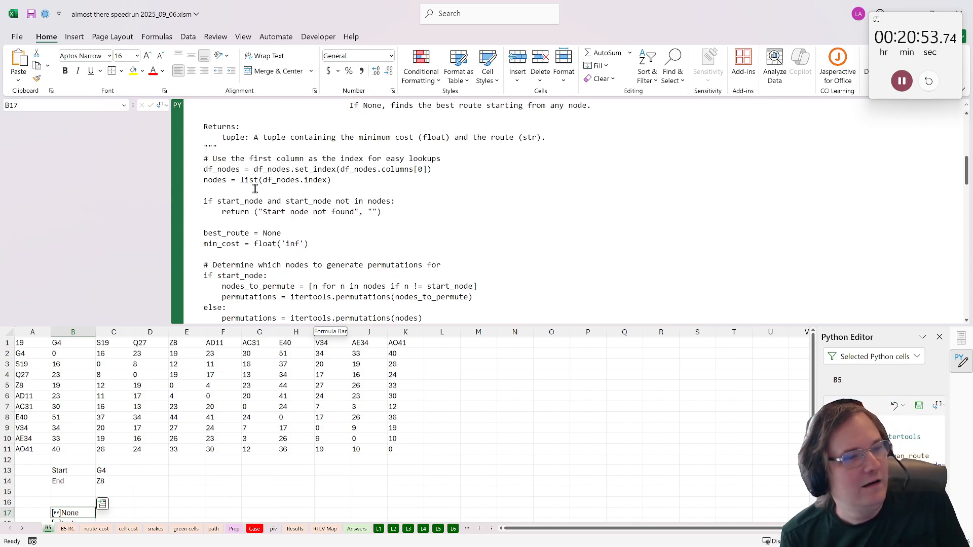
pyautogui.scroll(-2, 244, 210)
pyautogui.scroll(-2, 244, 210)
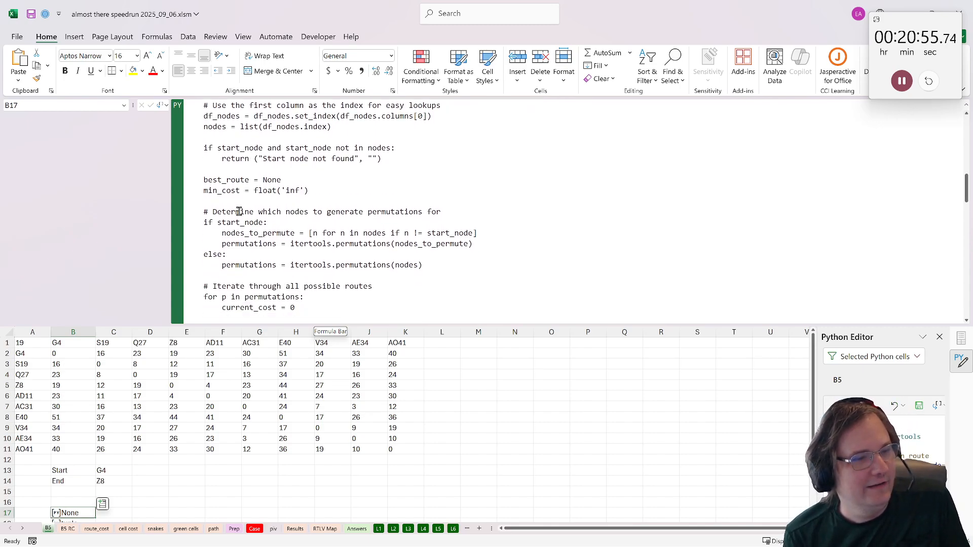
pyautogui.scroll(-2, 196, 415)
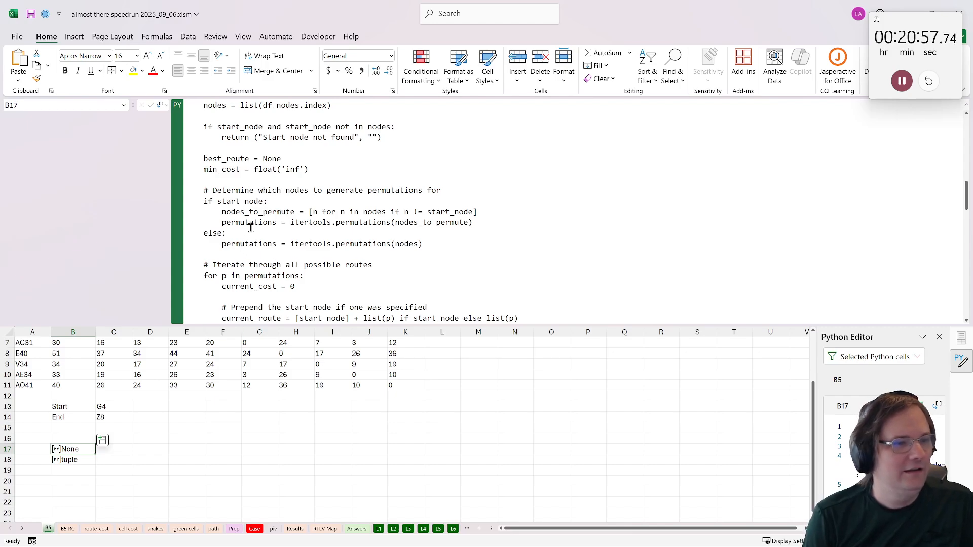
pyautogui.moveTo(294, 223); pyautogui.dragTo(473, 223)
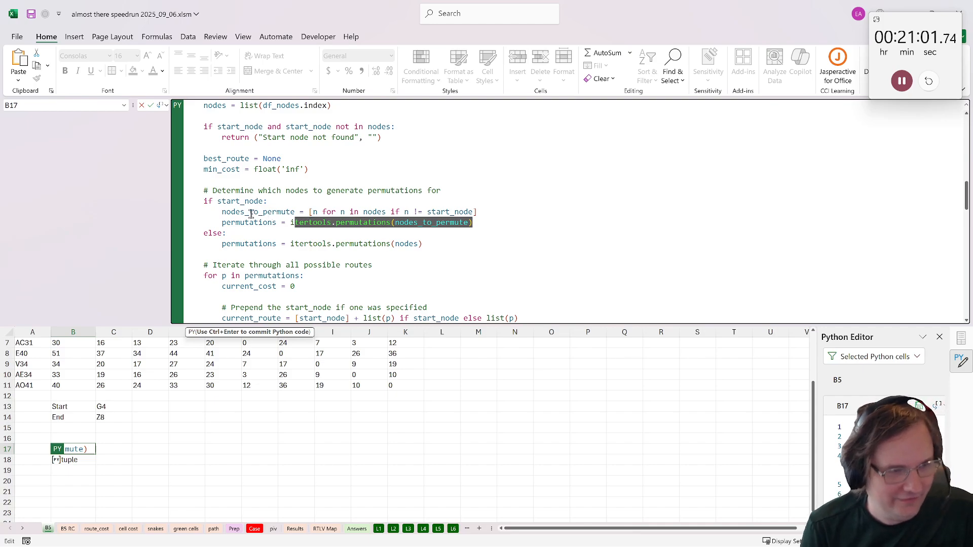
pyautogui.moveTo(223, 212); pyautogui.dragTo(487, 211)
pyautogui.scroll(-1, 428, 230)
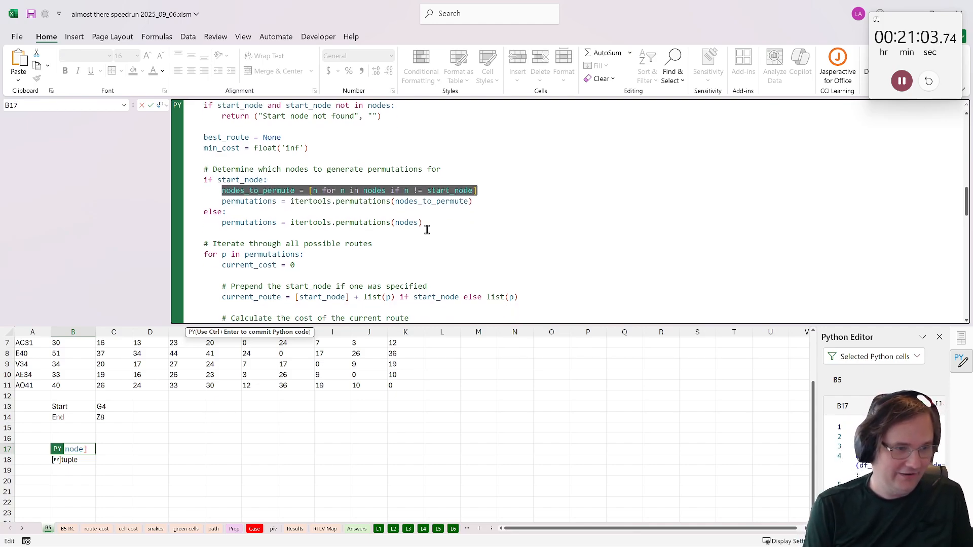
pyautogui.scroll(-8, 427, 229)
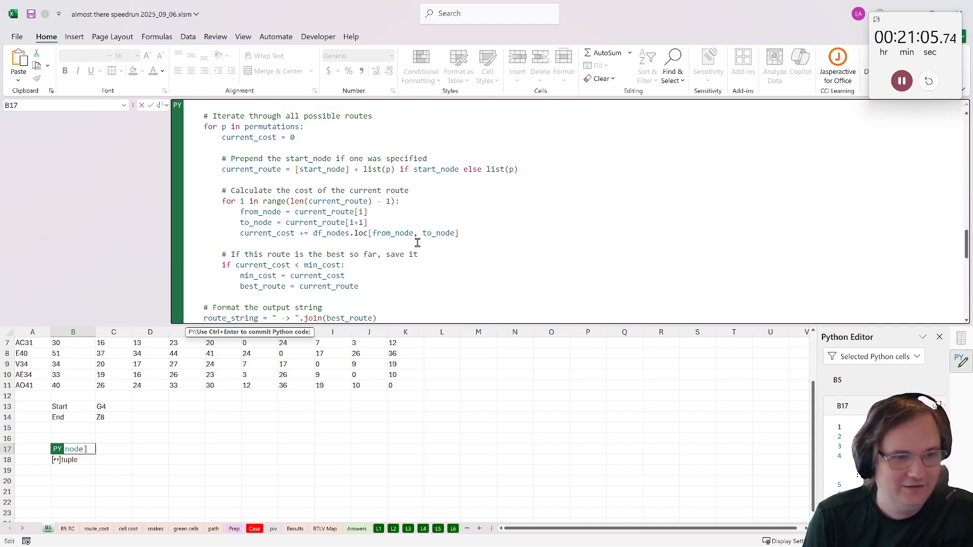
pyautogui.scroll(-2, 418, 243)
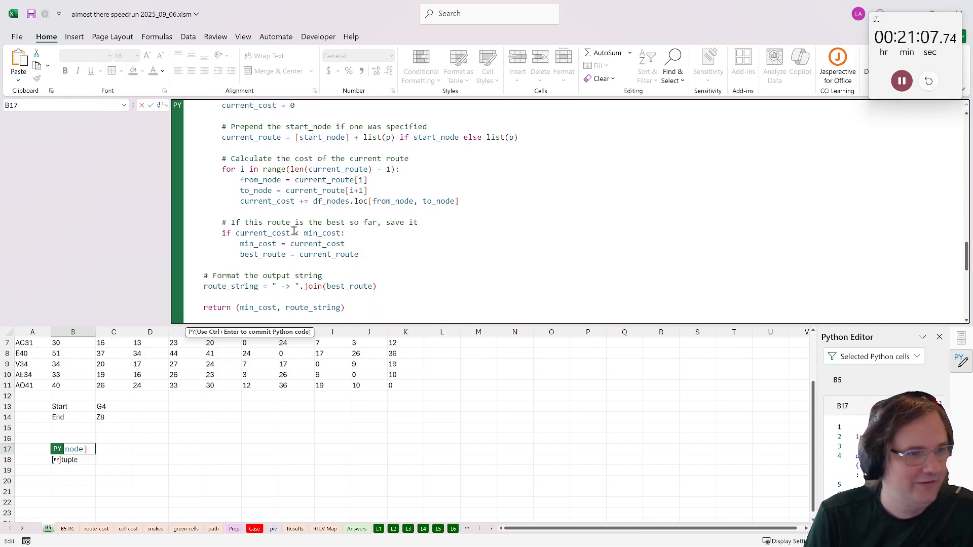
pyautogui.scroll(3, 294, 231)
pyautogui.hotkey('ctrl', 'Return')
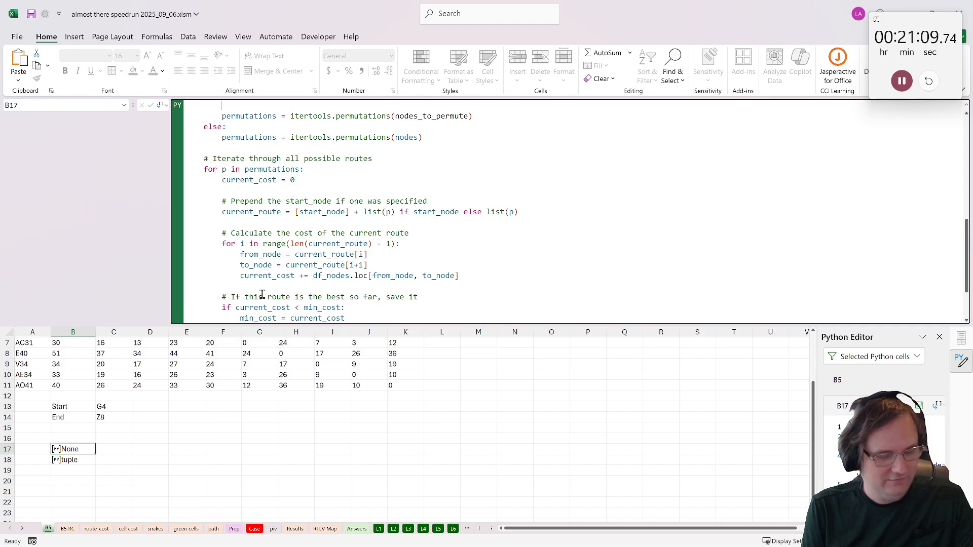
pyautogui.click(77, 459)
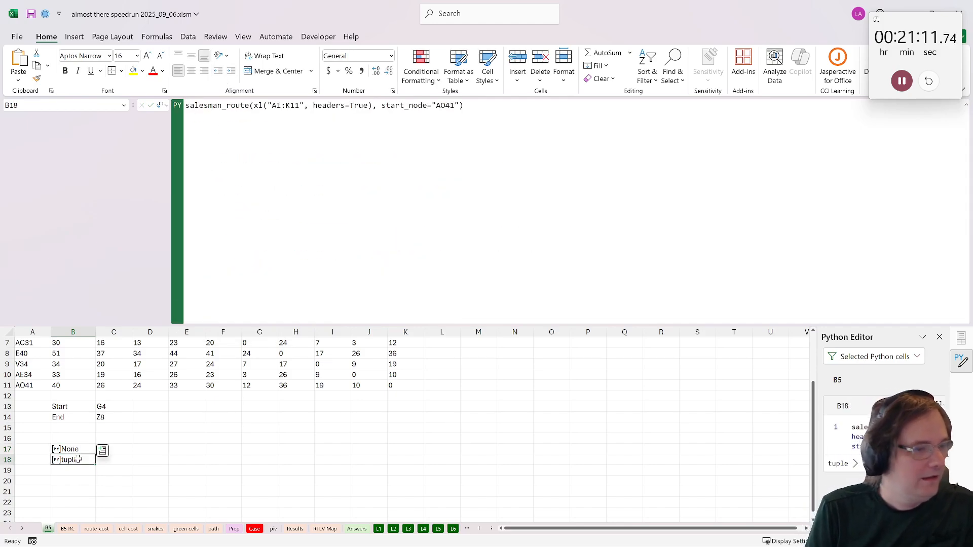
# - Enter the route length 113 from B18's Python result as the Bonus 5 answer on the Case sheet and pause the stopwatch
pyautogui.click(57, 461)
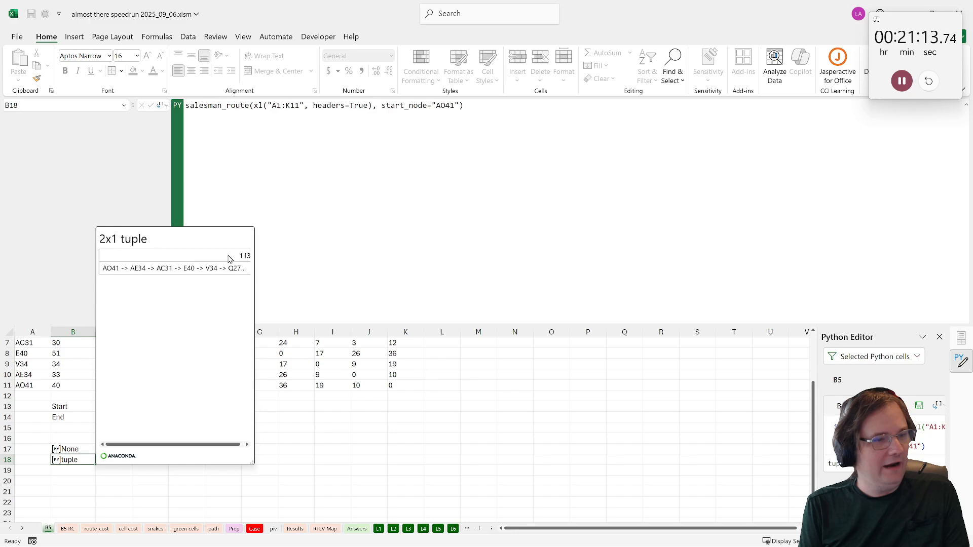
pyautogui.click(255, 529)
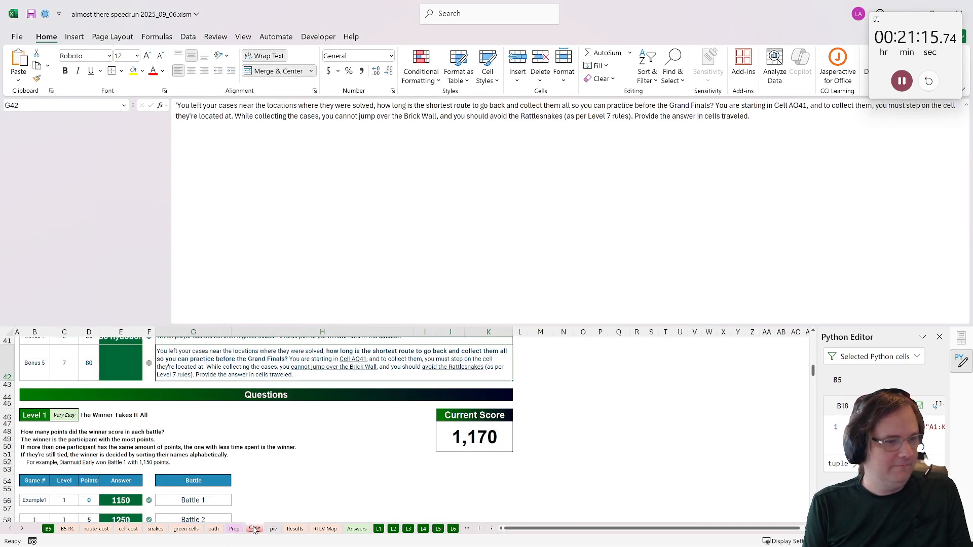
pyautogui.click(138, 374)
pyautogui.write('113')
pyautogui.press('Return')
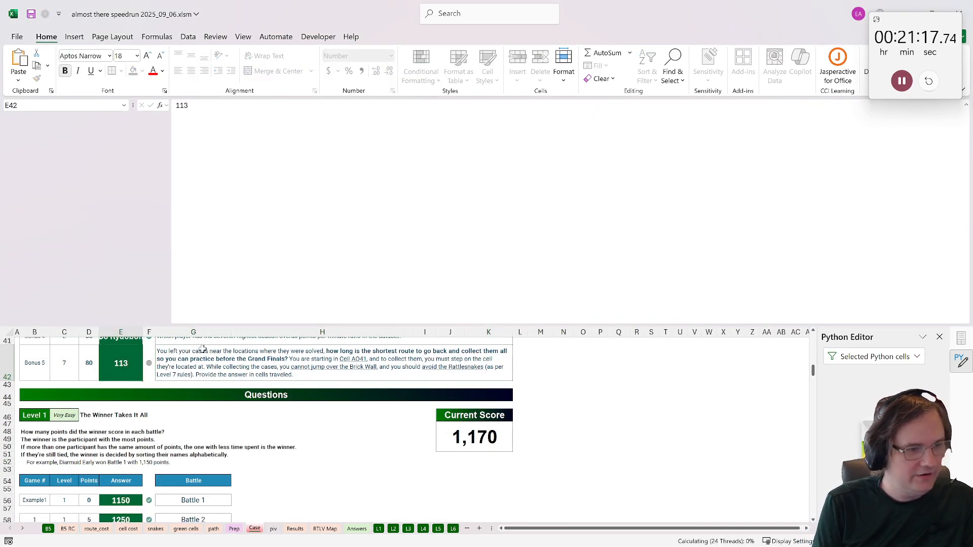
pyautogui.click(902, 81)
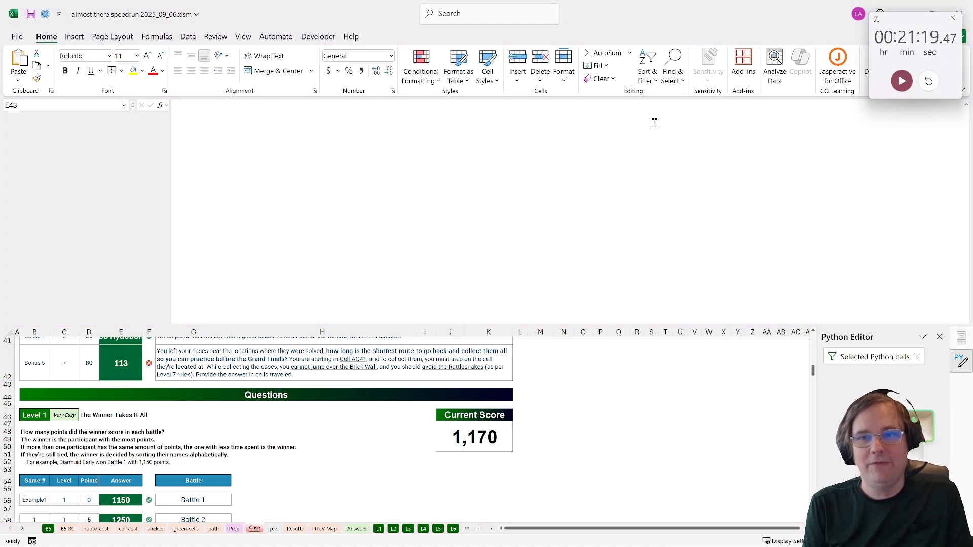
# - Inspect the Bonus 5 answer-check formula in F42 and the Current Score formula in J47
pyautogui.click(146, 375)
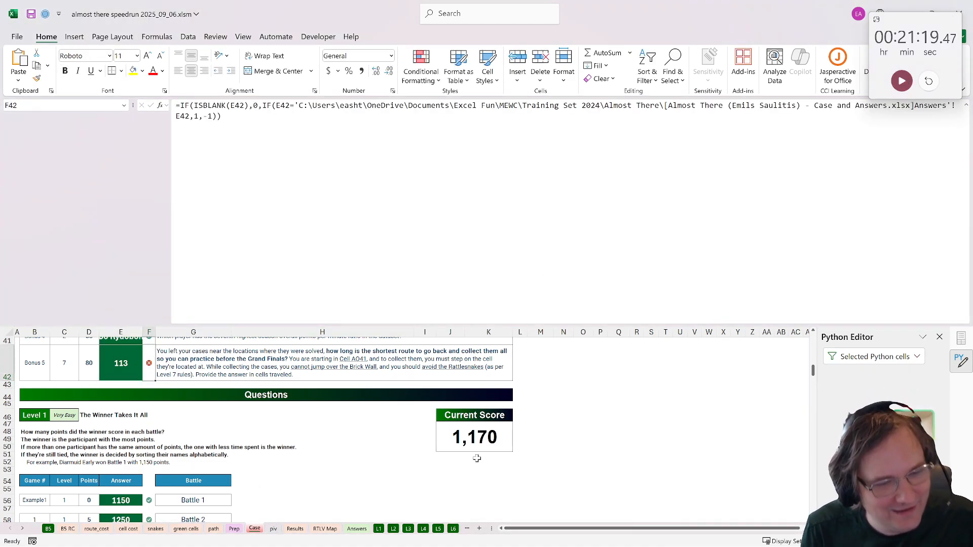
pyautogui.click(476, 448)
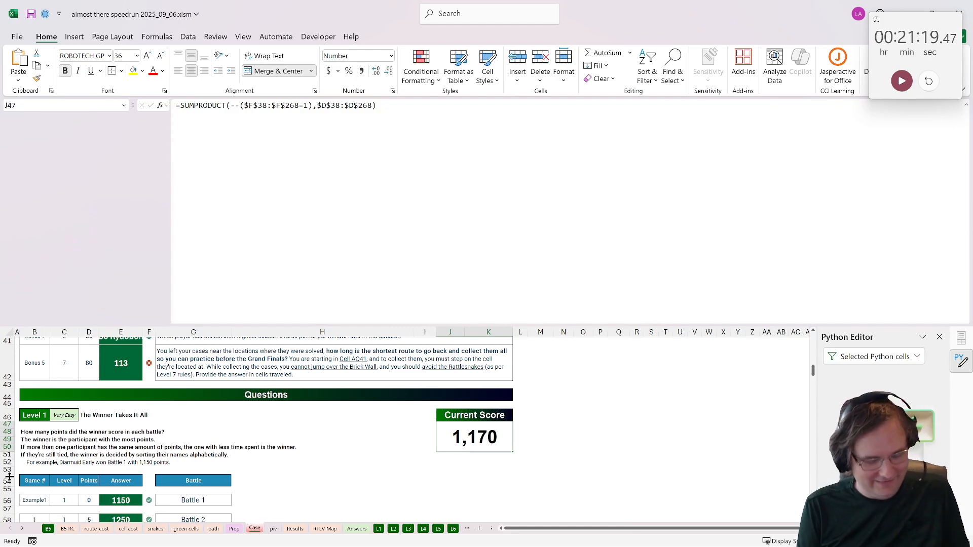
pyautogui.hotkey('alt', 'Tab')
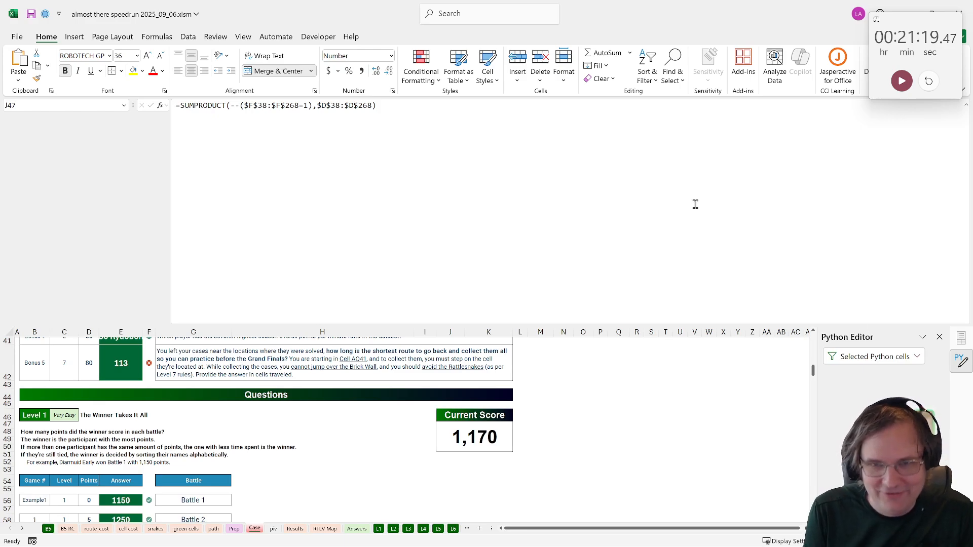
pyautogui.hotkey('alt', 'Tab')
pyautogui.moveTo(599, 24); pyautogui.dragTo(485, 103)
pyautogui.hotkey('alt', 'Tab')
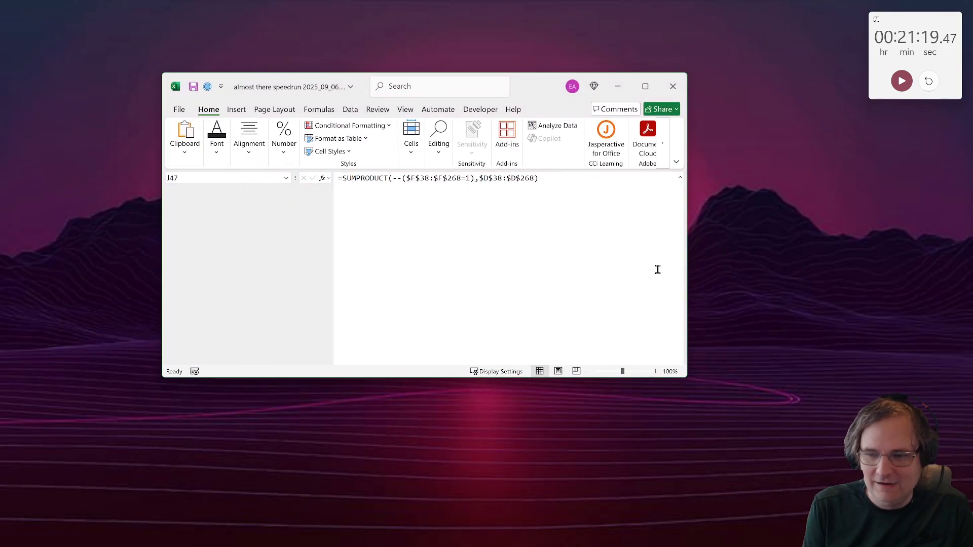
pyautogui.doubleClick(521, 91)
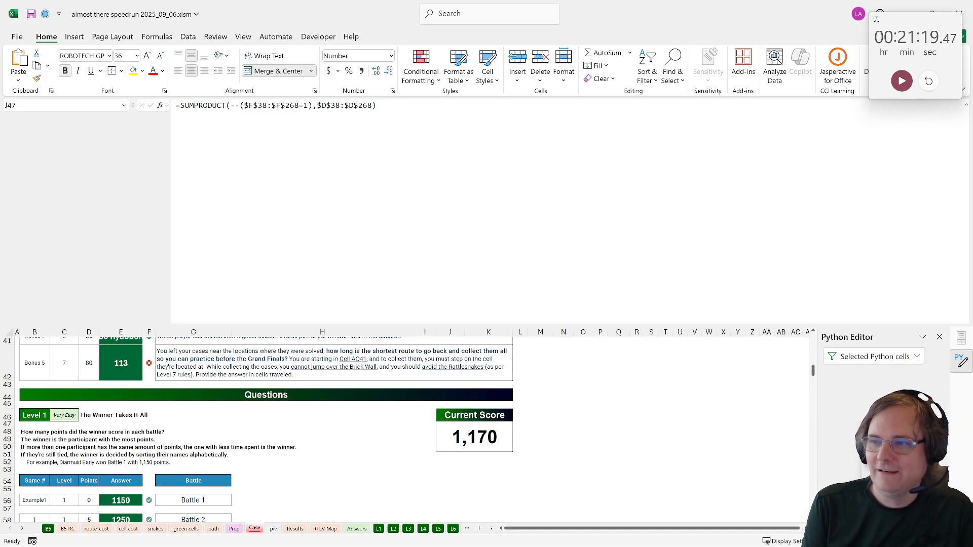
# - Switch to the browser and examine both WhatsApp images of the numbered route map, comparing how each route reaches the green case cells
pyautogui.hotkey('alt', 'Tab')
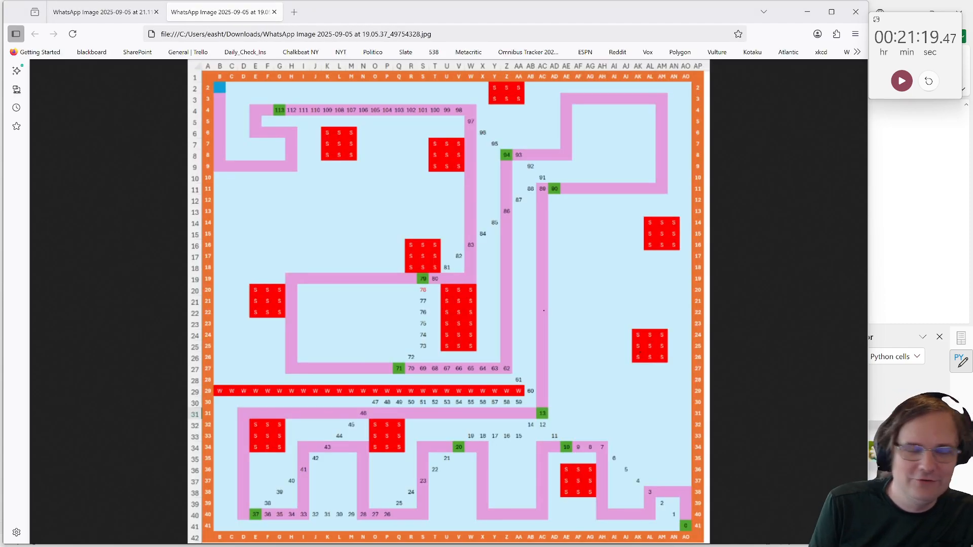
pyautogui.click(568, 168)
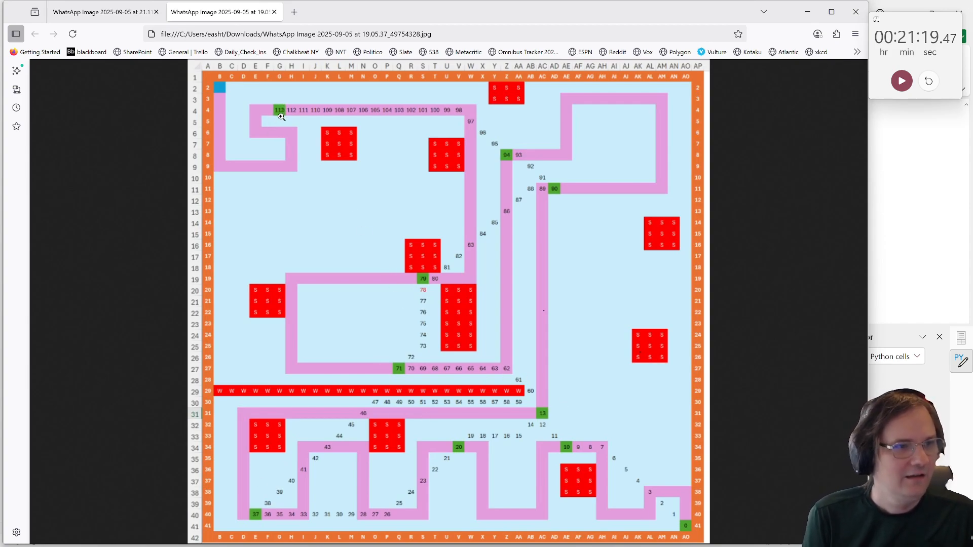
pyautogui.hotkey('ctrl', 'pageup')
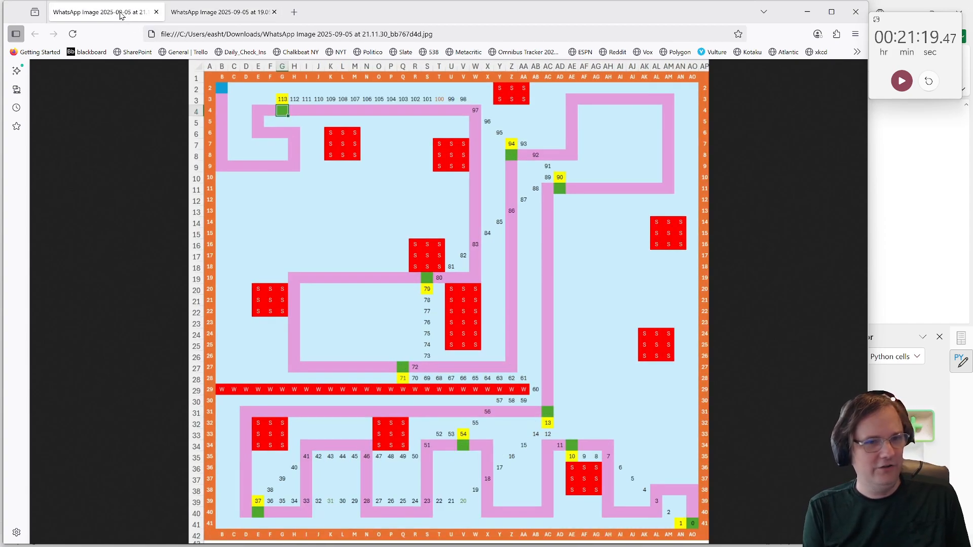